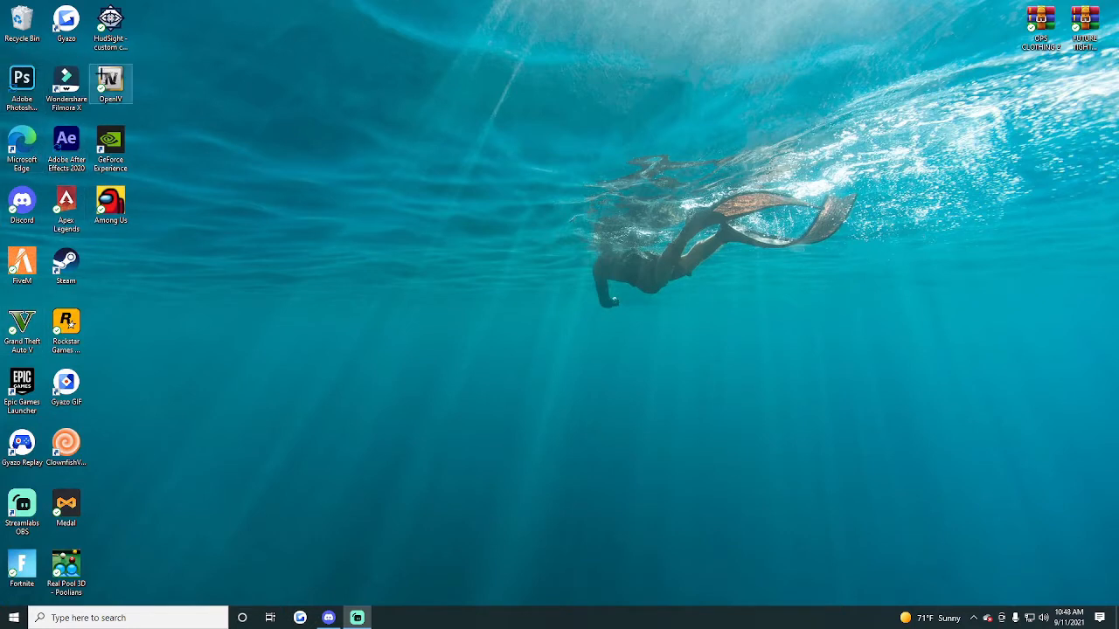
# Step: Launch OpenIV for GTA V and open its mods folder
pyautogui.click(111, 80)
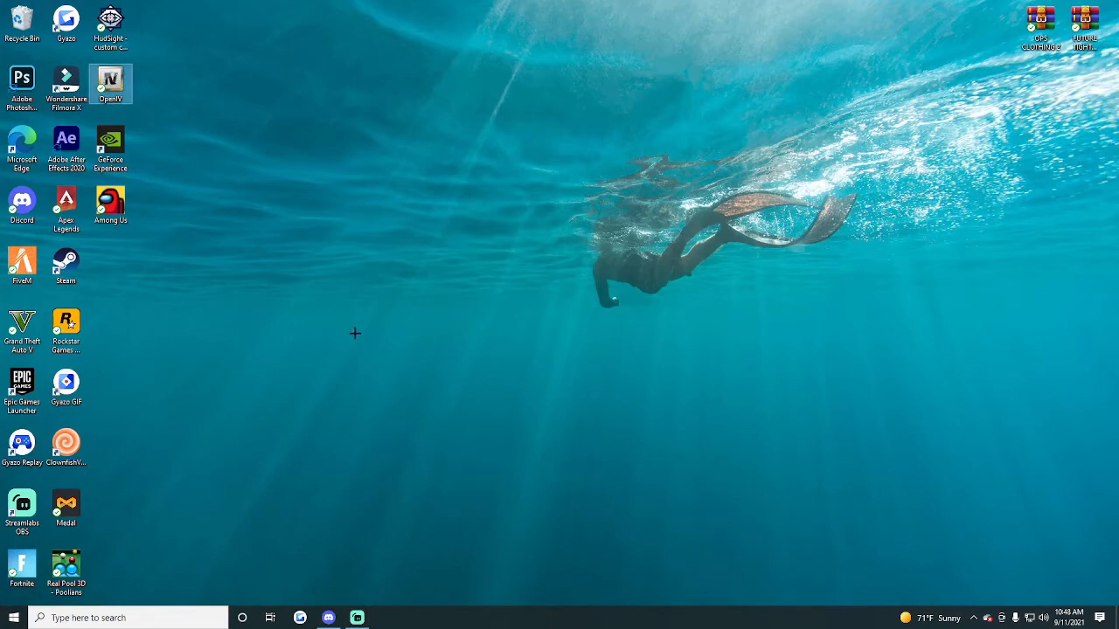
pyautogui.click(495, 326)
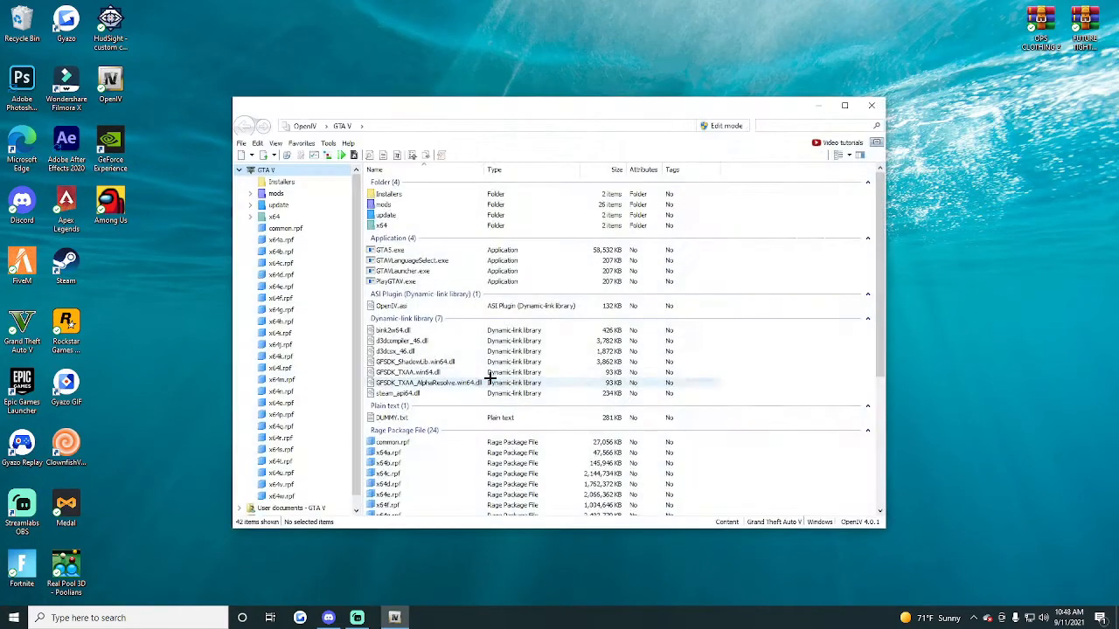
pyautogui.click(273, 194)
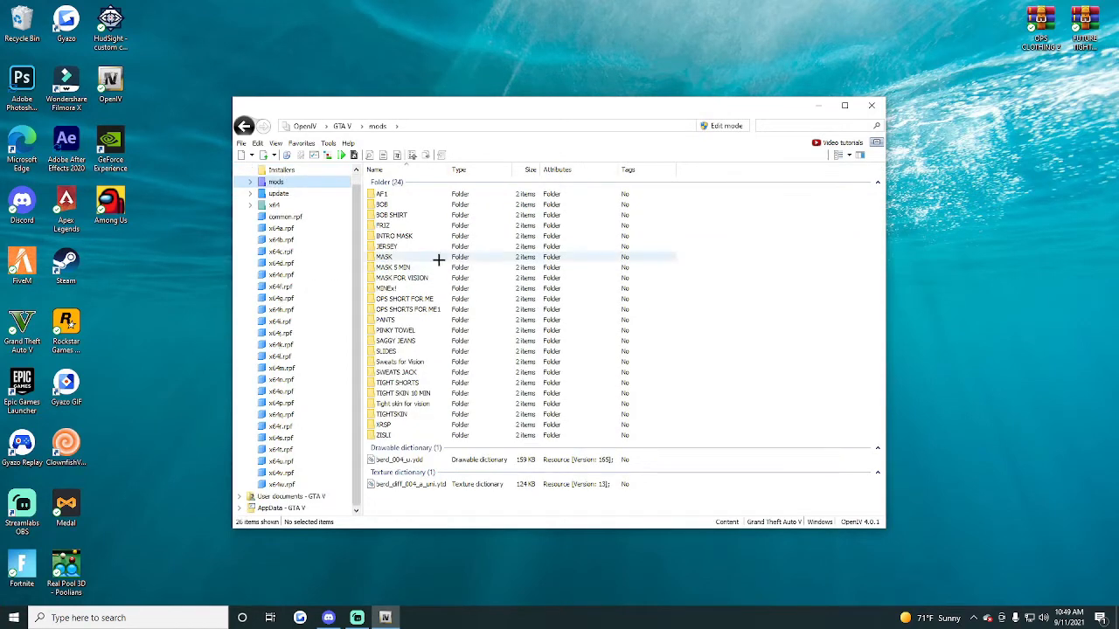
# Step: Switch to Microsoft Edge, load the GTA V asset gallery at tobii.space and maximize the browser window
pyautogui.press('super')
pyautogui.write('microsoft edge')
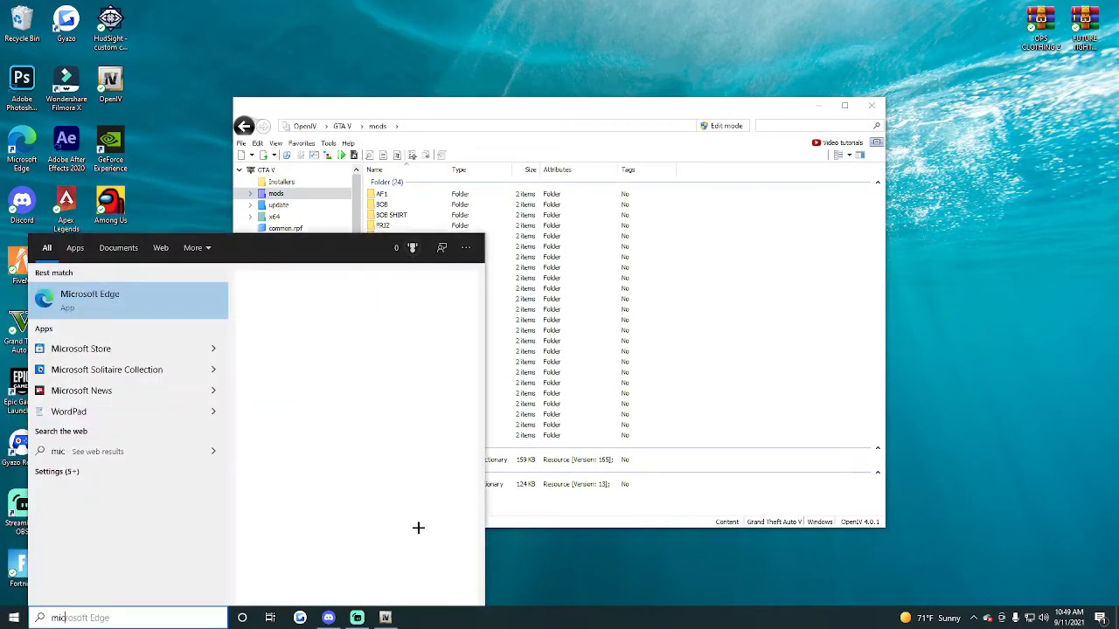
pyautogui.click(162, 312)
pyautogui.write('tobii.space')
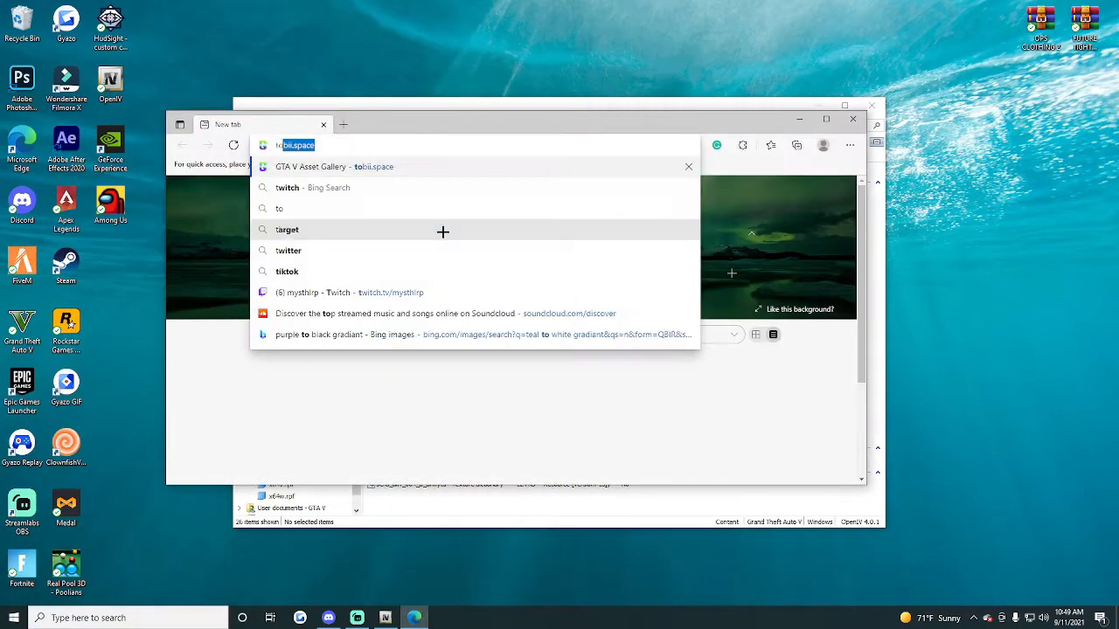
pyautogui.press('Return')
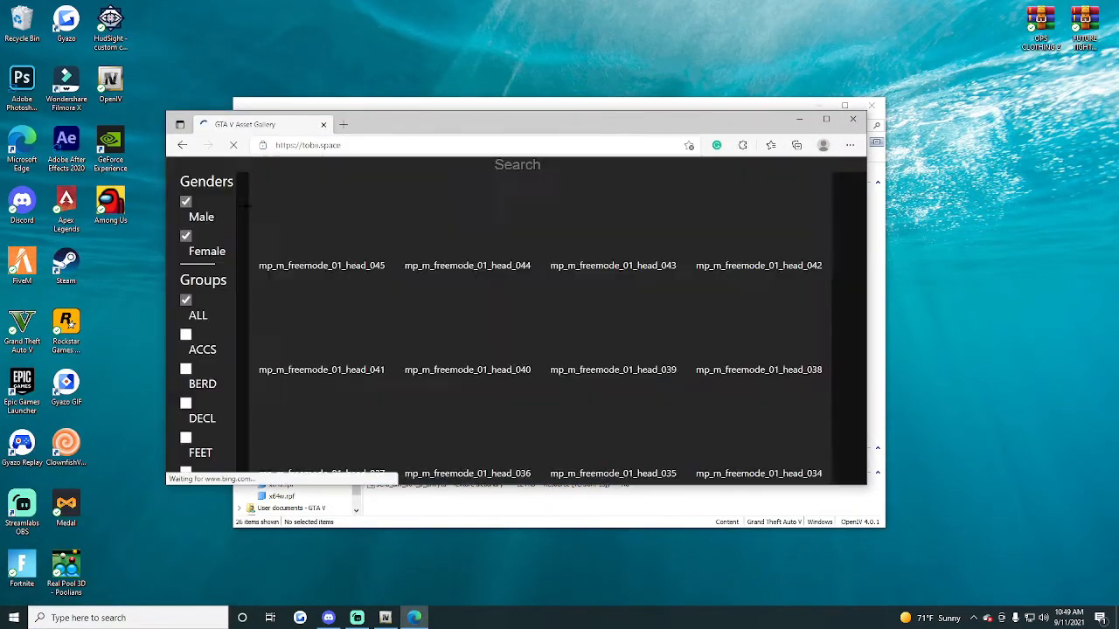
pyautogui.click(823, 119)
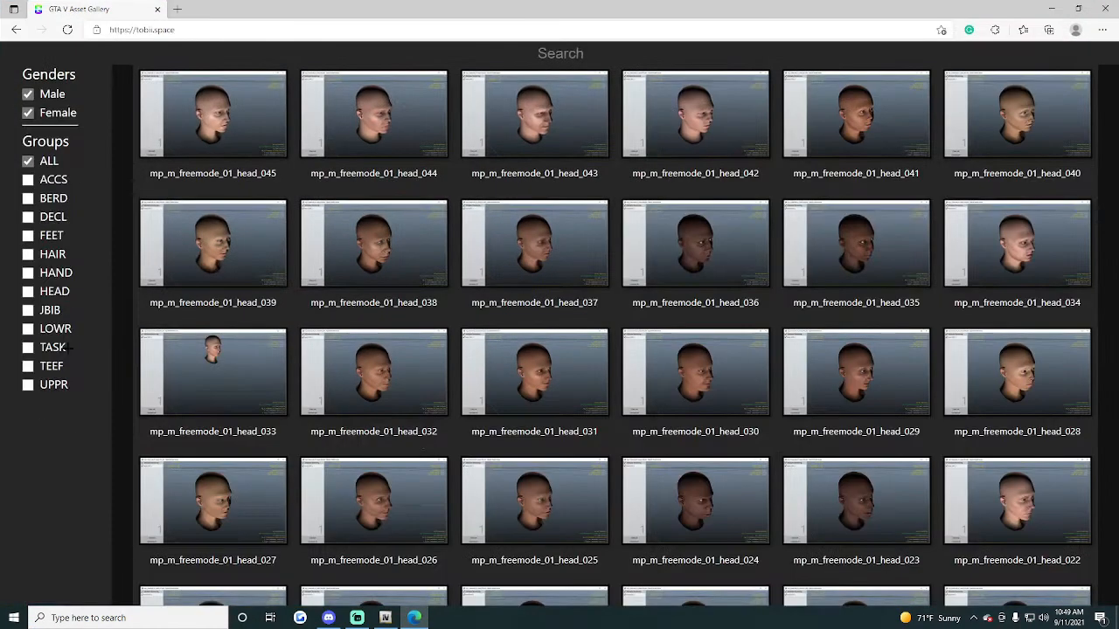
# Step: Filter the gallery to male BERD items and copy the mp_m_freemode_01 part of the berd_004 hockey mask's name
pyautogui.click(52, 196)
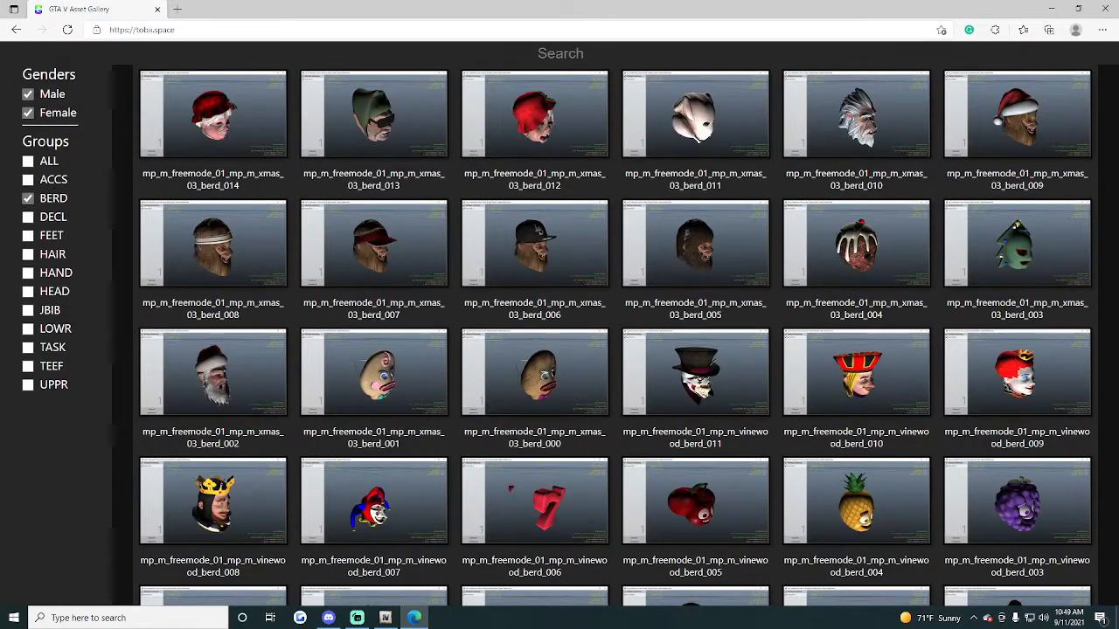
pyautogui.click(28, 113)
pyautogui.scroll(-15, 305, 560)
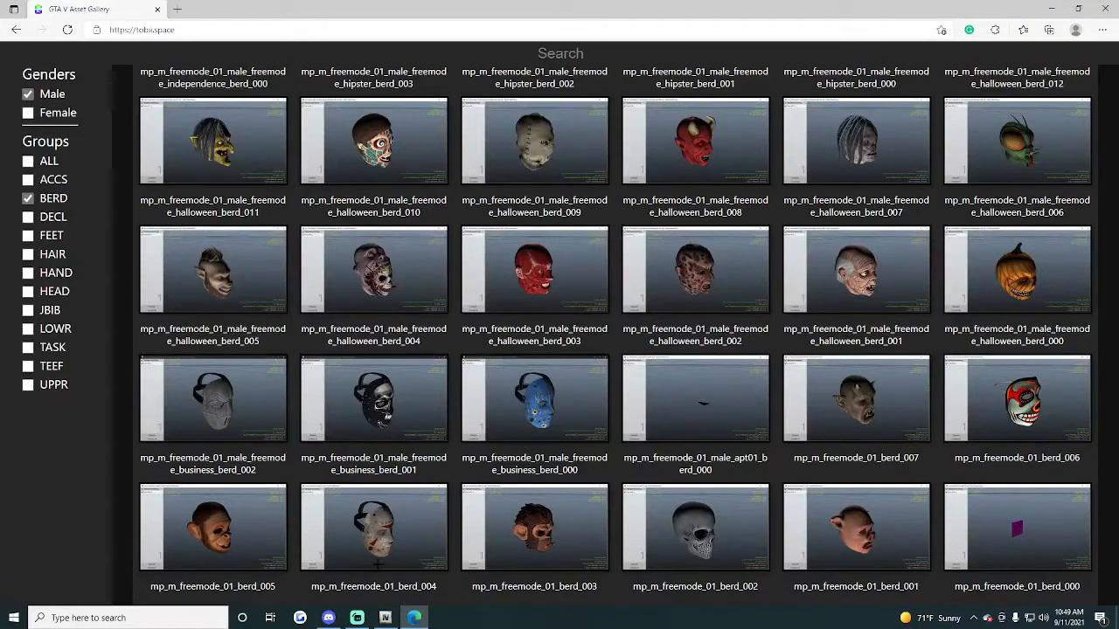
pyautogui.moveTo(381, 586); pyautogui.dragTo(395, 587)
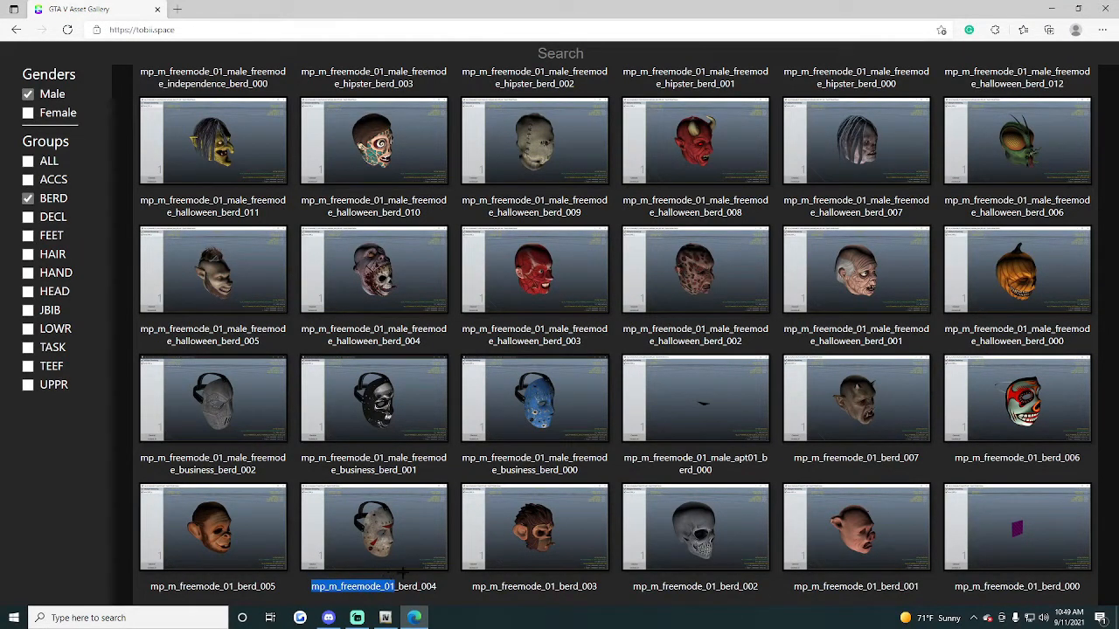
# Step: Switch back to OpenIV and search all archives for mp_m_freemode_01 from the mods folder
pyautogui.click(1050, 10)
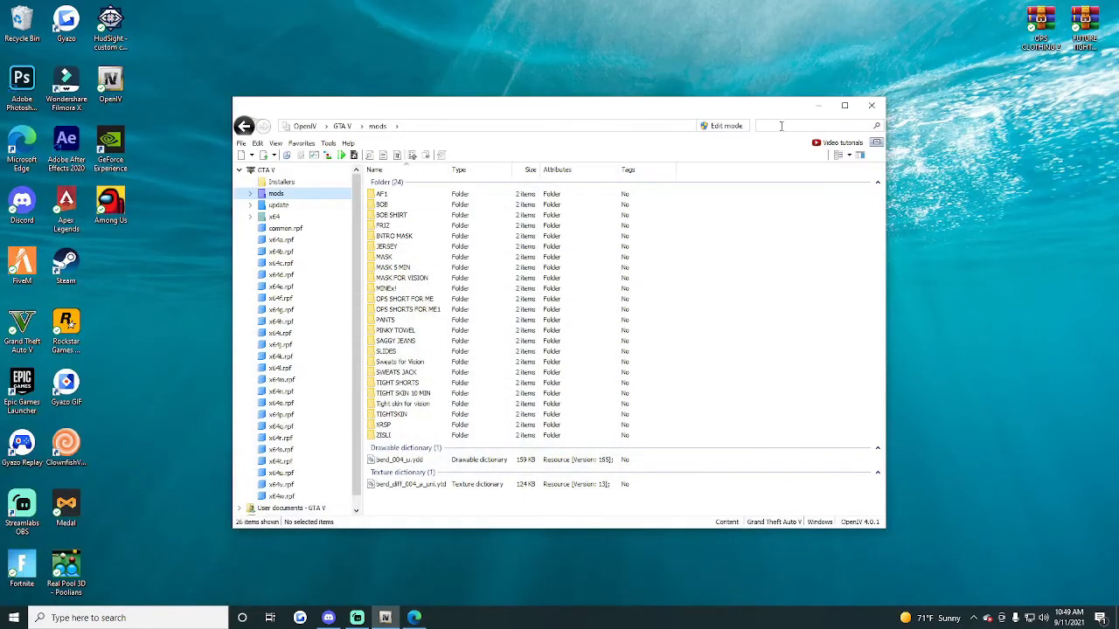
pyautogui.click(782, 126)
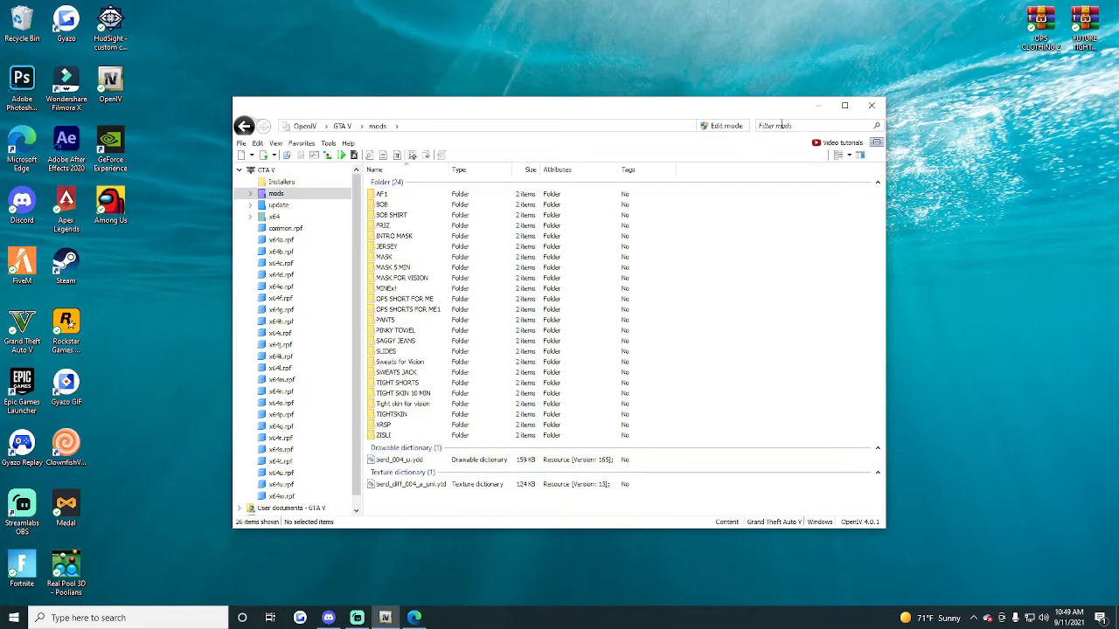
pyautogui.click(597, 214)
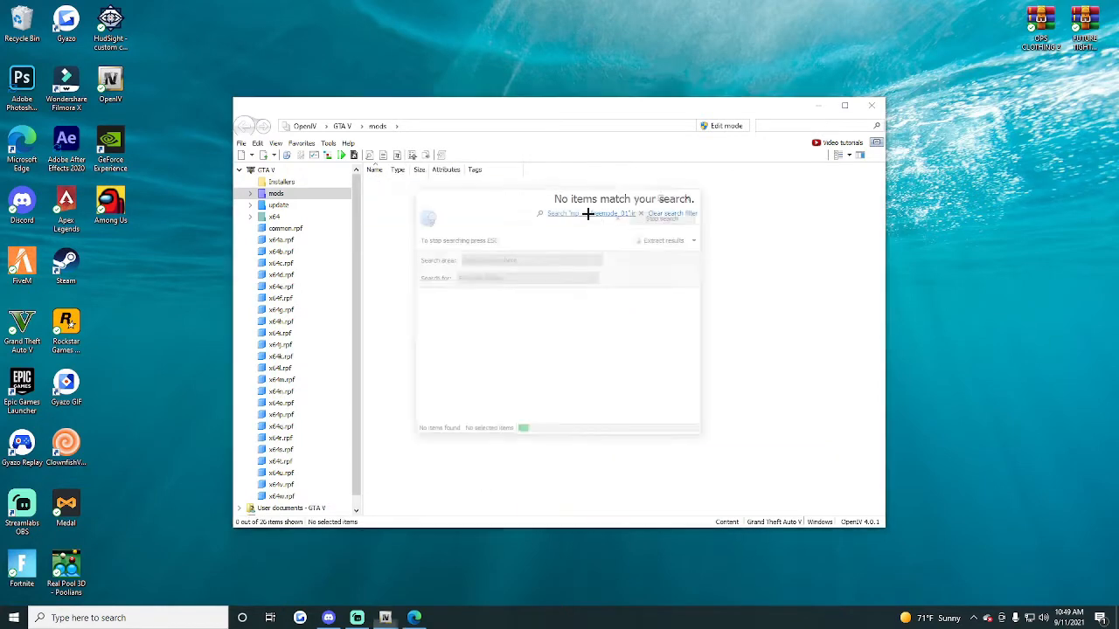
# Step: Create a new folder named MASK on the desktop
pyautogui.rightClick(153, 346)
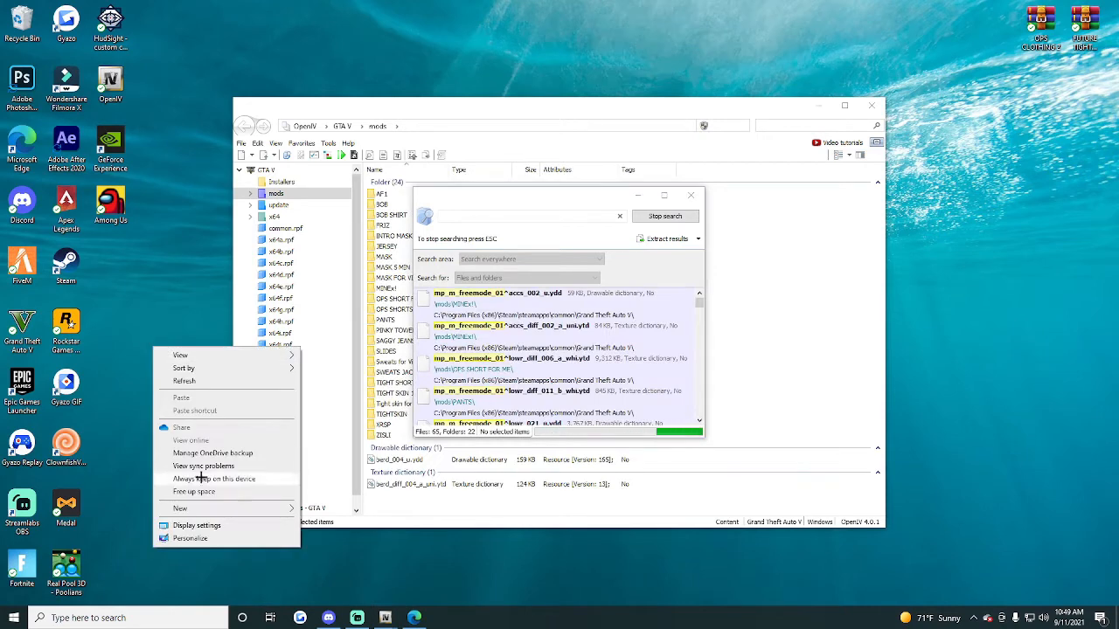
pyautogui.moveTo(205, 509)
pyautogui.click(337, 506)
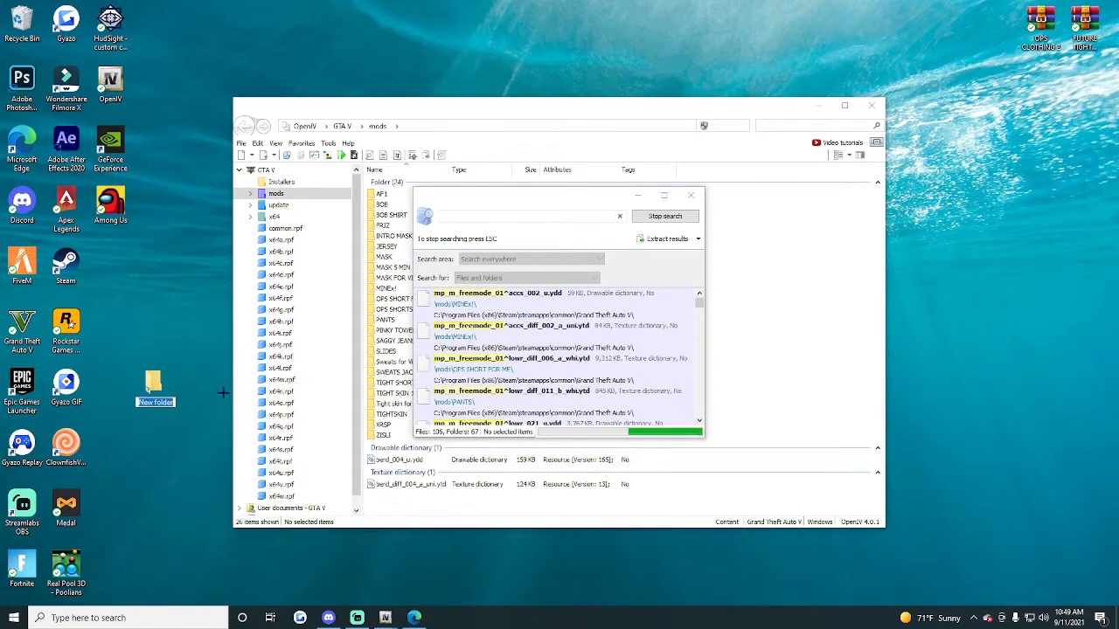
pyautogui.write('MASK')
pyautogui.press('Return')
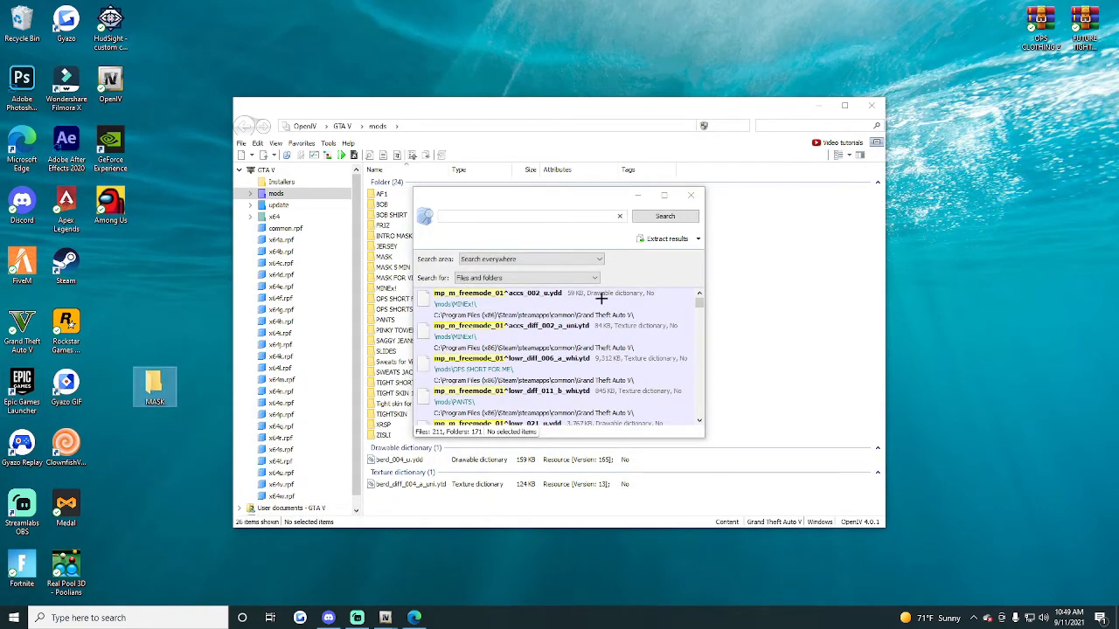
# Step: Move the search results window off the OpenIV file list and turn on Edit mode
pyautogui.moveTo(491, 203); pyautogui.dragTo(989, 278)
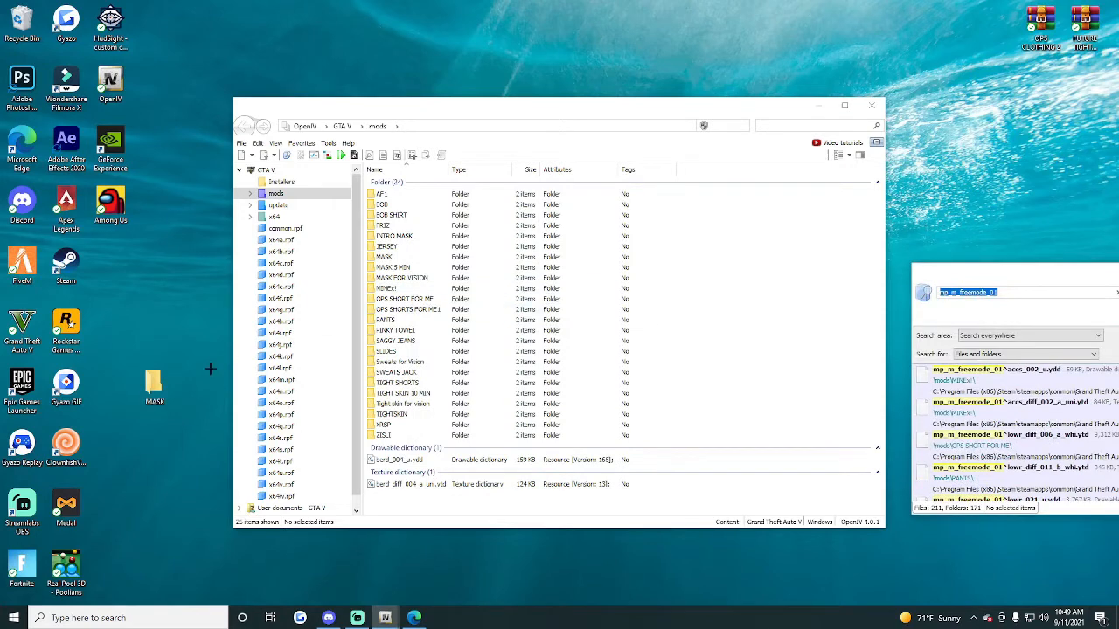
pyautogui.click(722, 126)
pyautogui.click(599, 347)
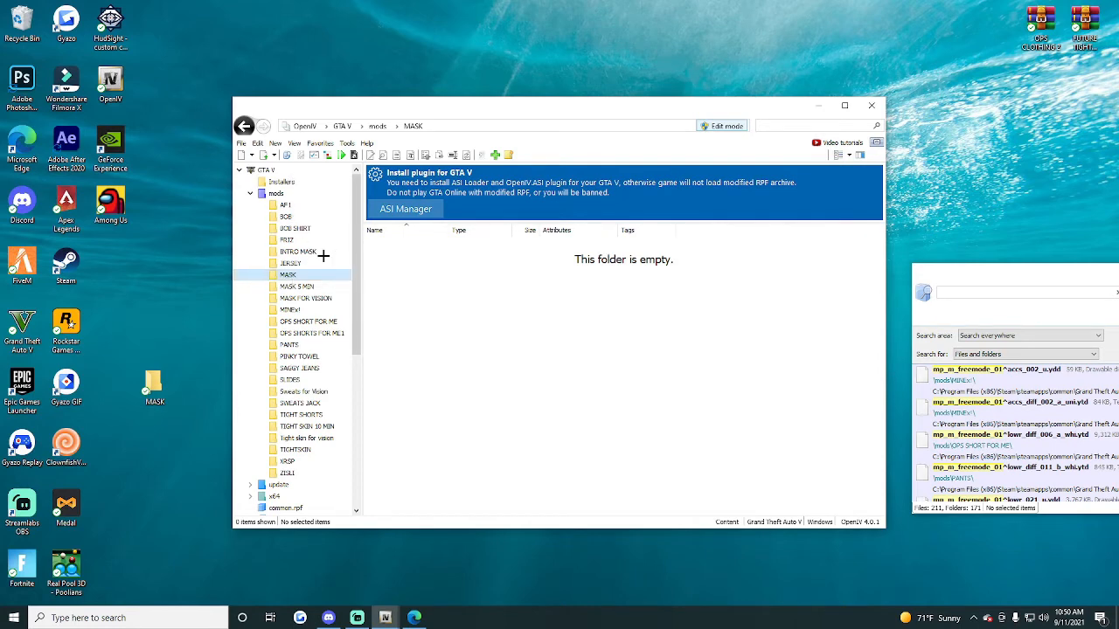
# Step: Run a new search of all archives for mp_m_freemode_01 from the MASK folder inside mods
pyautogui.click(776, 127)
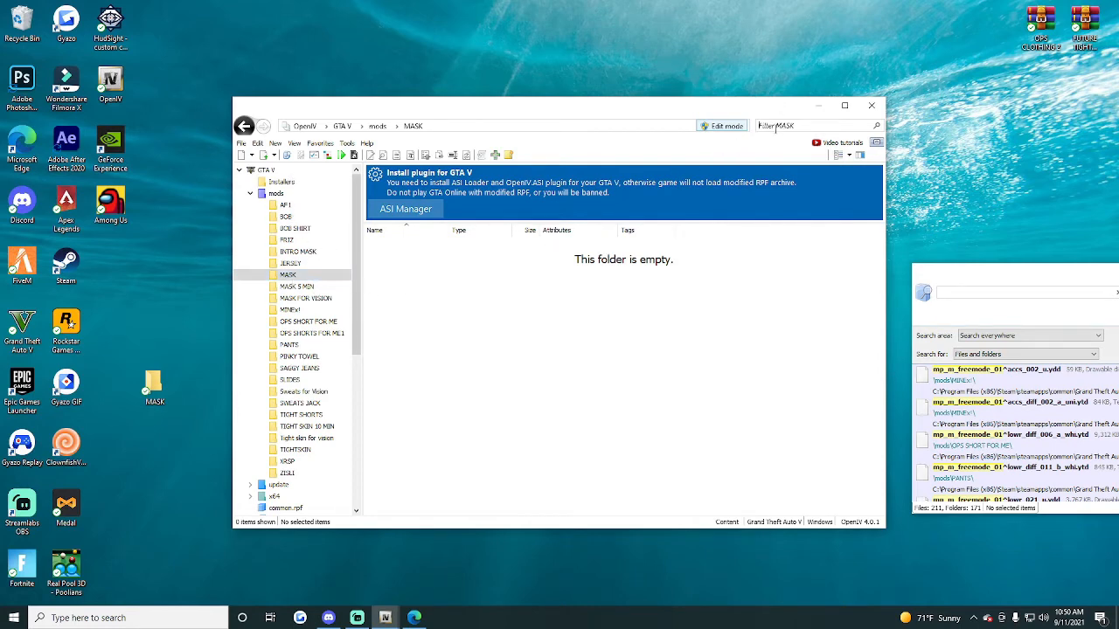
pyautogui.write('mp_m_freemode_01^')
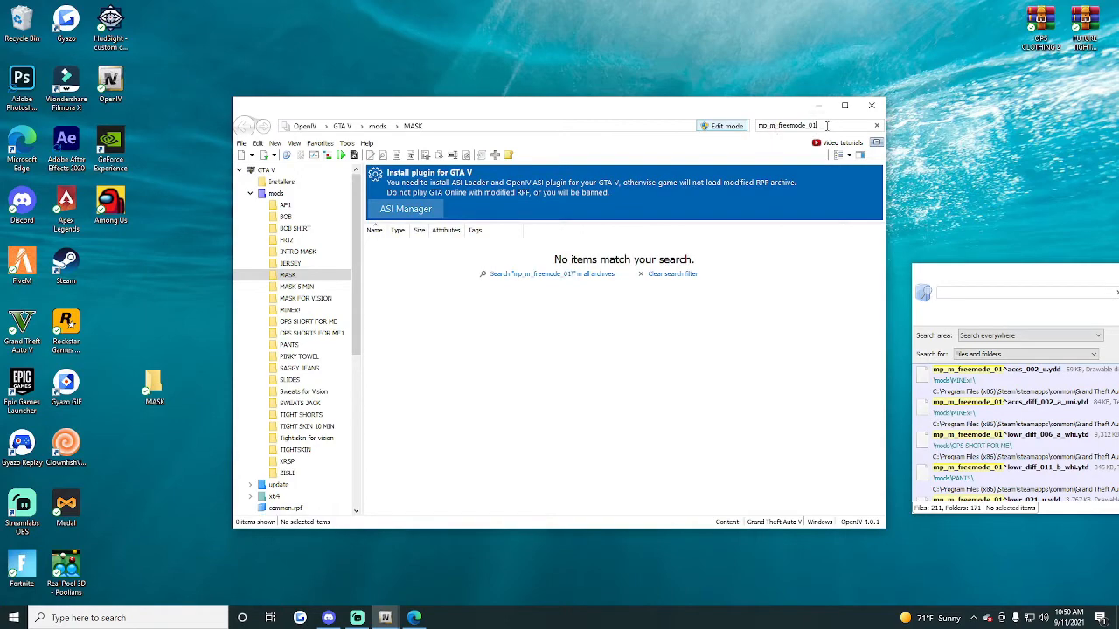
pyautogui.press('BackSpace')
pyautogui.click(548, 274)
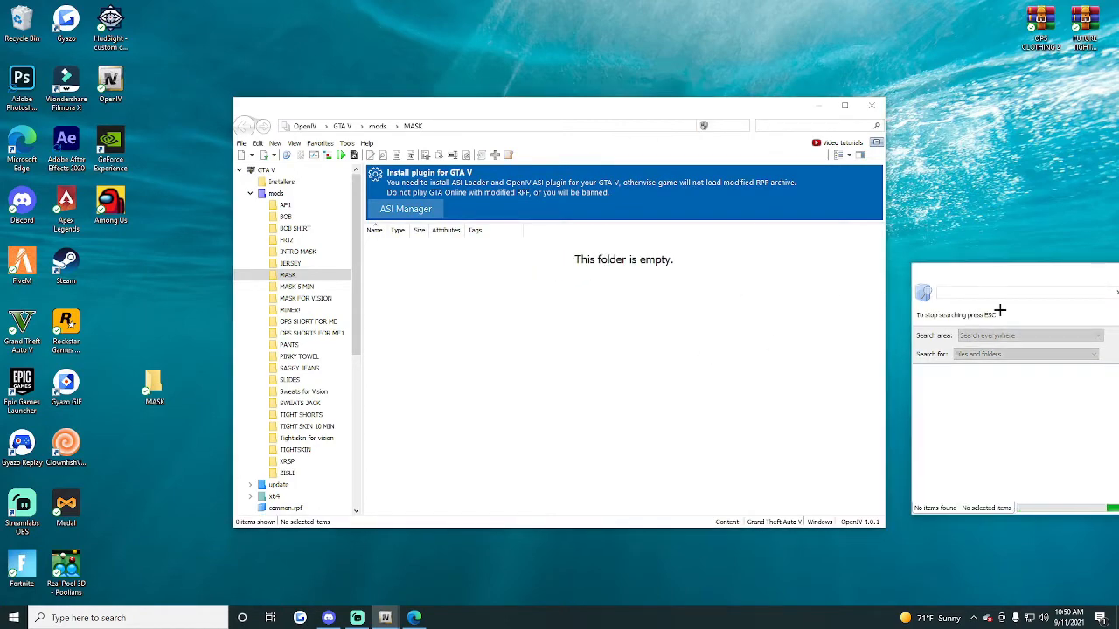
# Step: Find the plain mp_m_freemode_01 folder of streamedpeds_mp.rpf in the search results and open it
pyautogui.scroll(-20, 607, 334)
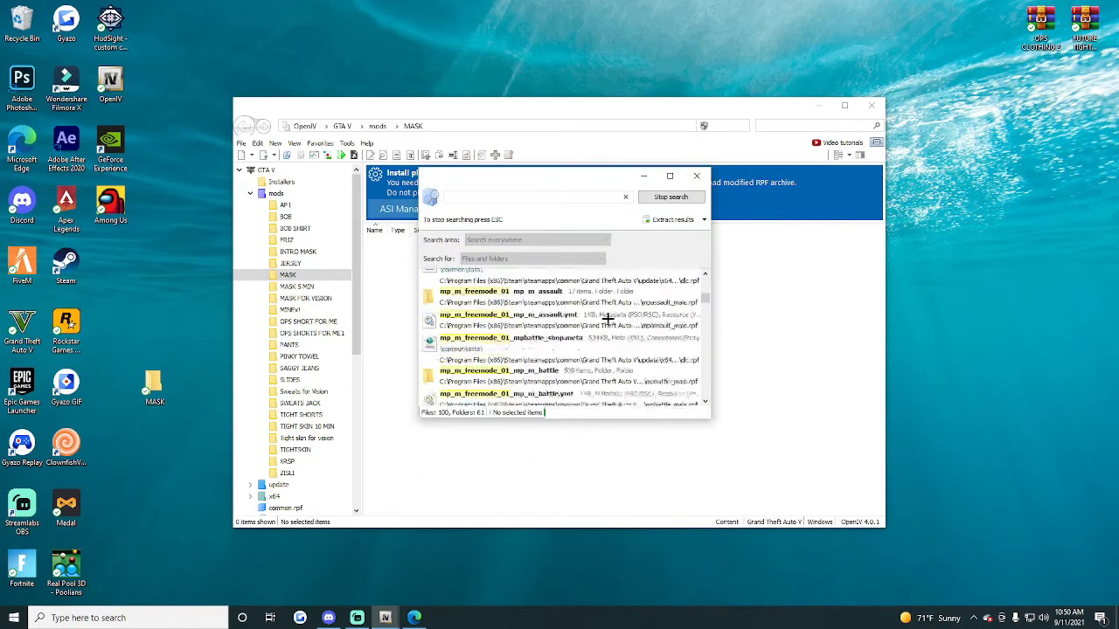
pyautogui.moveTo(706, 321); pyautogui.dragTo(705, 392)
pyautogui.scroll(1, 582, 368)
pyautogui.scroll(6, 582, 368)
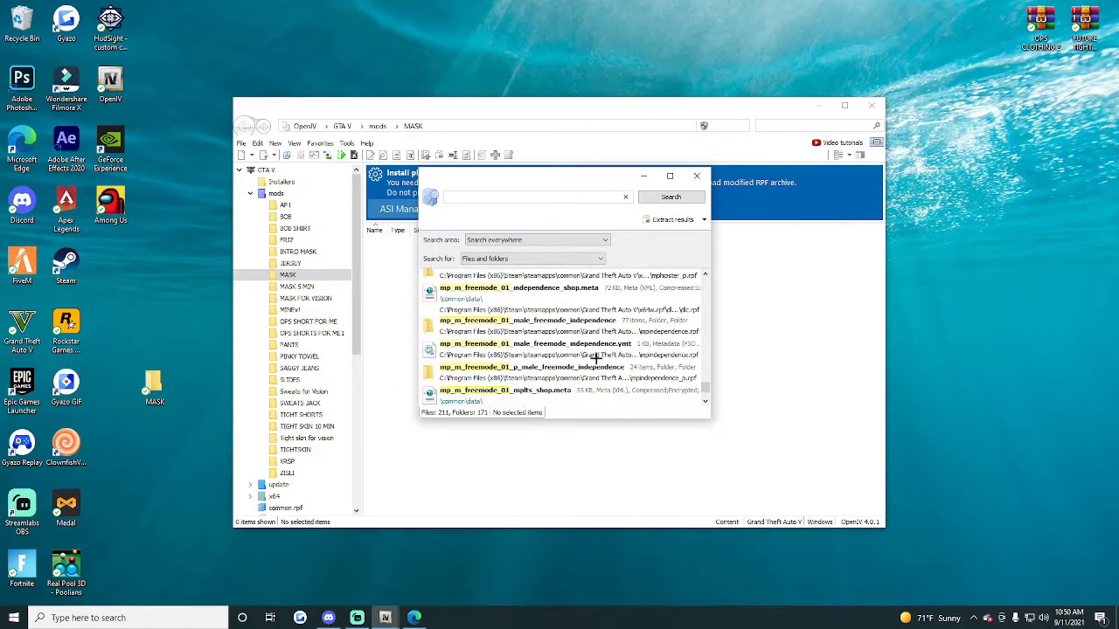
pyautogui.scroll(8, 597, 356)
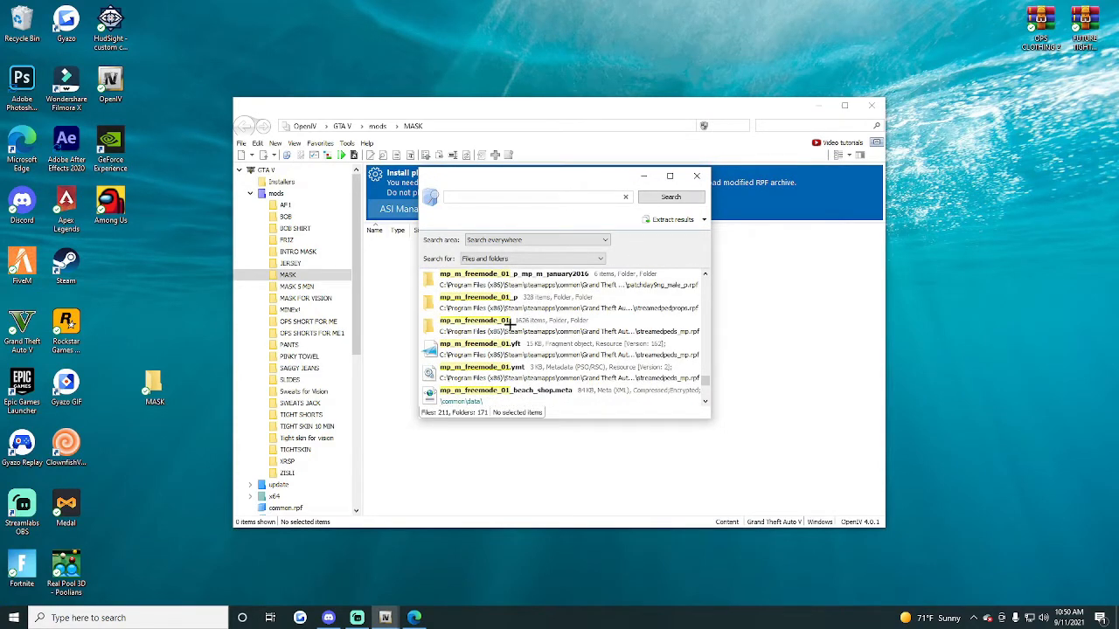
pyautogui.click(561, 329)
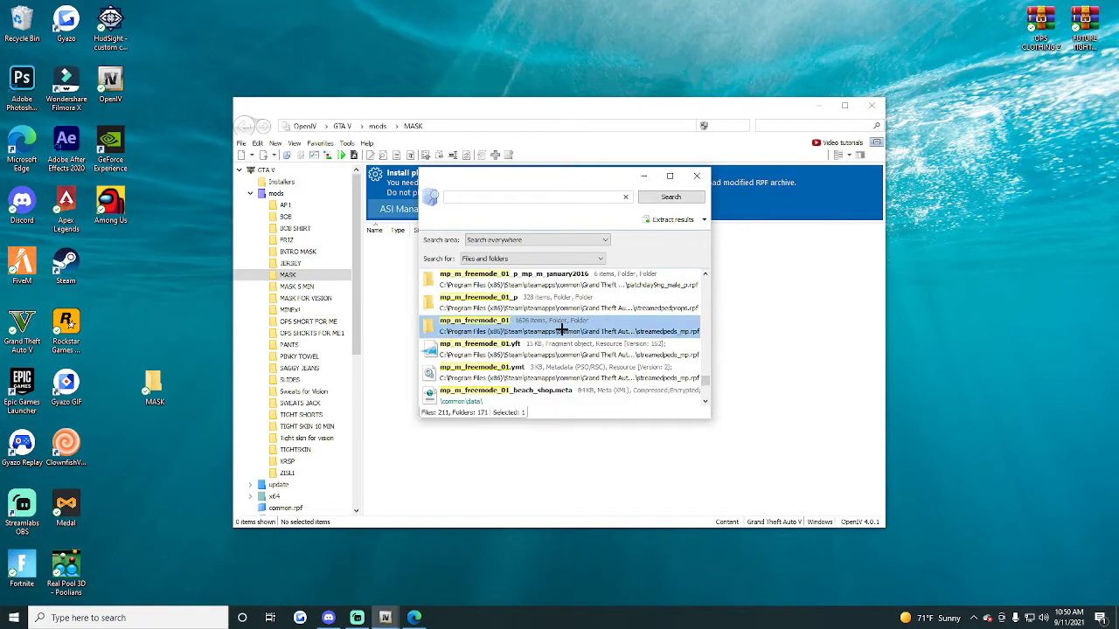
pyautogui.doubleClick(511, 325)
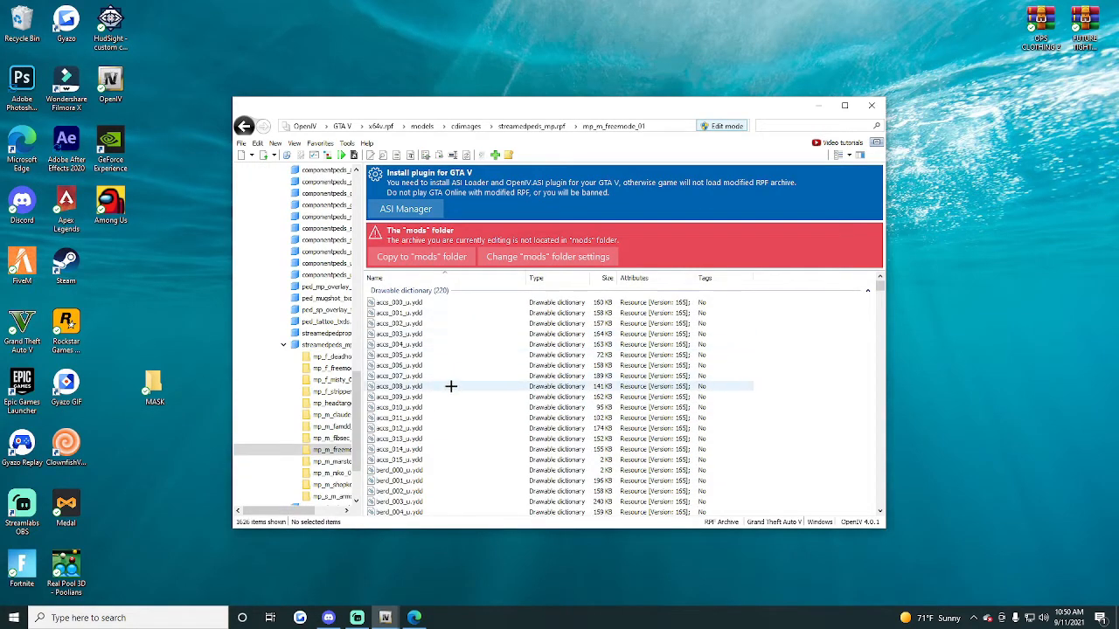
# Step: Preview the berd_004_u.ydd mask model, close the viewer and copy the file into the desktop MASK folder
pyautogui.scroll(-3, 456, 443)
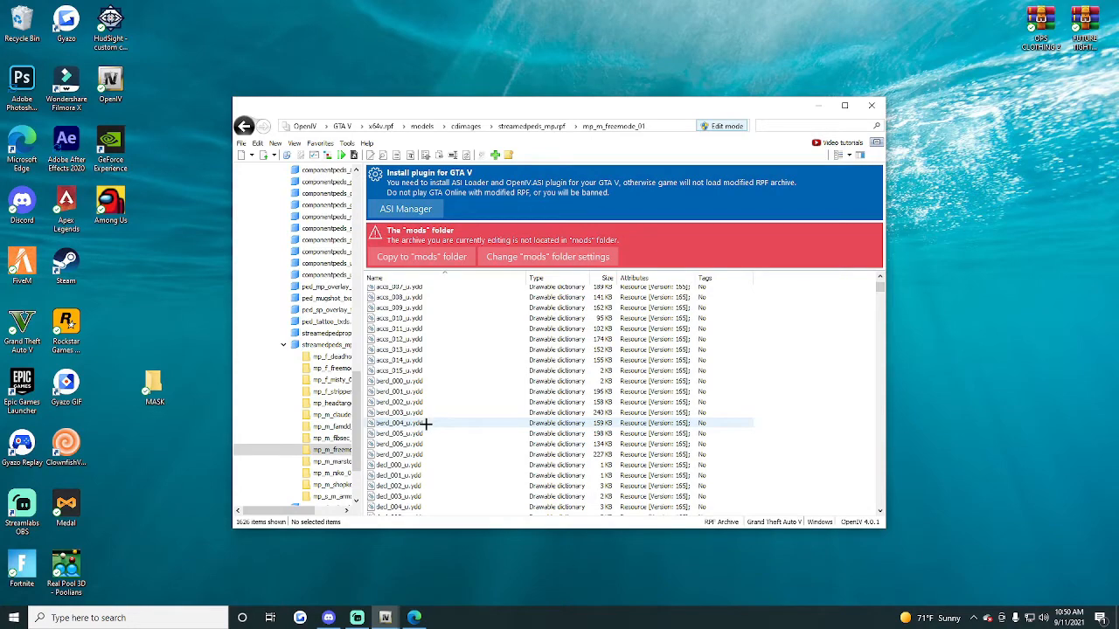
pyautogui.click(426, 423)
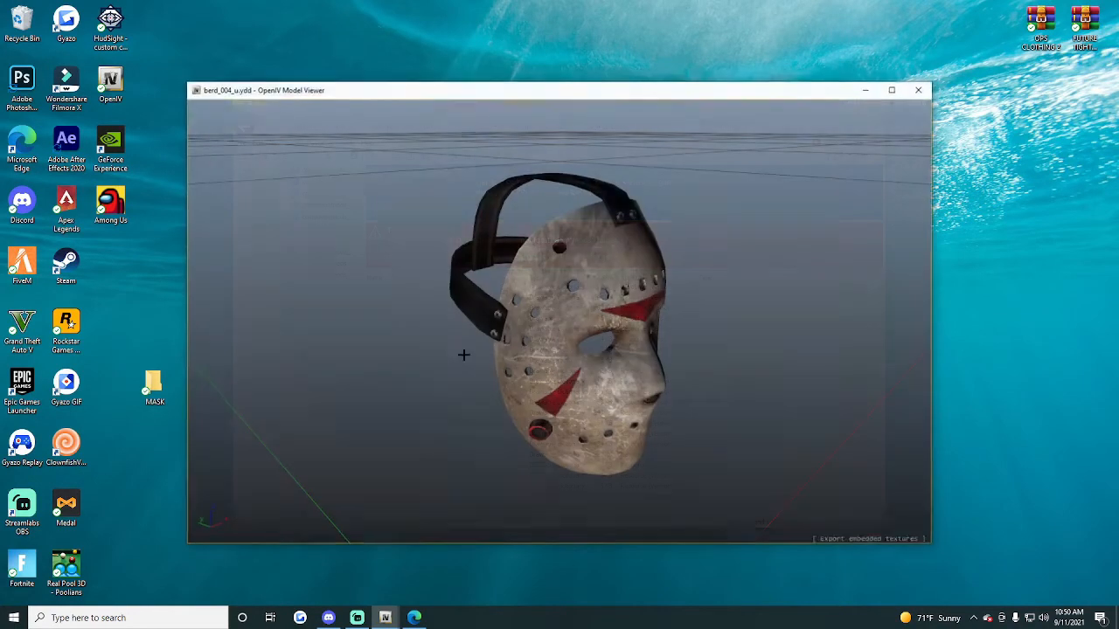
pyautogui.moveTo(464, 355); pyautogui.dragTo(539, 244)
pyautogui.click(919, 89)
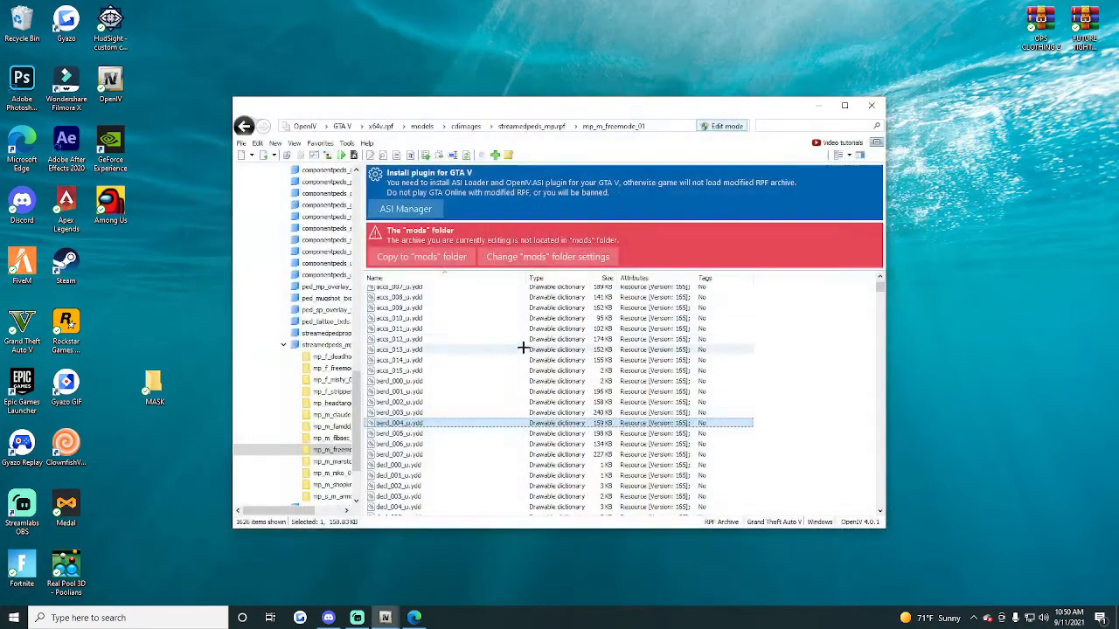
pyautogui.moveTo(166, 394)
pyautogui.mouseDown()
pyautogui.moveTo(147, 387)
pyautogui.moveTo(157, 382)
pyautogui.mouseUp()
# Step: Locate the matching texture dictionary berd_diff_004_a_uni.ytd in the same folder and open it in the texture editor
pyautogui.scroll(-15, 497, 419)
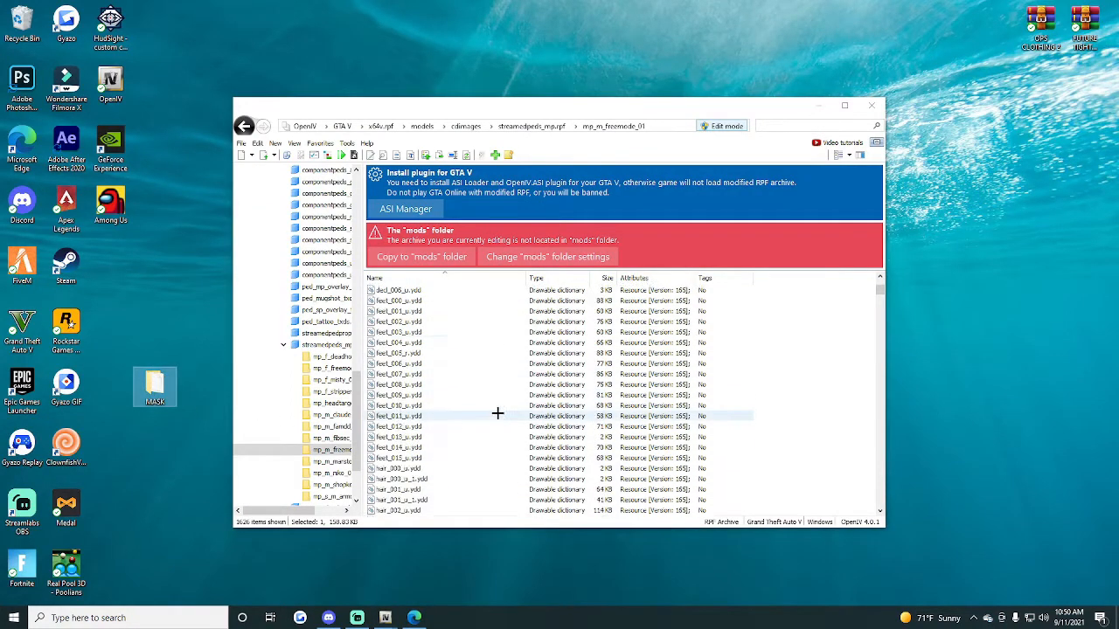
pyautogui.moveTo(881, 294); pyautogui.dragTo(879, 327)
pyautogui.scroll(-20, 464, 422)
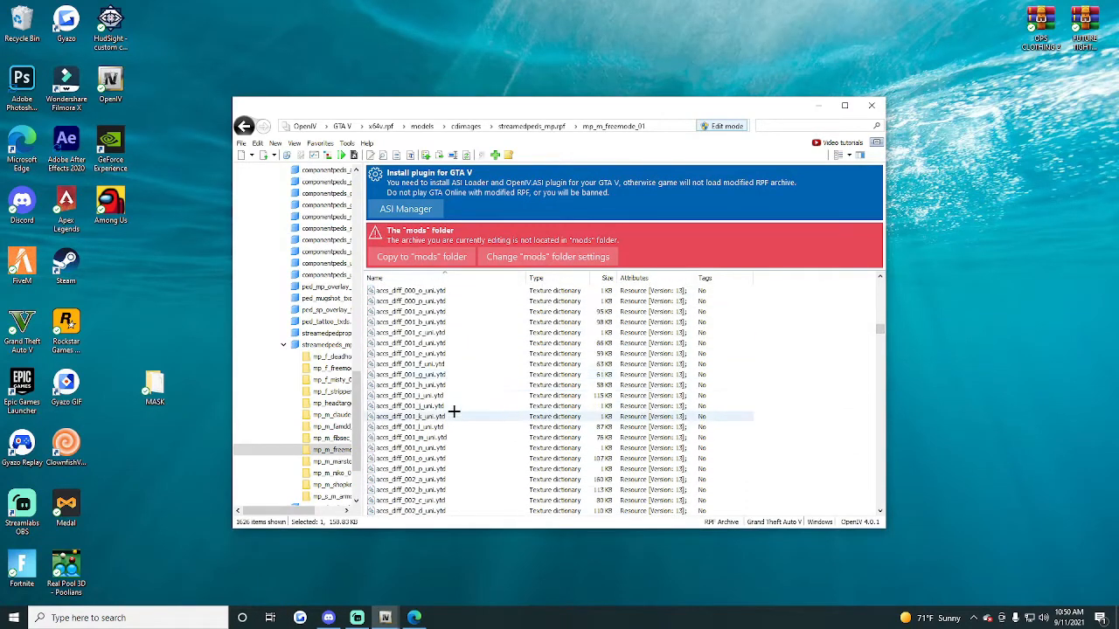
pyautogui.scroll(-20, 437, 421)
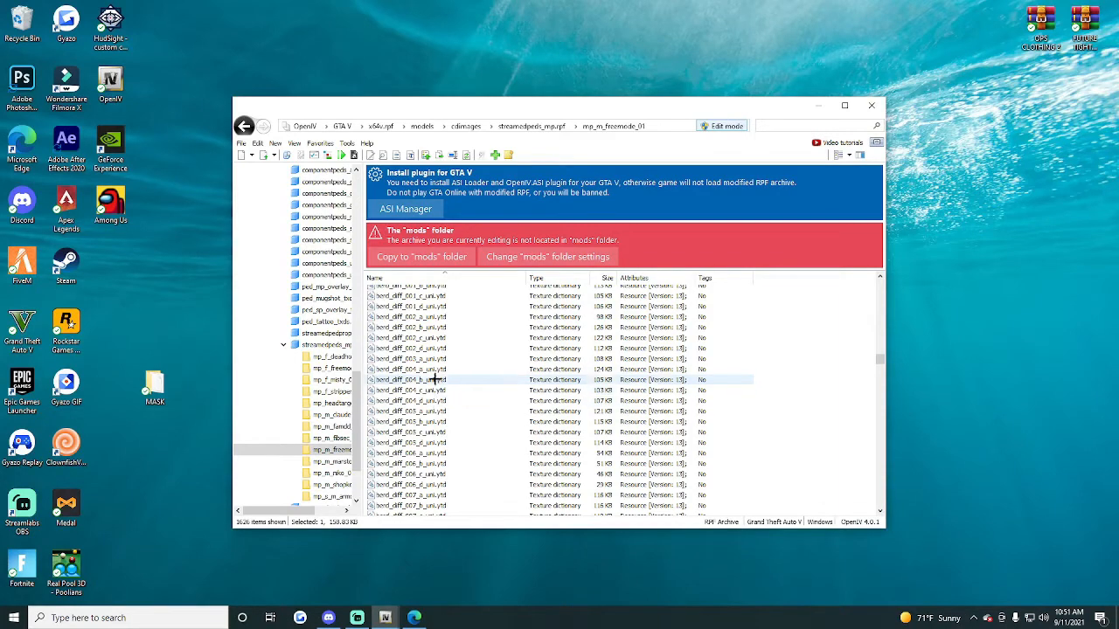
pyautogui.doubleClick(430, 368)
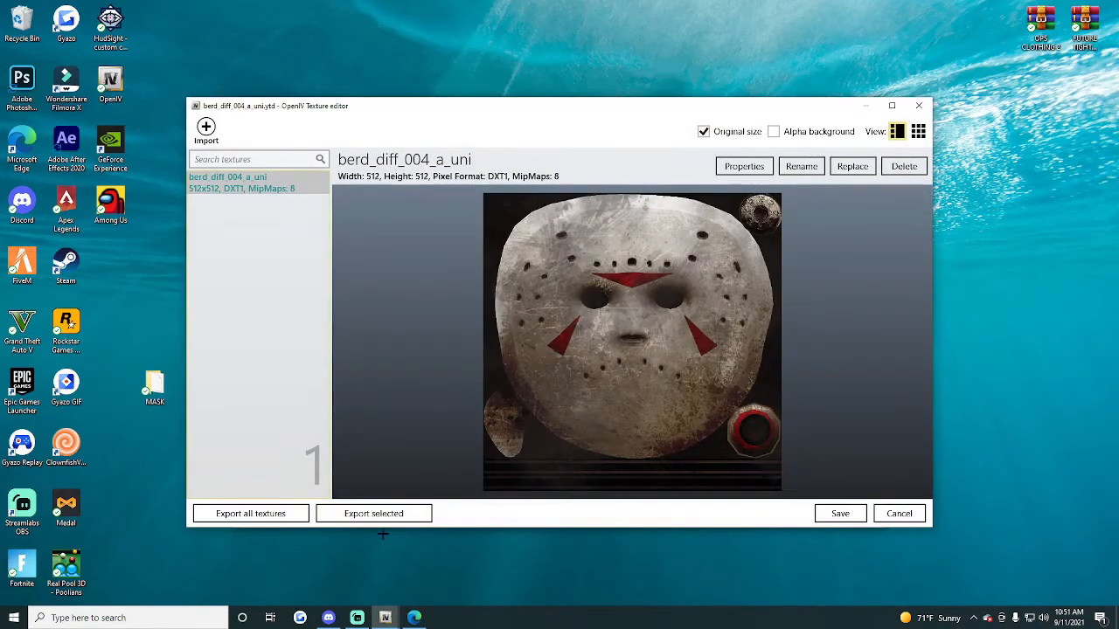
# Step: Export the berd_diff_004_a_uni texture as a PNG image named YT MASK into the OneDrive folder
pyautogui.click(388, 513)
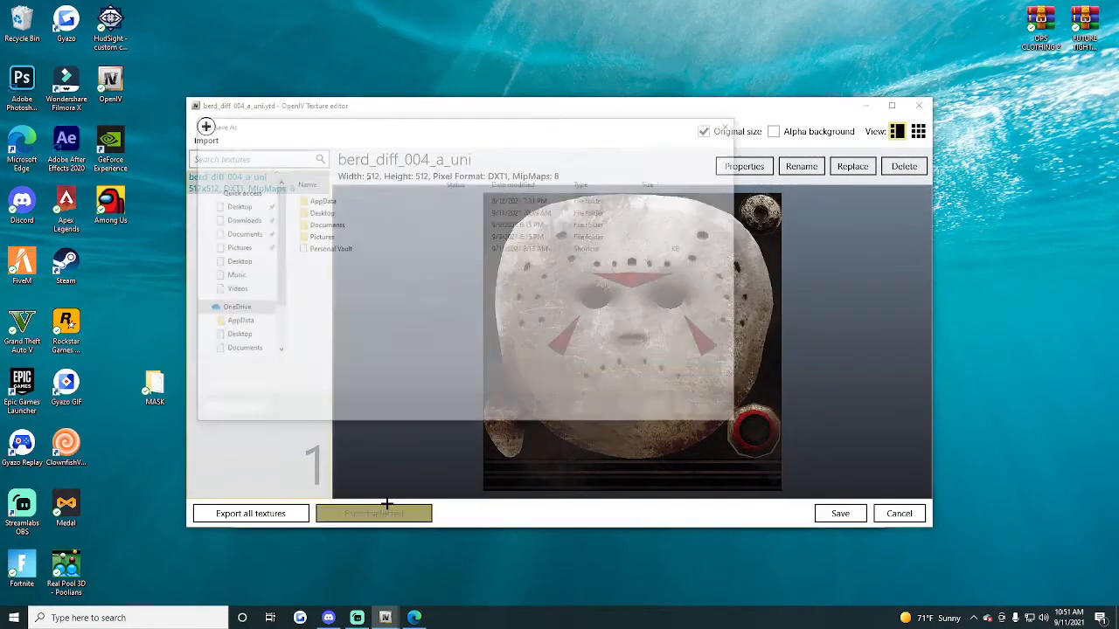
pyautogui.click(286, 381)
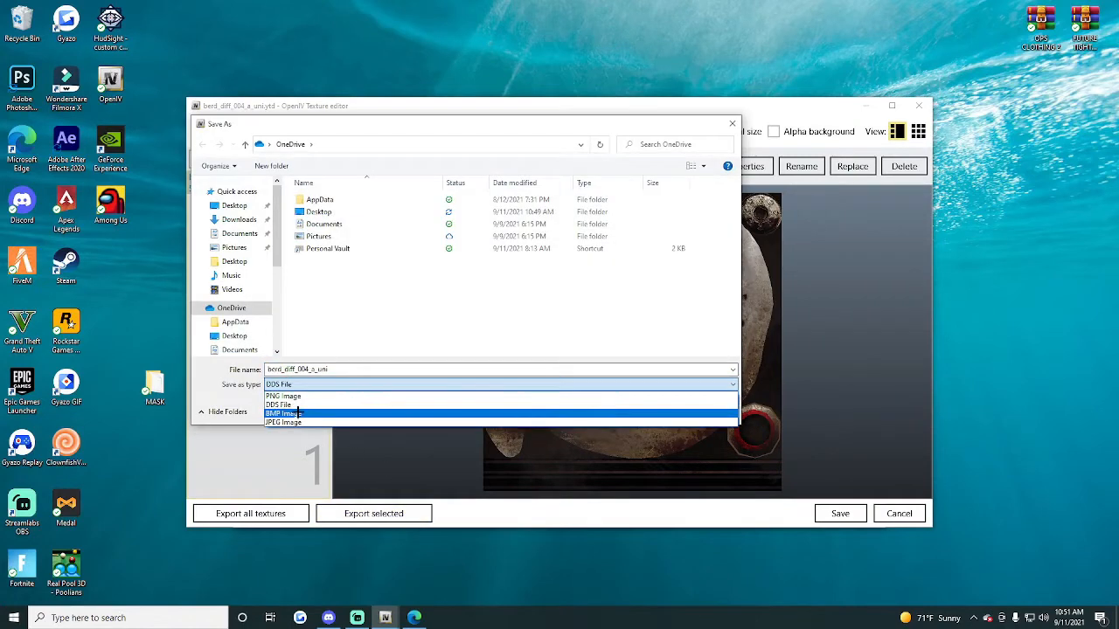
pyautogui.click(295, 396)
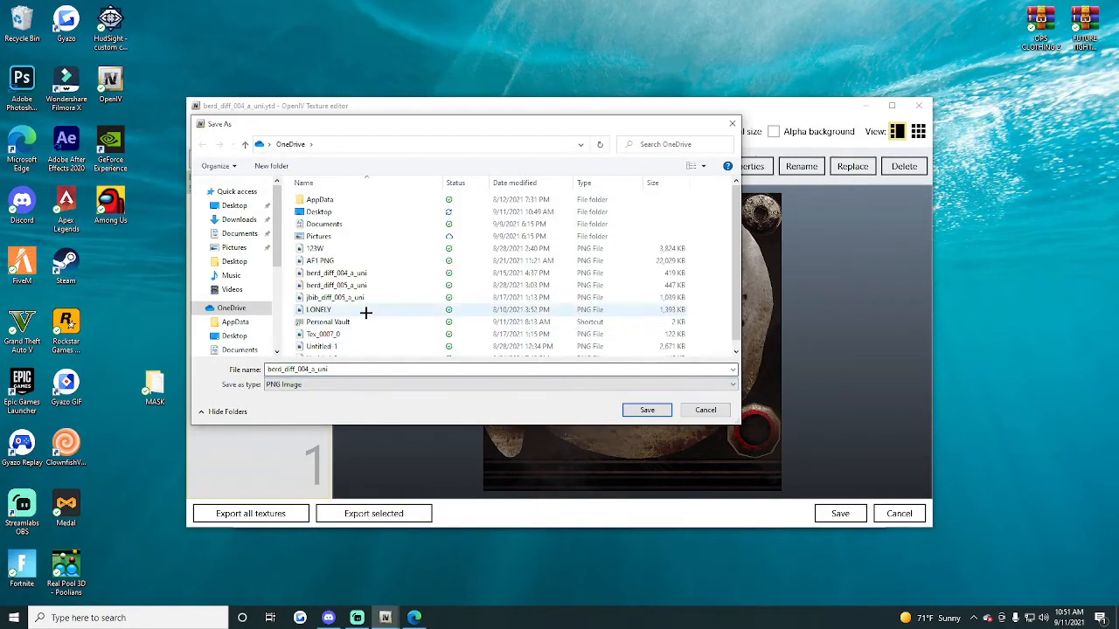
pyautogui.scroll(-1, 367, 312)
pyautogui.click(348, 370)
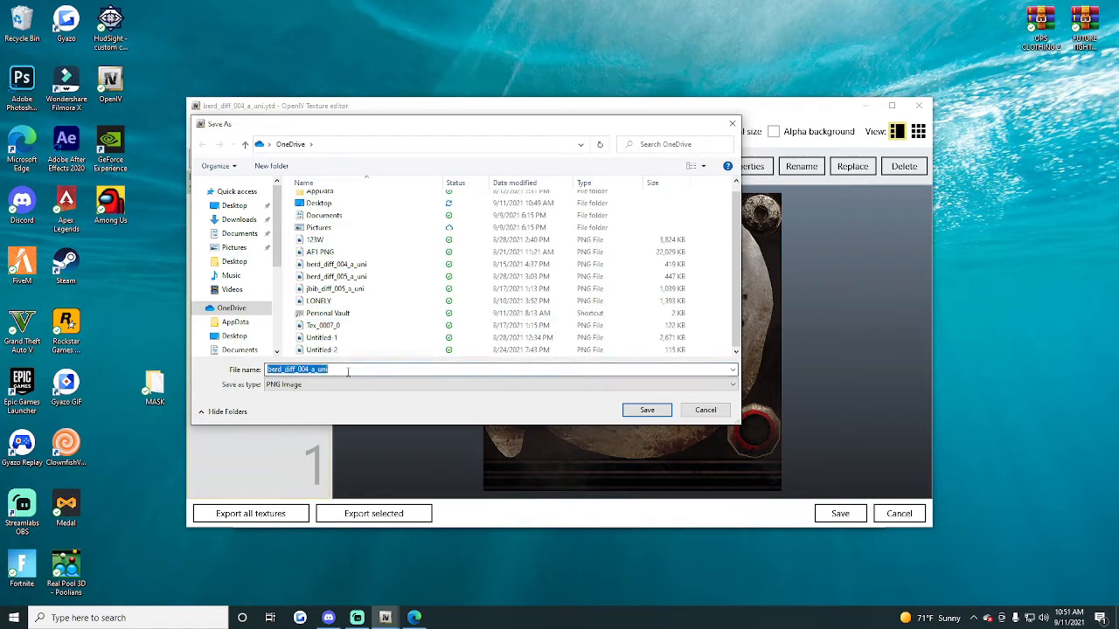
pyautogui.press('BackSpace')
pyautogui.press('Return')
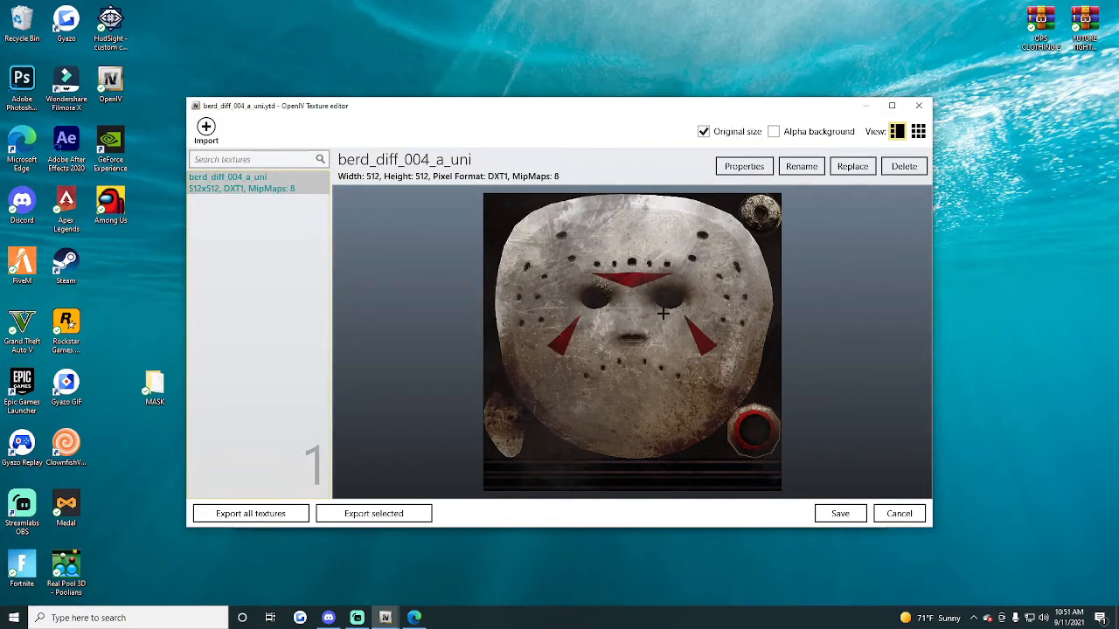
# Step: Switch to File Explorer and open the OneDrive folder that holds the exported YT MASK image
pyautogui.press('super')
pyautogui.write('files')
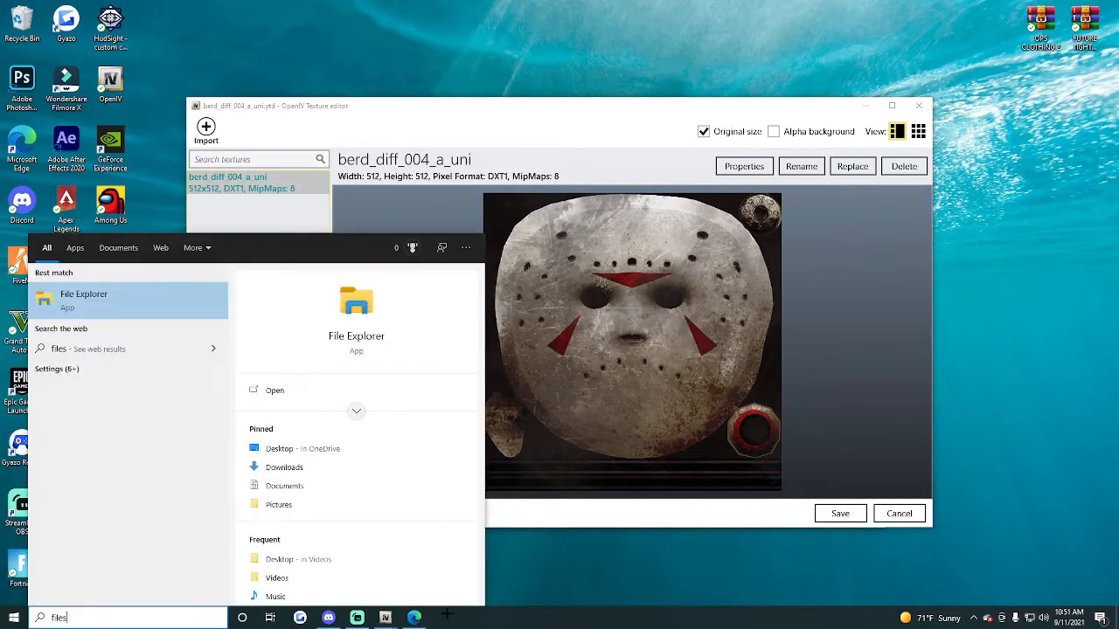
pyautogui.press('Return')
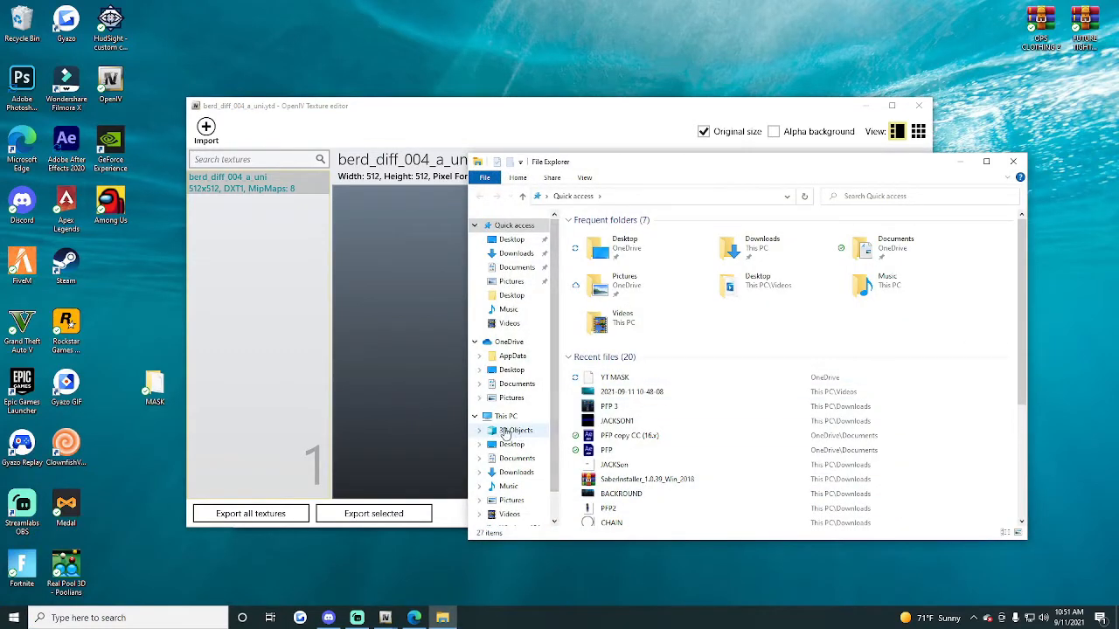
pyautogui.doubleClick(623, 377)
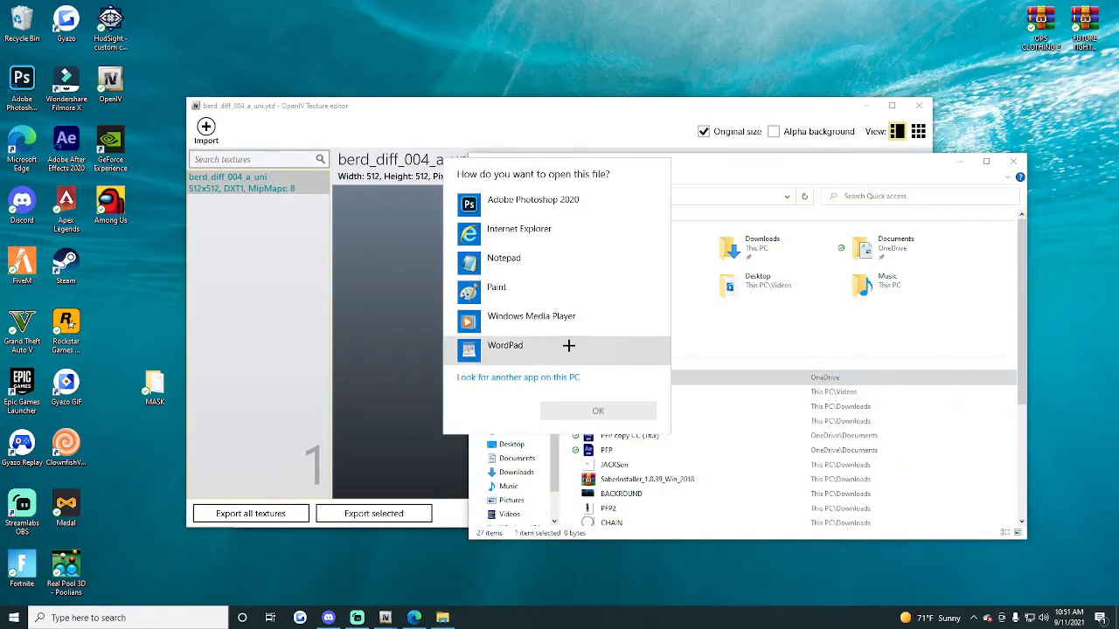
pyautogui.click(477, 479)
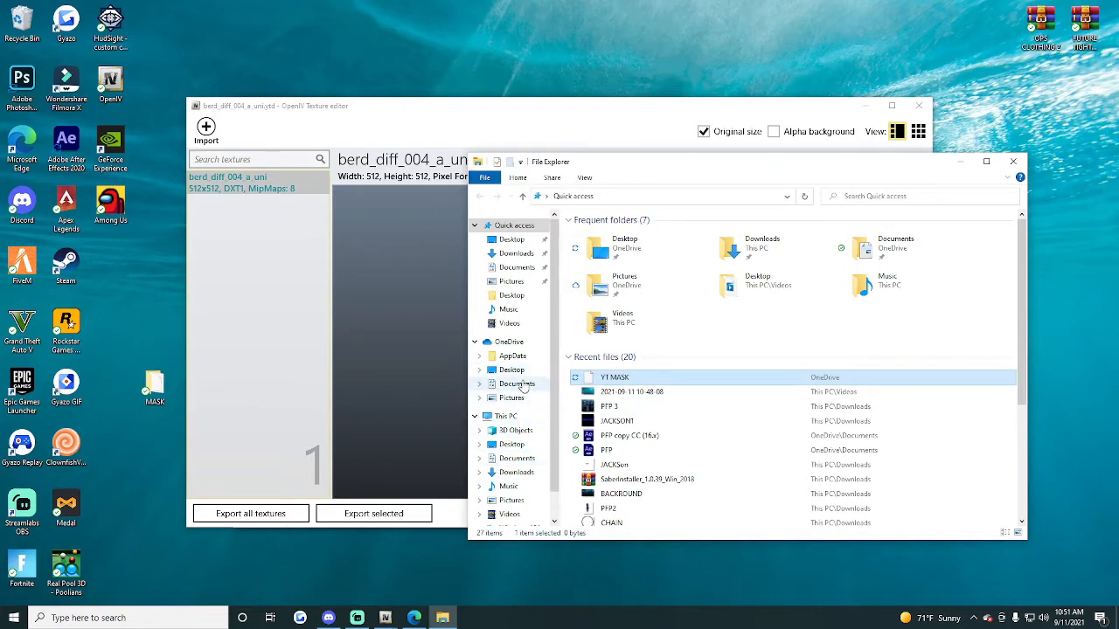
pyautogui.click(511, 341)
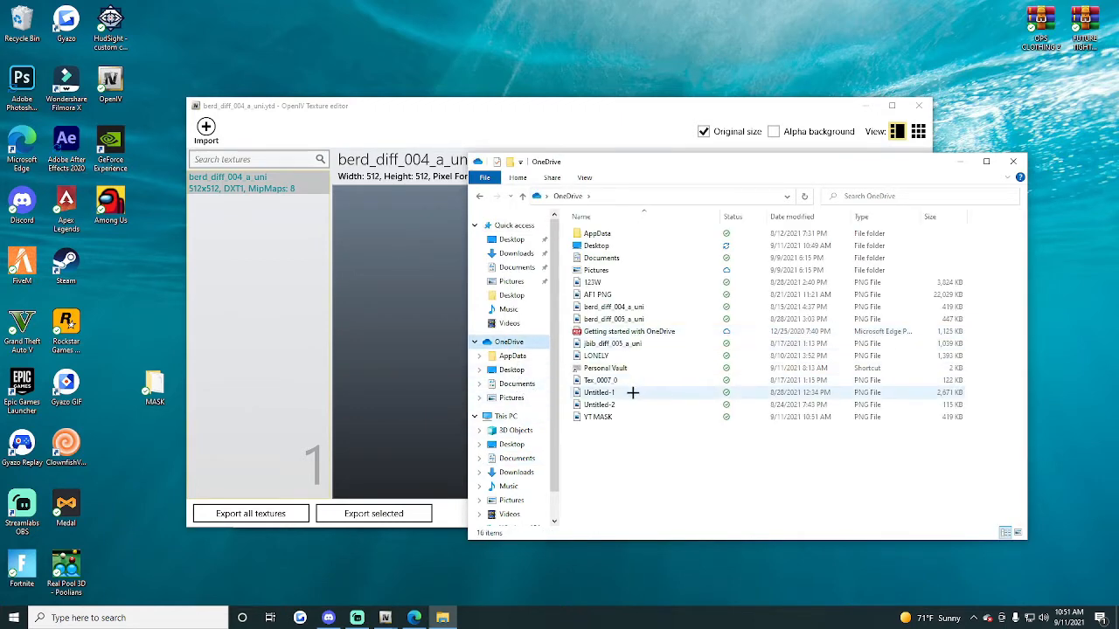
# Step: Preview the YT MASK image, move it into the desktop MASK folder and close File Explorer
pyautogui.doubleClick(622, 416)
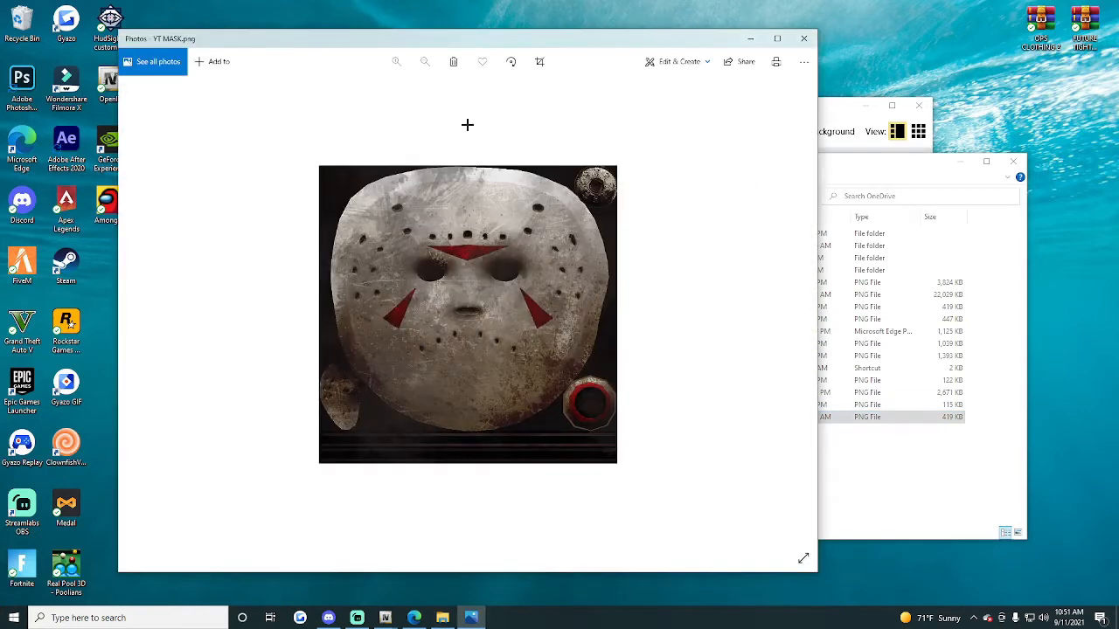
pyautogui.click(803, 38)
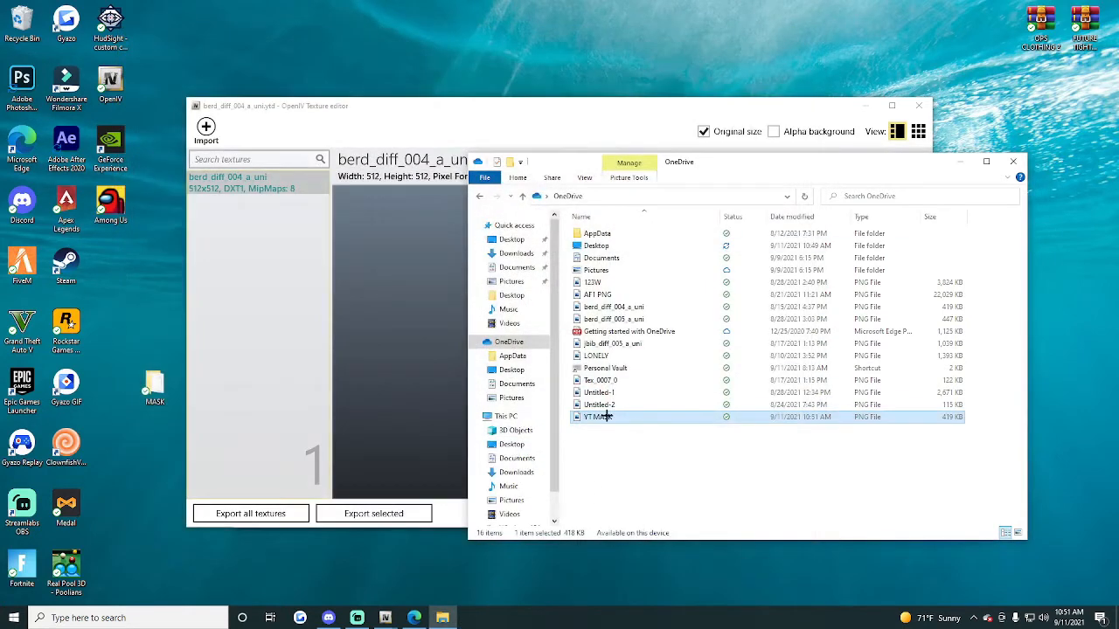
pyautogui.moveTo(392, 430); pyautogui.dragTo(504, 291)
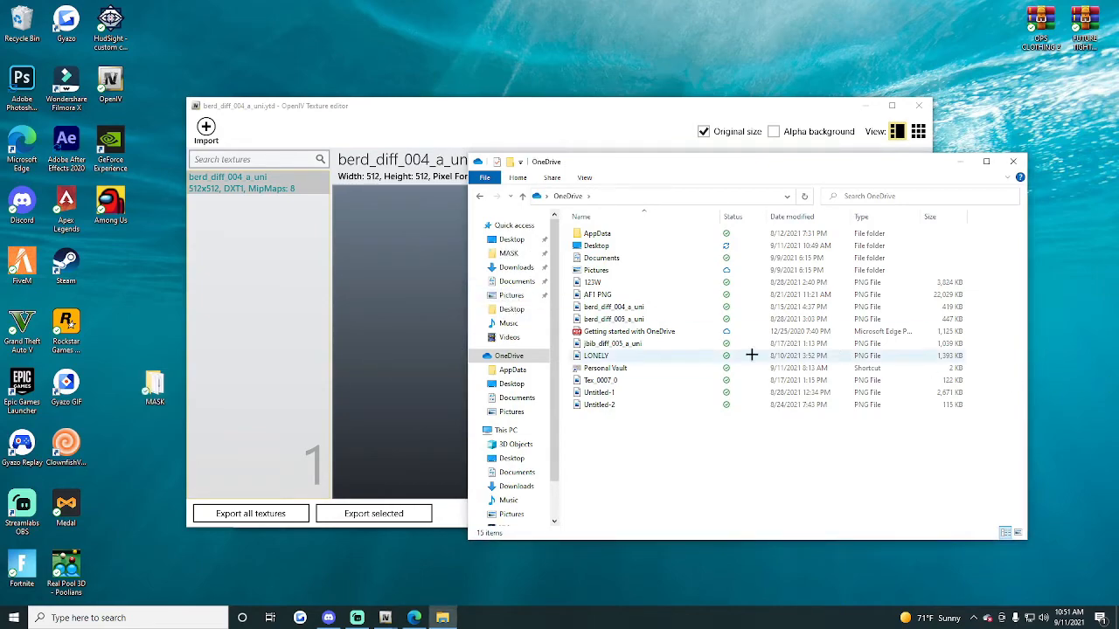
pyautogui.moveTo(789, 163); pyautogui.dragTo(589, 170)
pyautogui.click(737, 172)
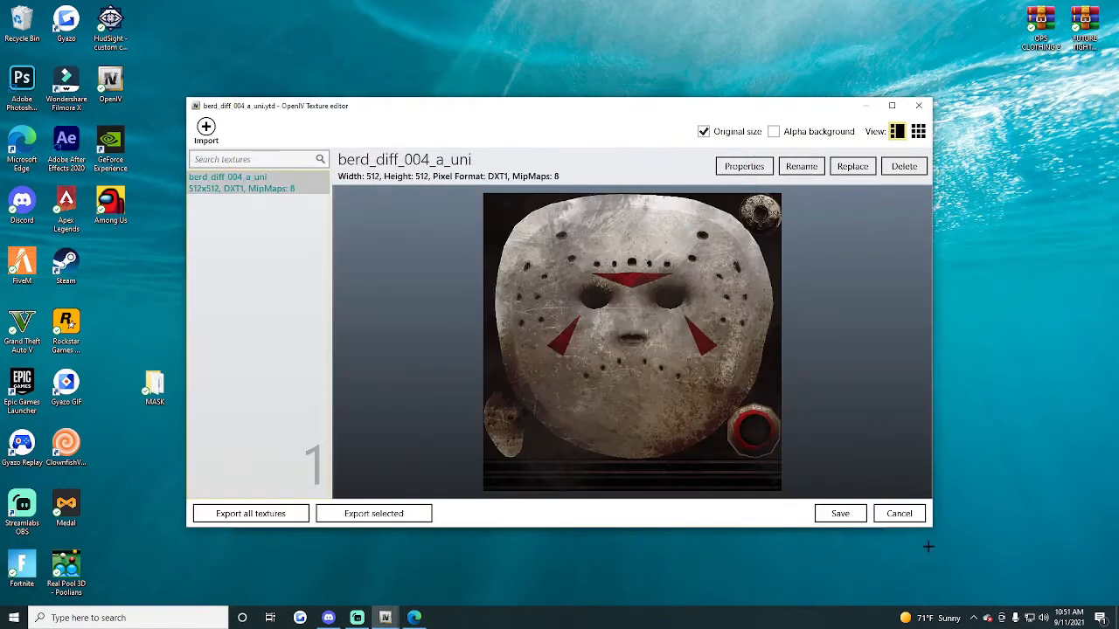
# Step: Close the texture editor without saving, minimize the main OpenIV window and close the archive search window
pyautogui.click(900, 513)
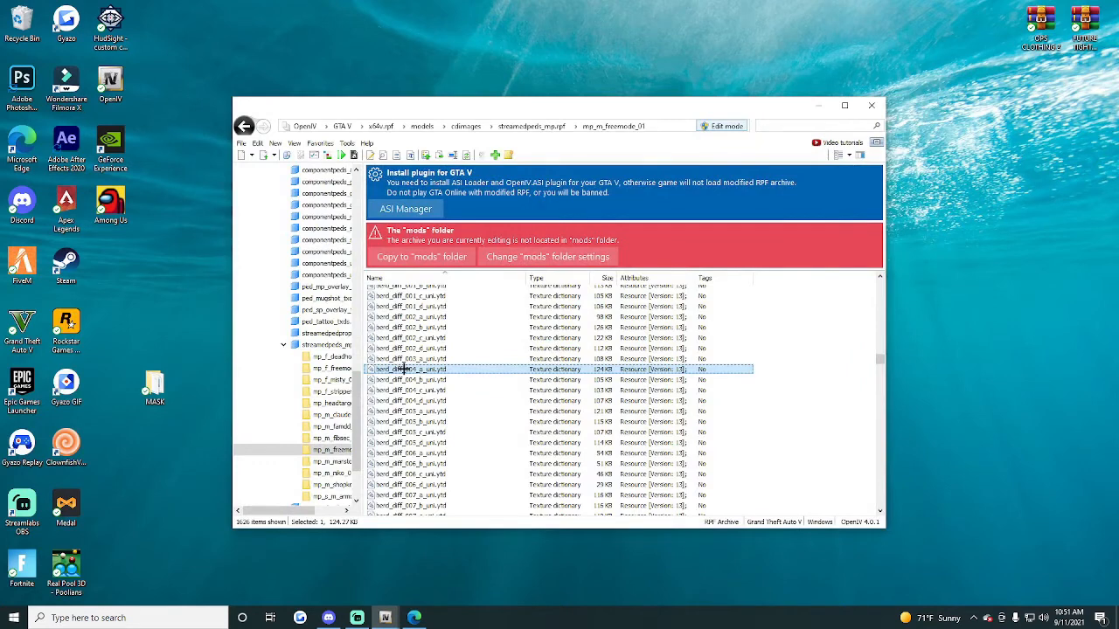
pyautogui.click(162, 394)
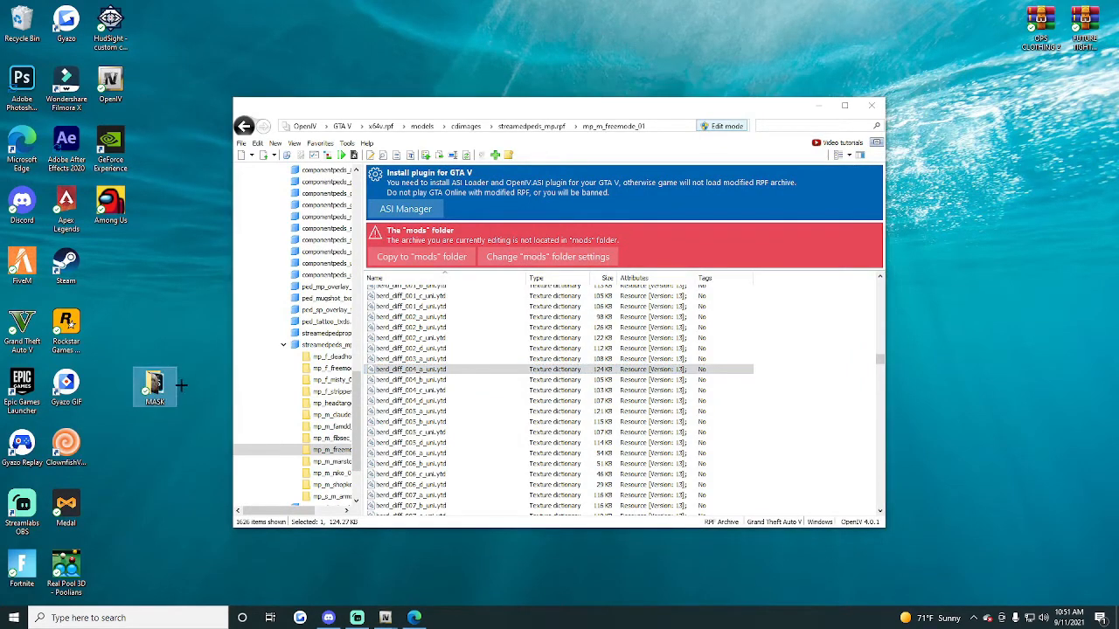
pyautogui.scroll(10, 577, 363)
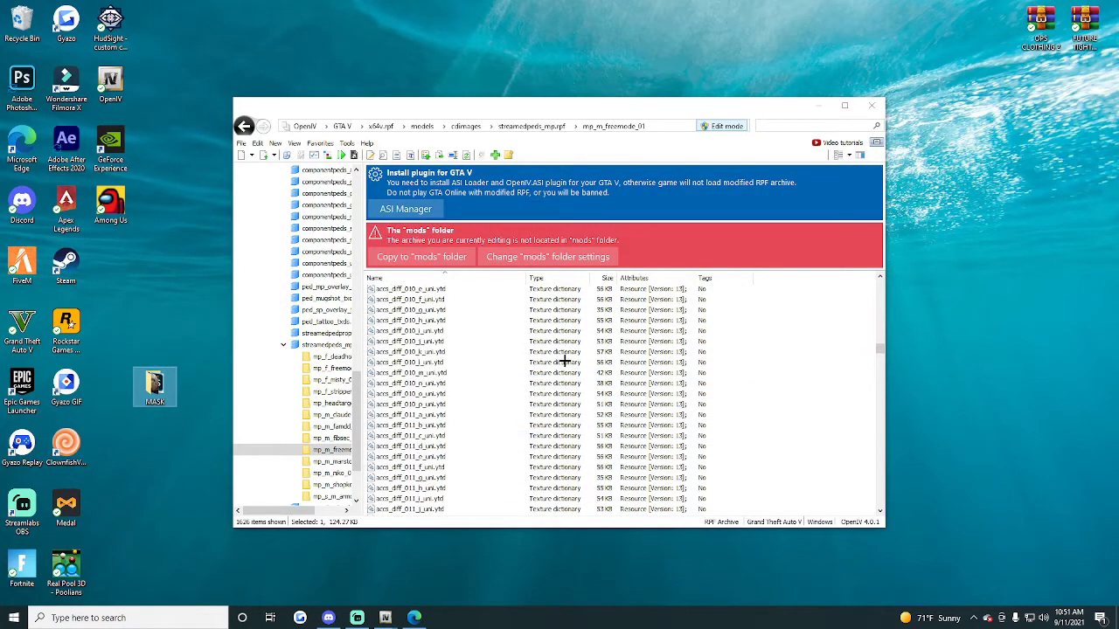
pyautogui.click(821, 104)
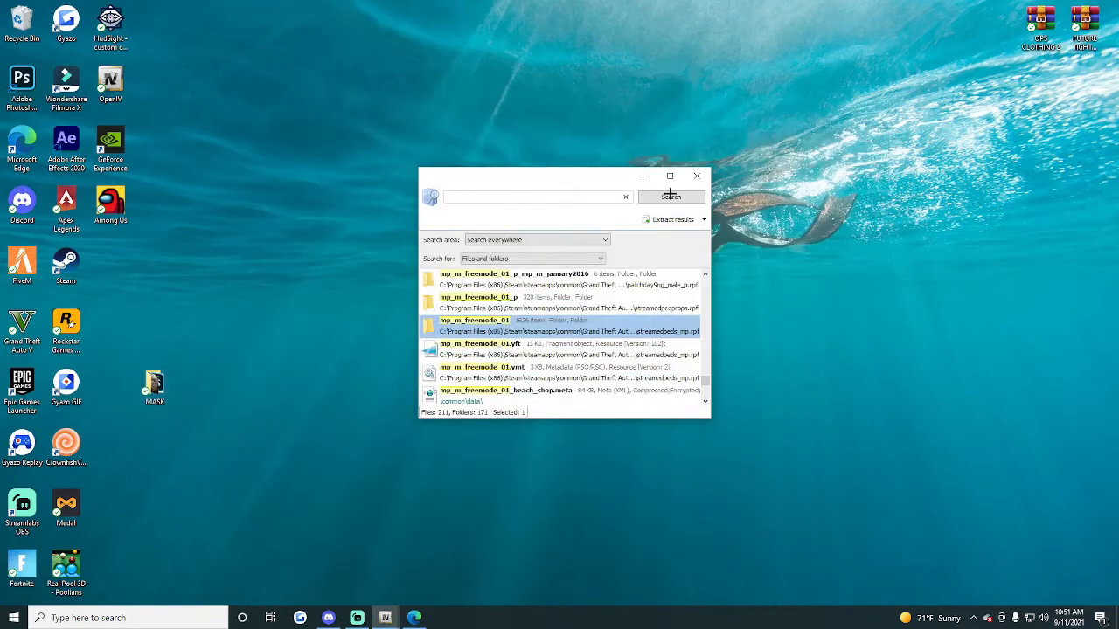
pyautogui.click(697, 175)
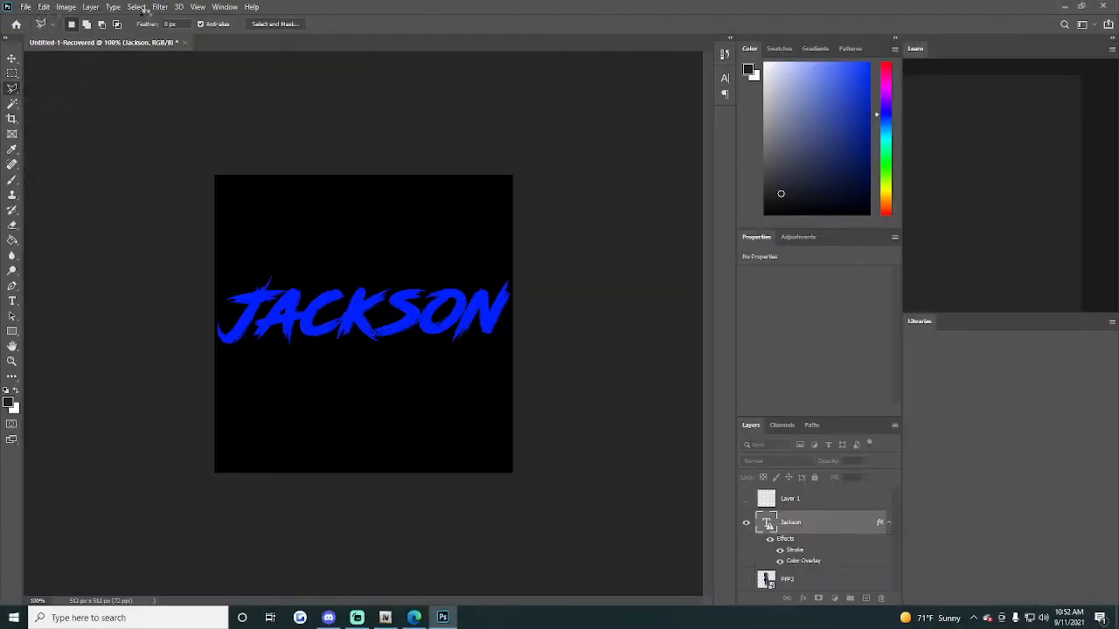
# Step: In Photoshop, discard the recovered document and create a new 4300 x 4300 px document at 300 ppi with a white background
pyautogui.click(188, 42)
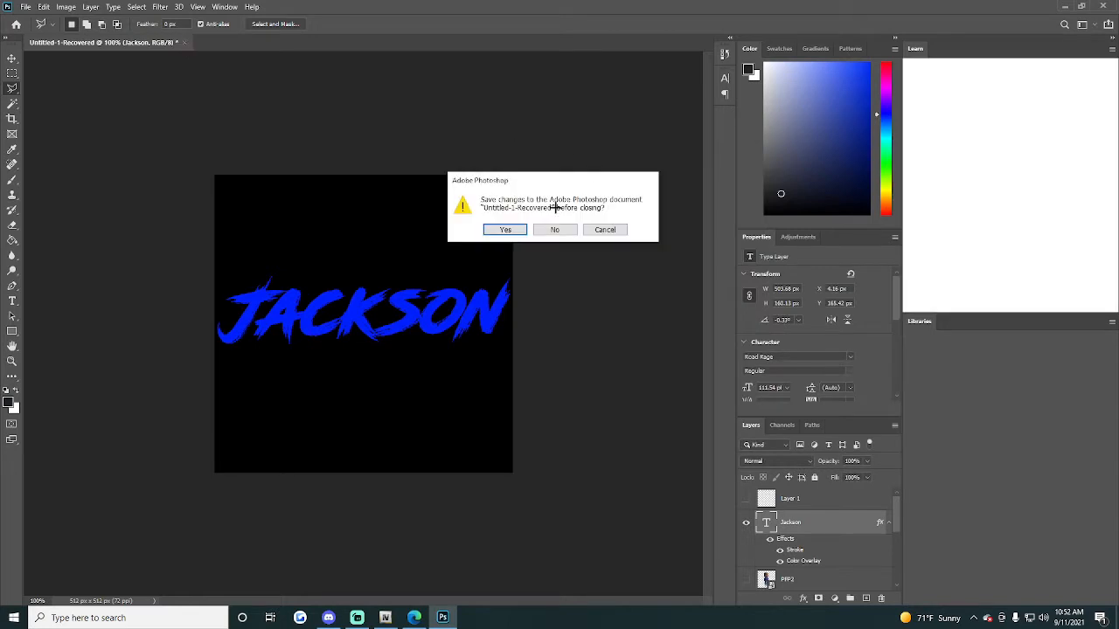
pyautogui.click(557, 229)
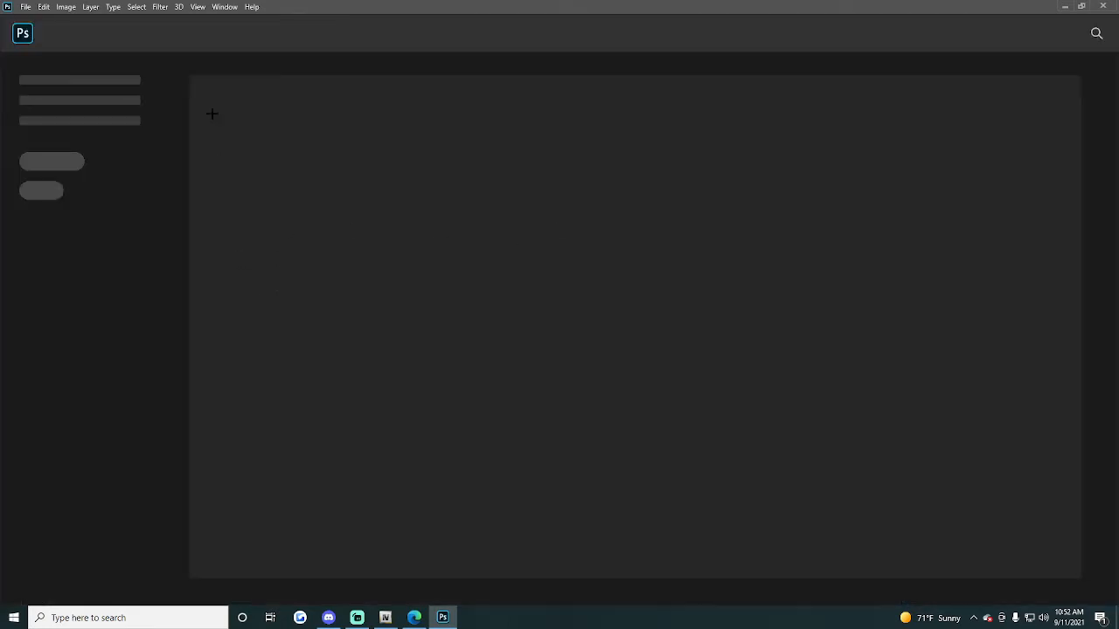
pyautogui.click(27, 7)
pyautogui.click(33, 19)
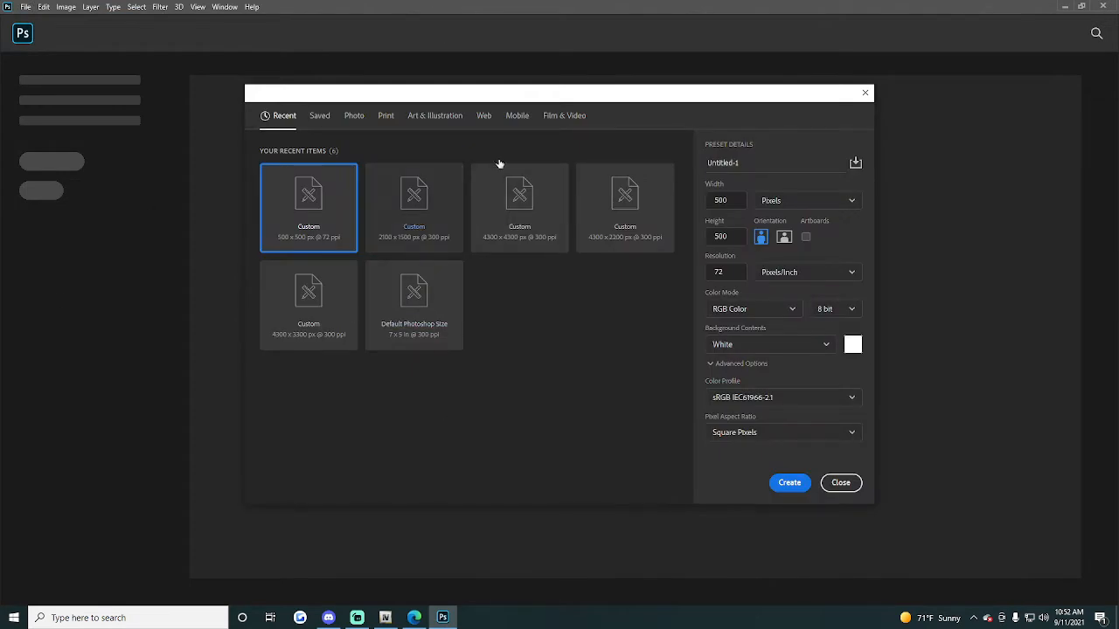
pyautogui.click(498, 198)
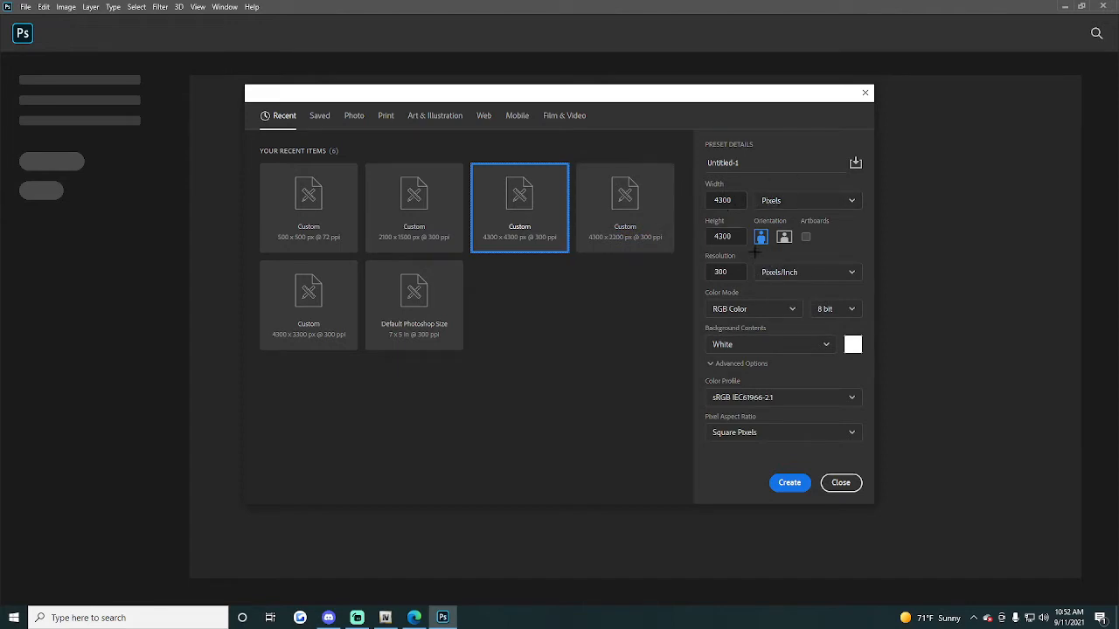
pyautogui.click(795, 486)
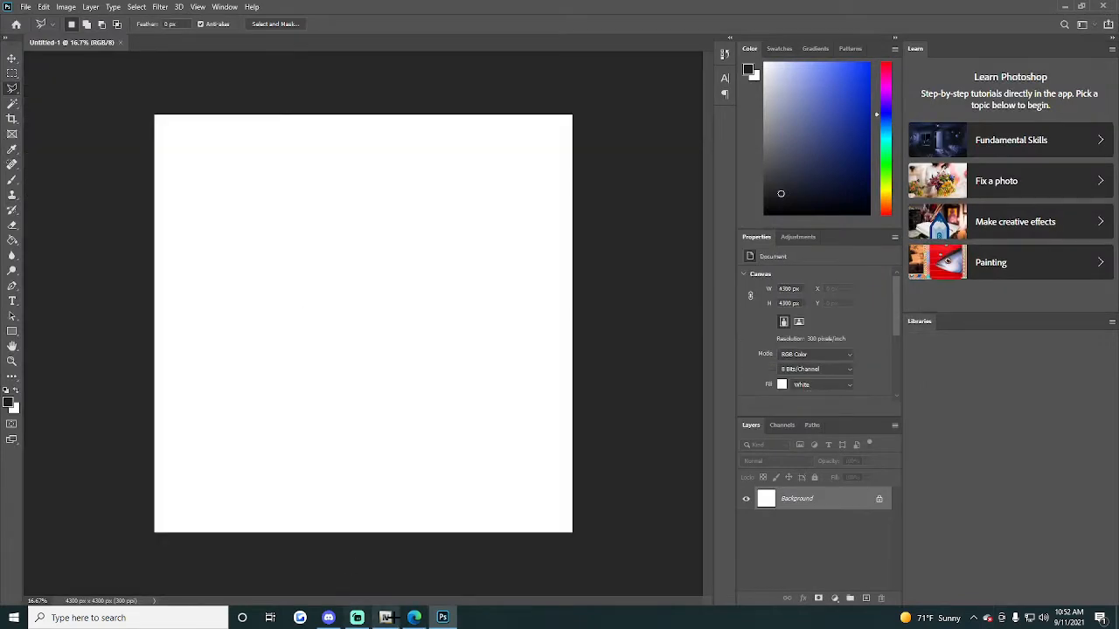
pyautogui.click(385, 617)
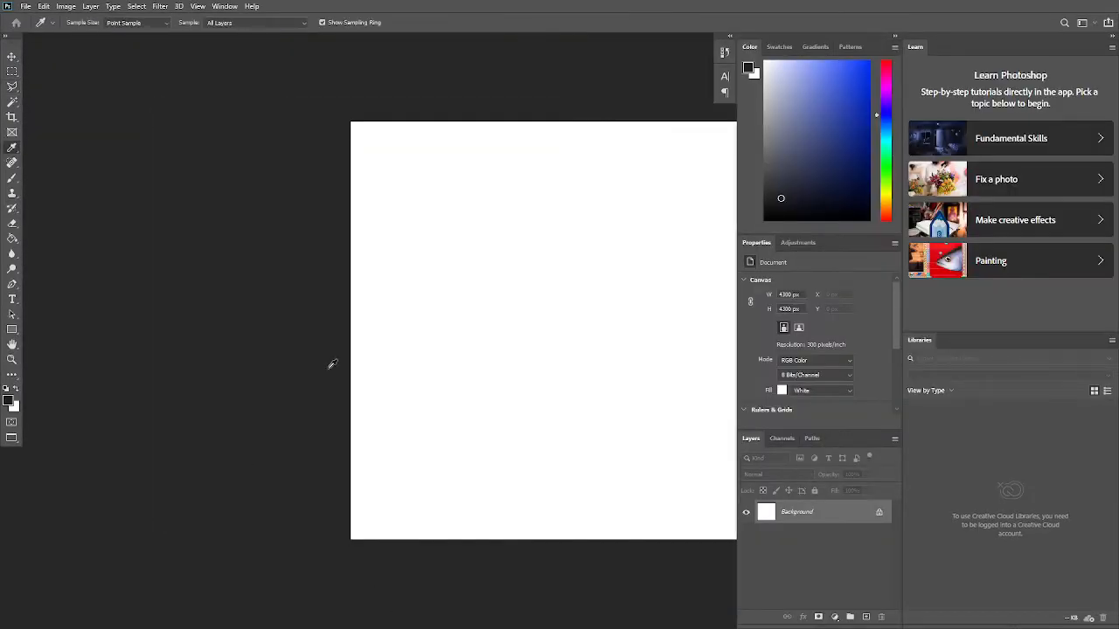
pyautogui.click(25, 6)
pyautogui.click(25, 6)
pyautogui.click(25, 6)
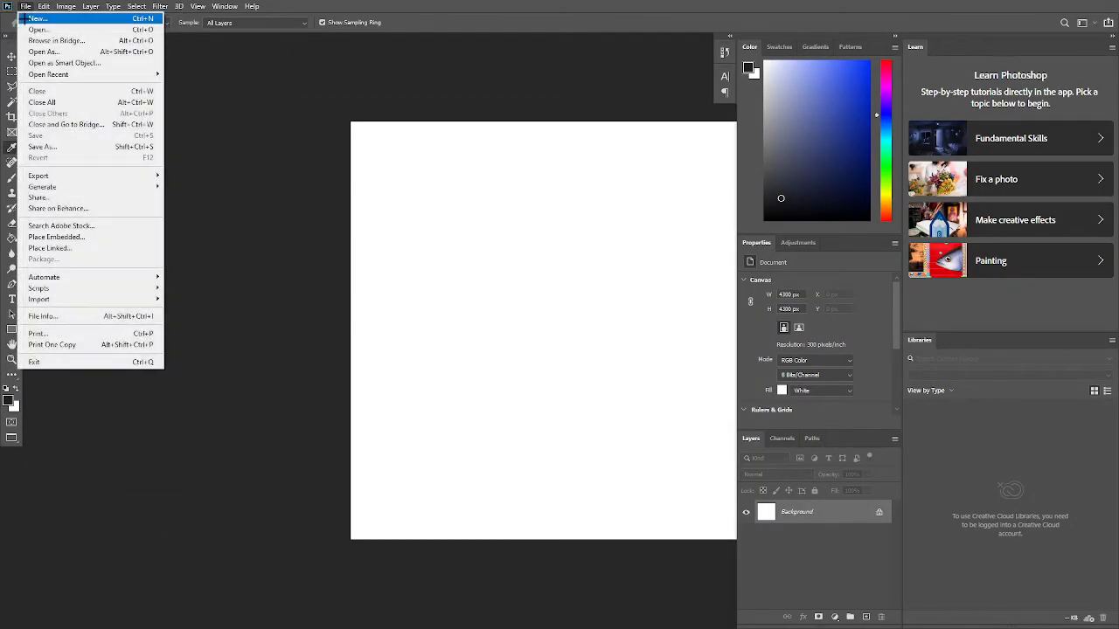
pyautogui.click(35, 20)
pyautogui.click(789, 482)
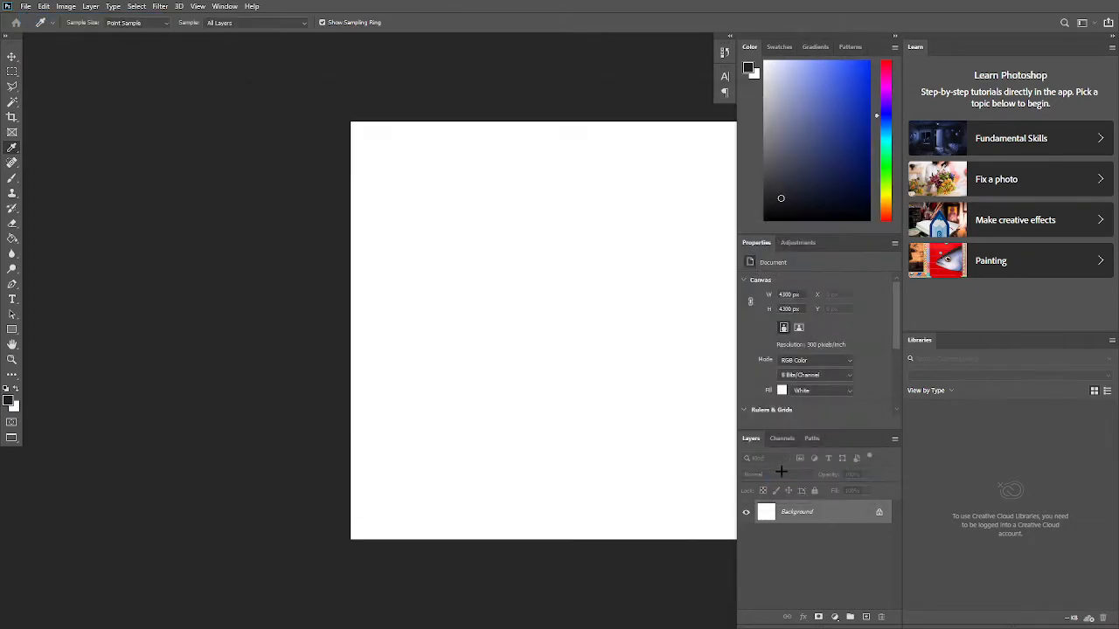
pyautogui.click(25, 6)
pyautogui.click(53, 362)
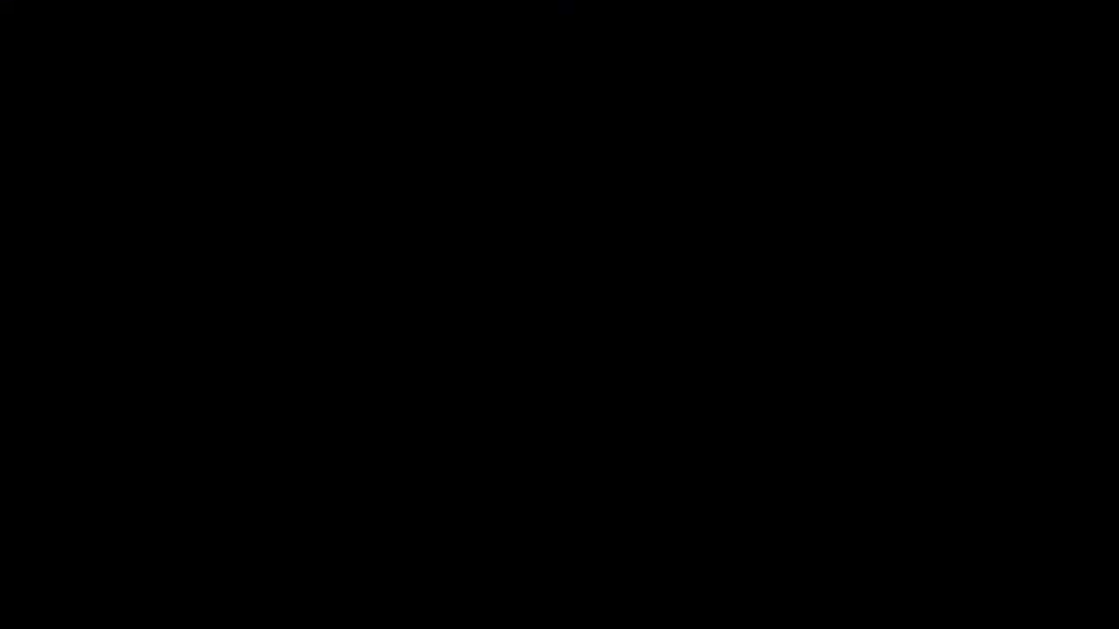
# Step: Place YT MASK.png from File Explorer into the new document and scale it to cover the canvas, about 4304 x 4304 px
pyautogui.click(96, 620)
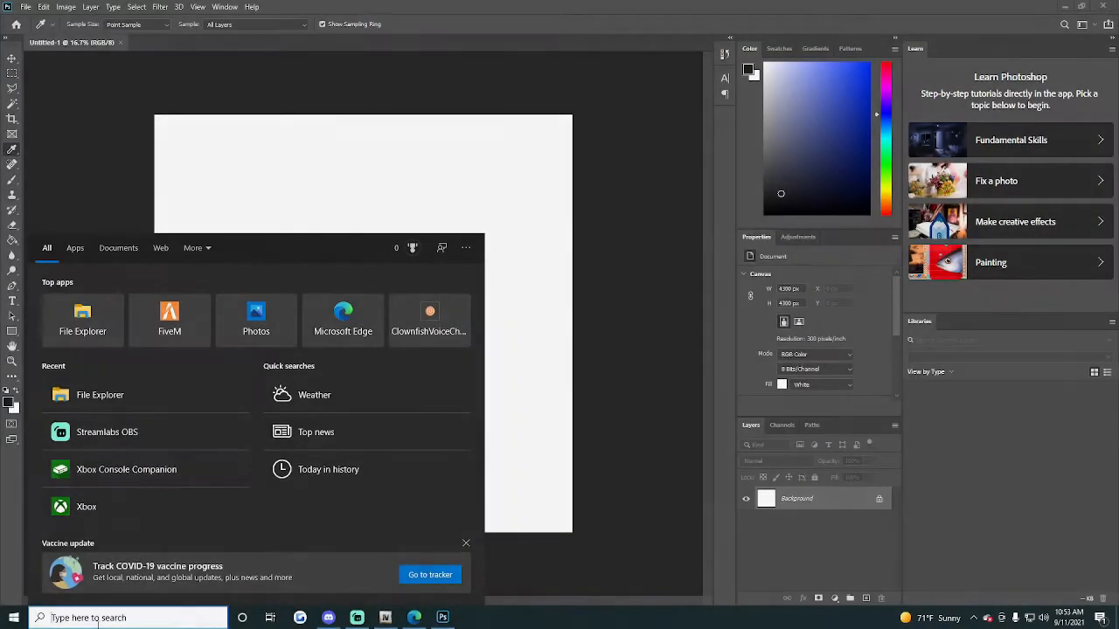
pyautogui.write('fi')
pyautogui.press('Return')
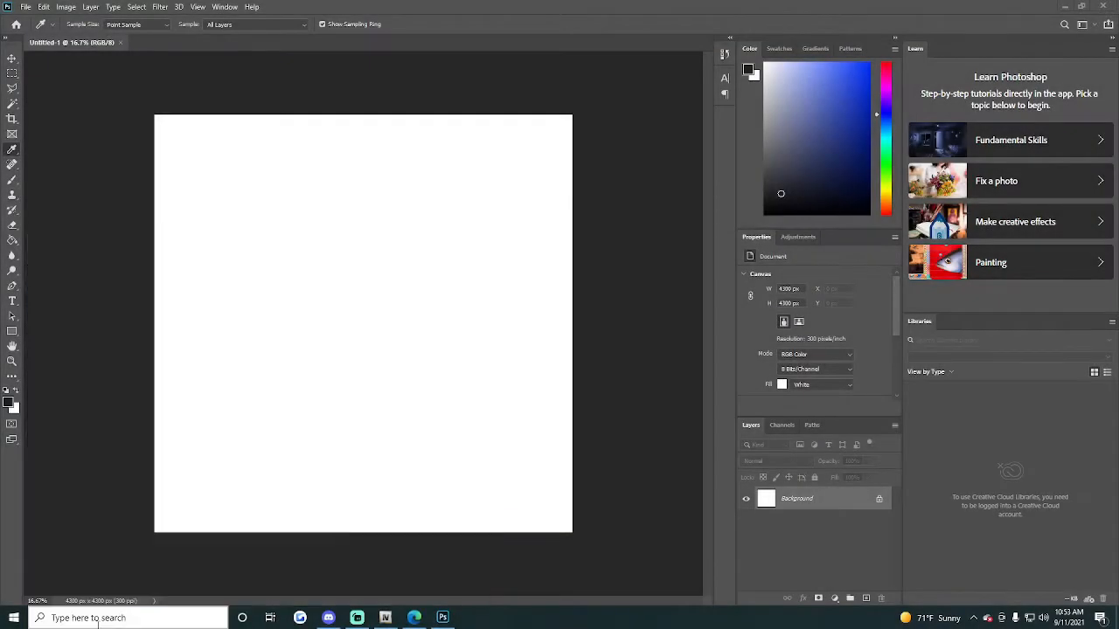
pyautogui.moveTo(355, 387); pyautogui.dragTo(170, 311)
pyautogui.moveTo(351, 354); pyautogui.dragTo(247, 250)
pyautogui.moveTo(362, 321); pyautogui.dragTo(568, 533)
pyautogui.press('i')
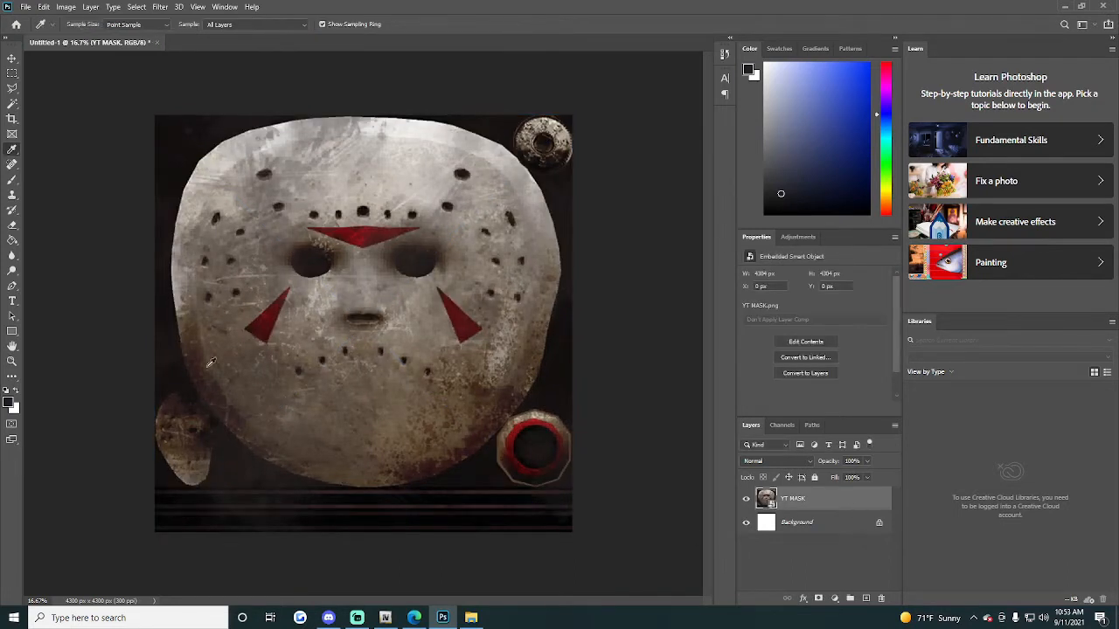
pyautogui.click(11, 58)
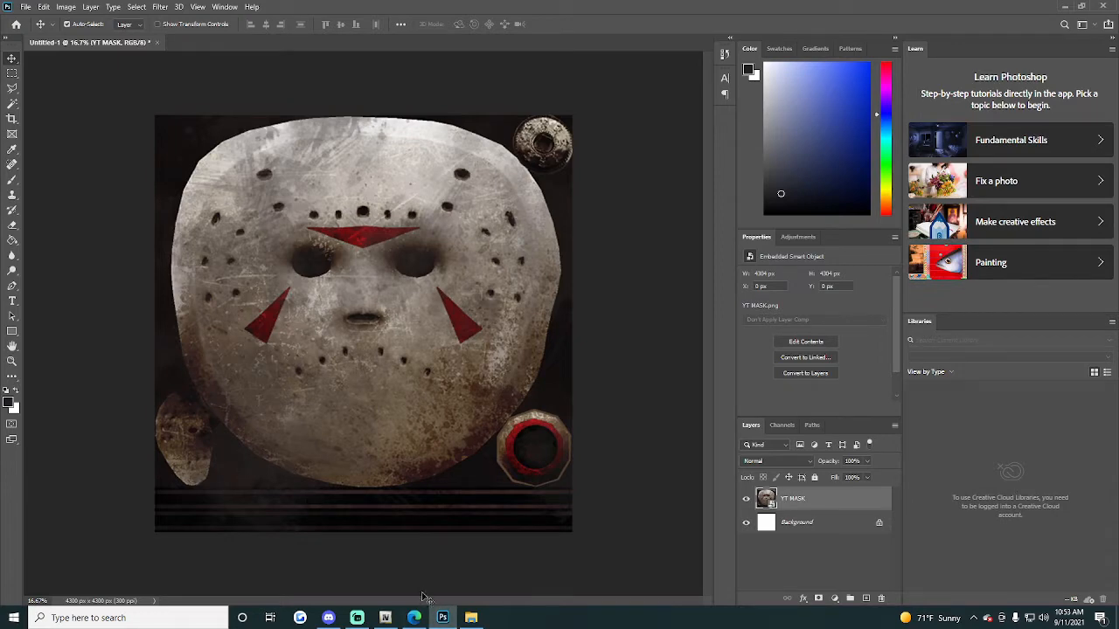
# Step: Lasso a thin full-width strip just below the mask, about 4312 x 79 px, and add a new layer above YT MASK
pyautogui.click(12, 88)
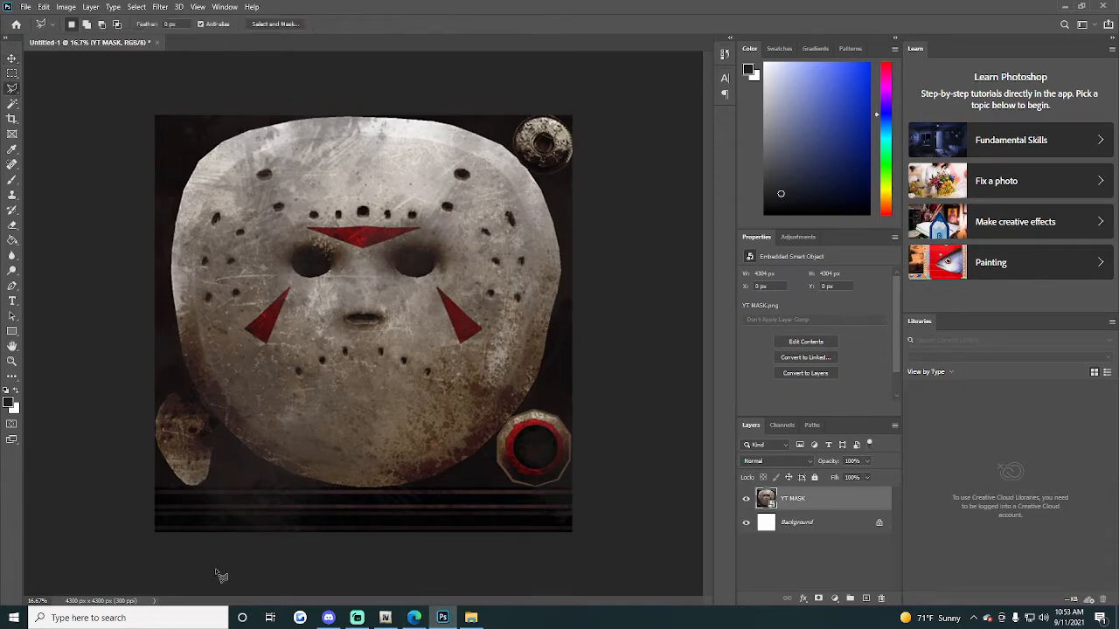
pyautogui.moveTo(159, 501)
pyautogui.mouseDown()
pyautogui.moveTo(463, 506)
pyautogui.moveTo(578, 497)
pyautogui.moveTo(338, 477)
pyautogui.moveTo(243, 497)
pyautogui.moveTo(176, 494)
pyautogui.mouseUp()
pyautogui.rightClick(177, 493)
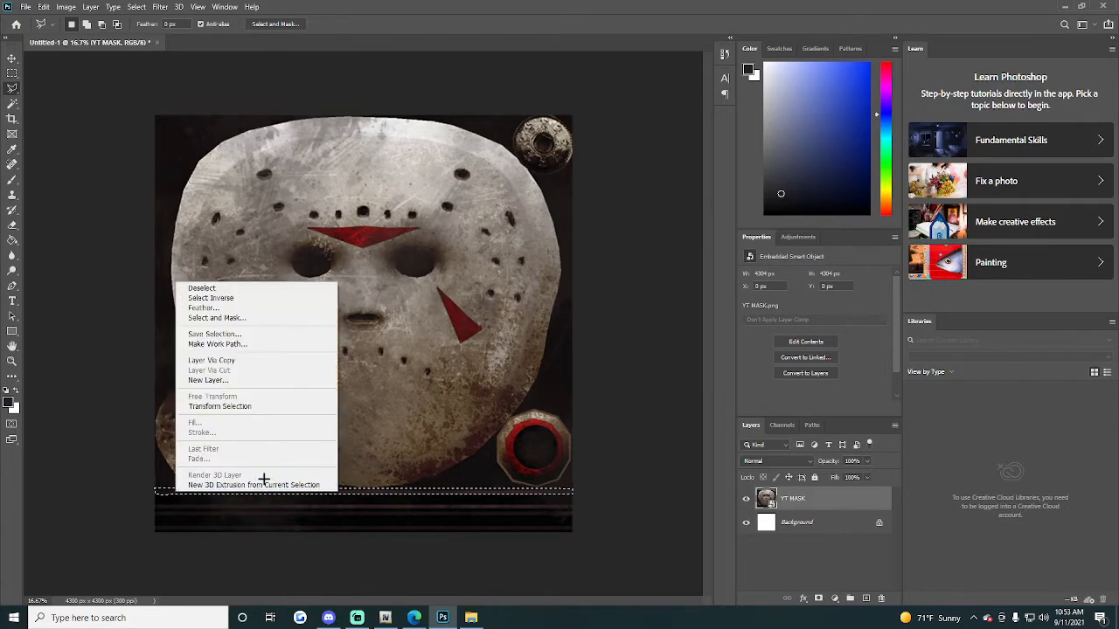
pyautogui.click(866, 599)
pyautogui.click(866, 600)
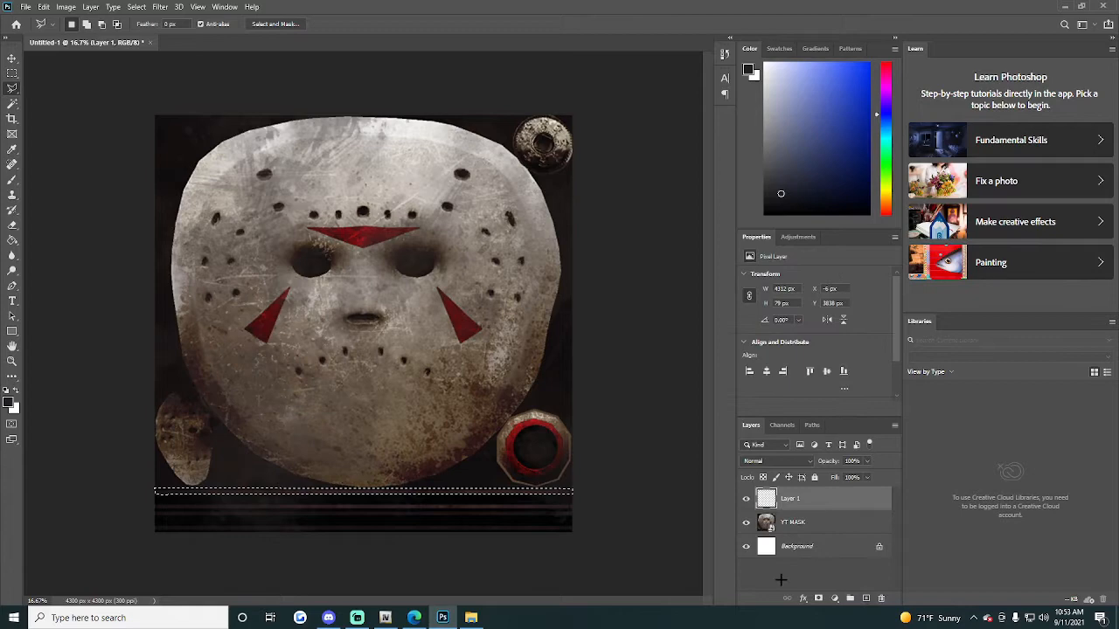
# Step: Fill the selected strip below the mask on Layer 1 with the muted red a83d3d at 100% opacity
pyautogui.rightClick(262, 495)
pyautogui.click(288, 423)
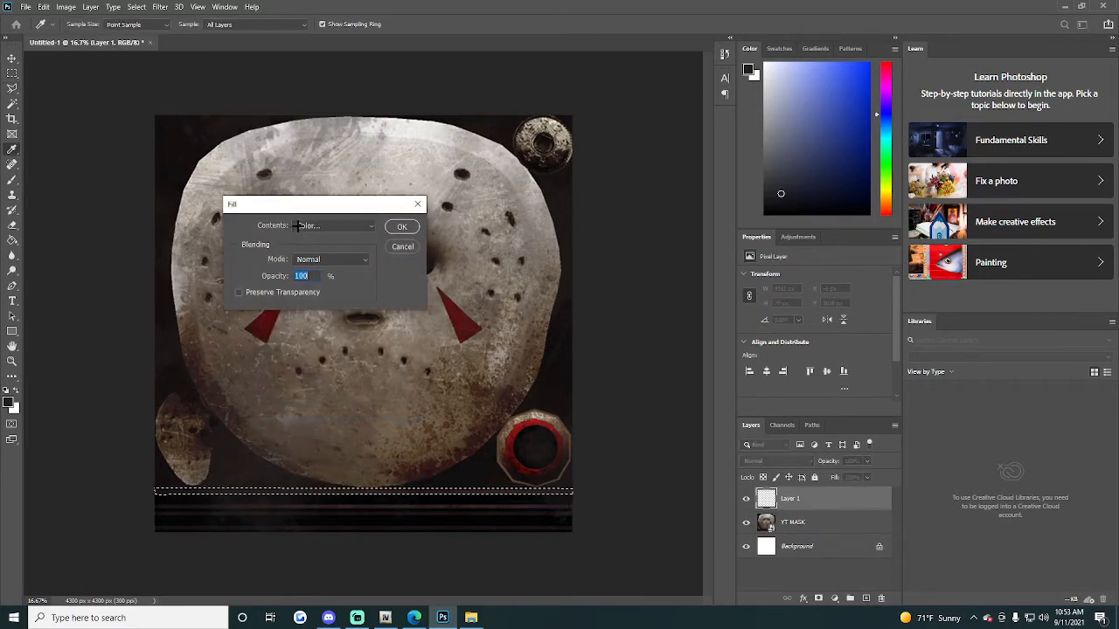
pyautogui.click(332, 226)
pyautogui.click(314, 259)
pyautogui.moveTo(771, 283); pyautogui.dragTo(800, 269)
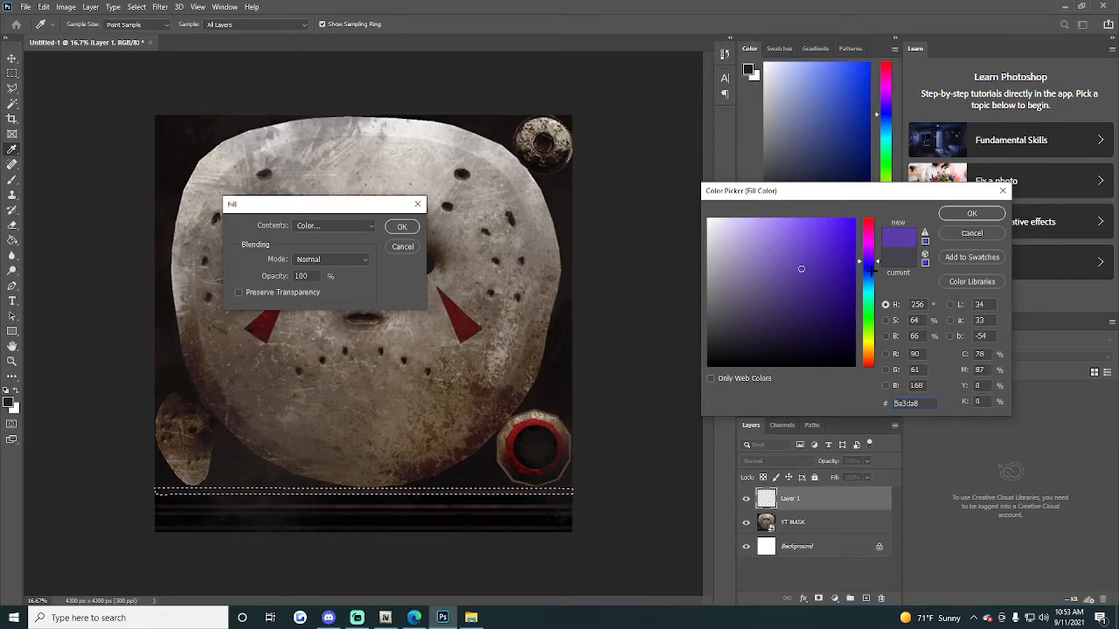
pyautogui.moveTo(870, 260); pyautogui.dragTo(887, 205)
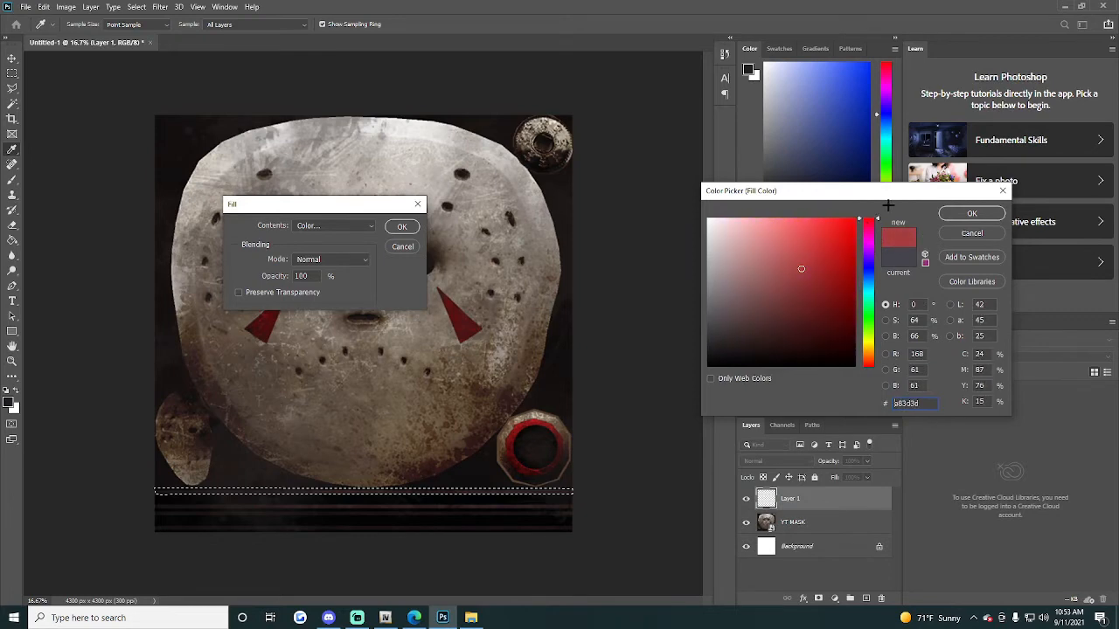
pyautogui.click(966, 214)
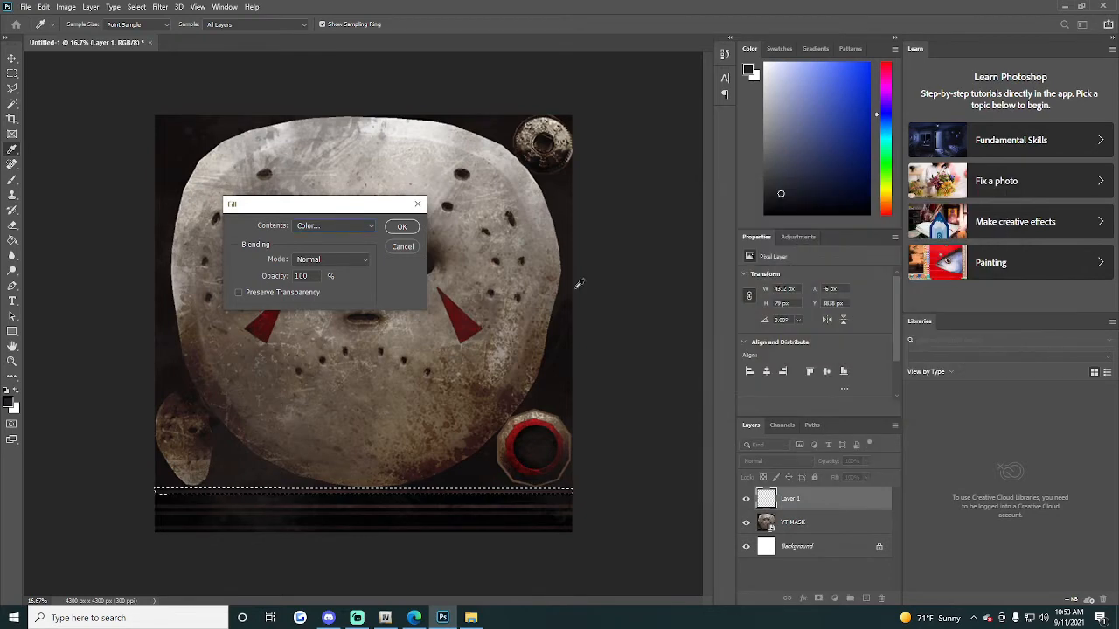
pyautogui.click(402, 226)
# Step: Refill the selected strip below the mask with pure red ff0000 and deselect it
pyautogui.rightClick(496, 494)
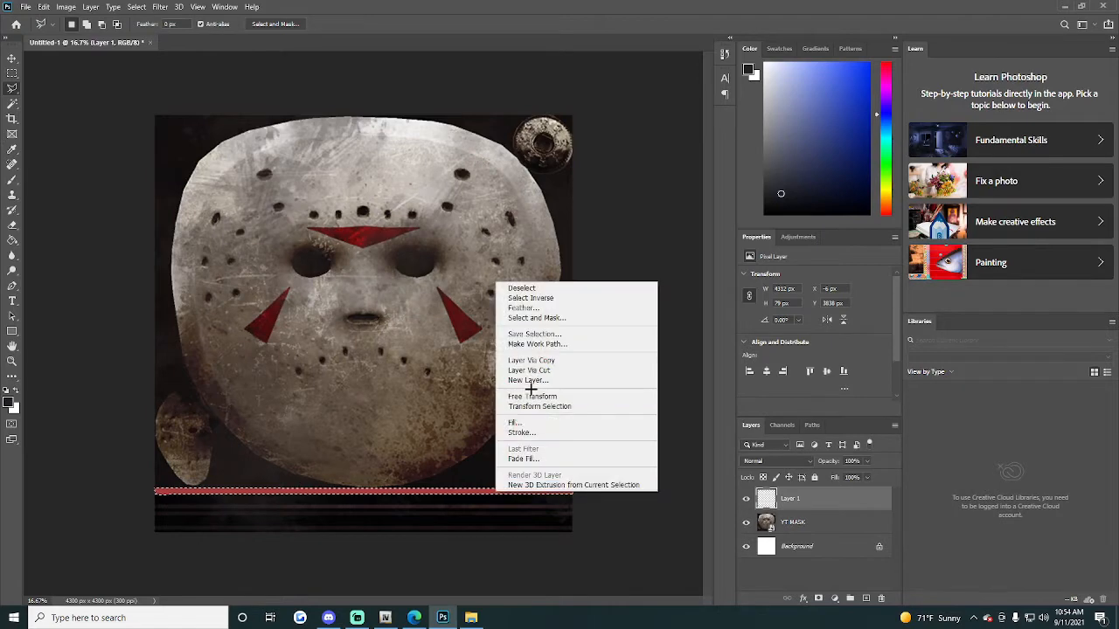
pyautogui.click(516, 423)
pyautogui.click(359, 226)
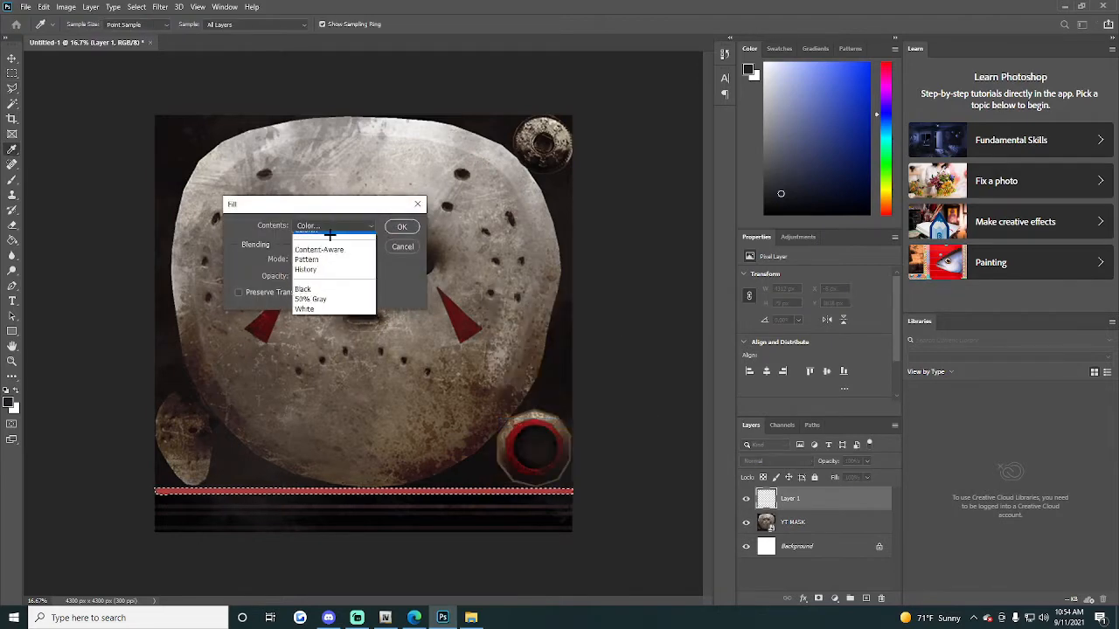
pyautogui.click(353, 255)
pyautogui.click(852, 256)
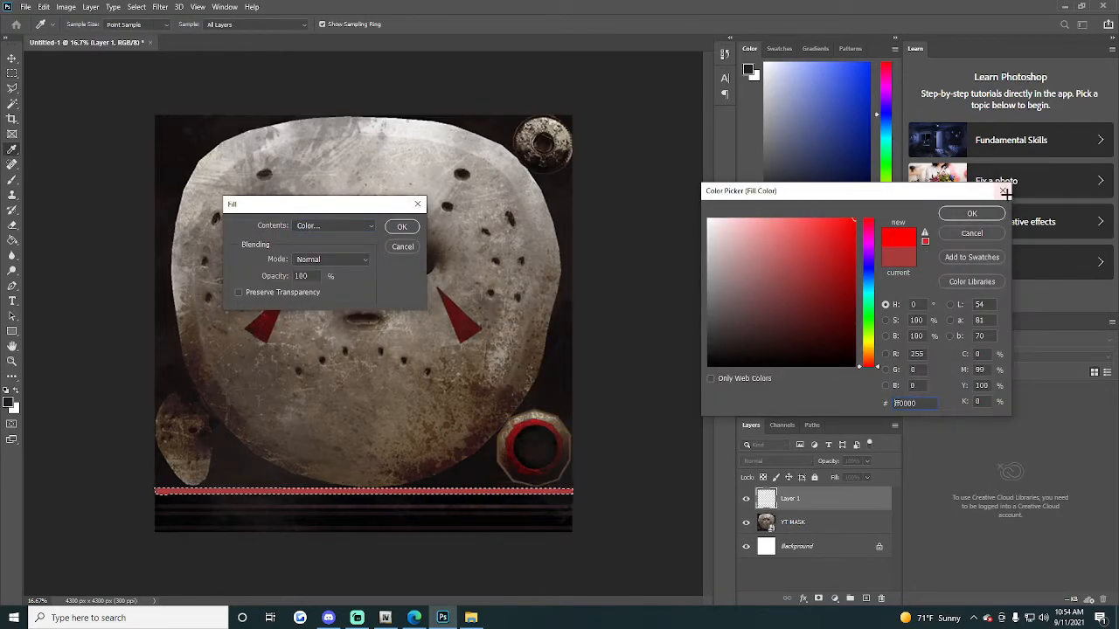
pyautogui.click(1002, 192)
pyautogui.press('Return')
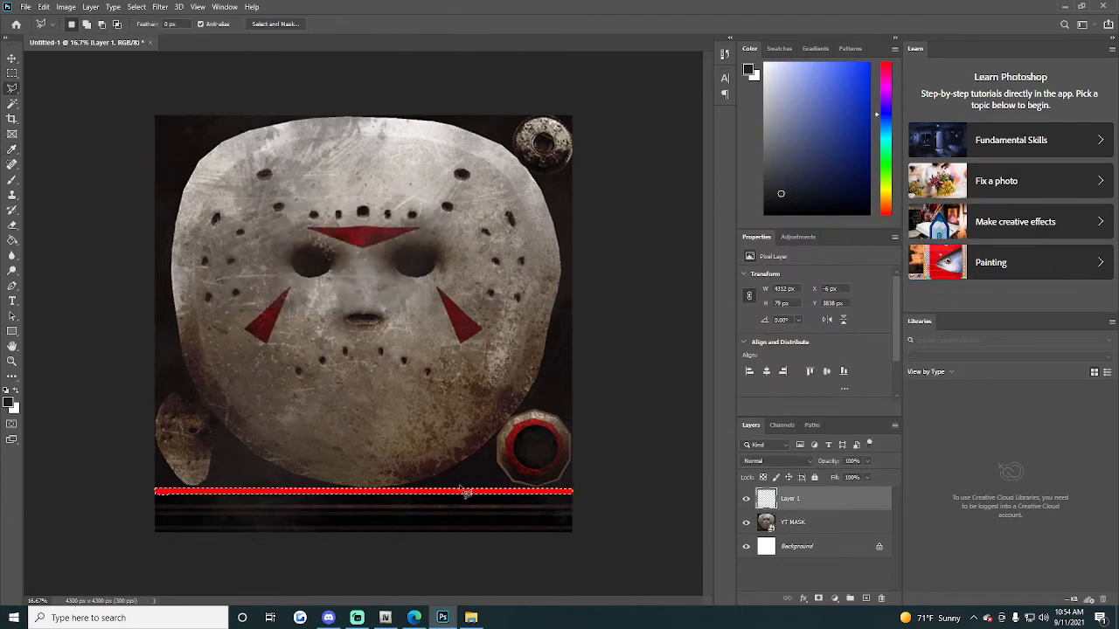
pyautogui.hotkey('ctrl', 'd')
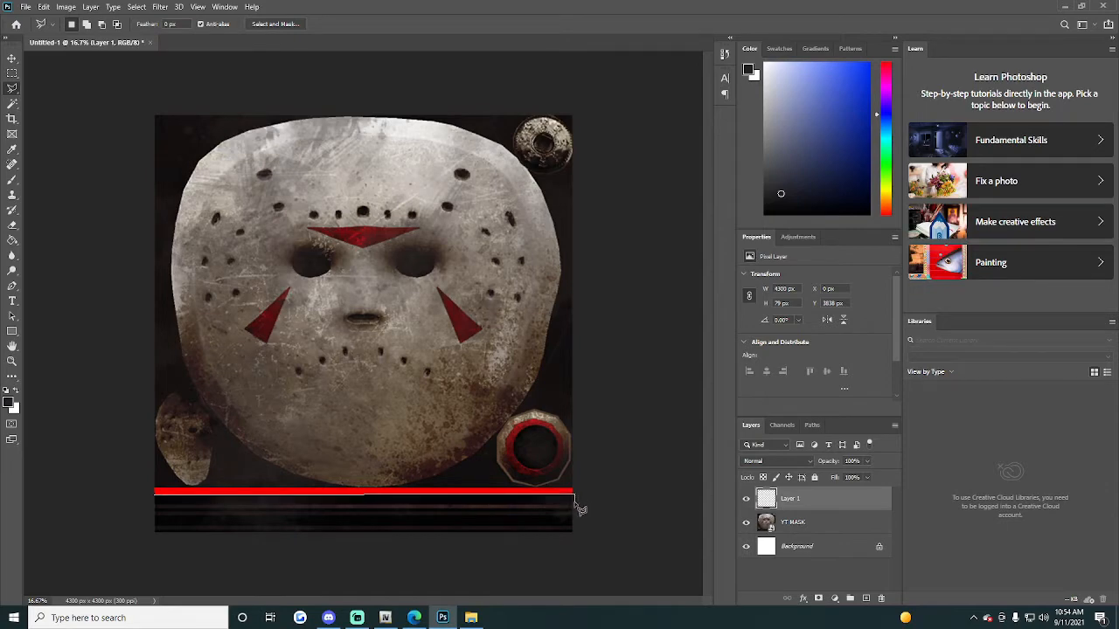
# Step: Lasso a full-width strip directly under the red stripe, about 4396 x 109 px, fill it with black 000000 and deselect
pyautogui.moveTo(576, 510); pyautogui.dragTo(153, 511)
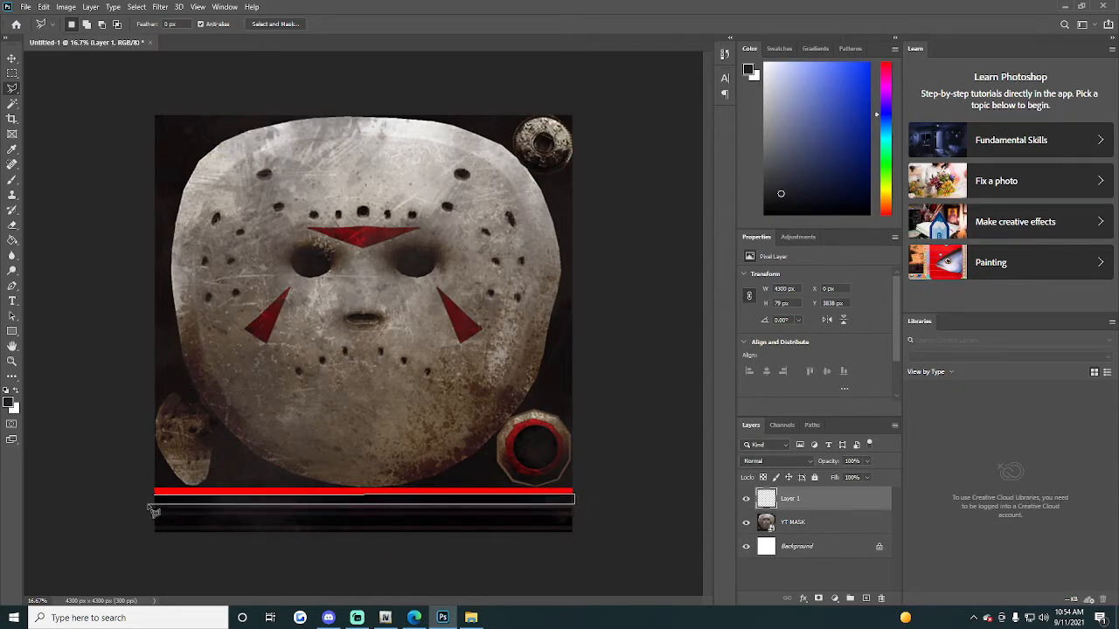
pyautogui.rightClick(159, 504)
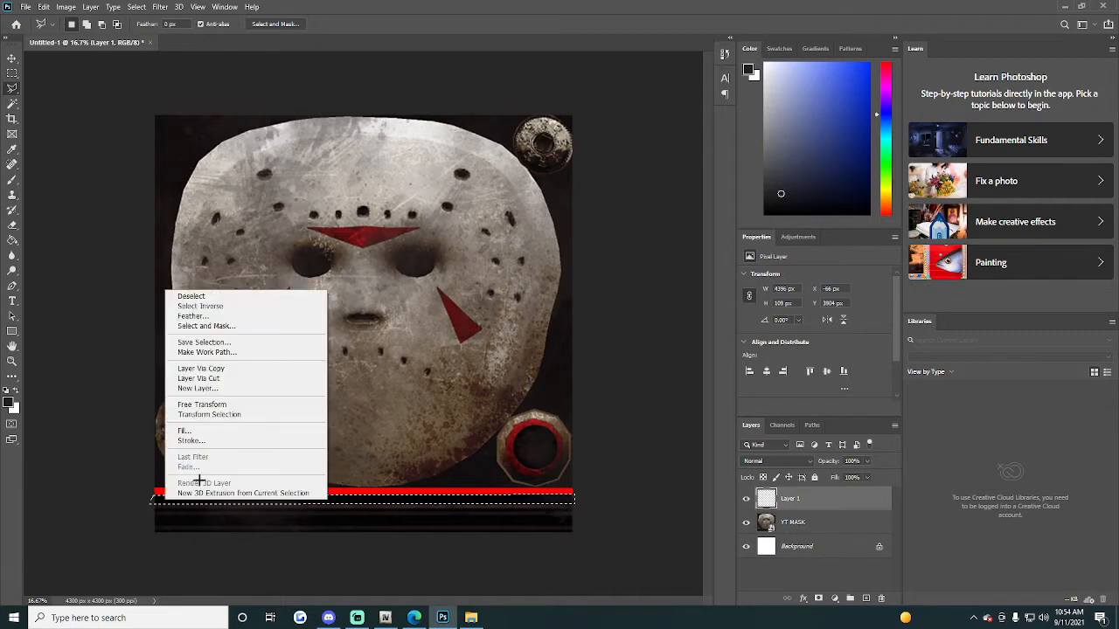
pyautogui.click(182, 427)
pyautogui.click(326, 225)
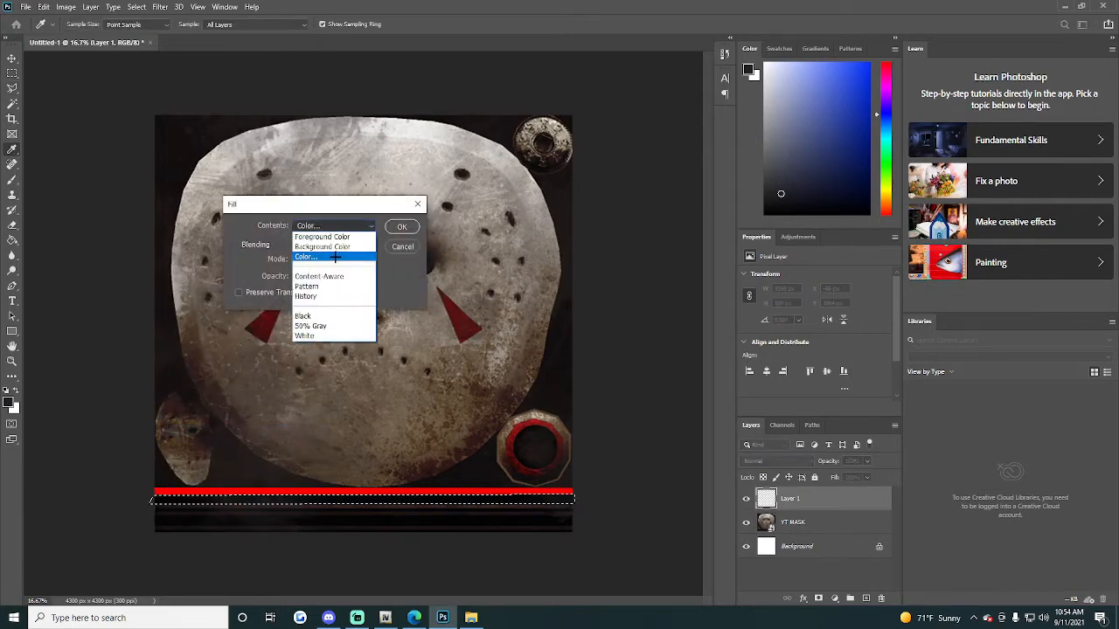
pyautogui.click(332, 252)
pyautogui.moveTo(844, 290); pyautogui.dragTo(959, 409)
pyautogui.click(947, 212)
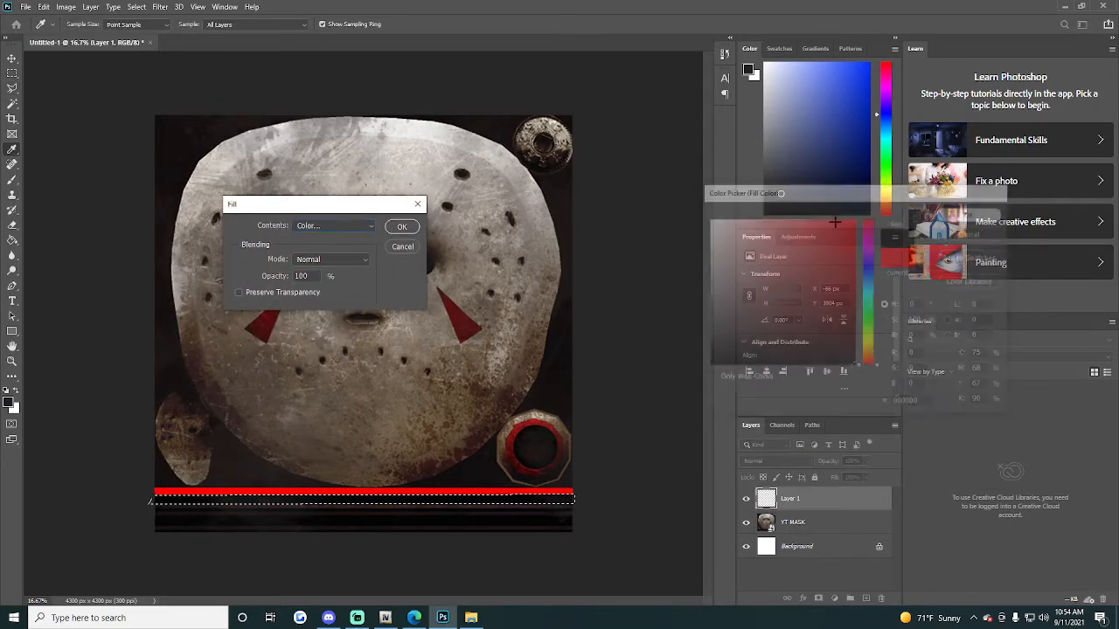
pyautogui.click(391, 229)
pyautogui.hotkey('ctrl', 'd')
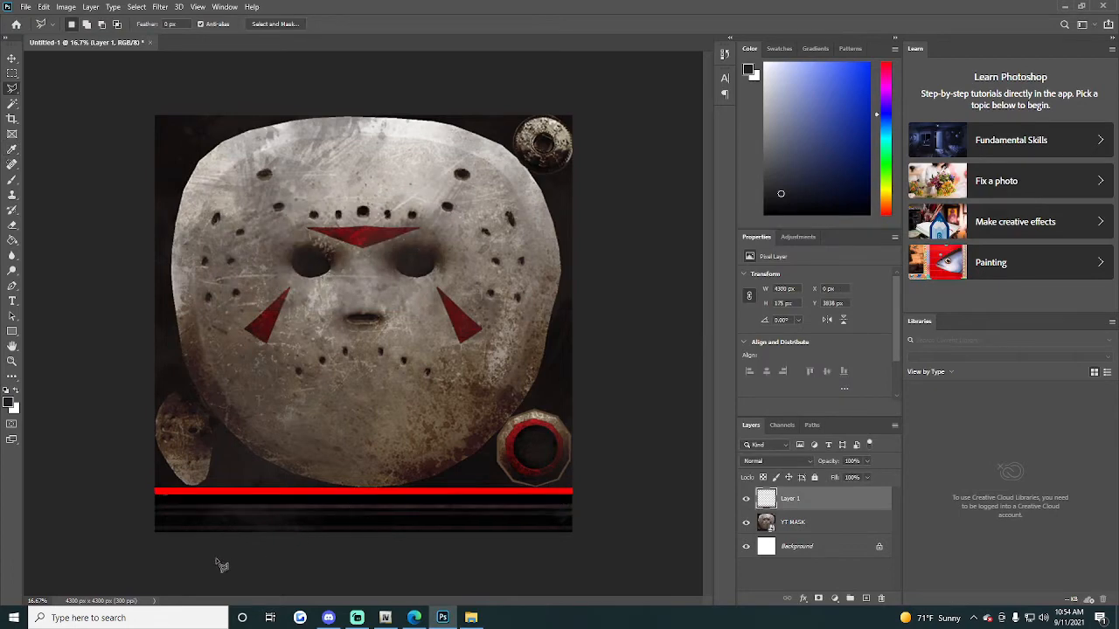
# Step: Lasso a thin full-width strip under the black stripe, about 4444 x 55 px, fill it with red ff0000 and deselect
pyautogui.click(155, 509)
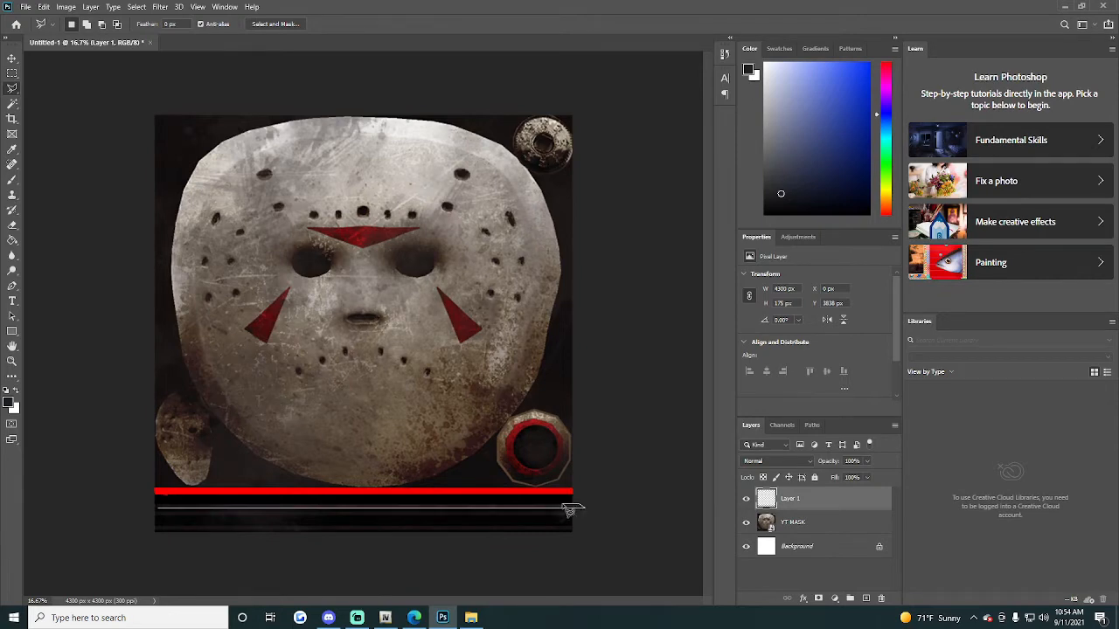
pyautogui.click(583, 506)
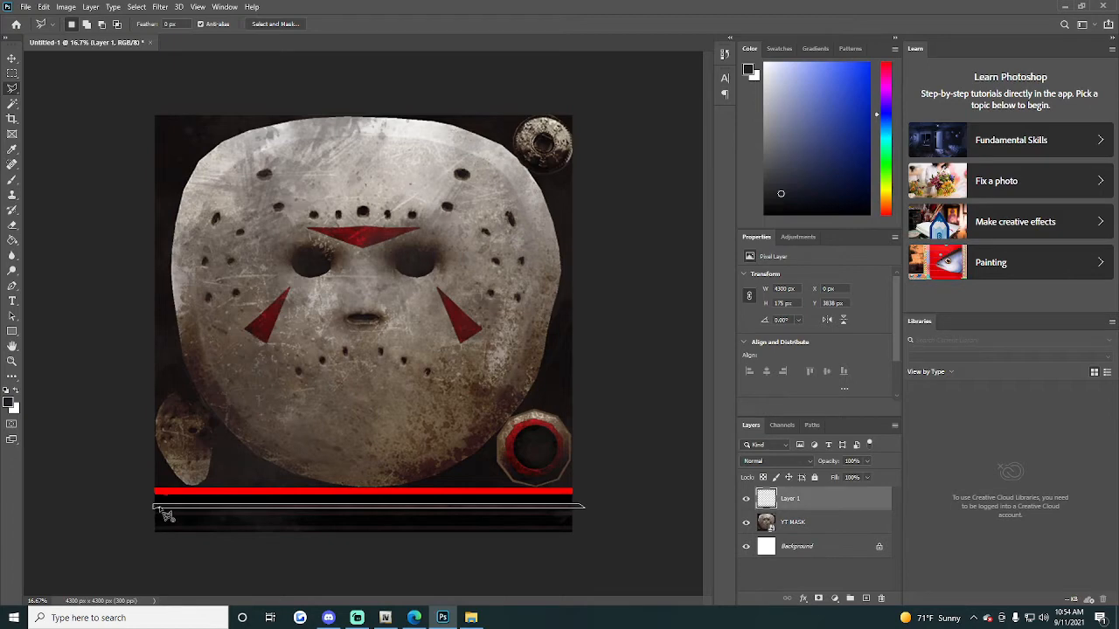
pyautogui.click(166, 511)
pyautogui.rightClick(172, 507)
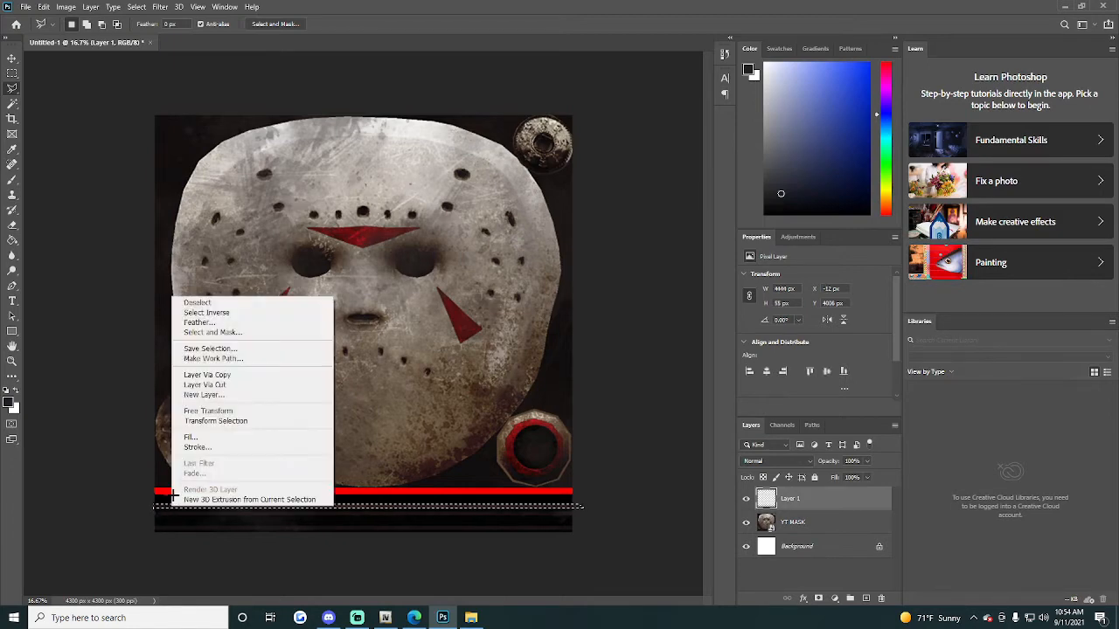
pyautogui.click(187, 437)
pyautogui.click(332, 226)
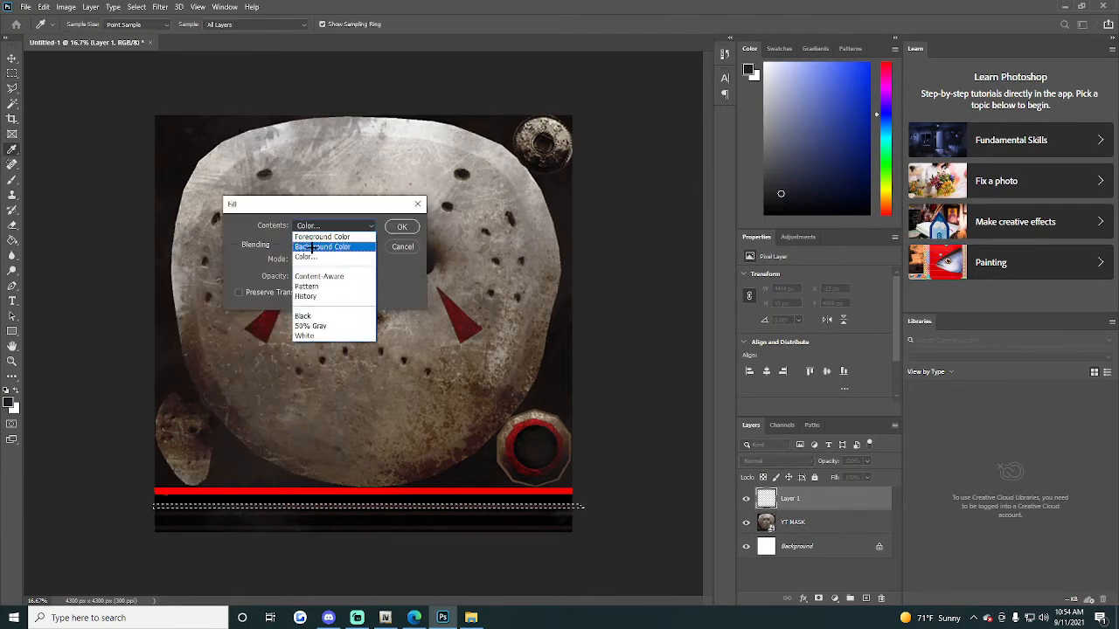
pyautogui.click(322, 246)
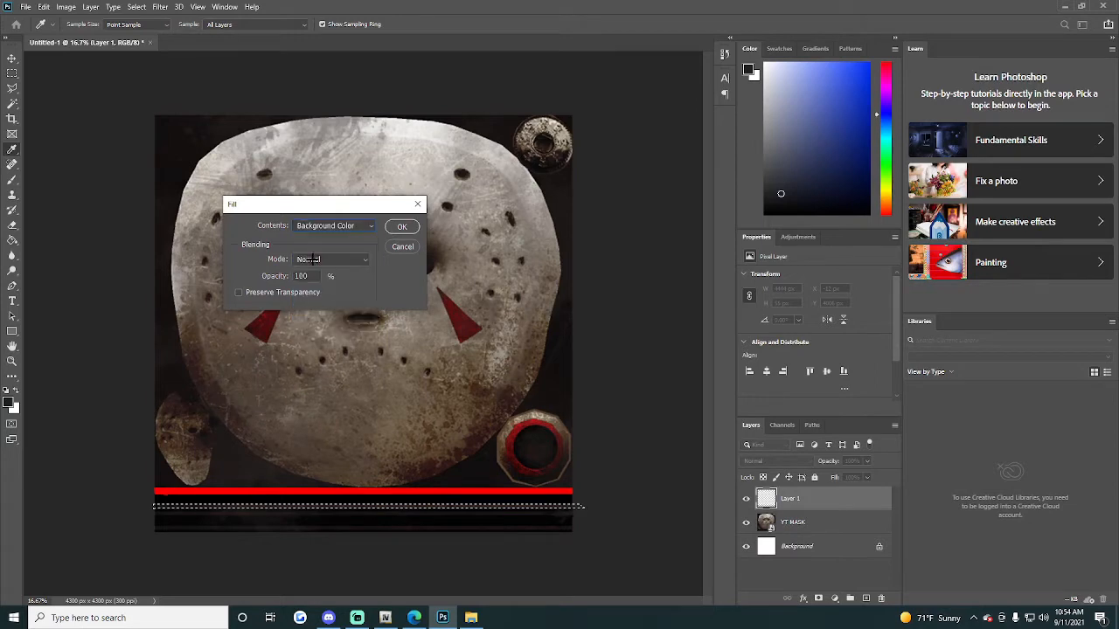
pyautogui.click(327, 227)
pyautogui.click(327, 229)
pyautogui.write('ff0000')
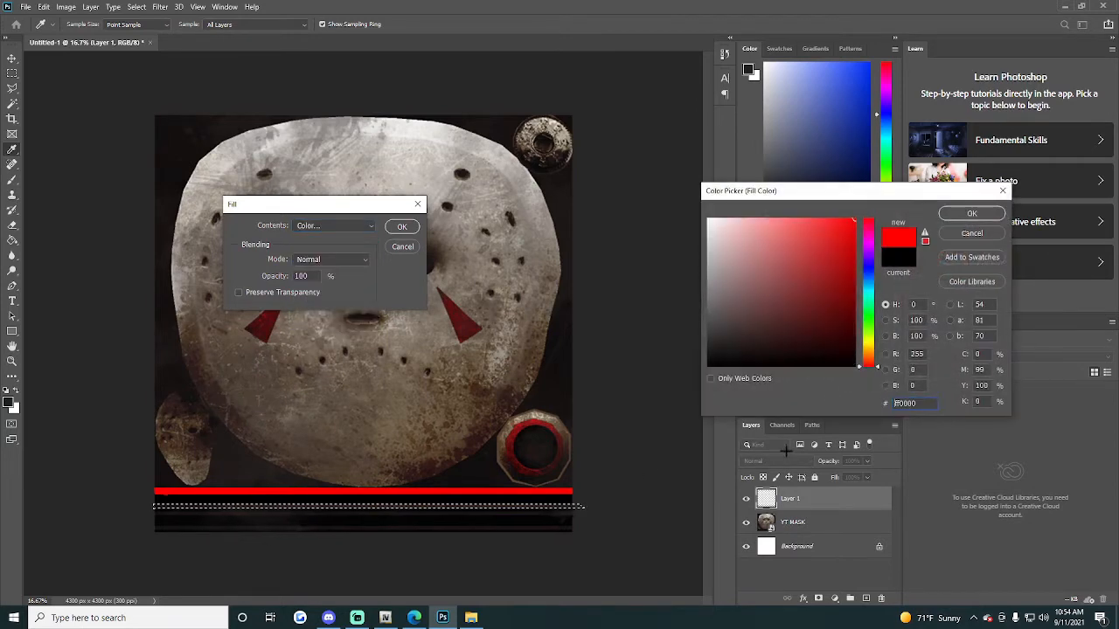
pyautogui.click(972, 213)
pyautogui.click(401, 226)
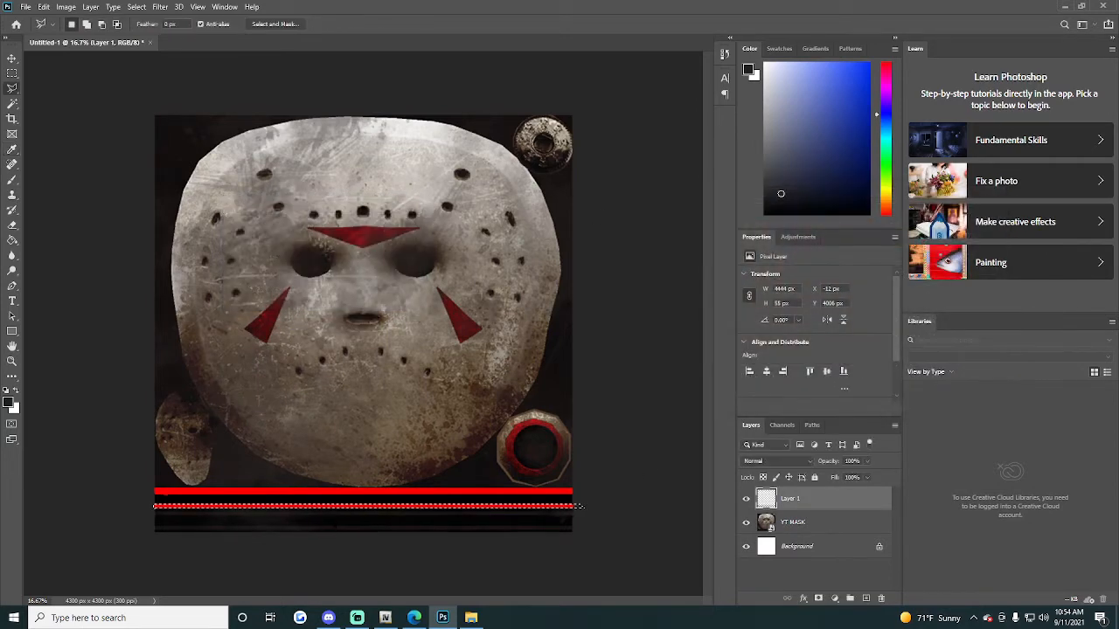
pyautogui.hotkey('ctrl', 'd')
# Step: Lasso a full-width strip directly below the second red stripe, about 4297 x 76 px, fill it with red ff0000 and deselect
pyautogui.scroll(5, 160, 586)
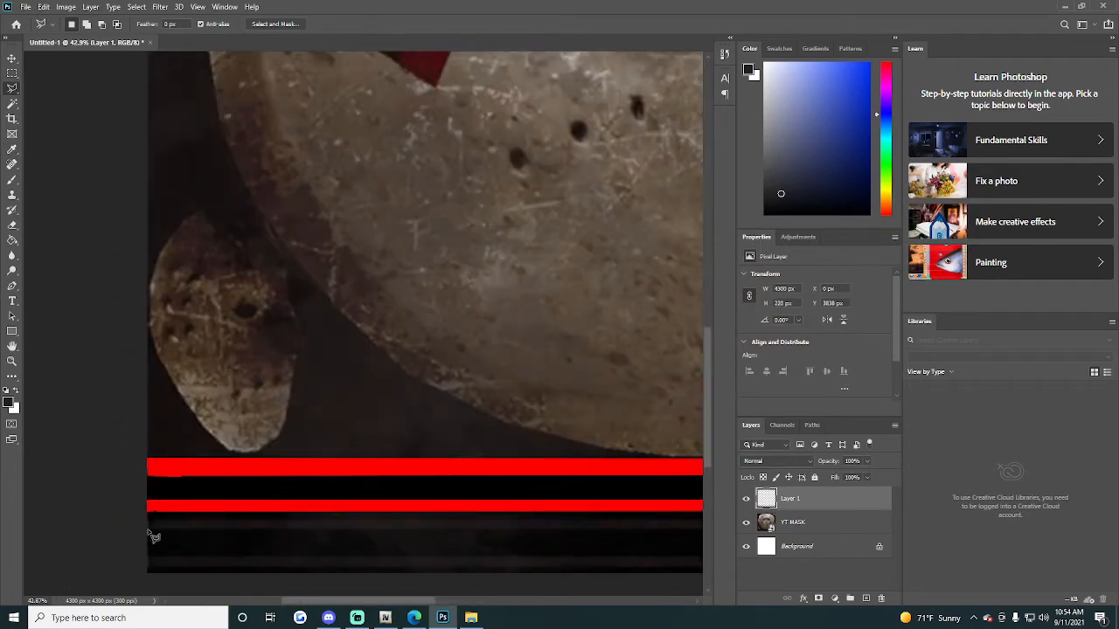
pyautogui.hscroll(10, 153, 521)
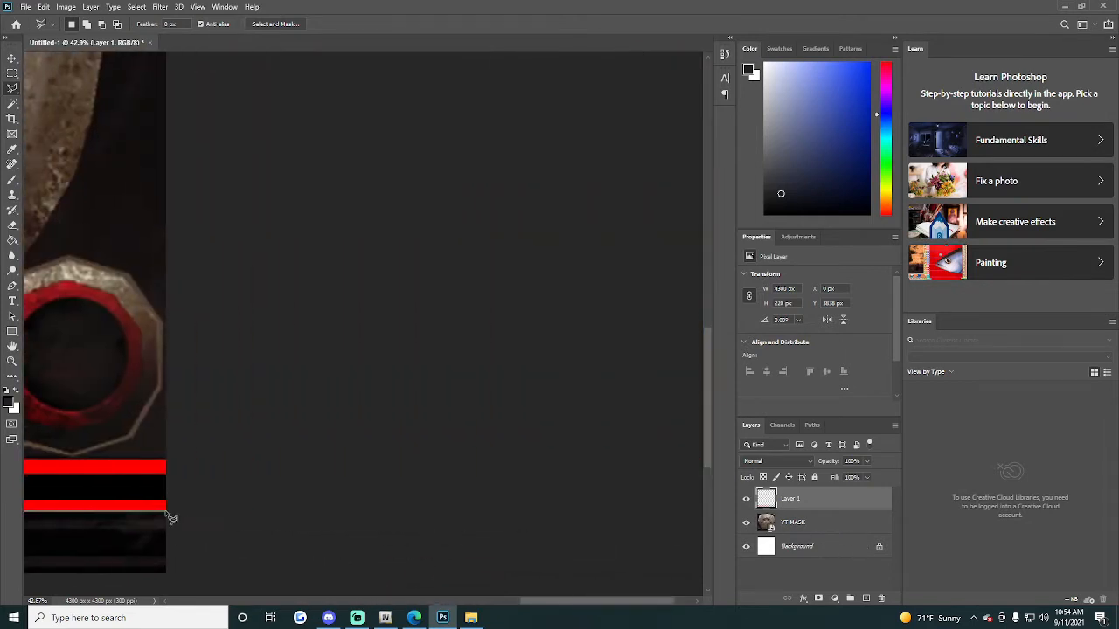
pyautogui.hscroll(-15, 172, 536)
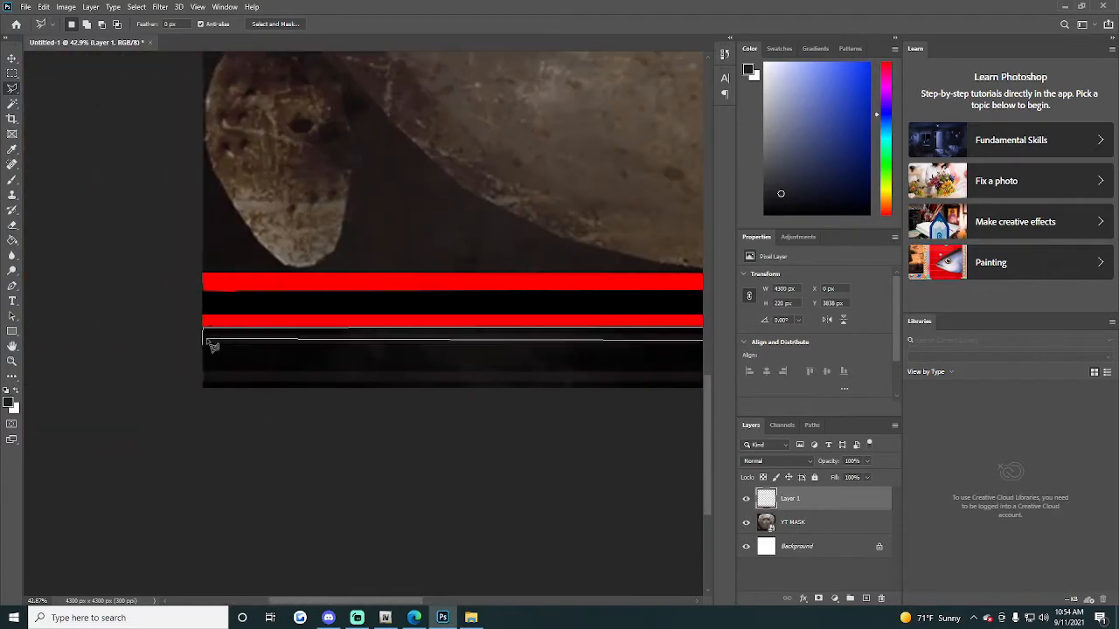
pyautogui.click(204, 331)
pyautogui.rightClick(208, 335)
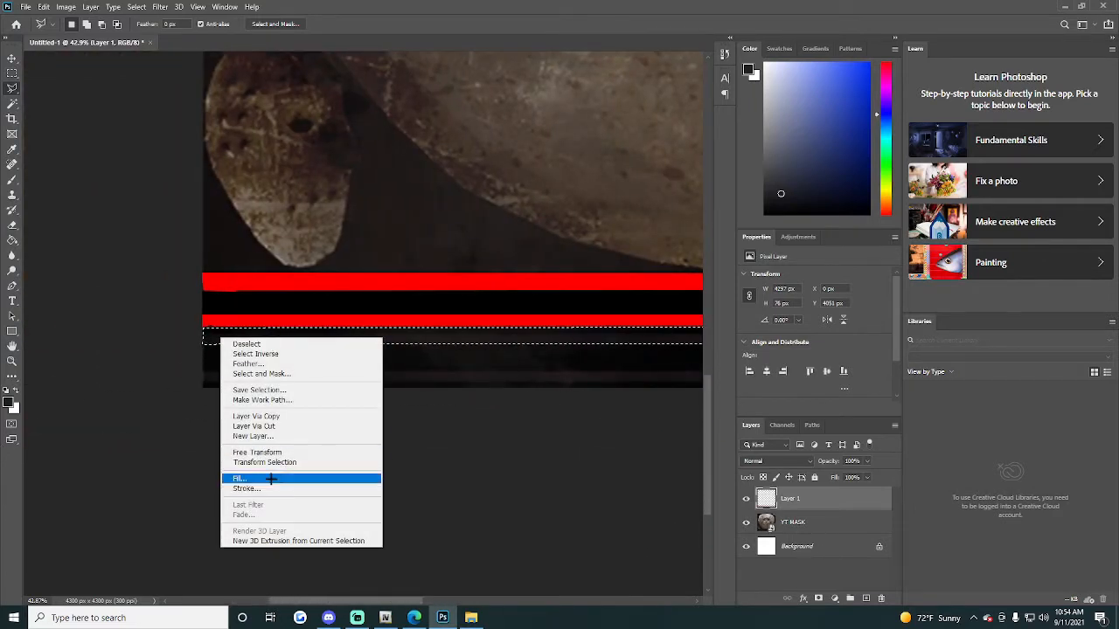
pyautogui.click(253, 476)
pyautogui.click(335, 225)
pyautogui.click(319, 247)
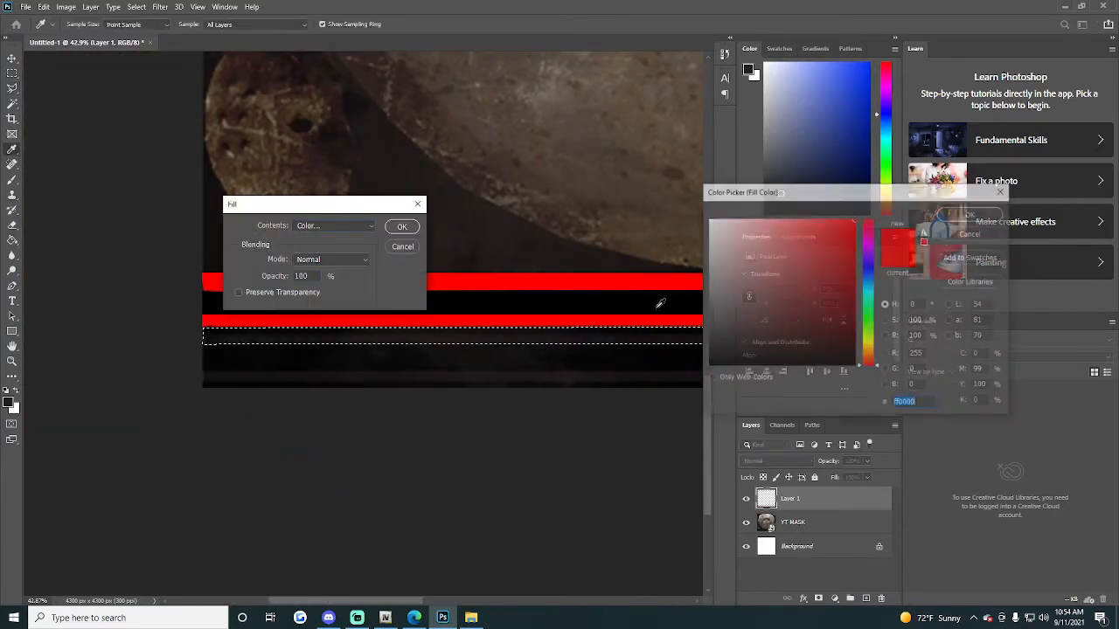
pyautogui.click(971, 213)
pyautogui.click(401, 226)
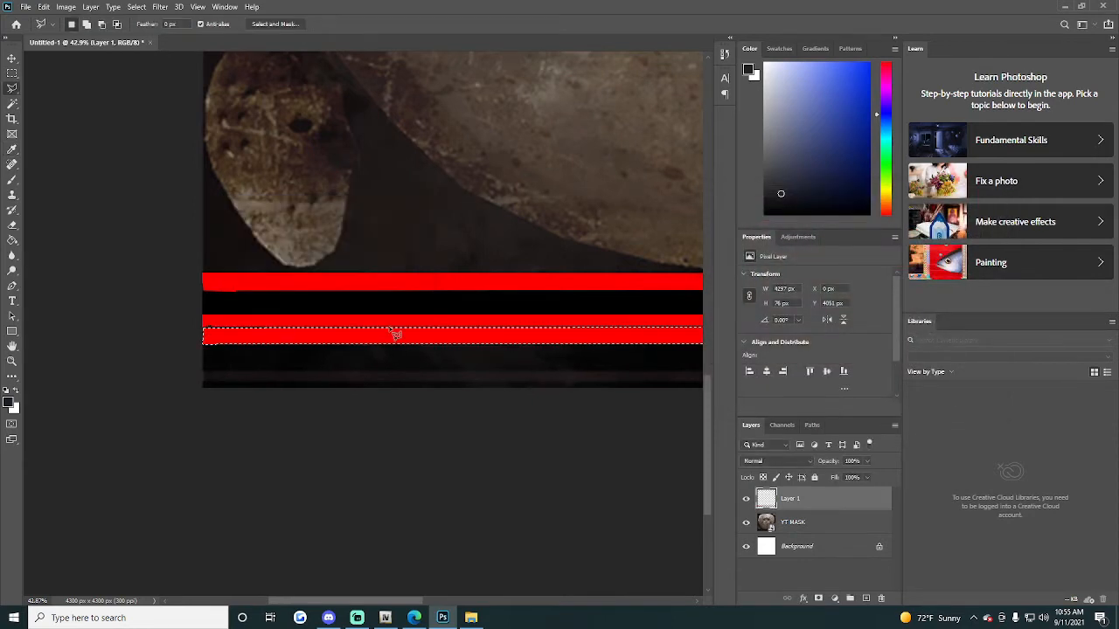
pyautogui.hotkey('ctrl', 'd')
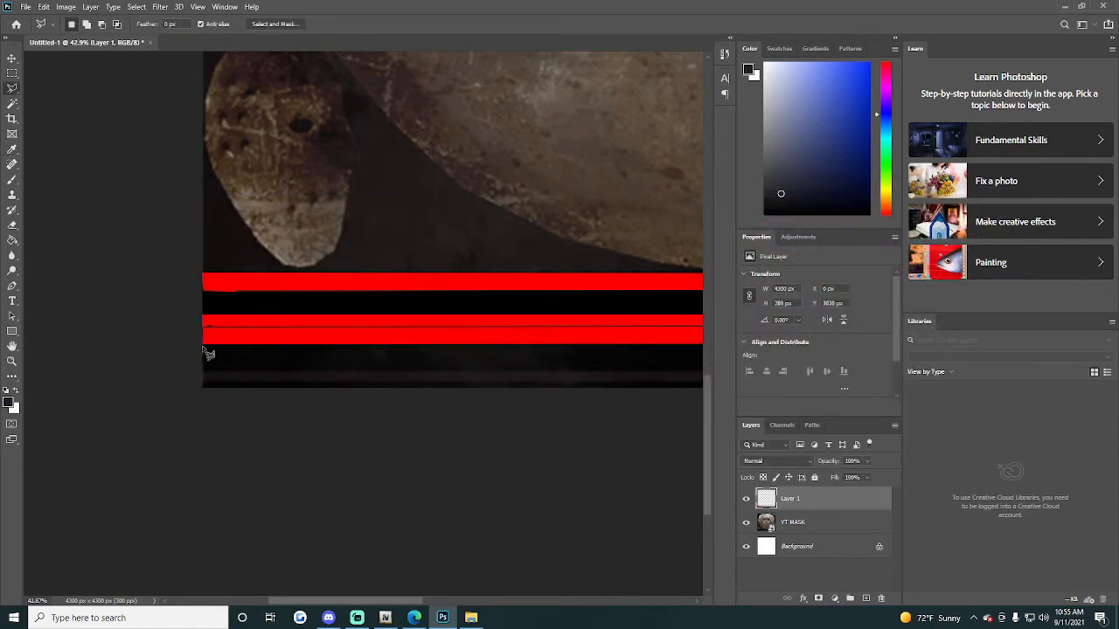
# Step: Lasso a full-width strip below the lowest red stripe, about 4309 x 113 px, fill it with black and deselect
pyautogui.hscroll(5, 339, 358)
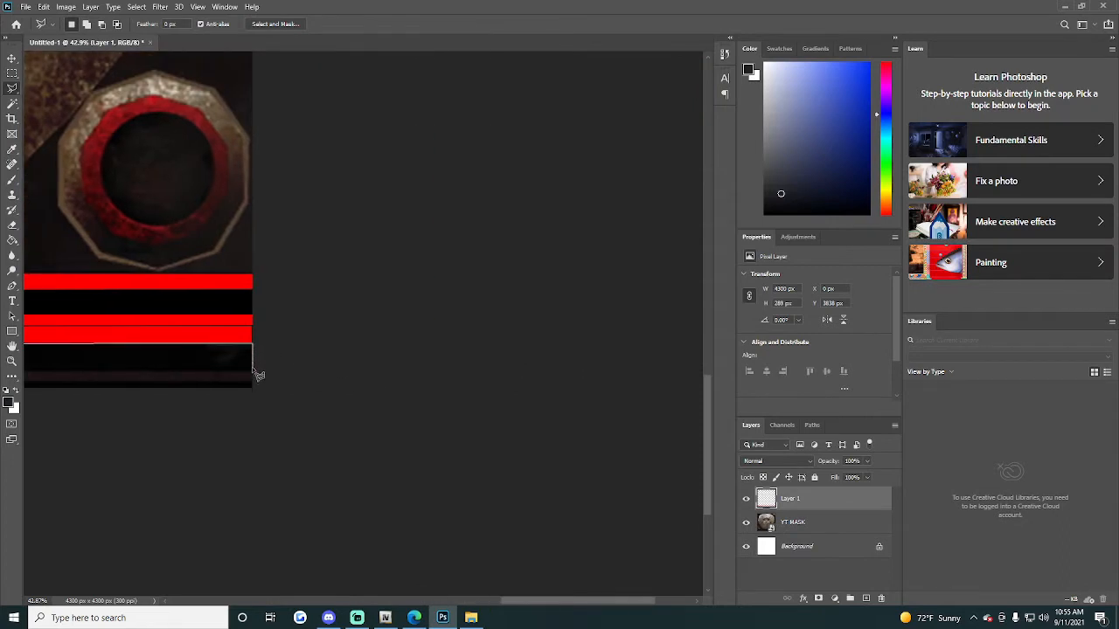
pyautogui.hscroll(-18, 257, 377)
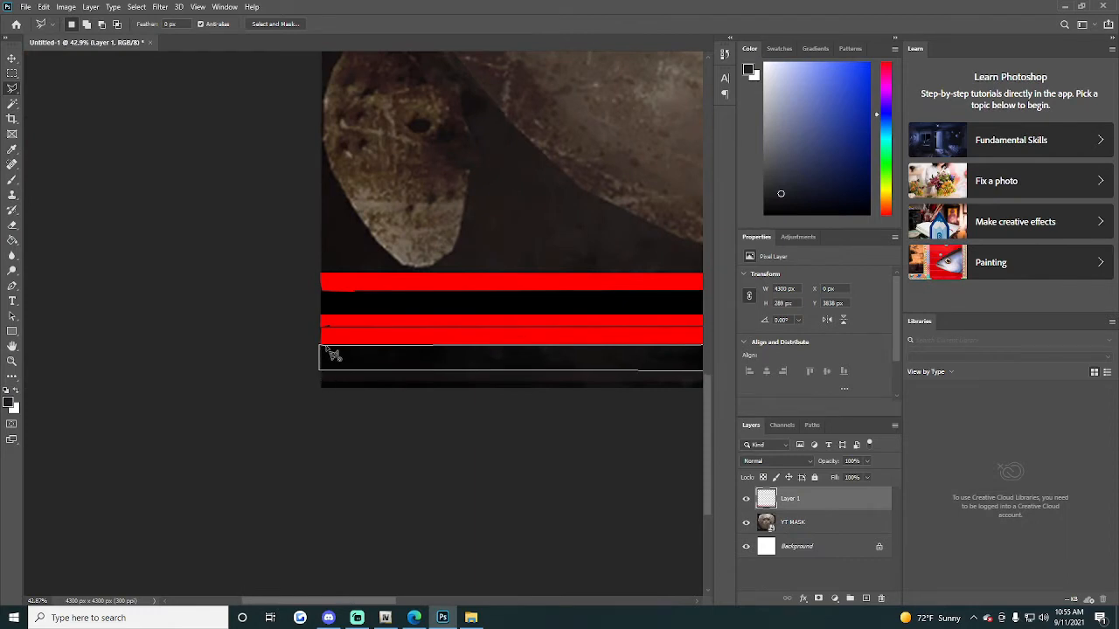
pyautogui.click(326, 349)
pyautogui.rightClick(370, 364)
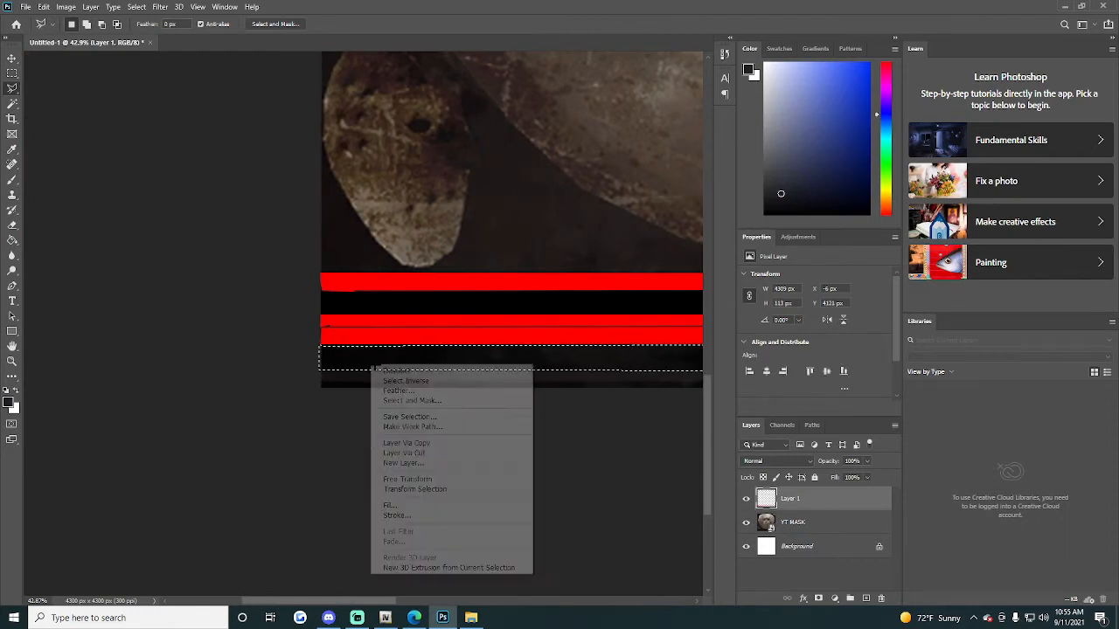
pyautogui.click(402, 505)
pyautogui.click(333, 226)
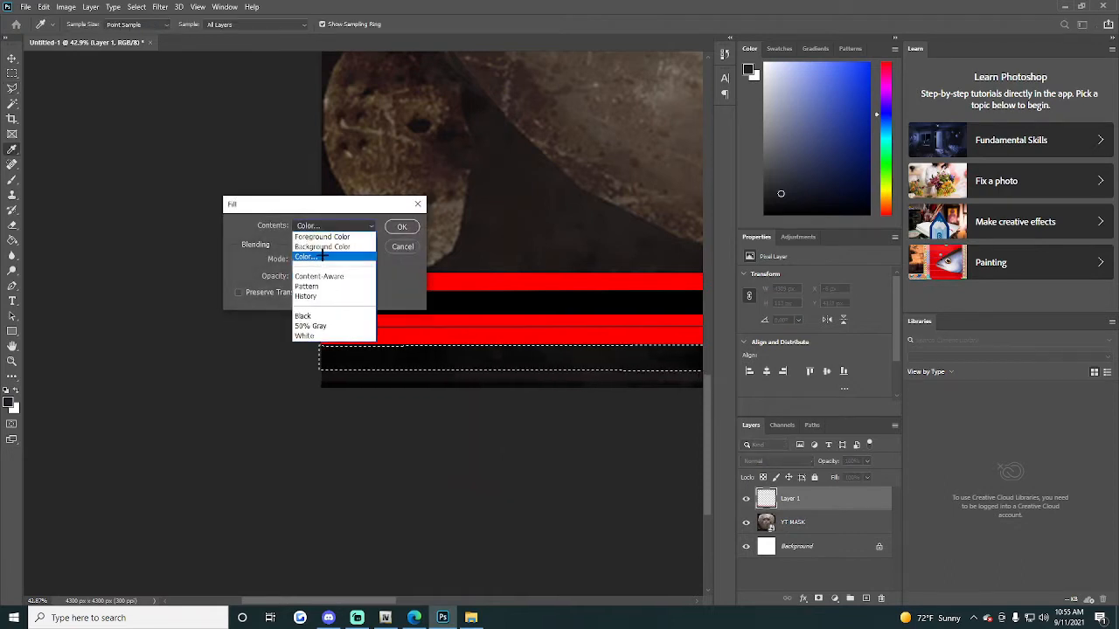
pyautogui.click(319, 252)
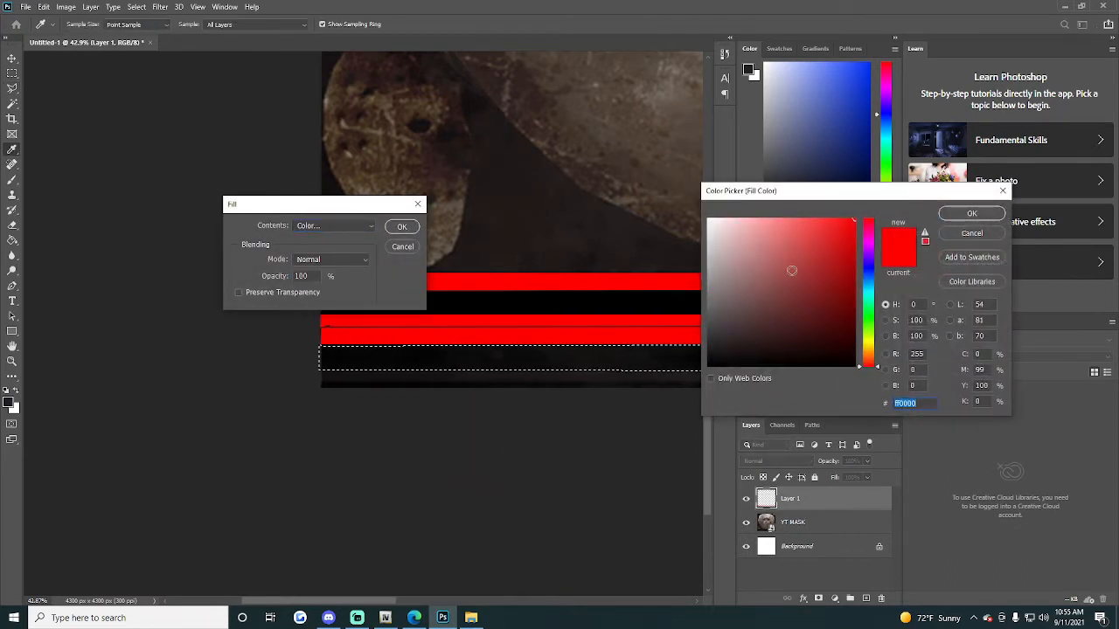
pyautogui.click(858, 329)
pyautogui.click(971, 213)
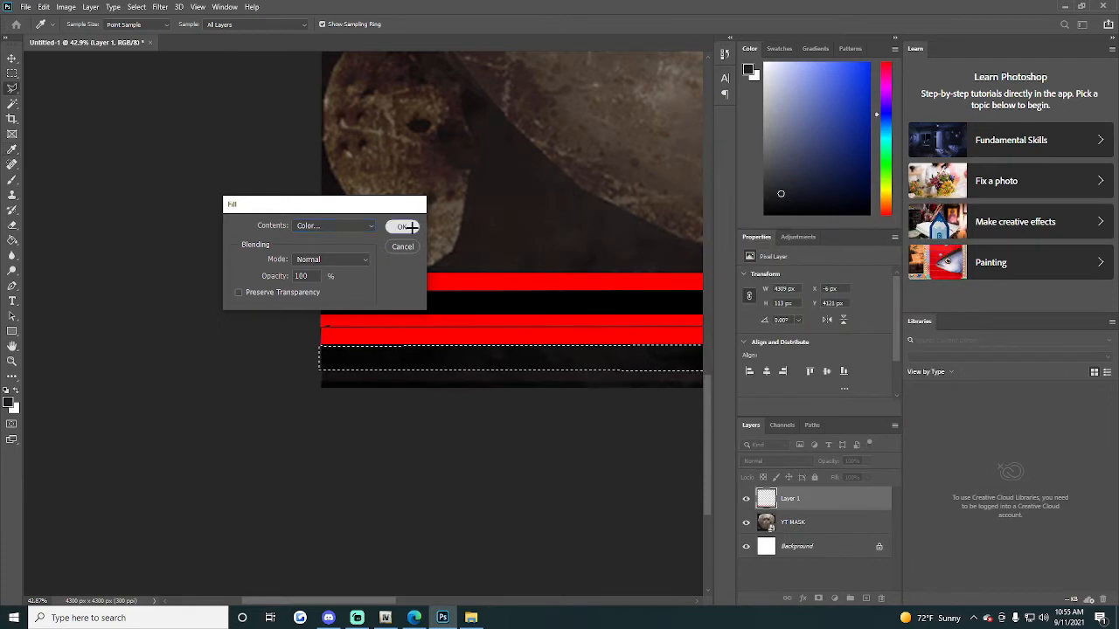
pyautogui.click(402, 226)
pyautogui.hotkey('ctrl', 'd')
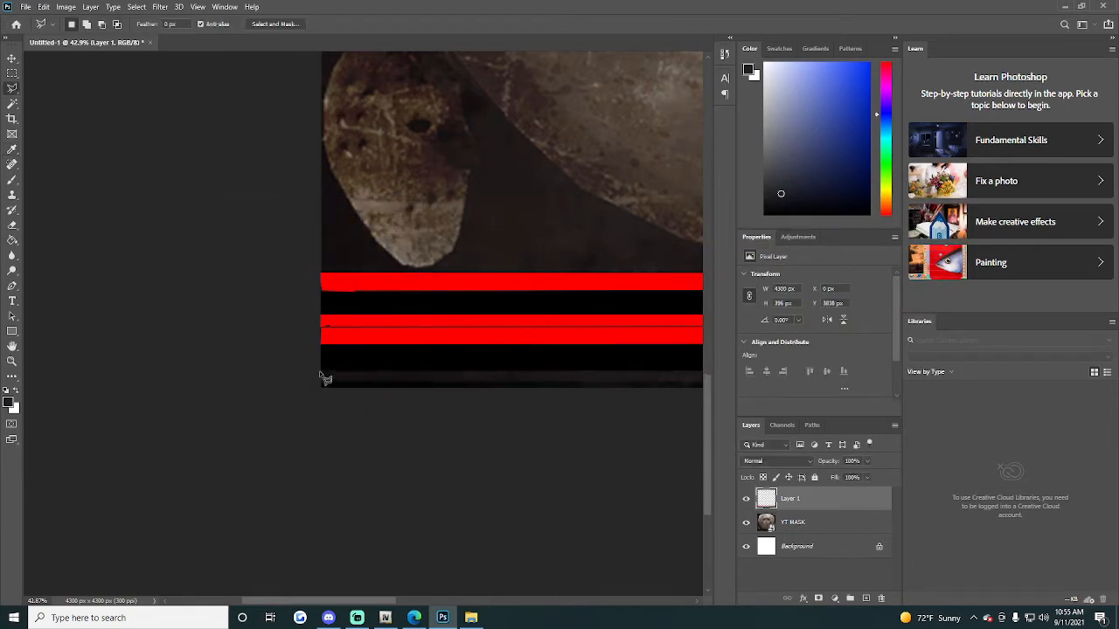
# Step: Lasso the remaining full-width strip along the canvas's lower edge, about 4426 x 115 px, fill it with the stripes' red and deselect
pyautogui.click(321, 373)
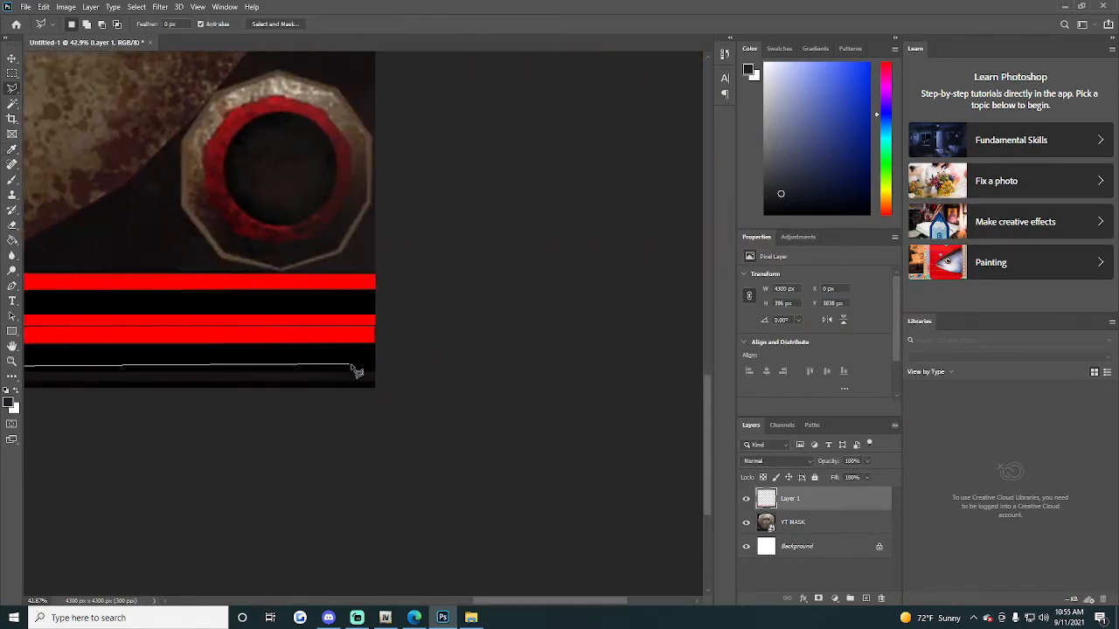
pyautogui.click(387, 385)
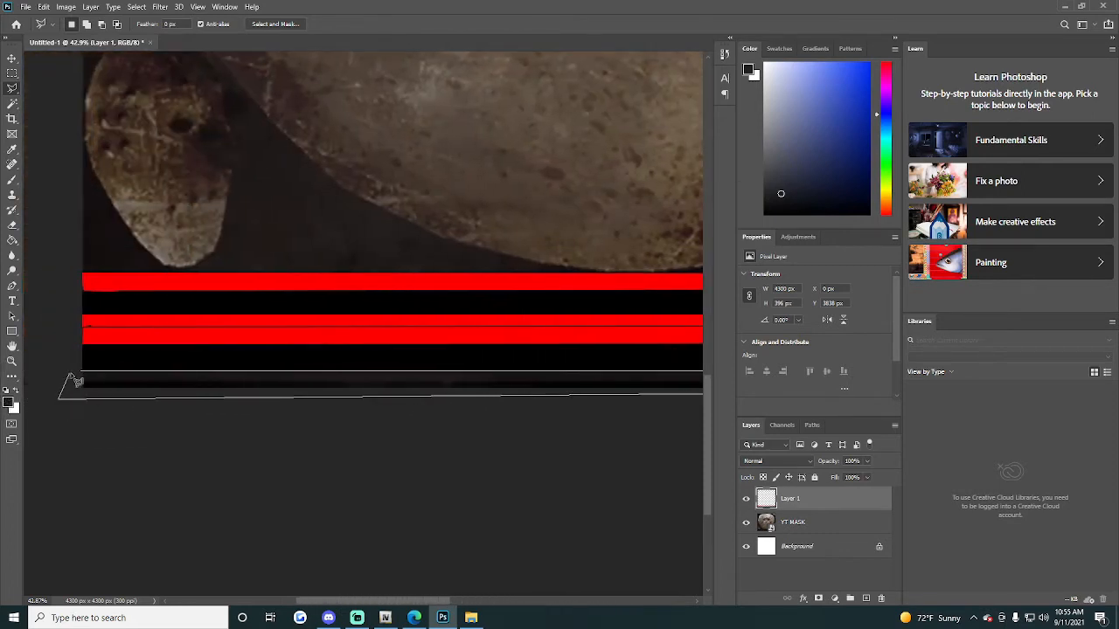
pyautogui.click(88, 379)
pyautogui.rightClick(131, 384)
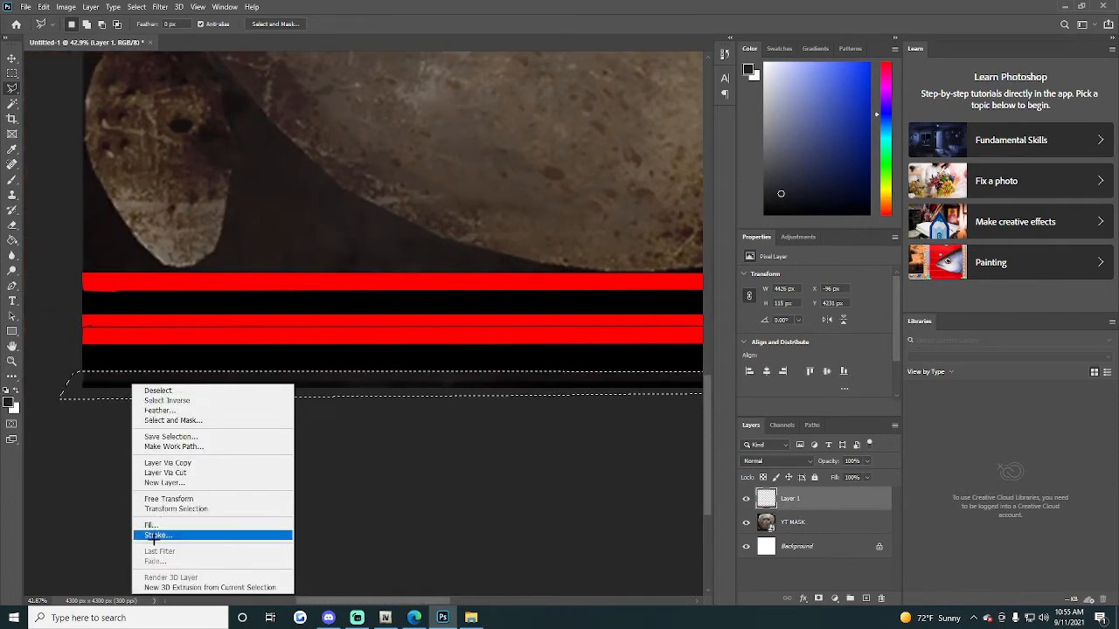
pyautogui.click(148, 525)
pyautogui.click(311, 228)
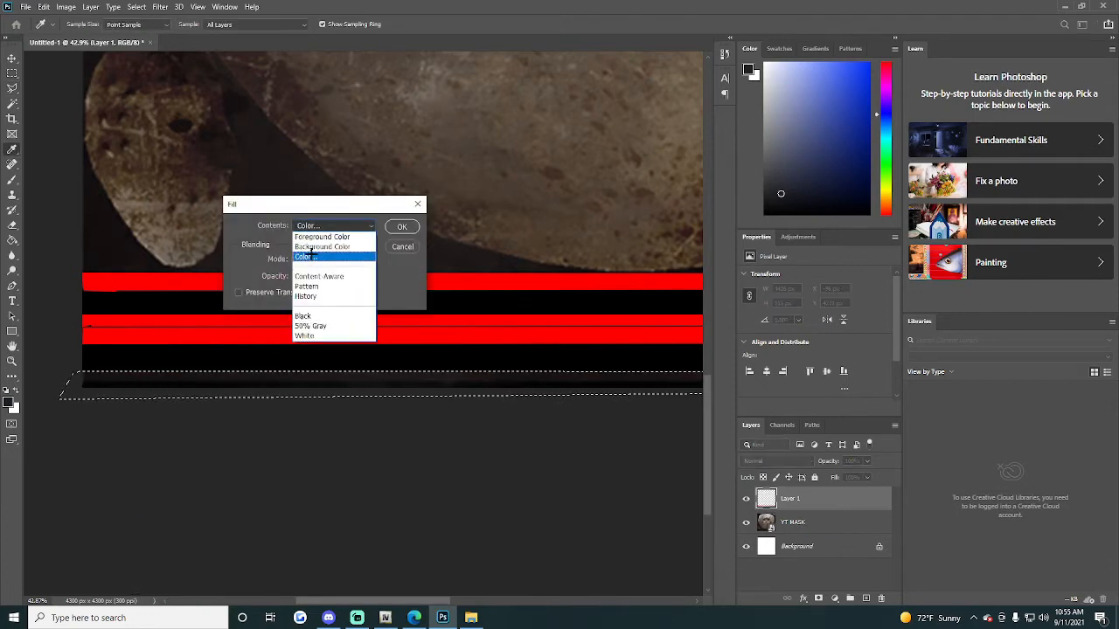
pyautogui.click(307, 249)
pyautogui.click(136, 322)
pyautogui.click(971, 213)
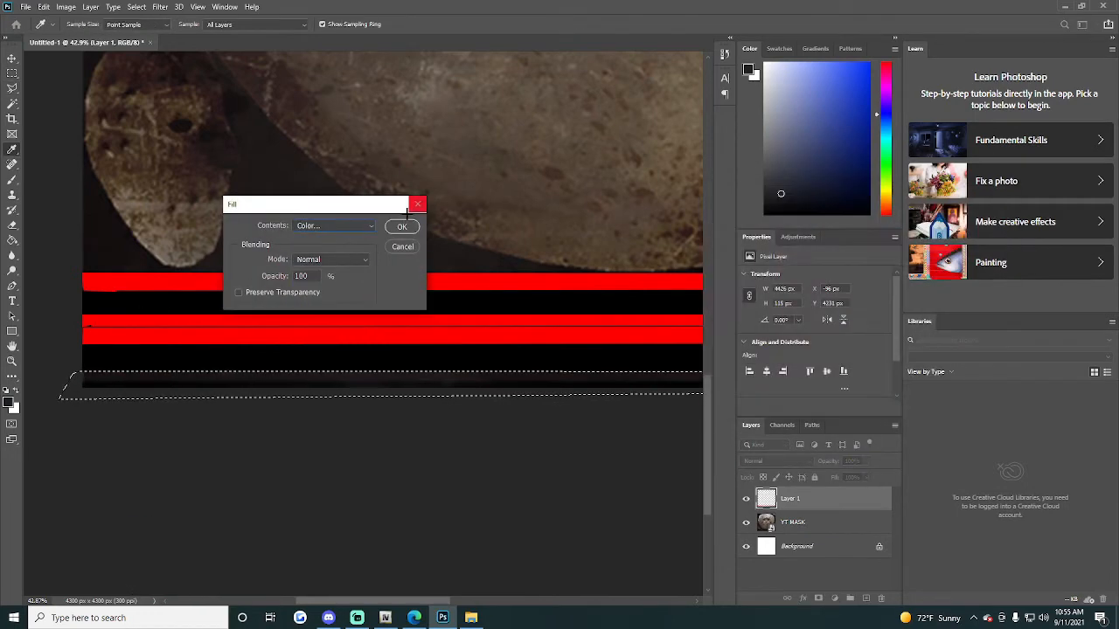
pyautogui.click(402, 226)
pyautogui.hotkey('ctrl', 'd')
pyautogui.scroll(-3, 507, 505)
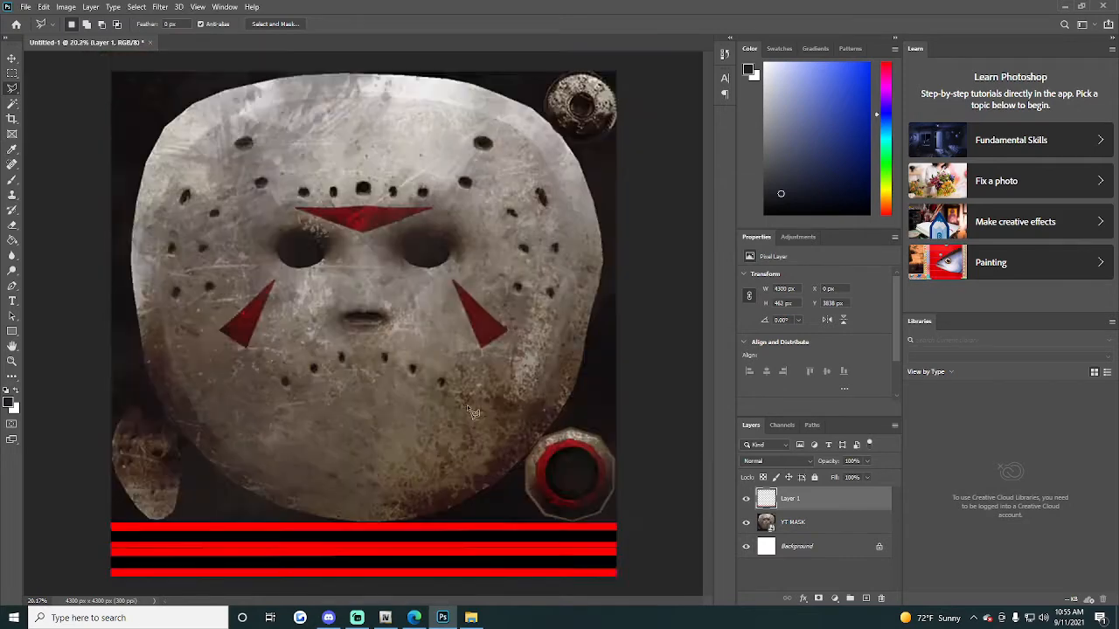
pyautogui.scroll(4, 472, 402)
pyautogui.scroll(-3, 514, 421)
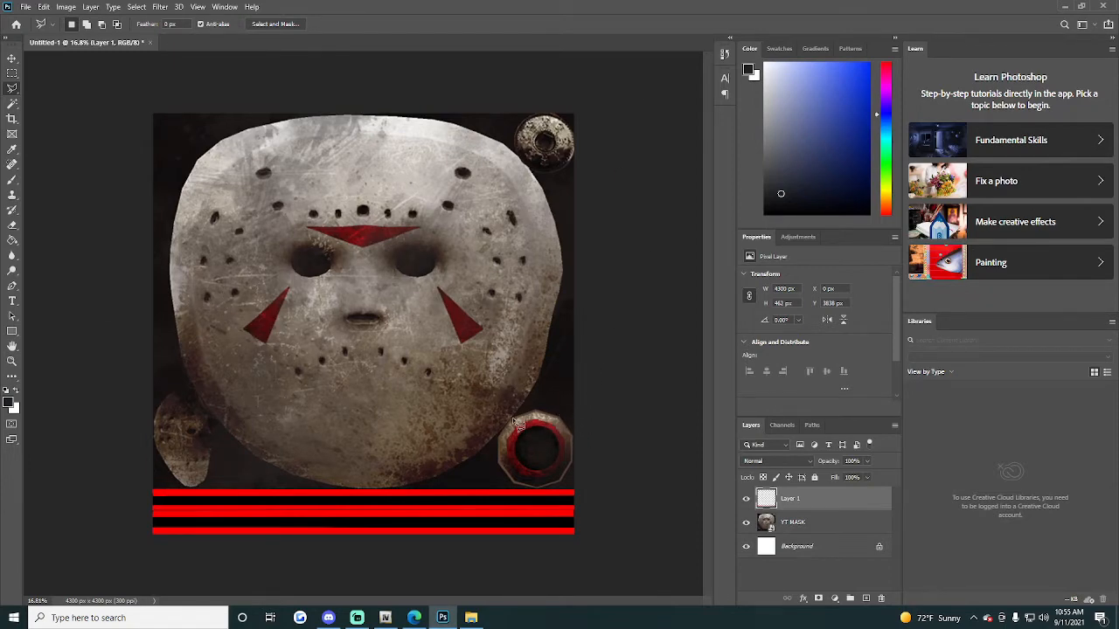
pyautogui.scroll(5, 515, 433)
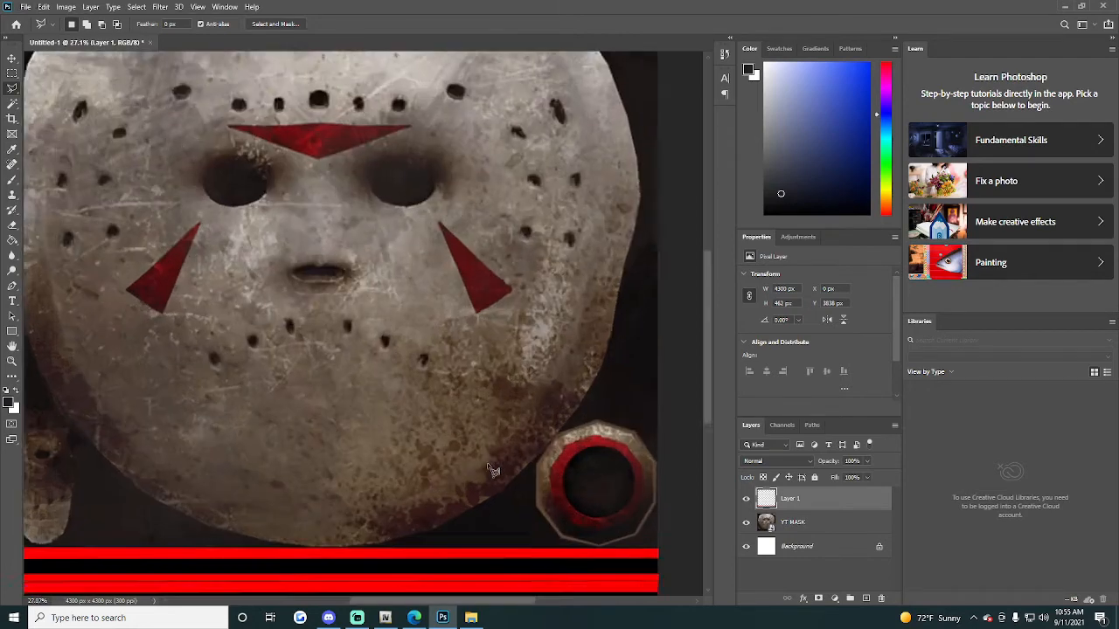
pyautogui.scroll(3, 559, 420)
pyautogui.scroll(-2, 486, 296)
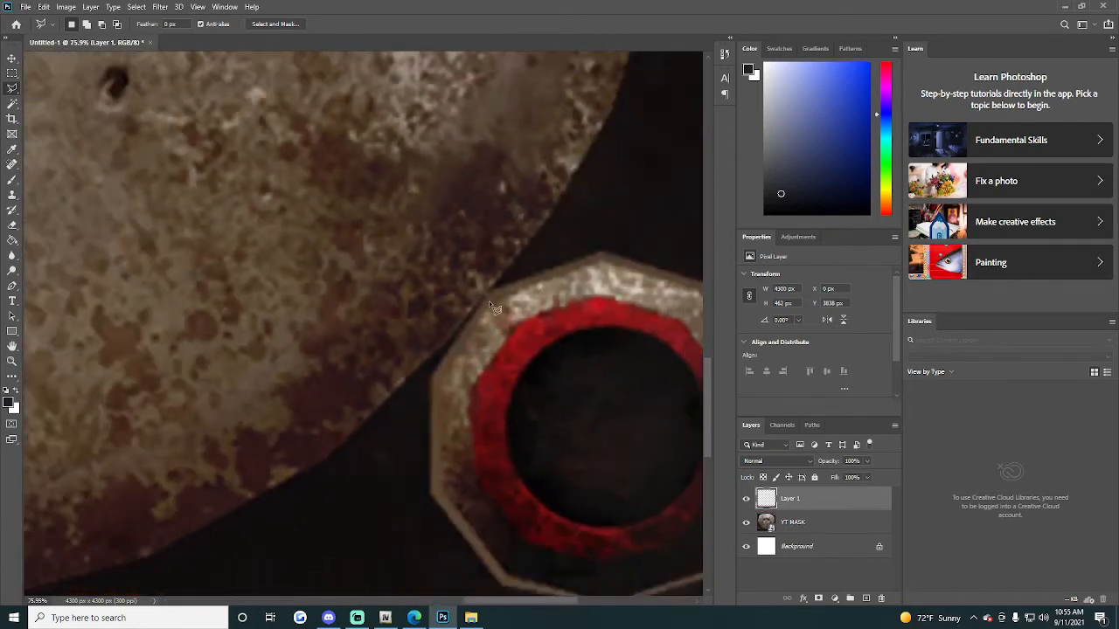
pyautogui.click(487, 297)
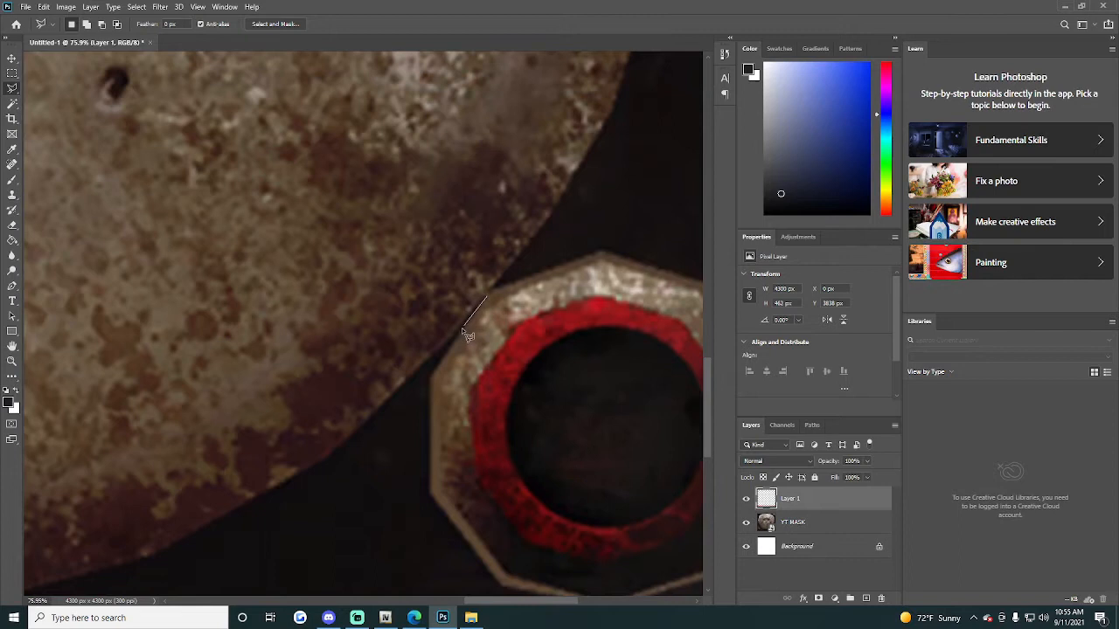
pyautogui.click(432, 375)
pyautogui.click(430, 495)
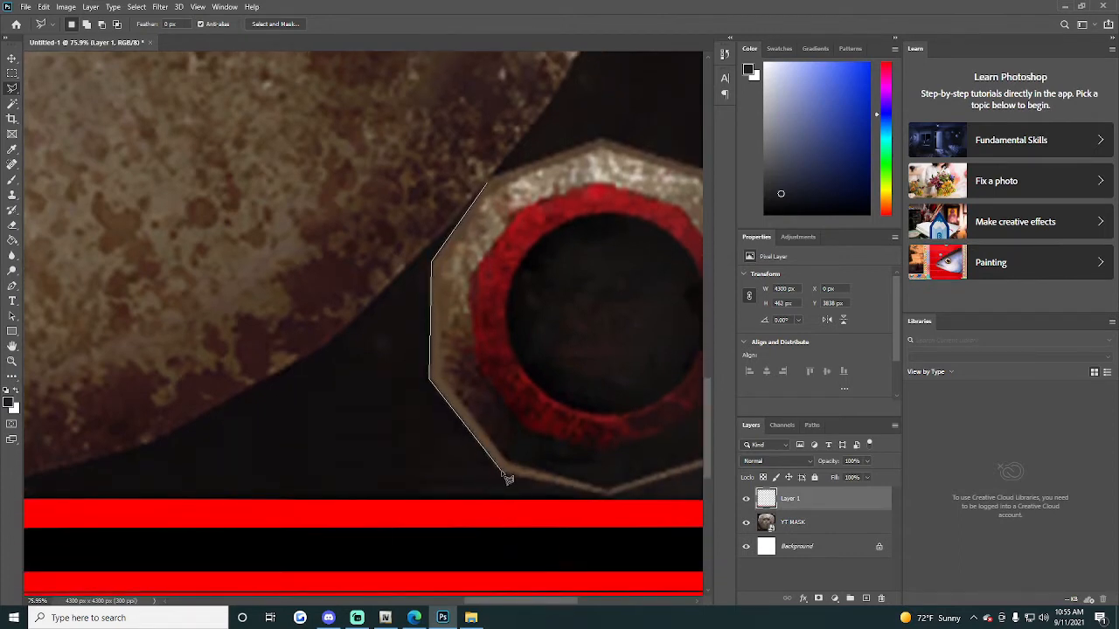
pyautogui.press('Escape')
# Step: On a new layer, lasso the ten-sided ring in the texture's lower right corner, about 777 x 821 px, fill it with red ff0000 and deselect
pyautogui.click(866, 599)
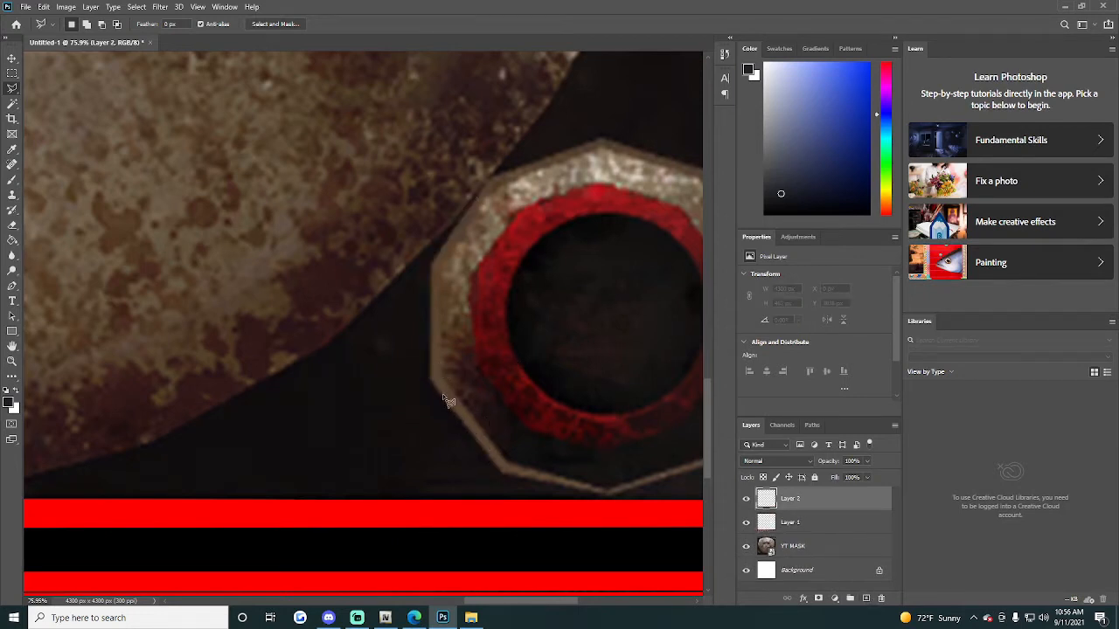
pyautogui.click(500, 473)
pyautogui.click(607, 496)
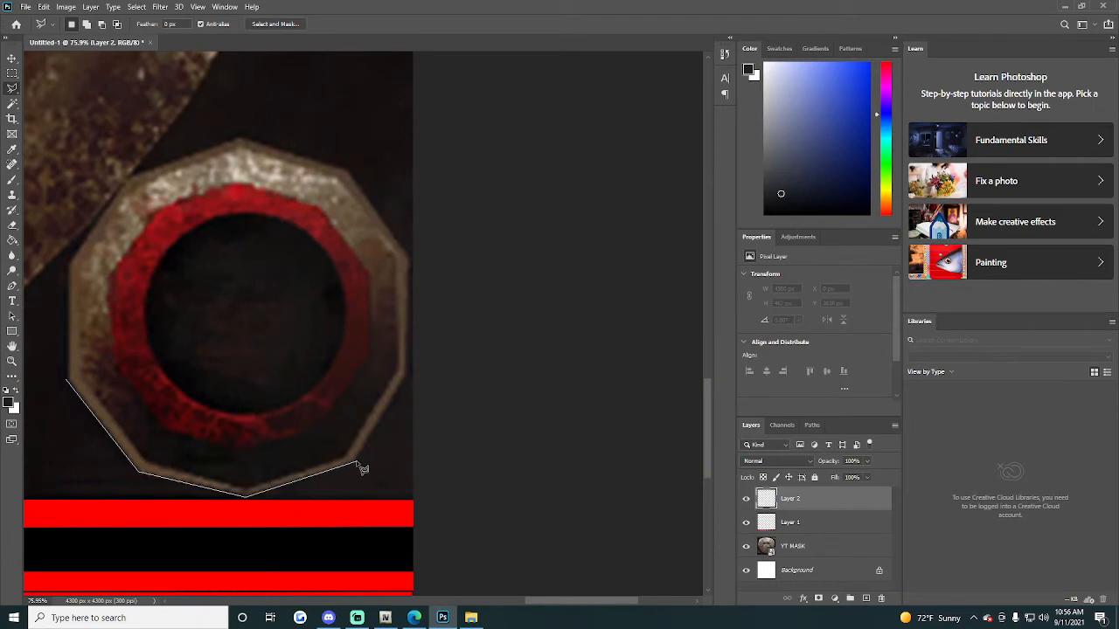
pyautogui.click(408, 374)
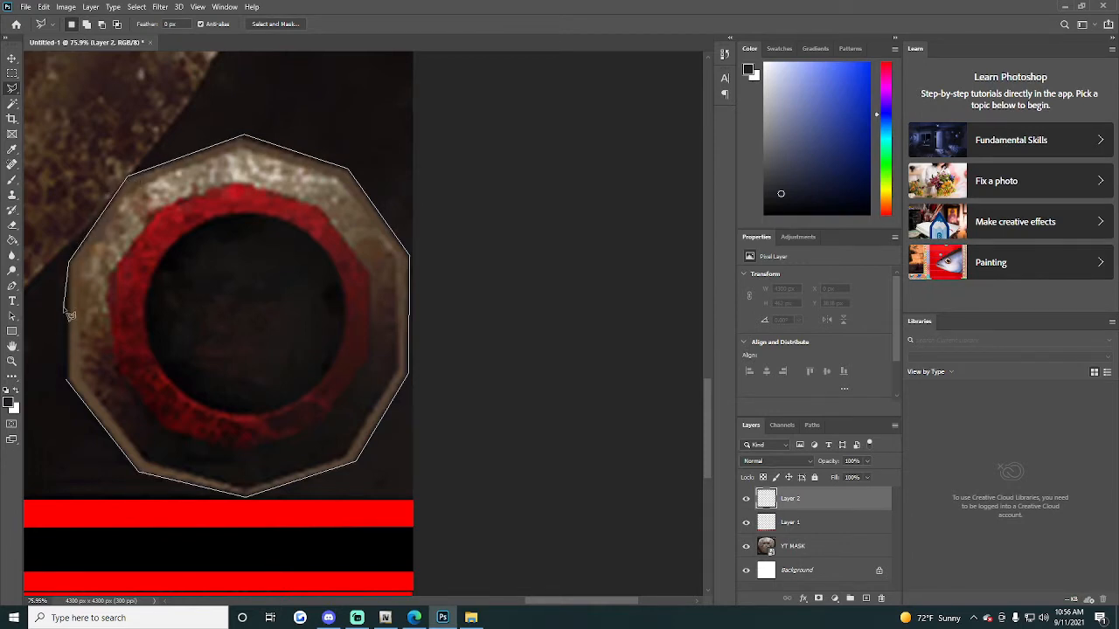
pyautogui.click(72, 386)
pyautogui.rightClick(203, 348)
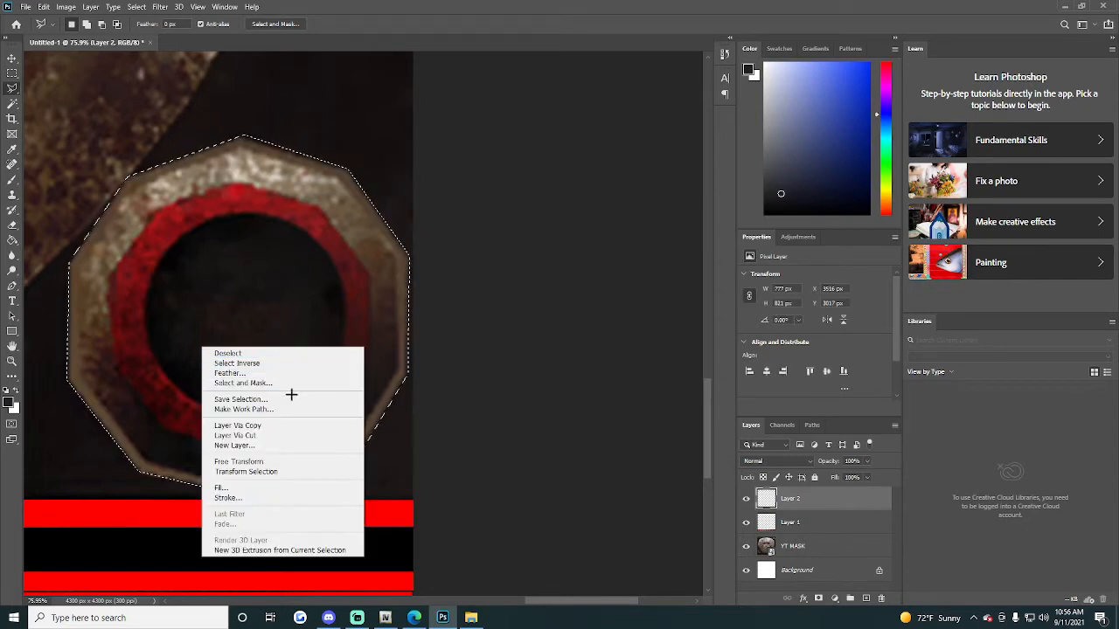
pyautogui.click(228, 486)
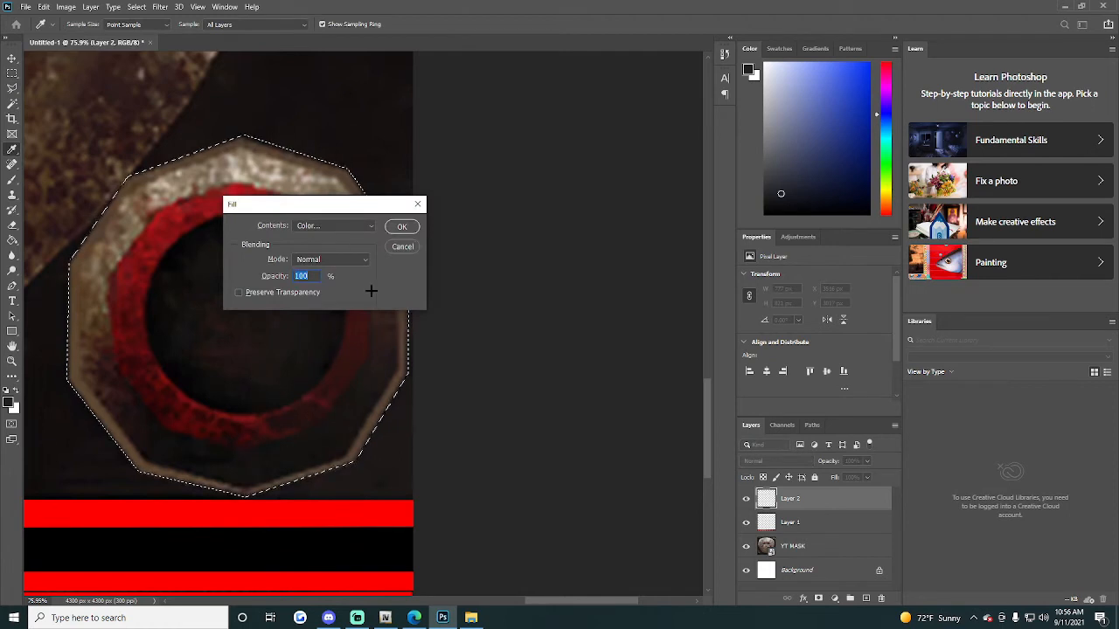
pyautogui.click(335, 225)
pyautogui.click(328, 252)
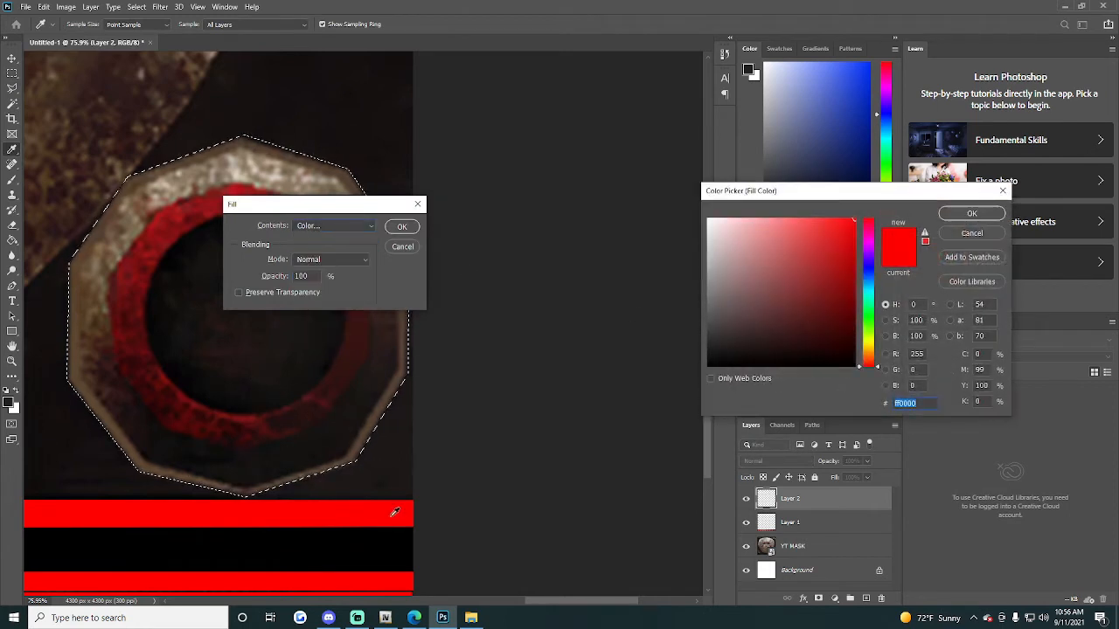
pyautogui.click(961, 213)
pyautogui.press('Return')
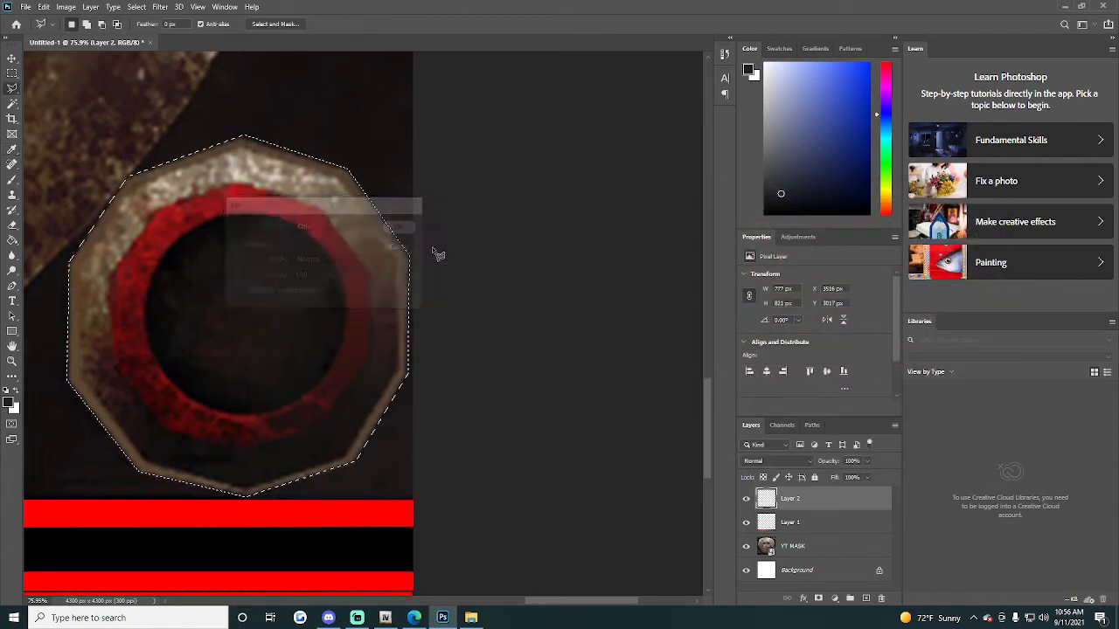
pyautogui.hotkey('ctrl', 'd')
# Step: Lasso the round bolt in the texture's upper right corner, about 617 px wide, fill it with the same red and deselect
pyautogui.scroll(-10, 301, 391)
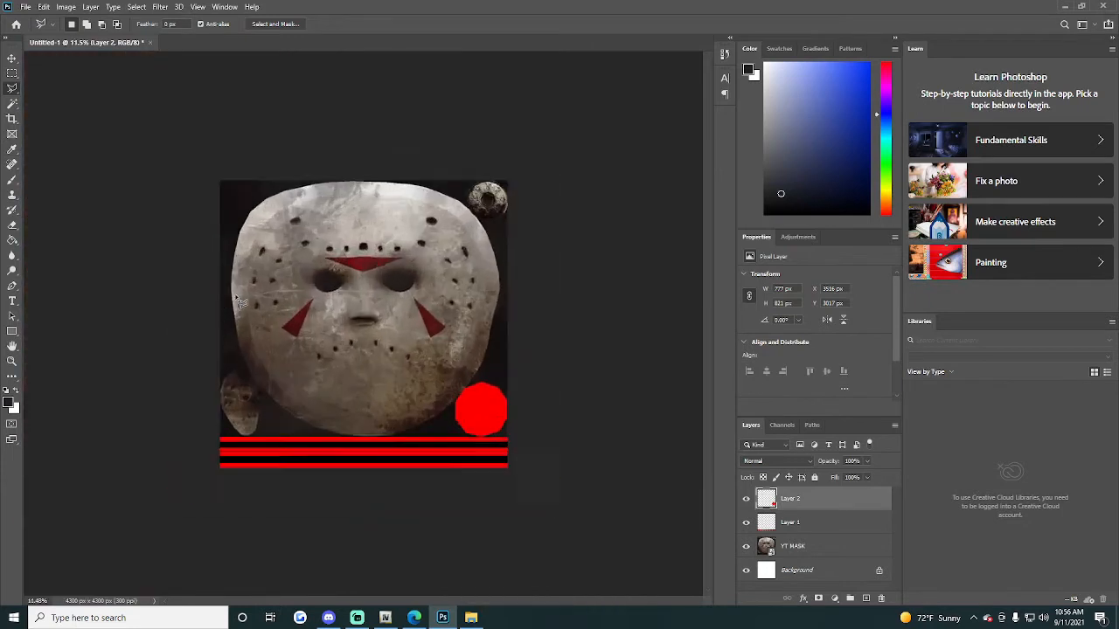
pyautogui.scroll(2, 240, 297)
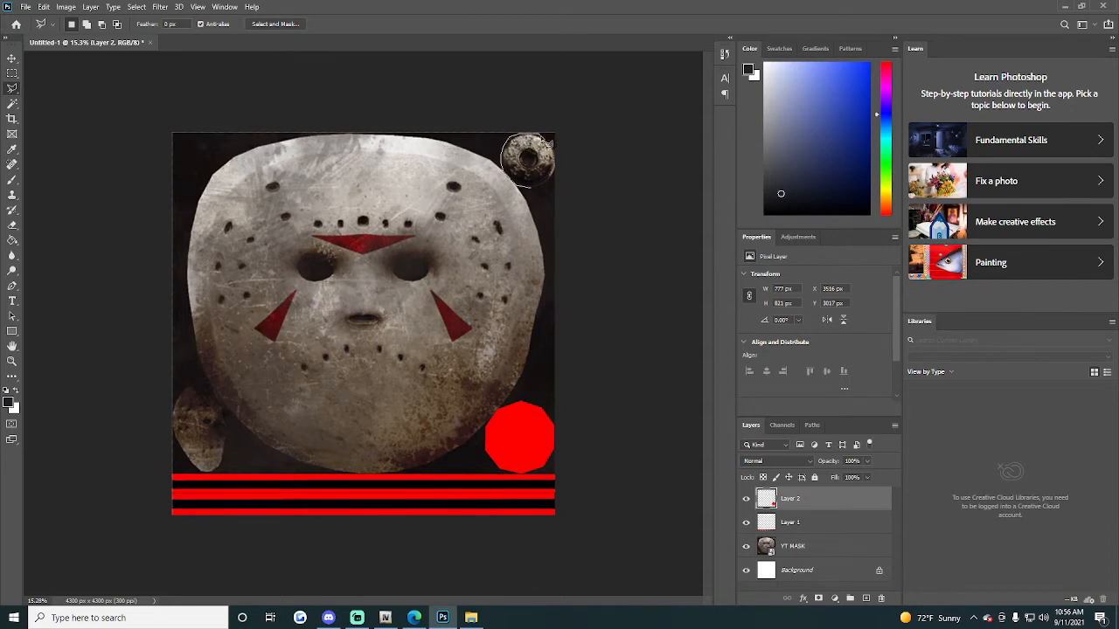
pyautogui.click(539, 195)
pyautogui.rightClick(521, 145)
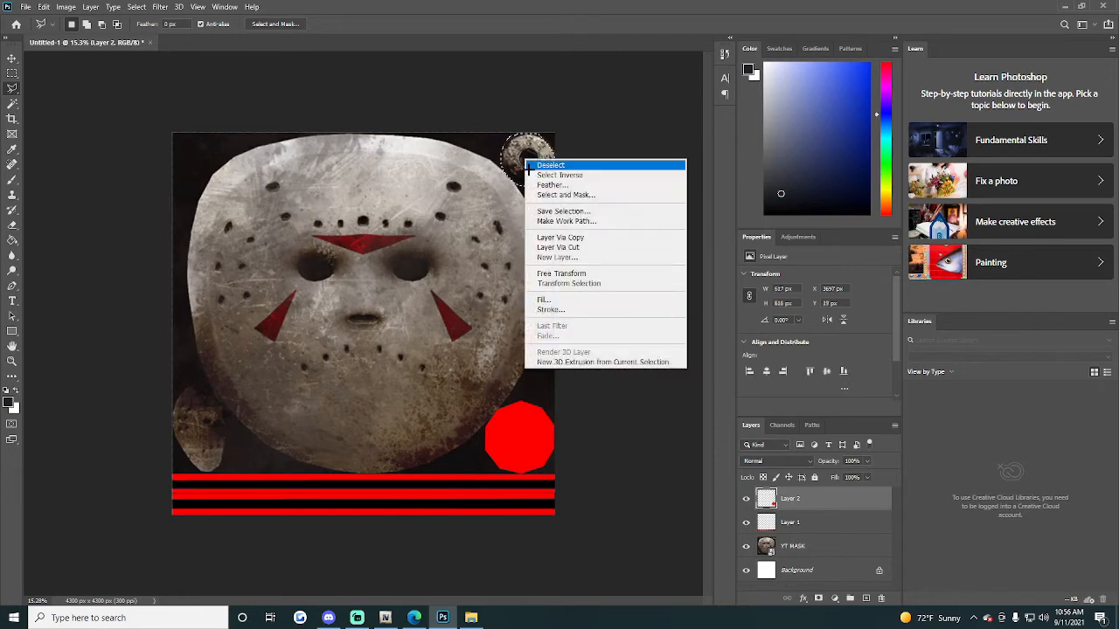
pyautogui.click(542, 299)
pyautogui.press('Return')
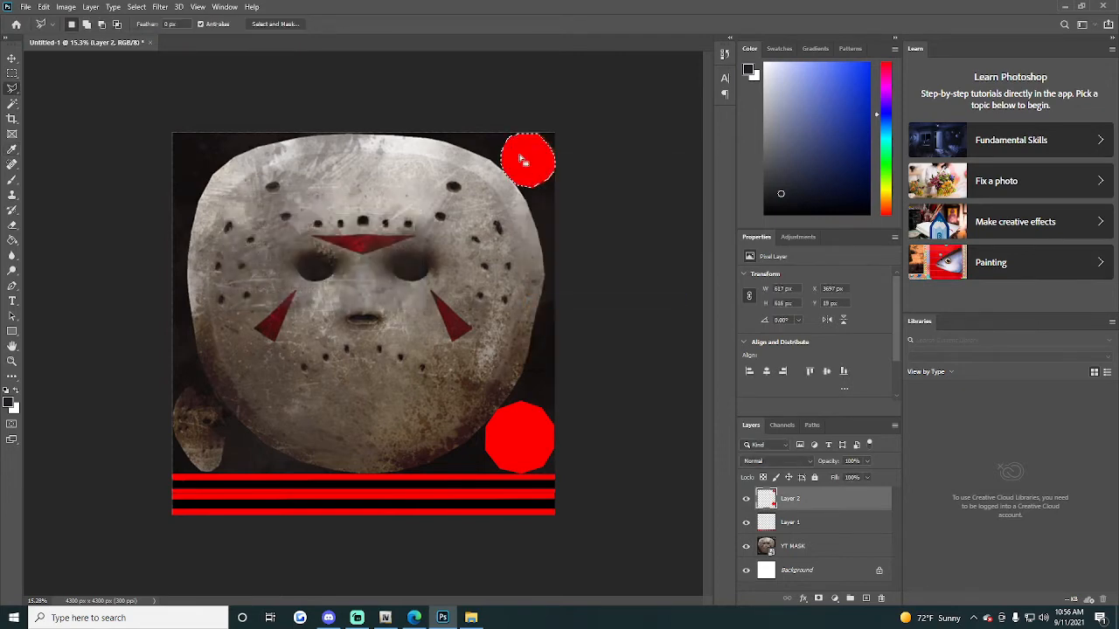
pyautogui.hotkey('ctrl', 'd')
# Step: Hide Layer 2, Layer 1 and YT MASK, fill the Background layer with black and show the three layers again
pyautogui.click(746, 498)
pyautogui.click(745, 522)
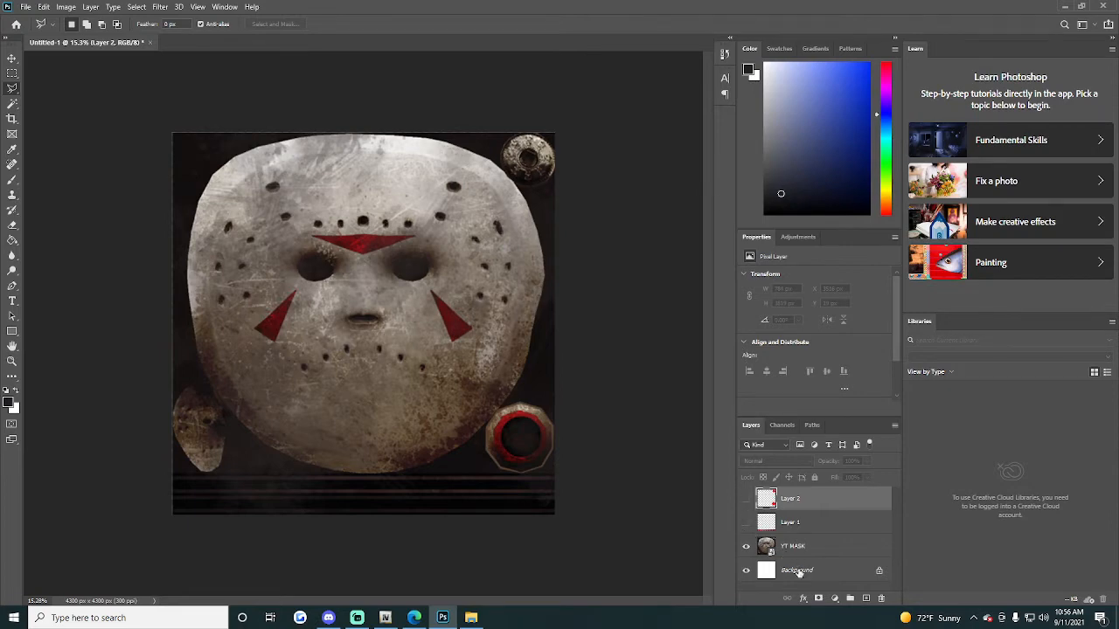
pyautogui.click(798, 571)
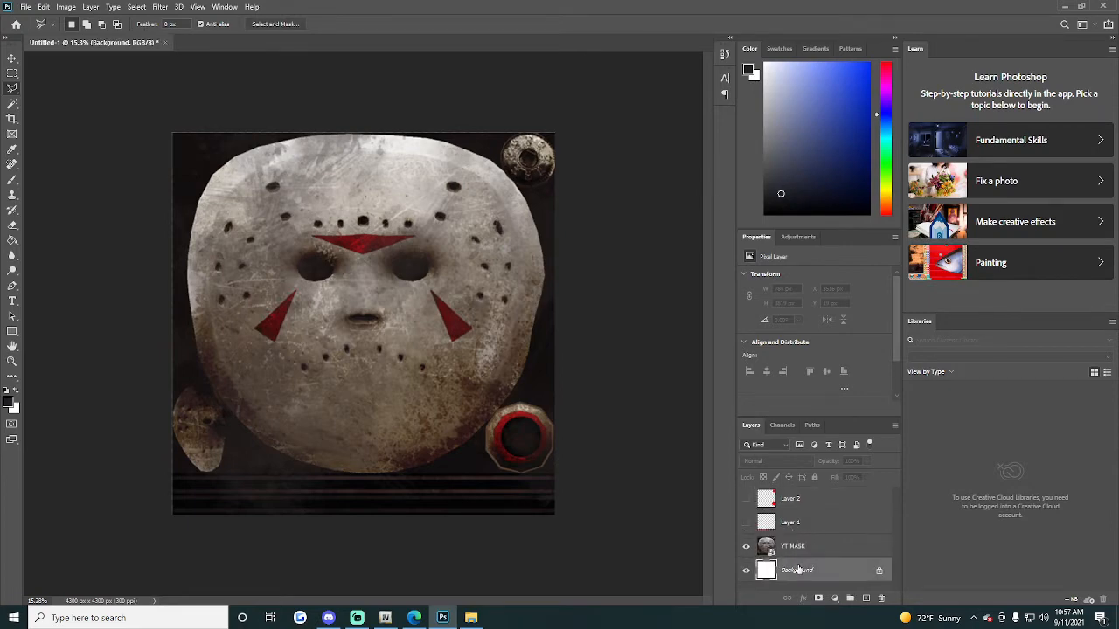
pyautogui.click(746, 547)
pyautogui.click(11, 239)
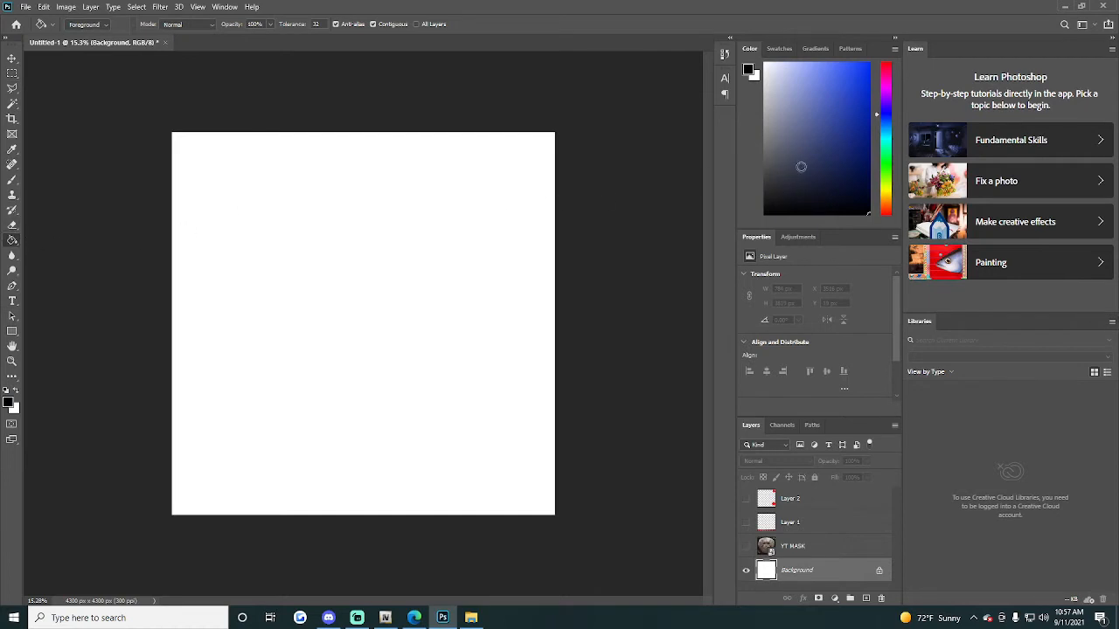
pyautogui.hotkey('alt', 'BackSpace')
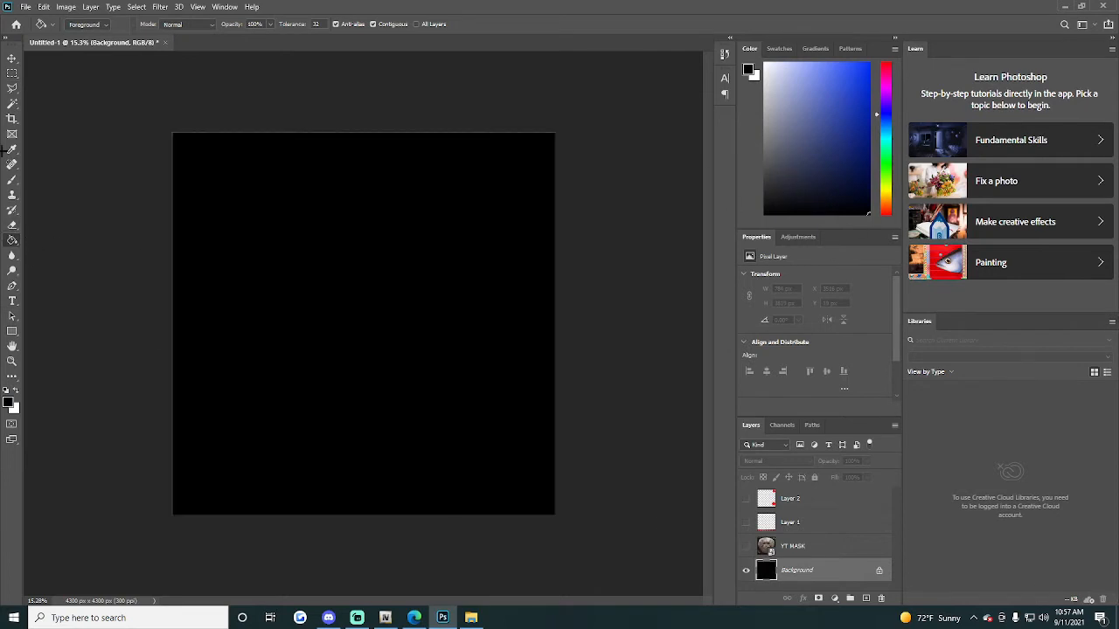
pyautogui.click(11, 58)
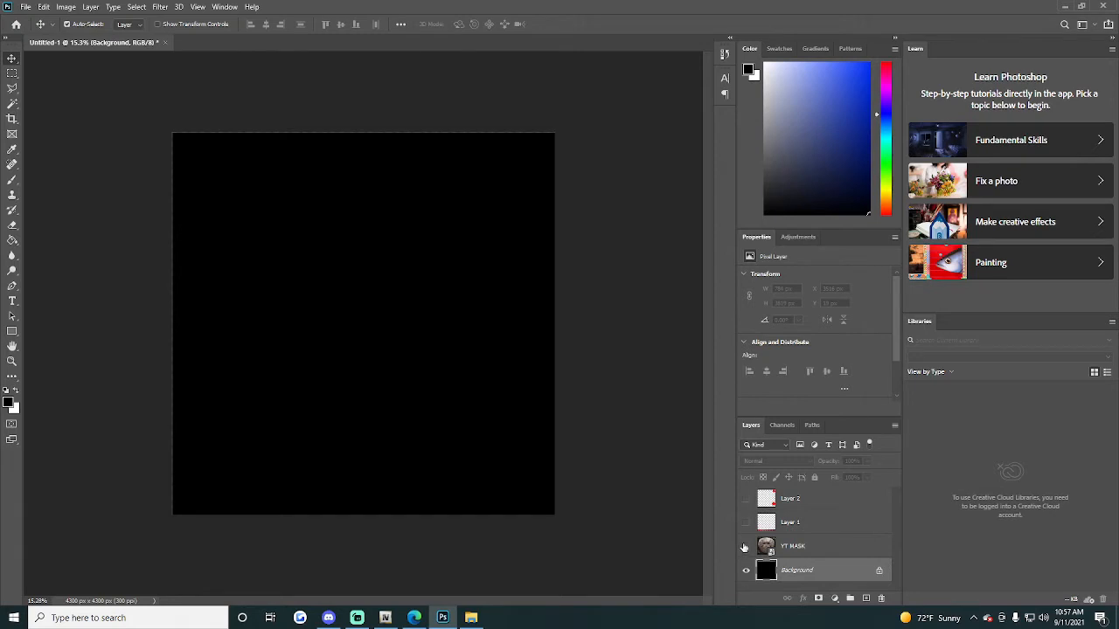
pyautogui.moveTo(745, 546); pyautogui.dragTo(746, 498)
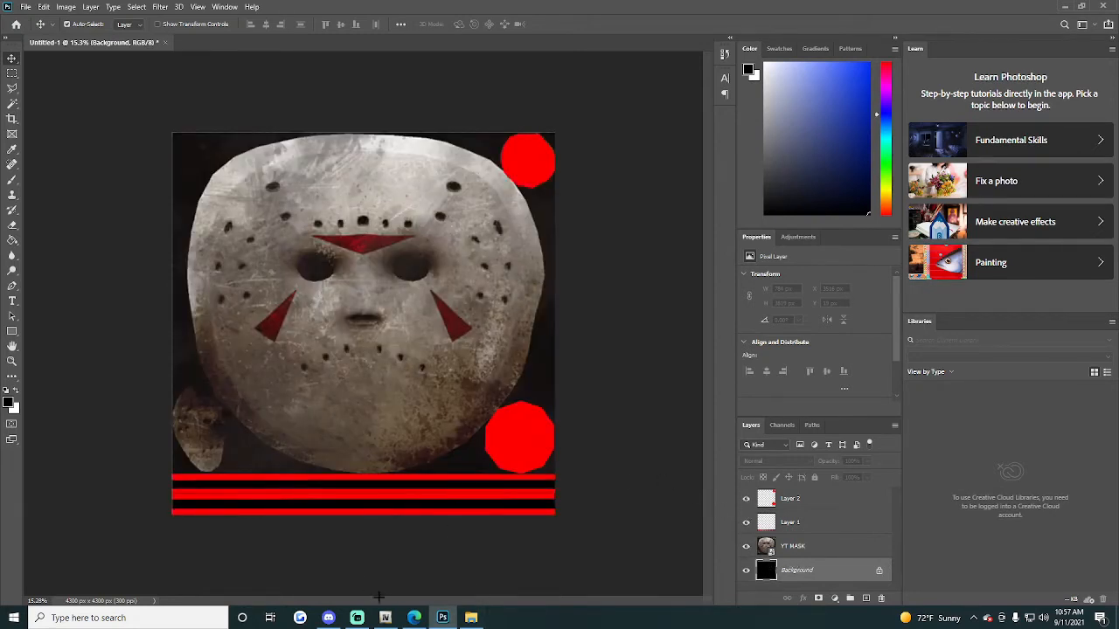
# Step: Switch to Discord, check the joined servers for clothing artwork and open the Paddy GFX server
pyautogui.click(329, 617)
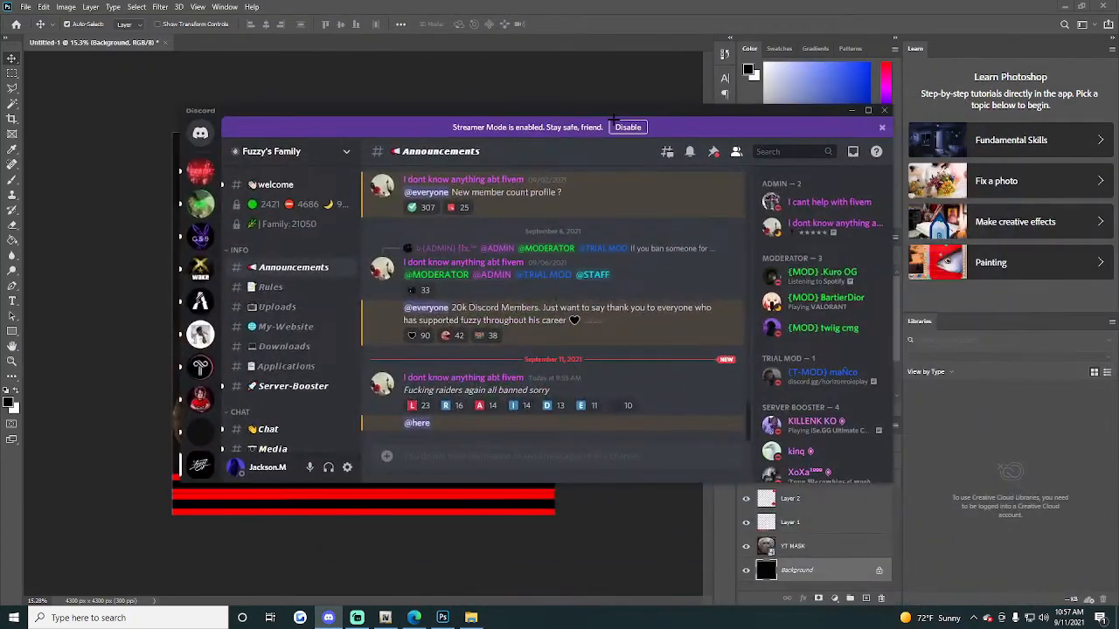
pyautogui.scroll(-5, 200, 366)
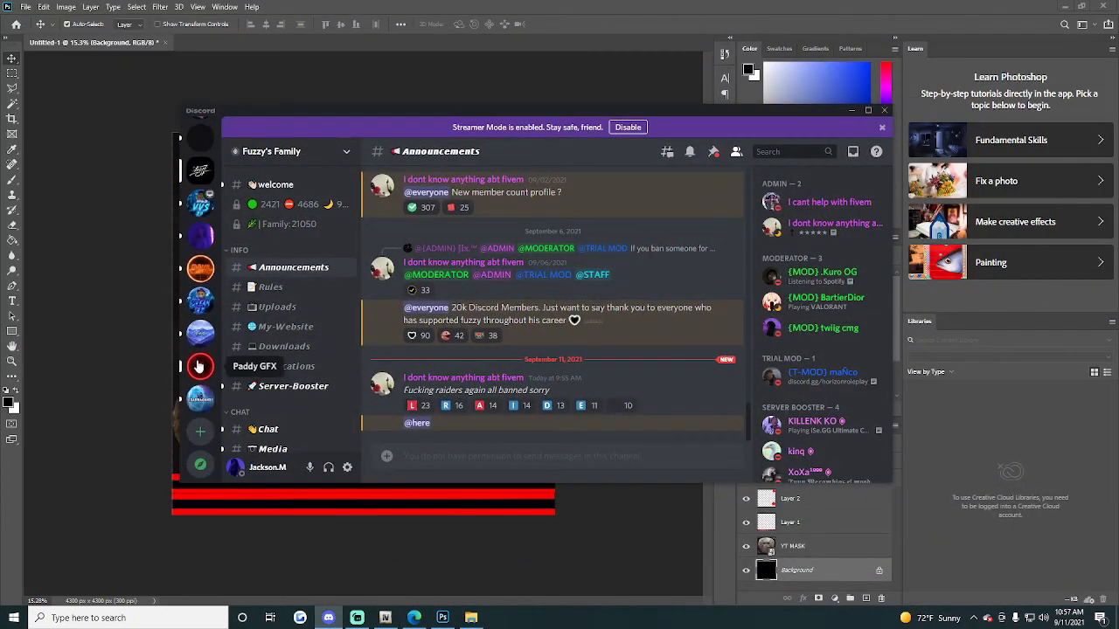
pyautogui.scroll(5, 200, 366)
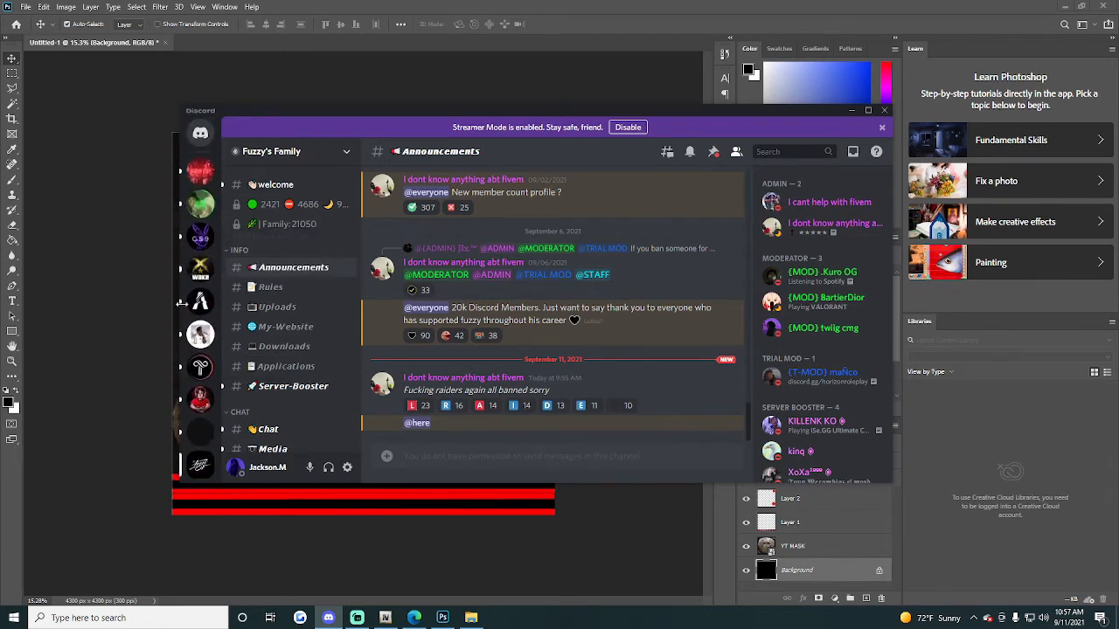
pyautogui.click(200, 335)
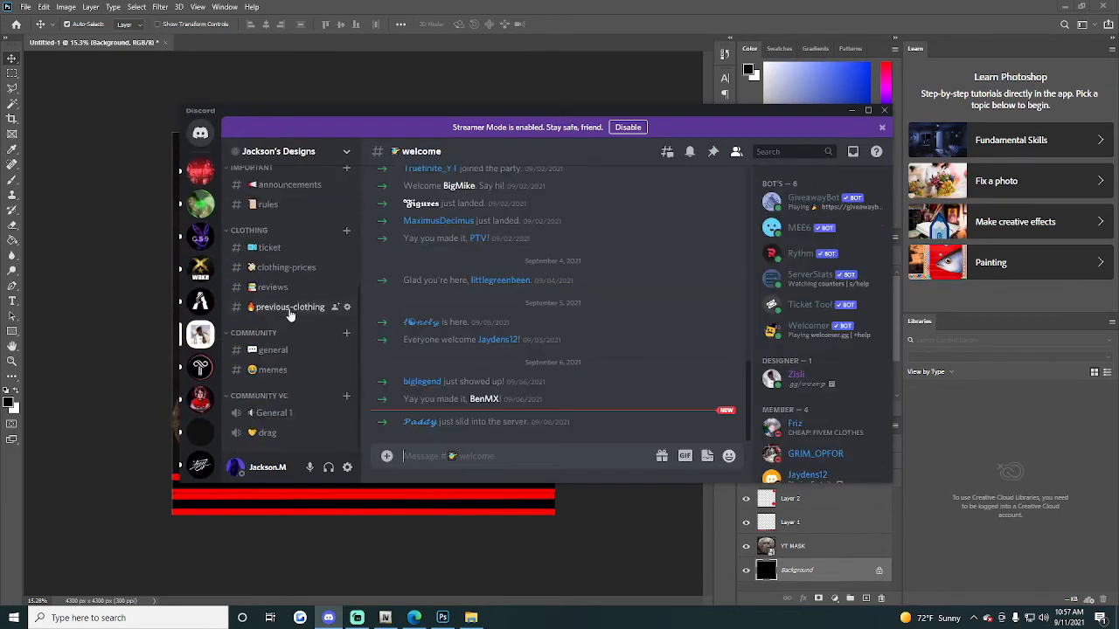
pyautogui.scroll(2, 280, 315)
pyautogui.scroll(-3, 200, 335)
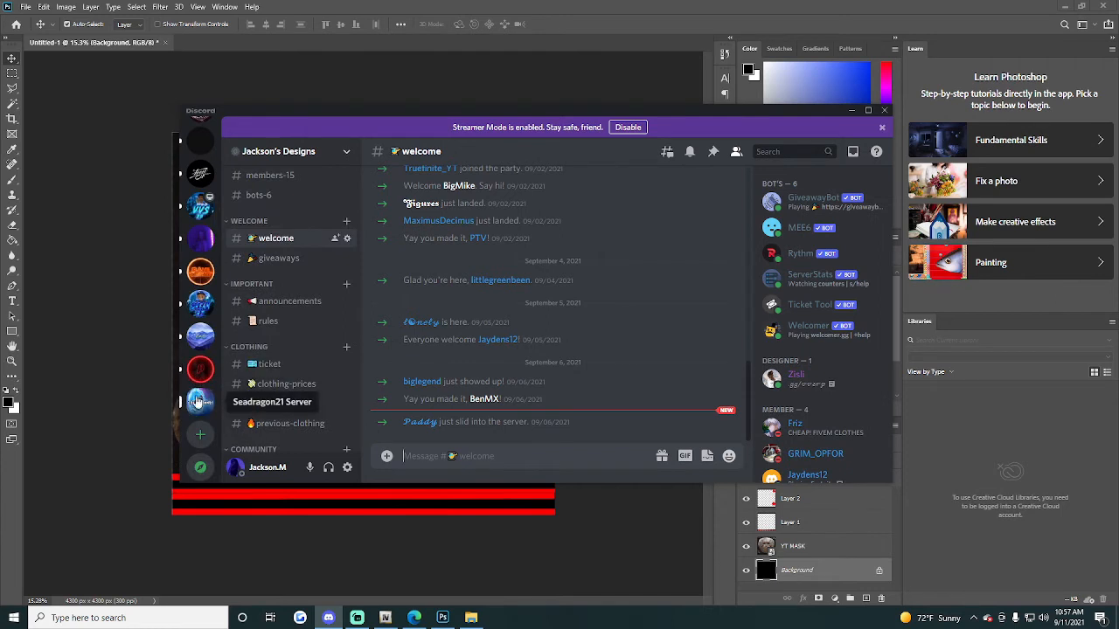
pyautogui.click(200, 368)
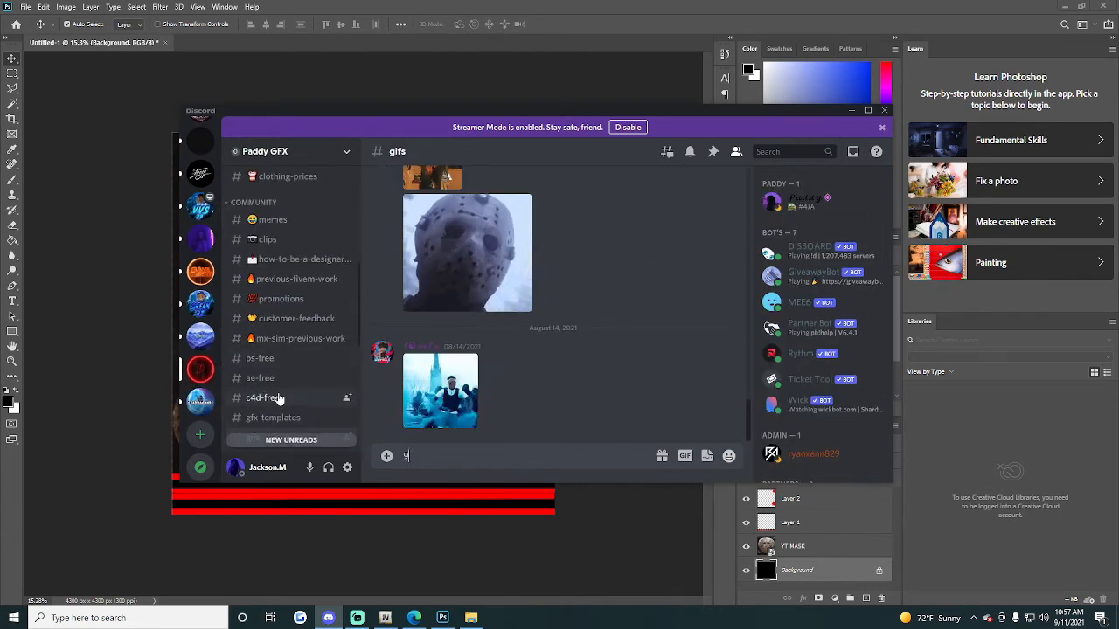
# Step: Look through the server's channels, including gfx-templates, and open the clothing-pngs channel
pyautogui.scroll(-5, 306, 349)
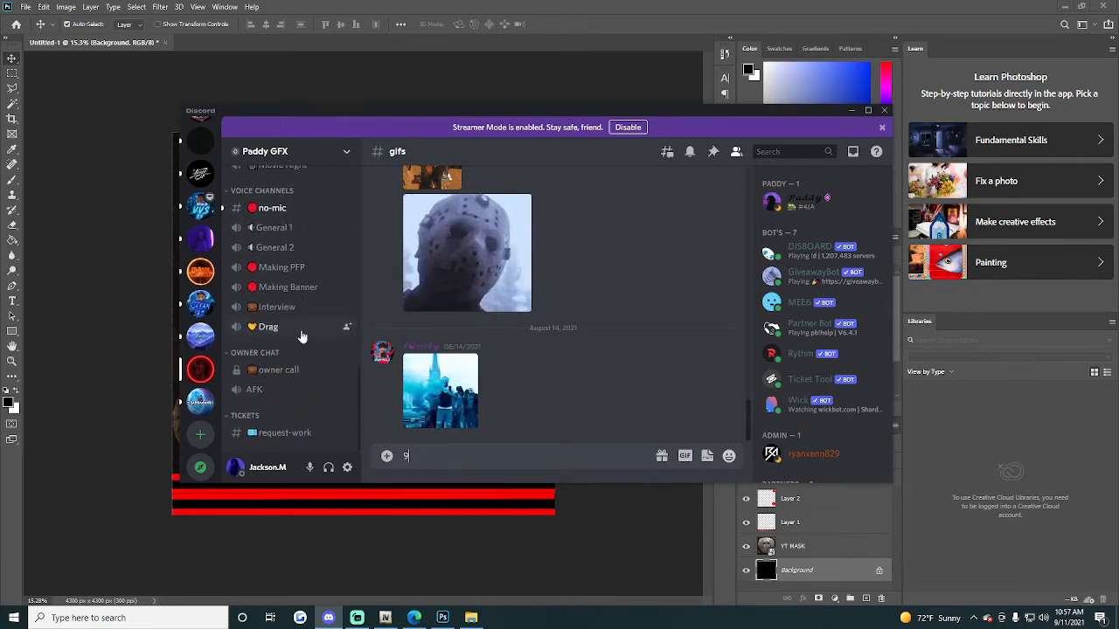
pyautogui.scroll(5, 302, 323)
pyautogui.scroll(2, 296, 295)
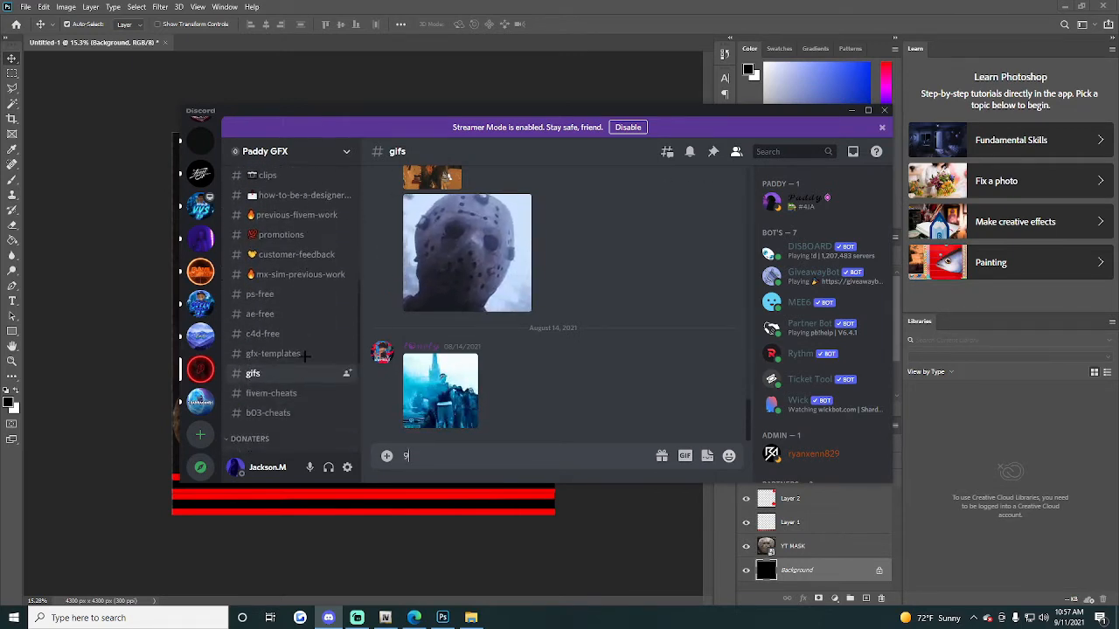
pyautogui.click(288, 354)
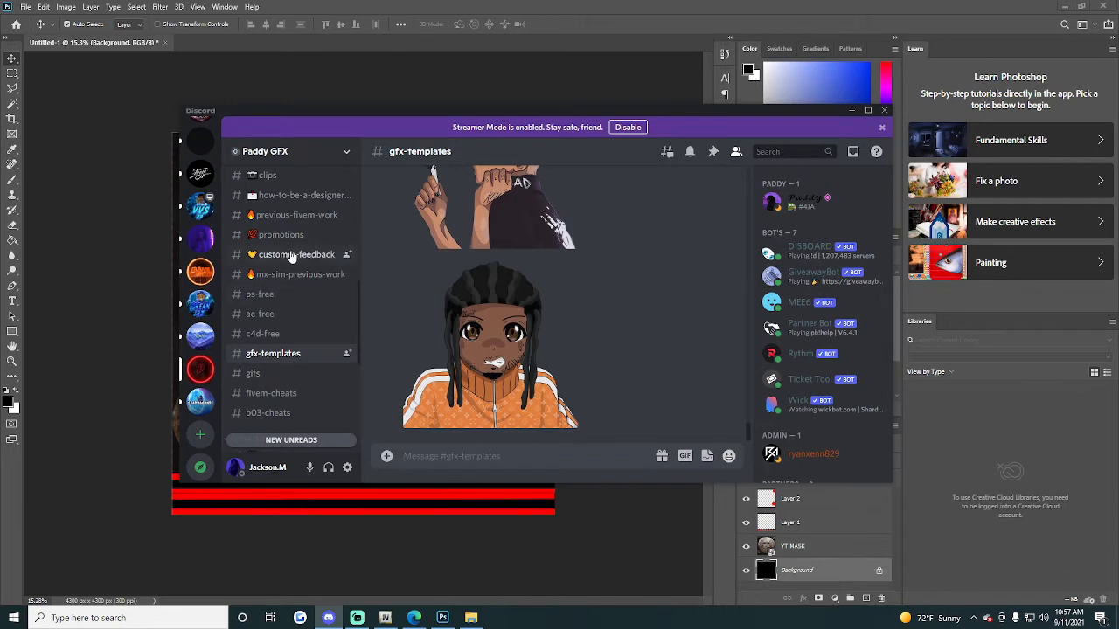
pyautogui.scroll(-4, 292, 255)
pyautogui.scroll(5, 306, 251)
pyautogui.scroll(3, 319, 250)
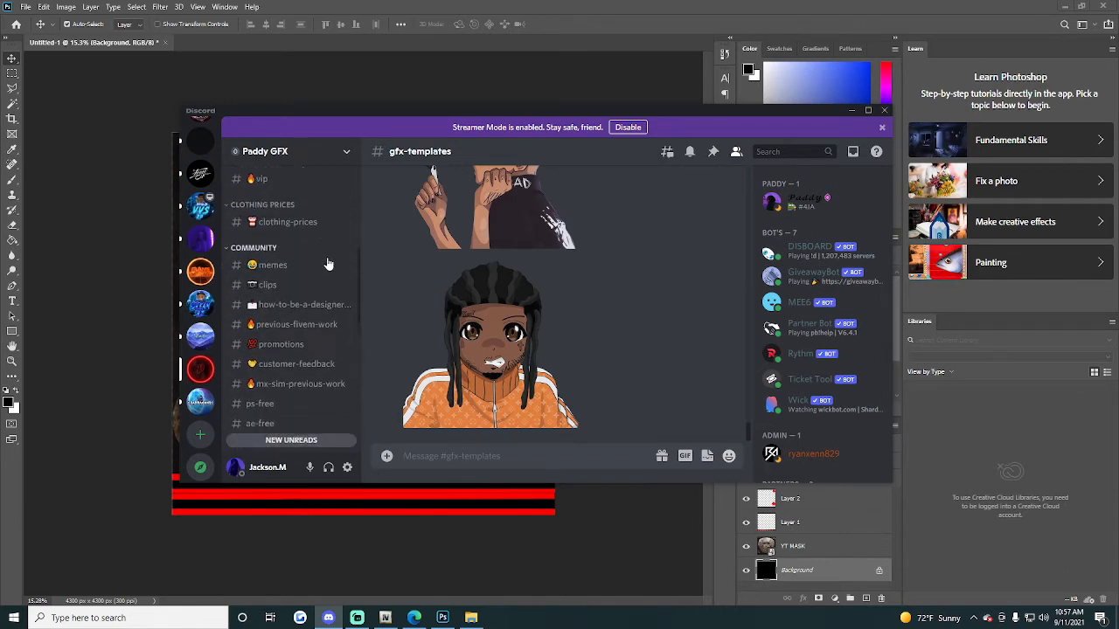
pyautogui.scroll(-4, 328, 258)
pyautogui.scroll(5, 320, 294)
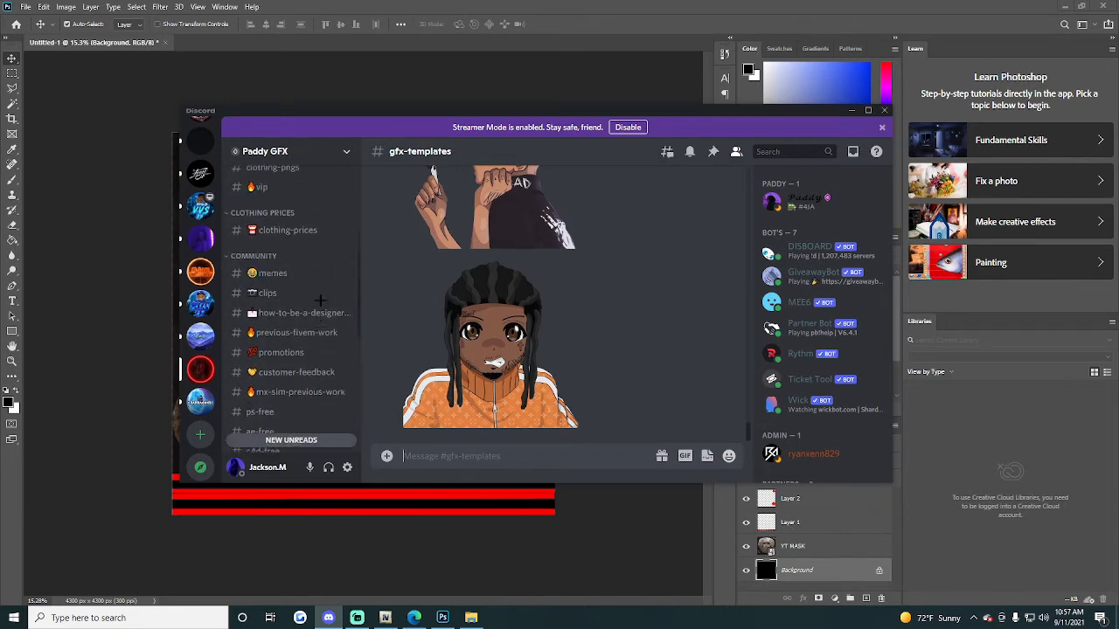
pyautogui.click(293, 340)
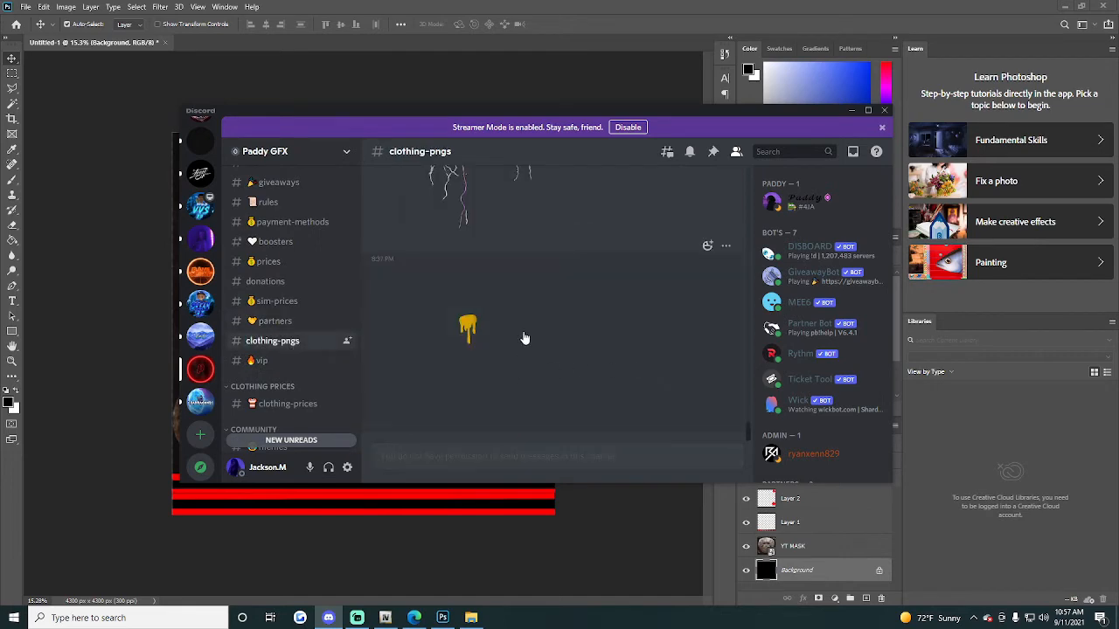
# Step: Browse the images posted in clothing-pngs for a stitched X mouth that suits the mask
pyautogui.scroll(10, 524, 338)
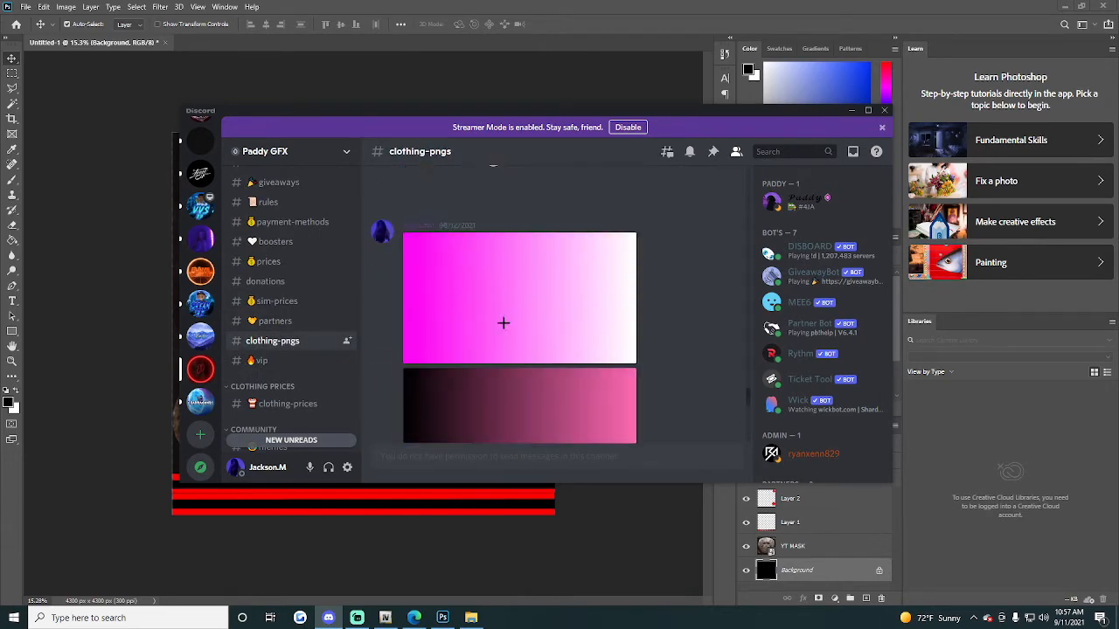
pyautogui.scroll(10, 502, 322)
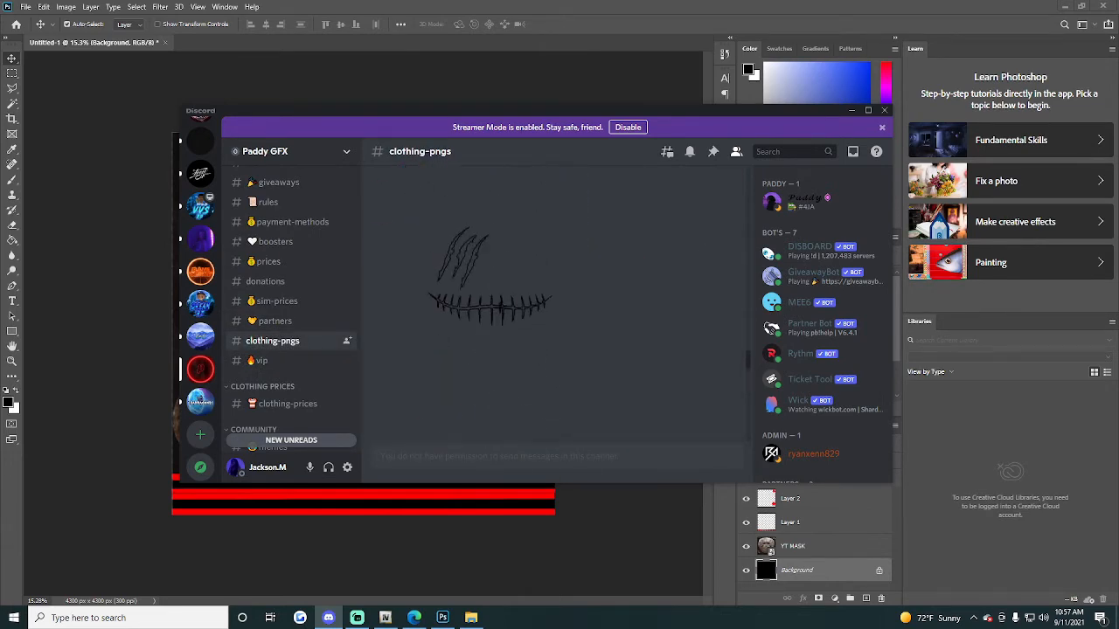
pyautogui.scroll(10, 502, 306)
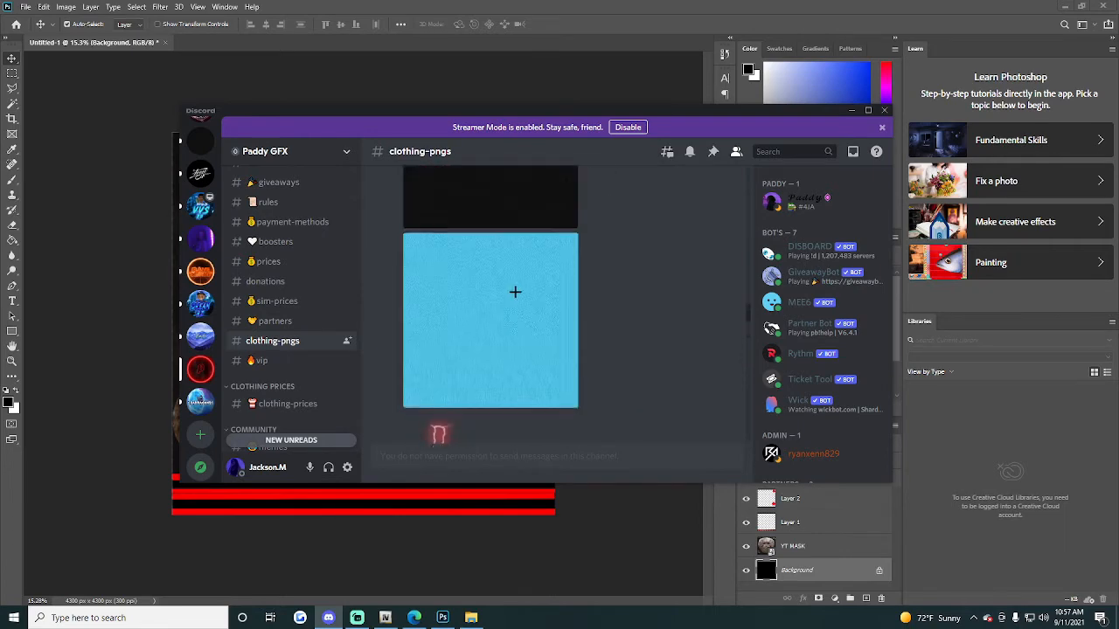
pyautogui.scroll(10, 513, 303)
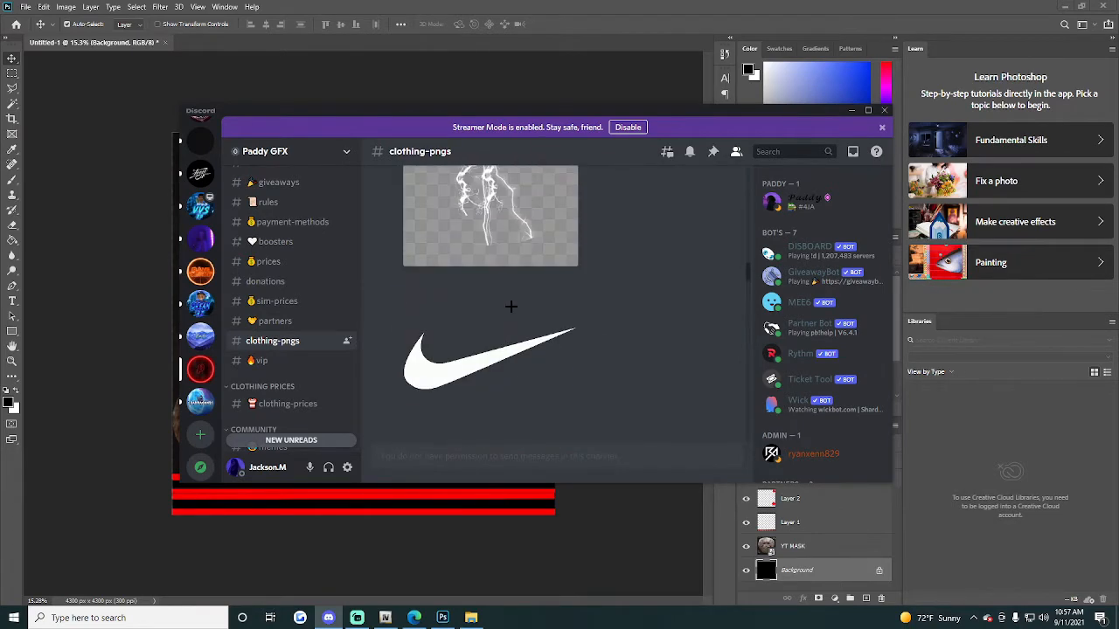
pyautogui.scroll(5, 525, 337)
pyautogui.scroll(-10, 561, 349)
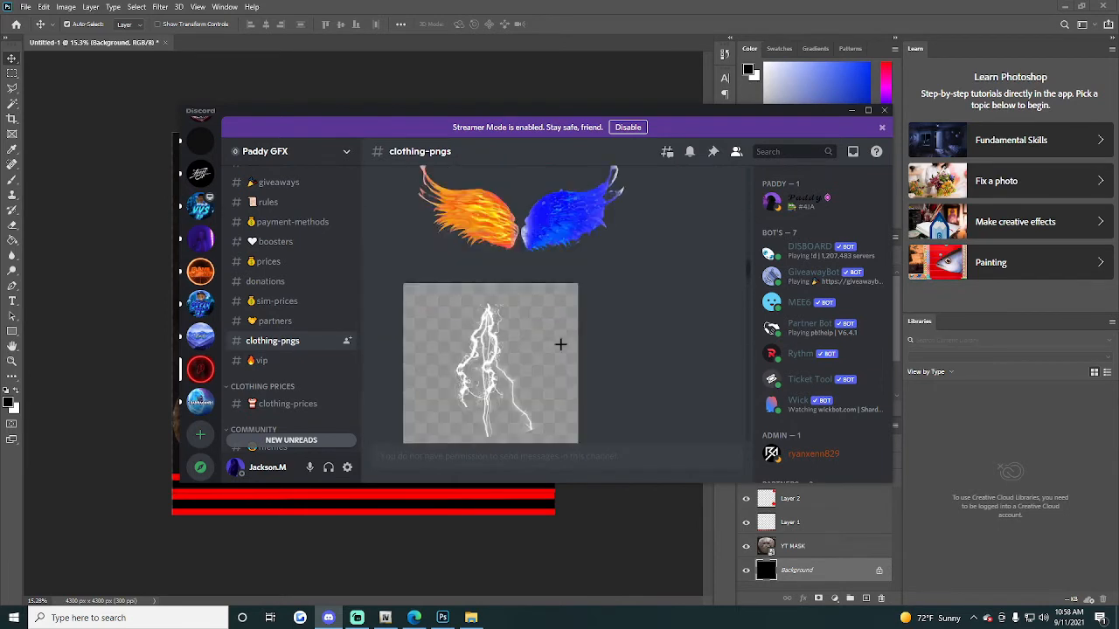
pyautogui.scroll(-10, 560, 344)
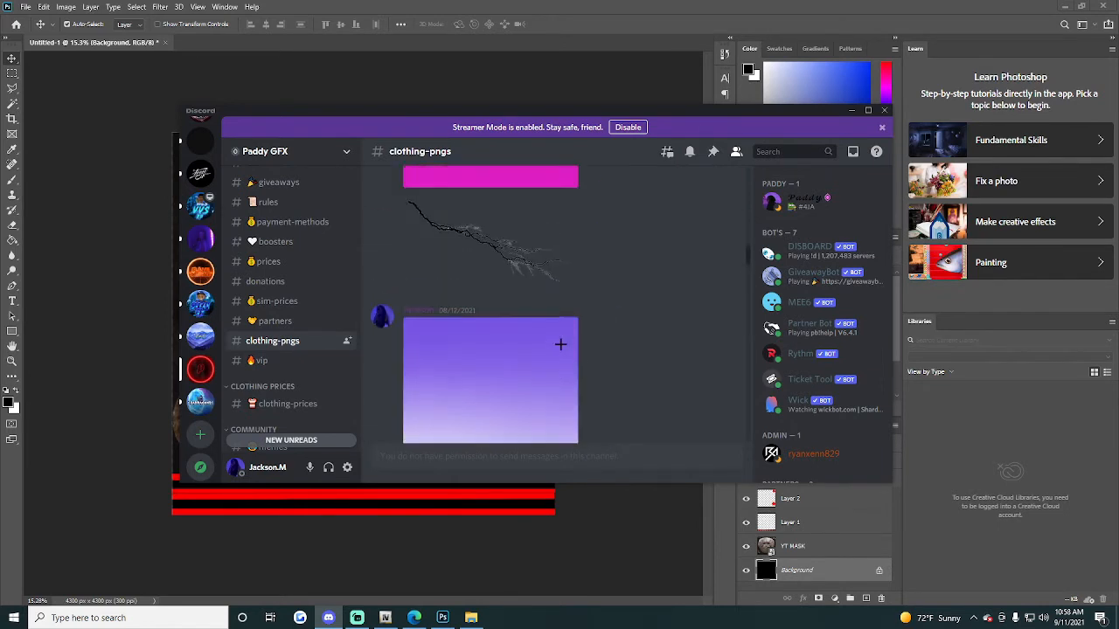
pyautogui.scroll(-5, 552, 366)
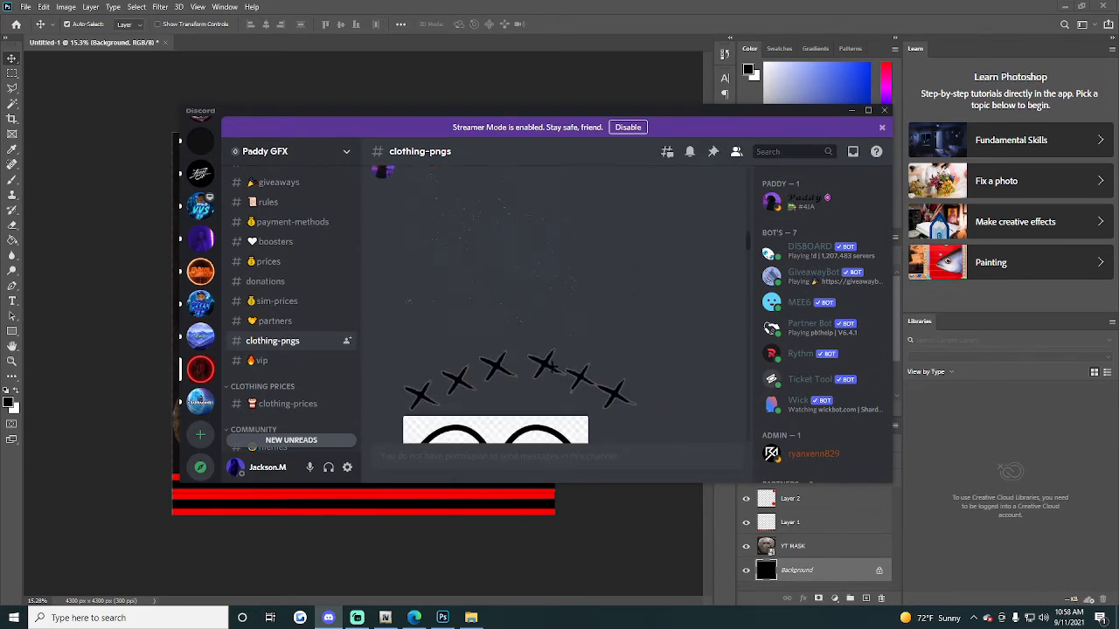
pyautogui.scroll(15, 466, 342)
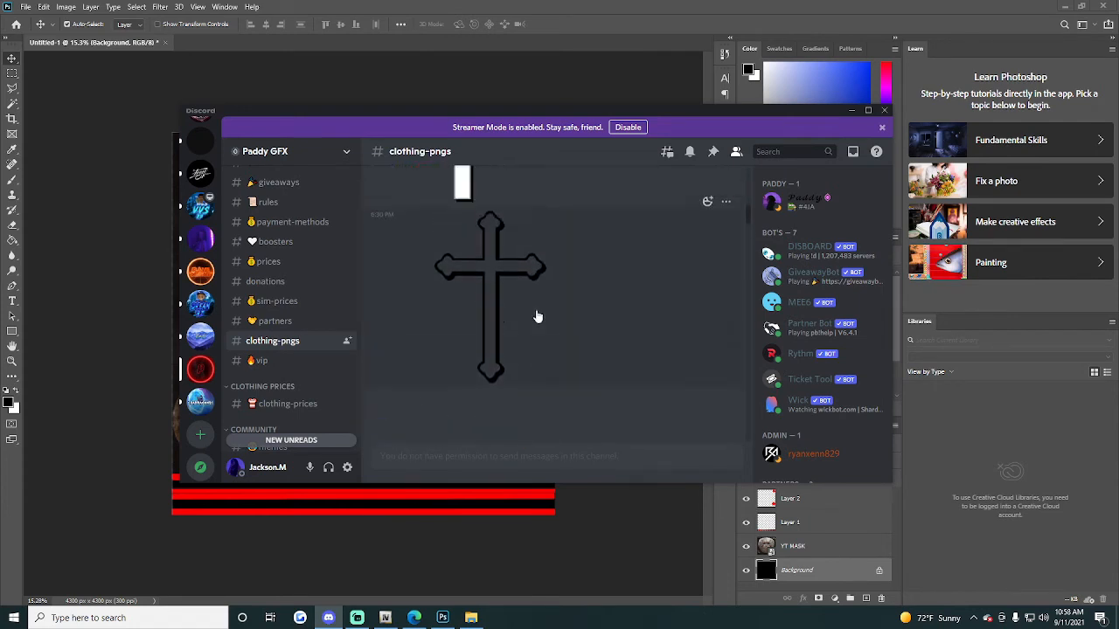
pyautogui.scroll(8, 540, 300)
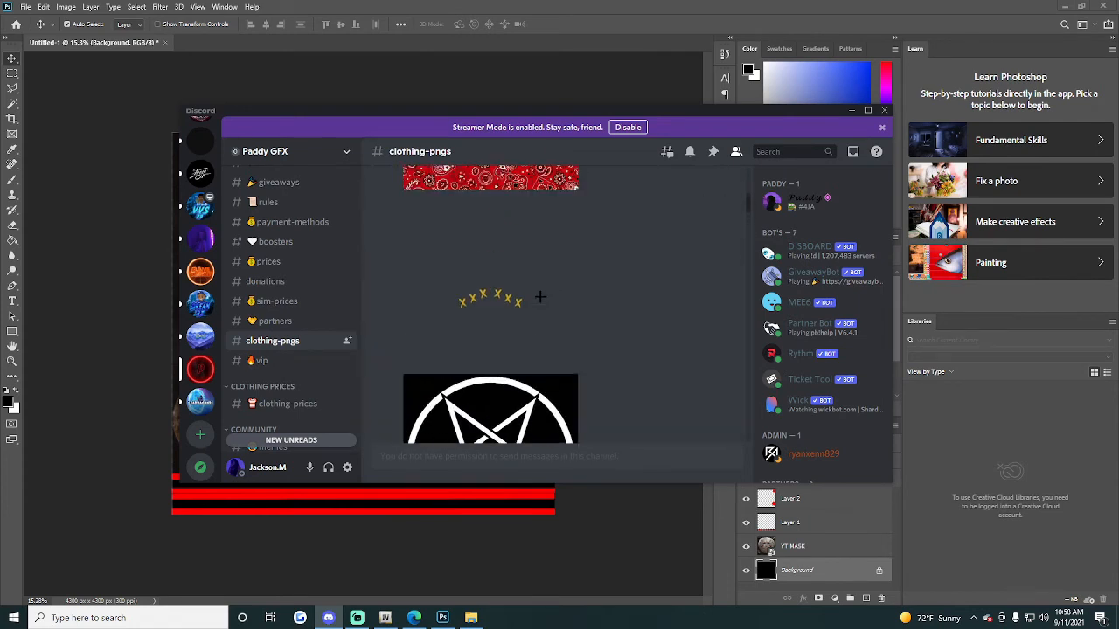
pyautogui.scroll(5, 508, 306)
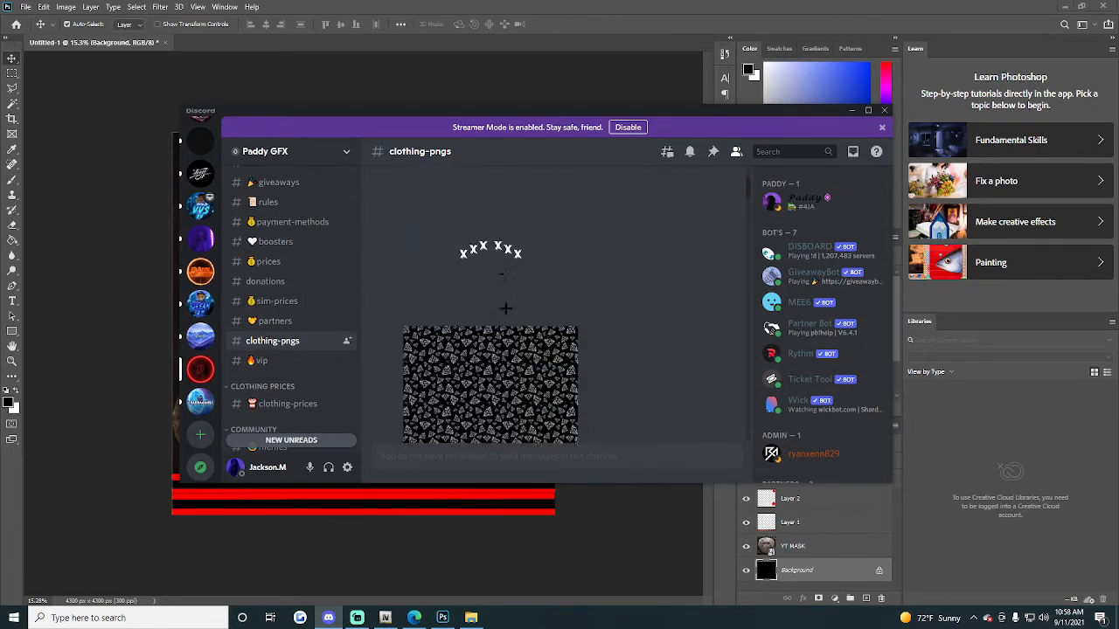
pyautogui.scroll(-1, 509, 309)
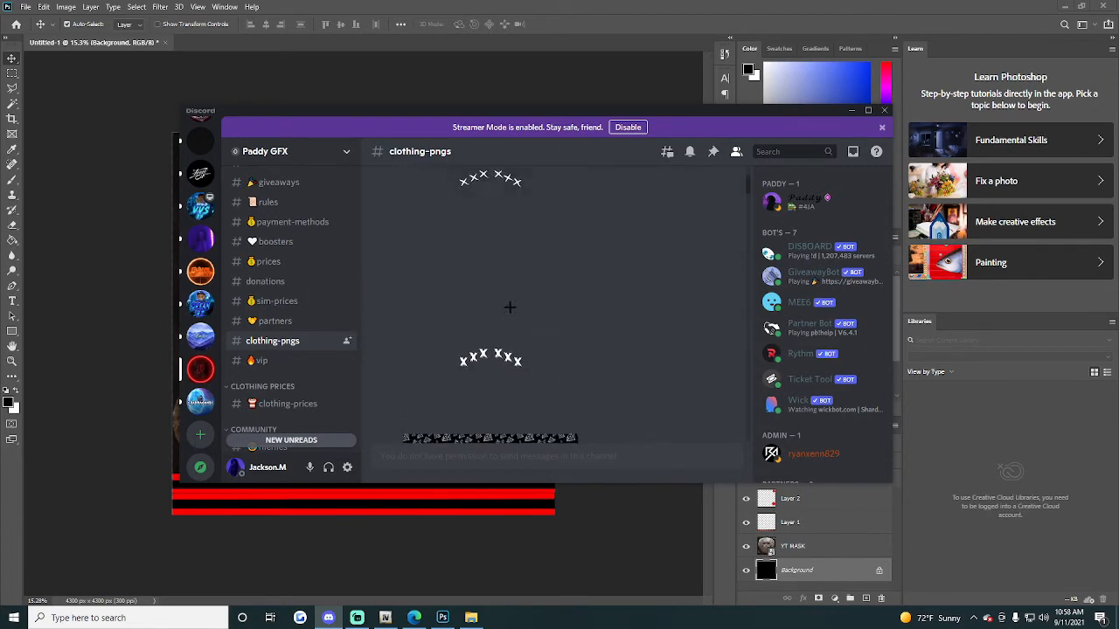
# Step: Open the original of the white six-X stitched mouth image in the browser and save it to Downloads as YT SMILE 2
pyautogui.rightClick(485, 356)
pyautogui.click(466, 387)
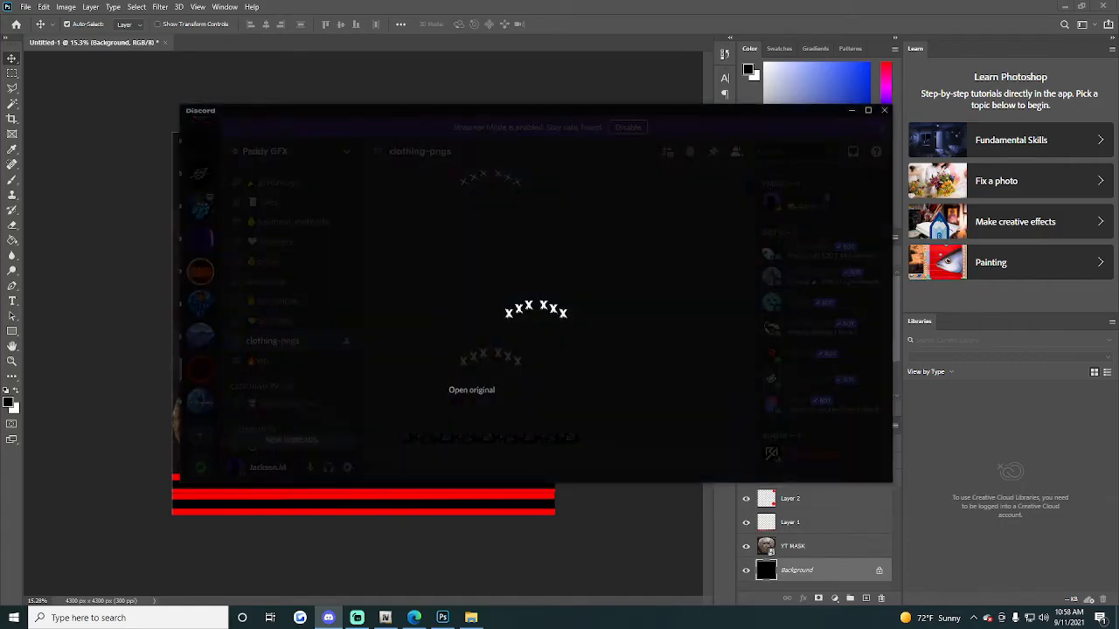
pyautogui.click(470, 390)
pyautogui.rightClick(545, 353)
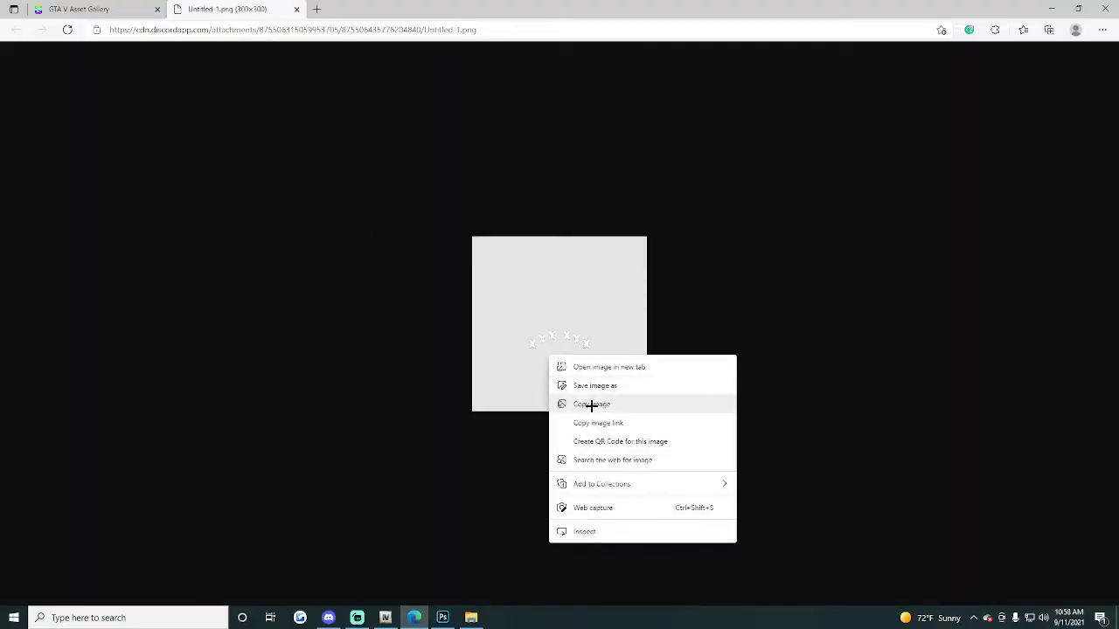
pyautogui.click(583, 385)
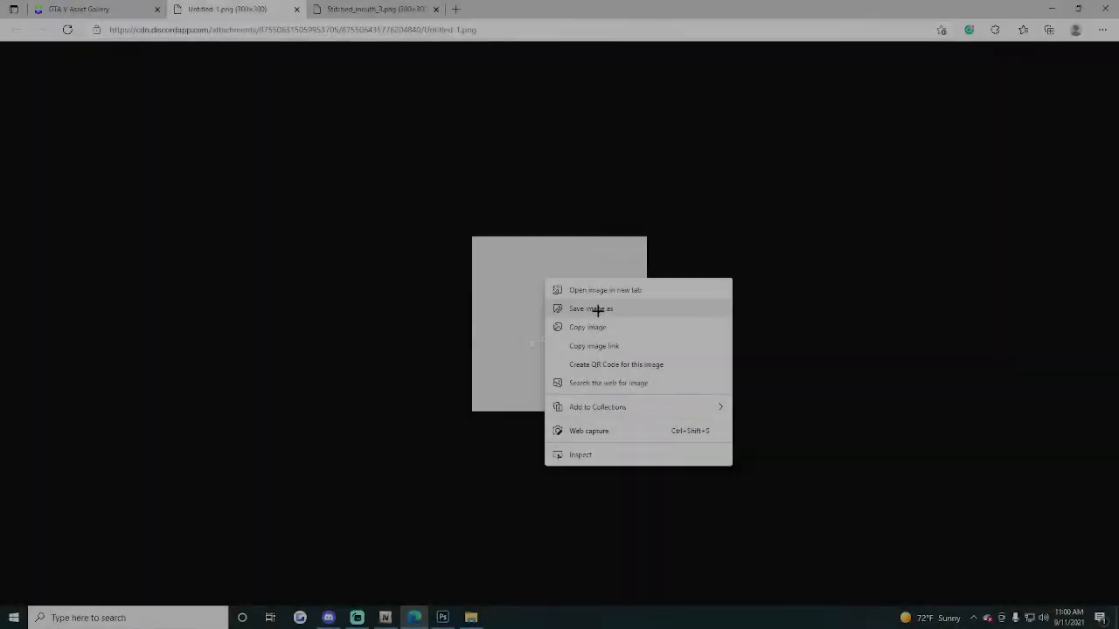
pyautogui.click(600, 310)
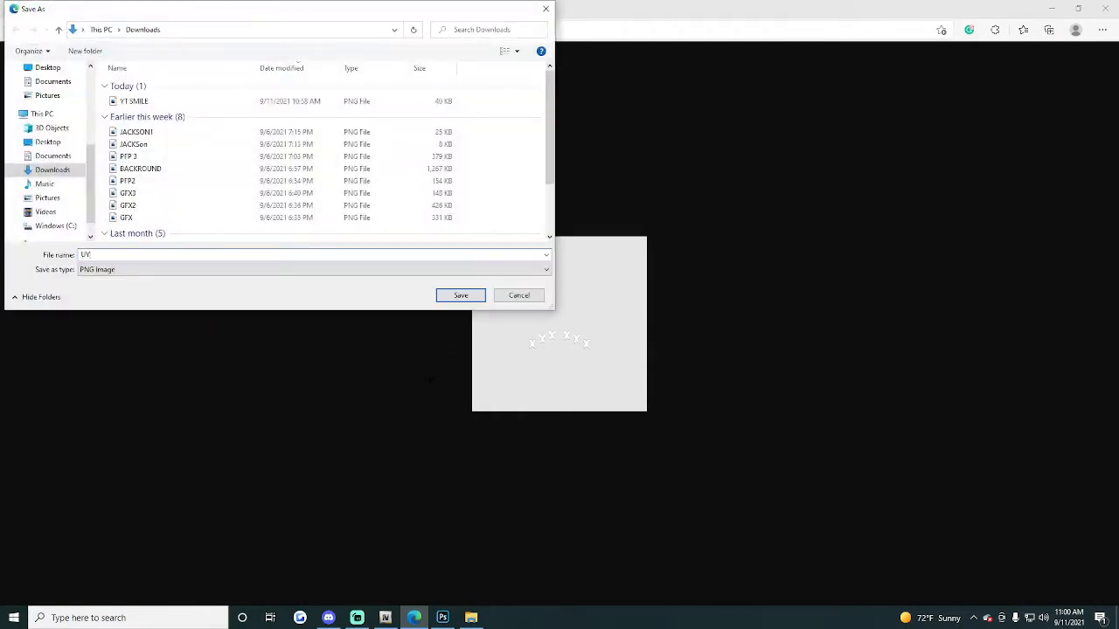
pyautogui.write('YT')
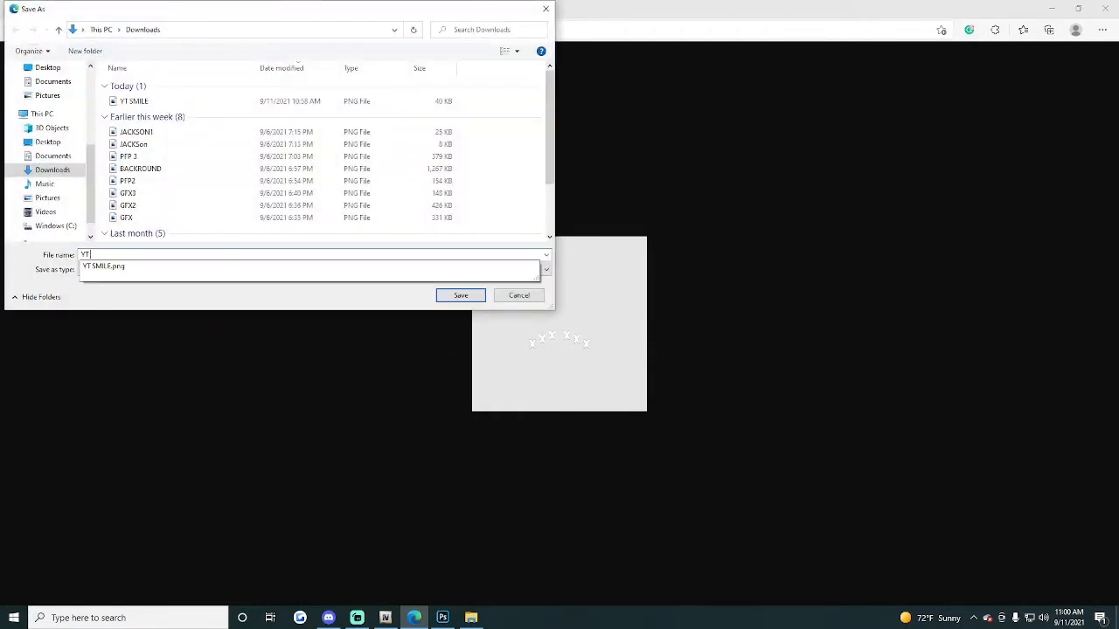
pyautogui.write(' SMILE 2')
pyautogui.press('Return')
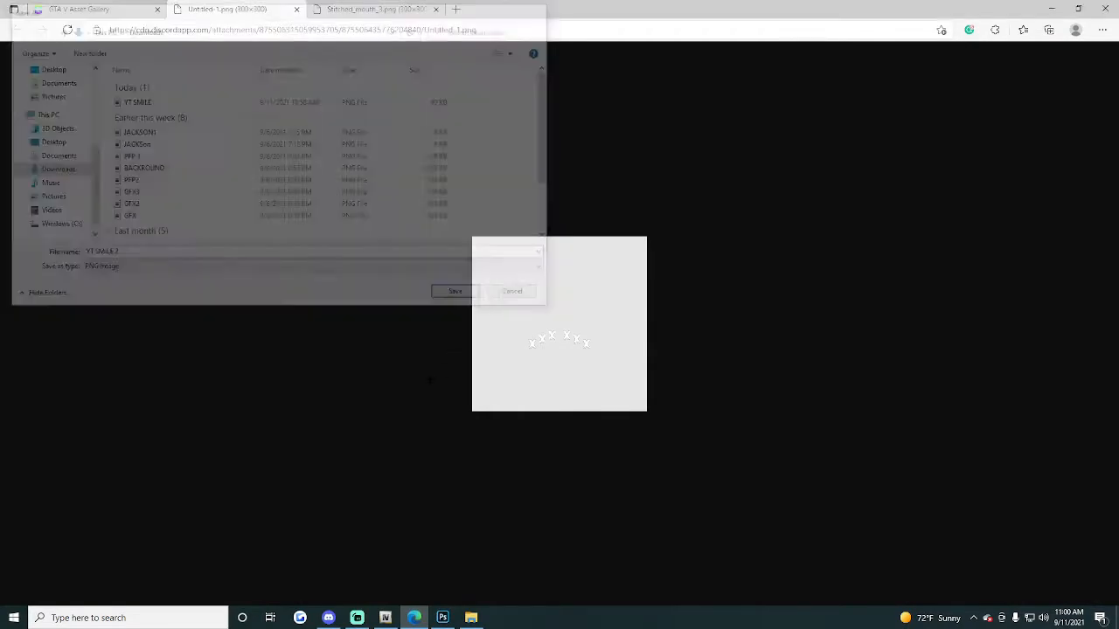
# Step: Return to Photoshop and place YT SMILE 2 from Downloads on the mask's mouth area, the stitches about 1541 px wide
pyautogui.click(414, 618)
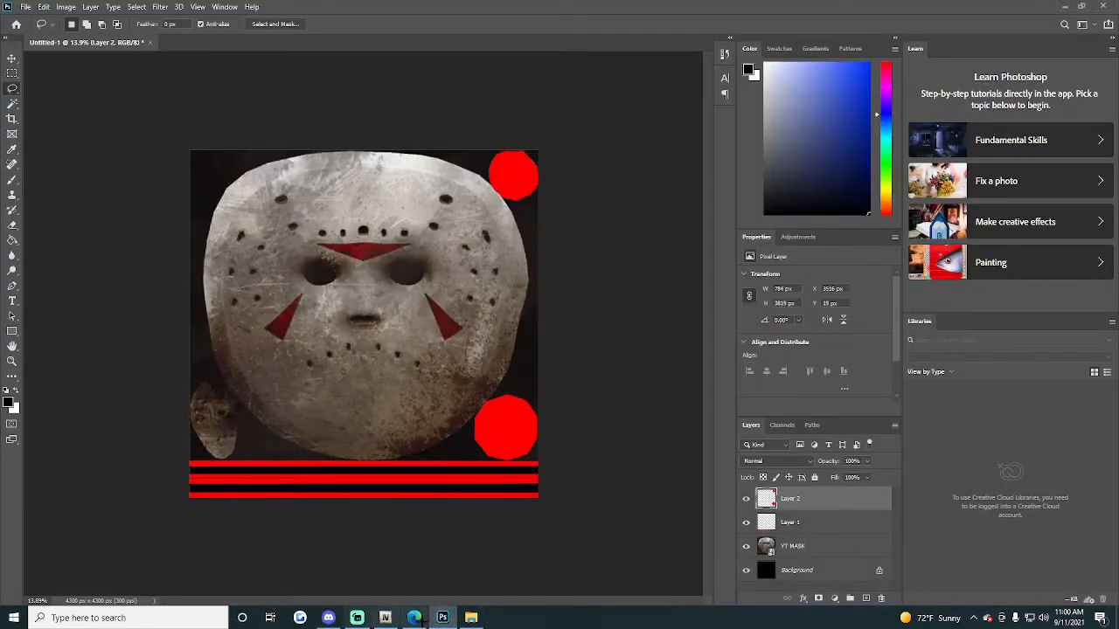
pyautogui.click(471, 618)
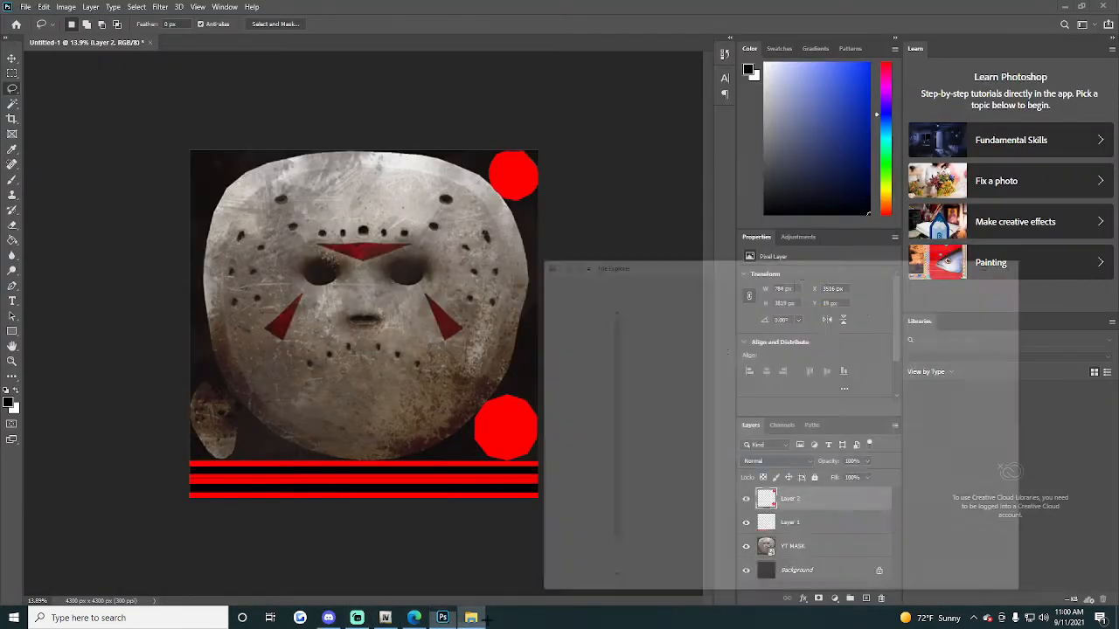
pyautogui.click(731, 406)
pyautogui.moveTo(730, 406); pyautogui.dragTo(325, 384)
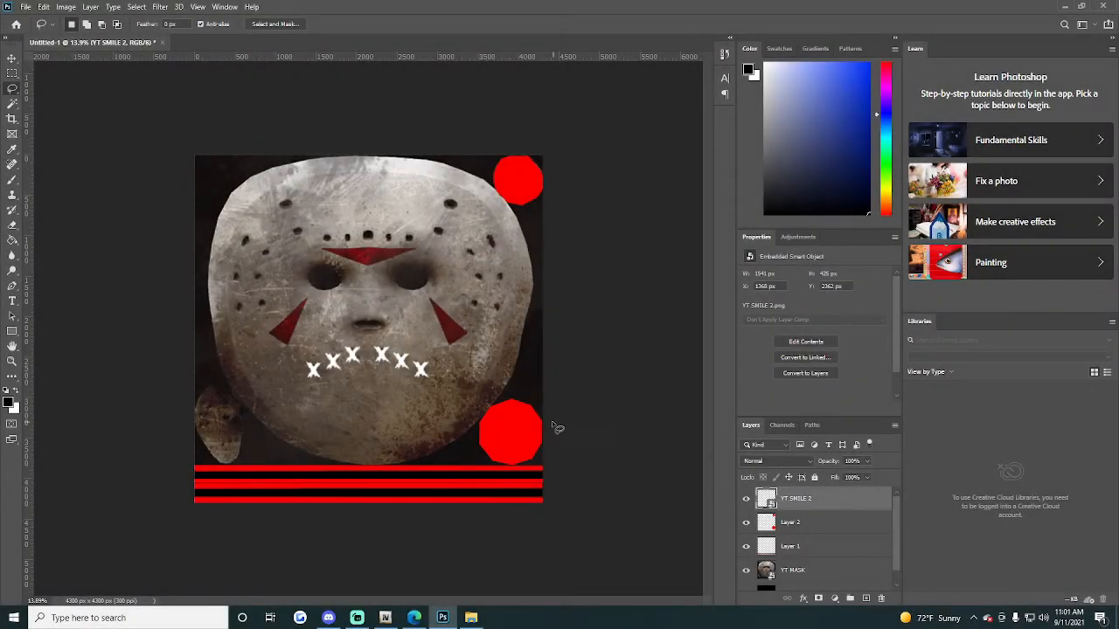
# Step: Transform the YT SMILE 2 stitches by distorting their corners to about 1543 px wide and 471 px high over the mouth
pyautogui.hotkey('ctrl', 't')
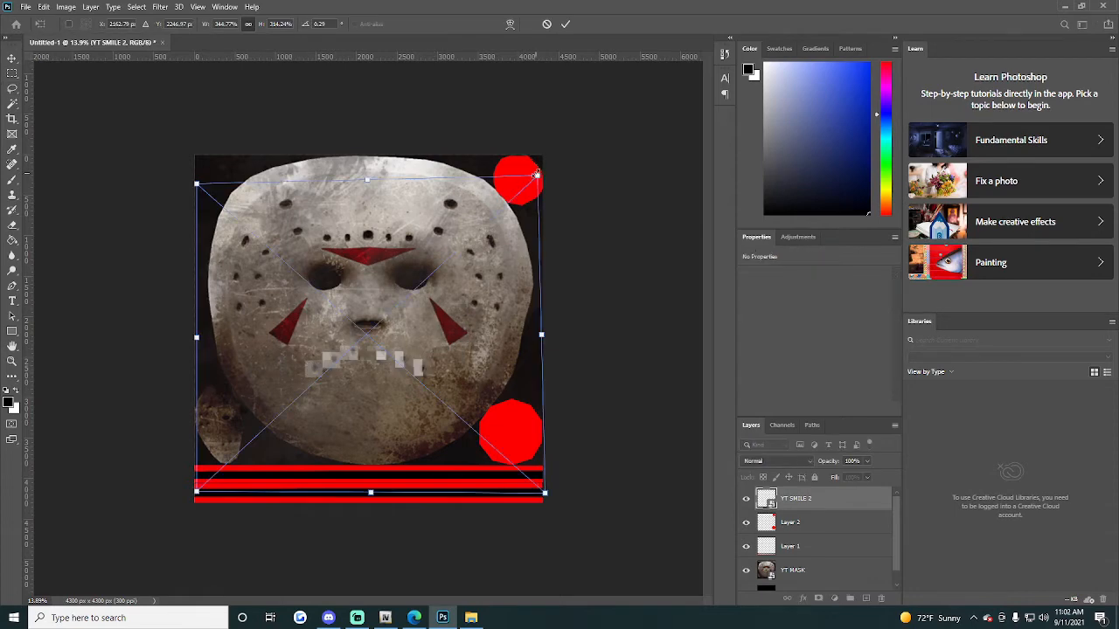
pyautogui.moveTo(536, 175); pyautogui.dragTo(554, 160)
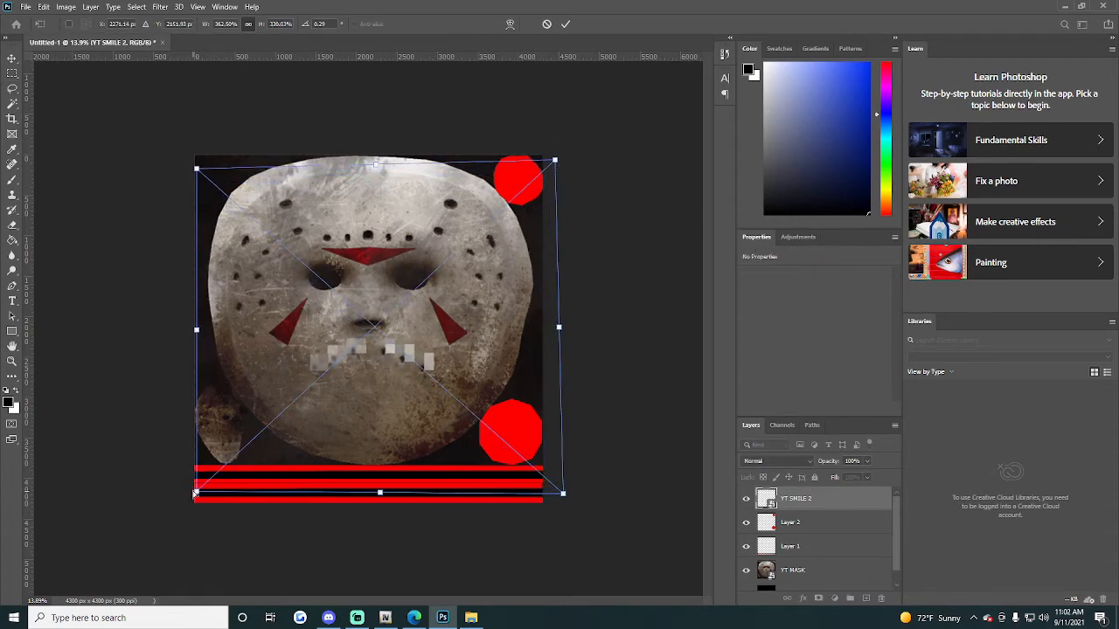
pyautogui.moveTo(197, 494); pyautogui.dragTo(197, 498)
pyautogui.moveTo(563, 494); pyautogui.dragTo(535, 484)
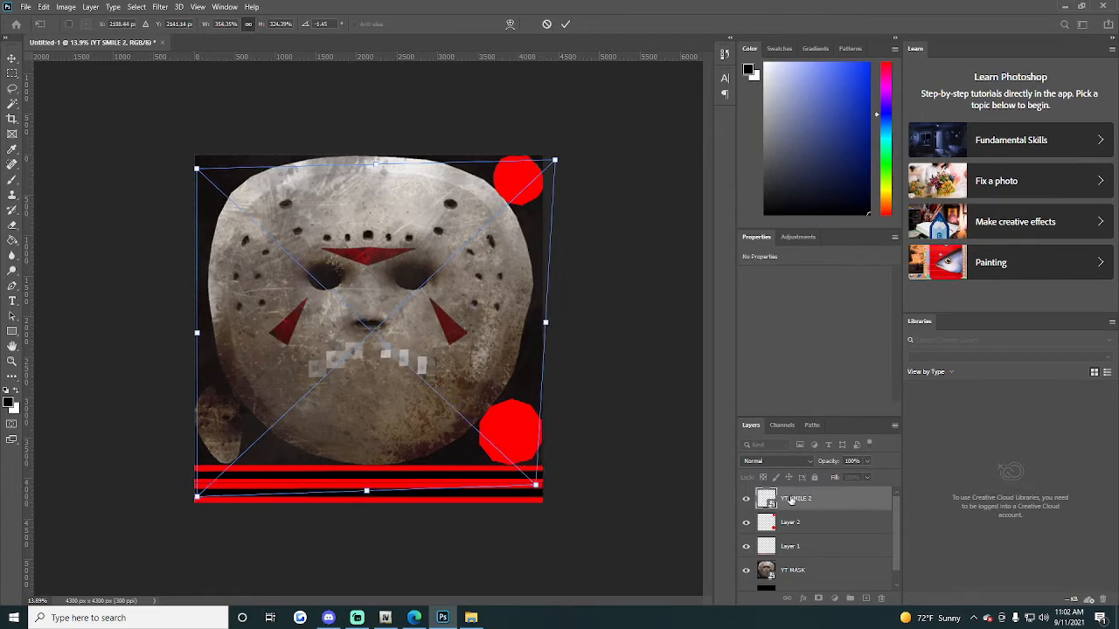
pyautogui.press('Return')
pyautogui.press('l')
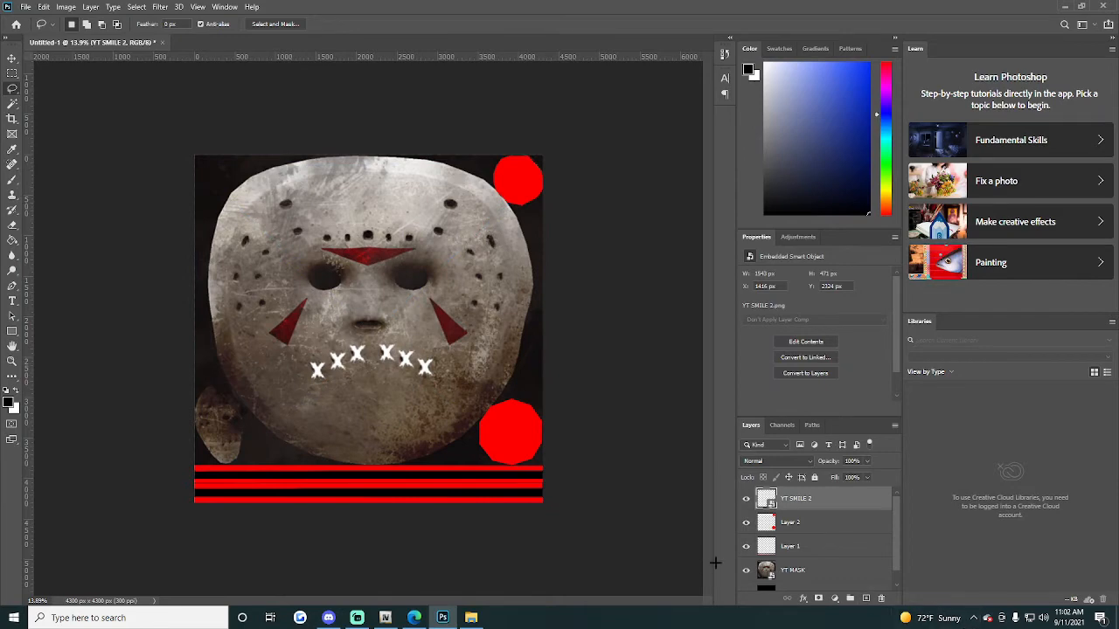
# Step: Apply a Color Overlay to the YT SMILE 2 layer, using the bright red sampled from the lower red circle
pyautogui.doubleClick(820, 499)
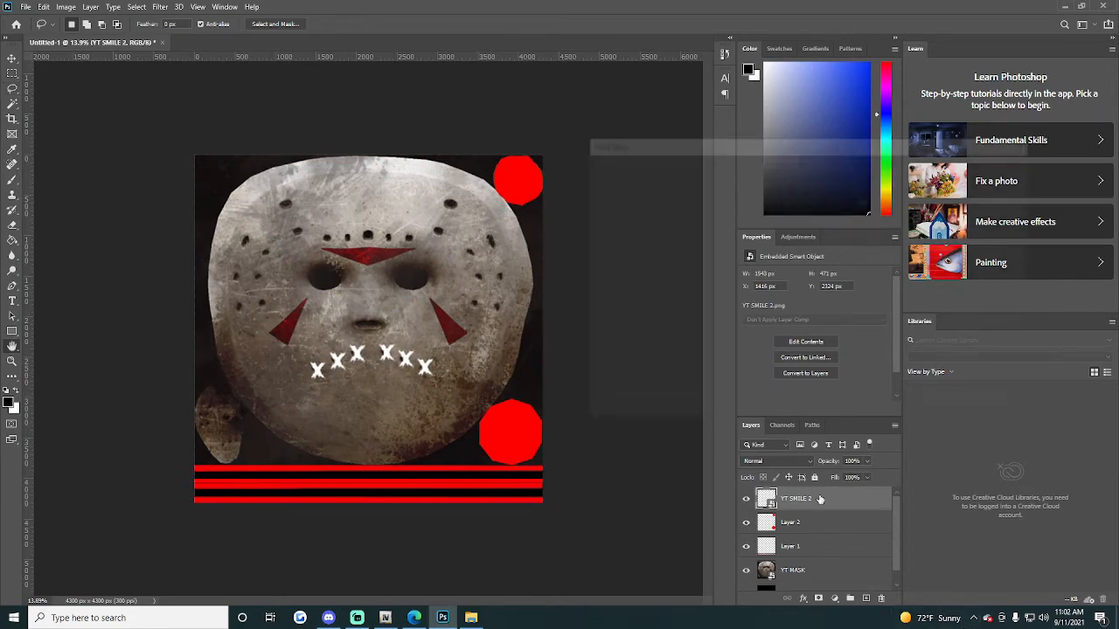
pyautogui.click(603, 304)
pyautogui.click(874, 185)
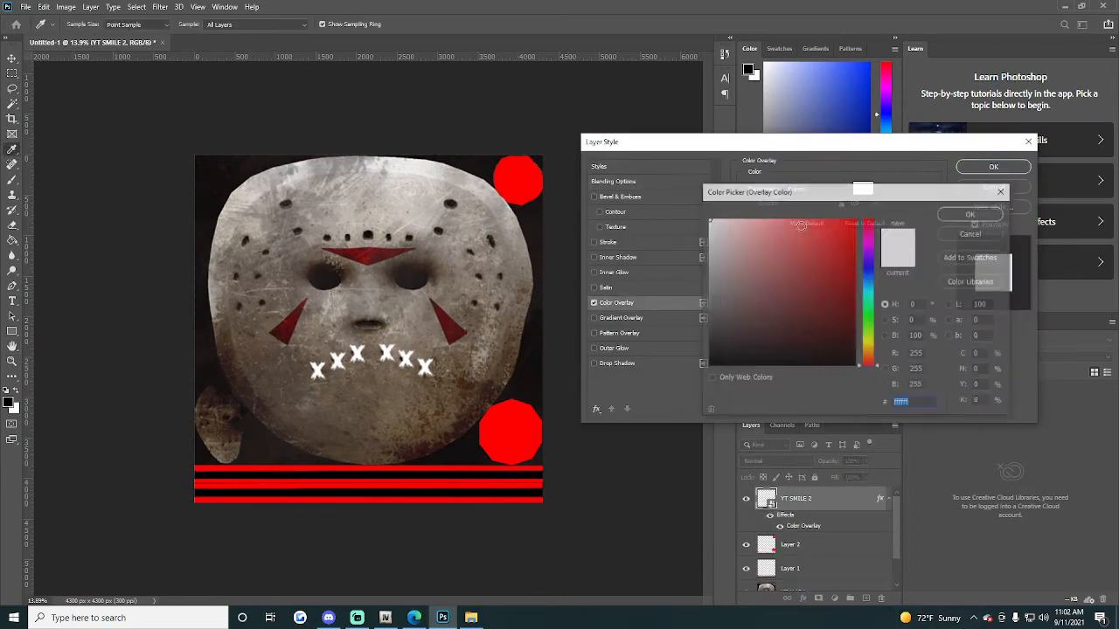
pyautogui.click(523, 432)
pyautogui.click(971, 214)
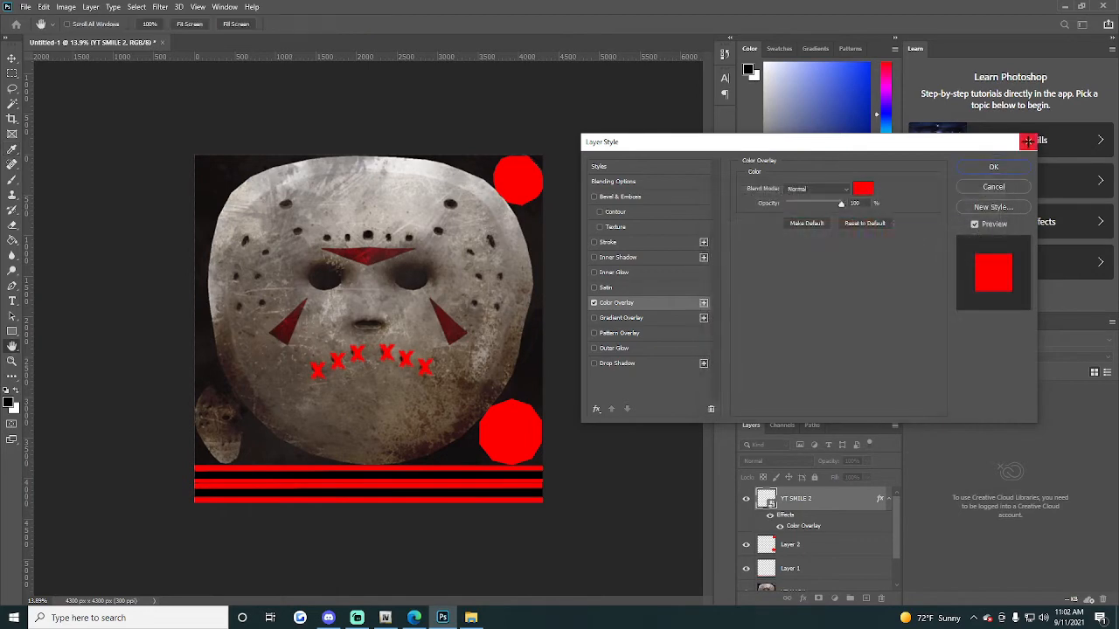
pyautogui.click(993, 166)
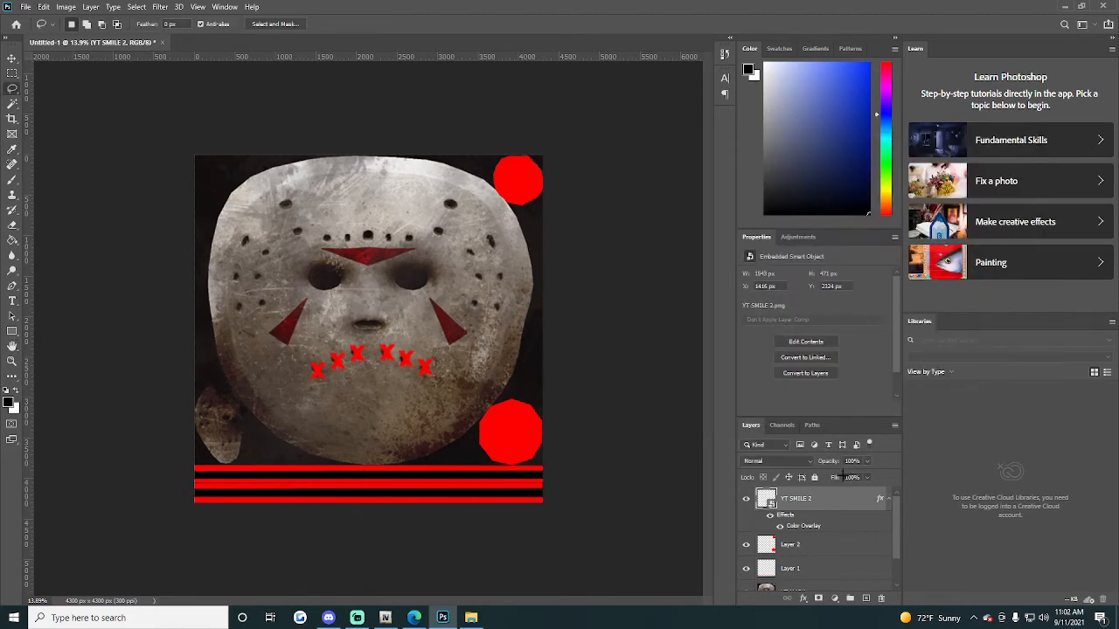
pyautogui.rightClick(837, 499)
pyautogui.rightClick(825, 497)
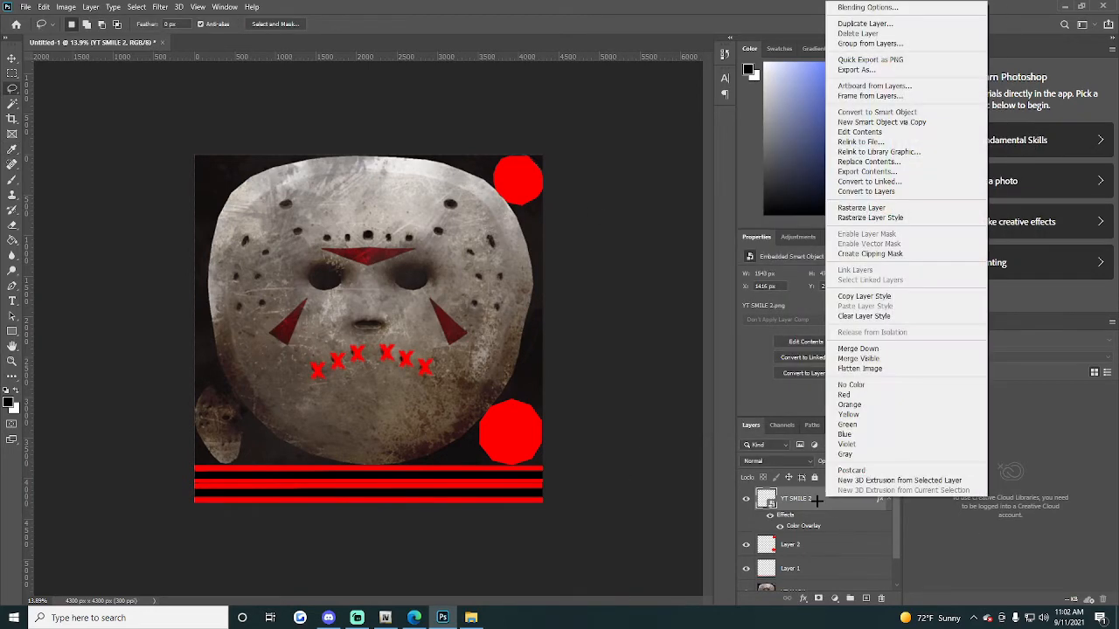
pyautogui.rightClick(811, 498)
pyautogui.click(815, 507)
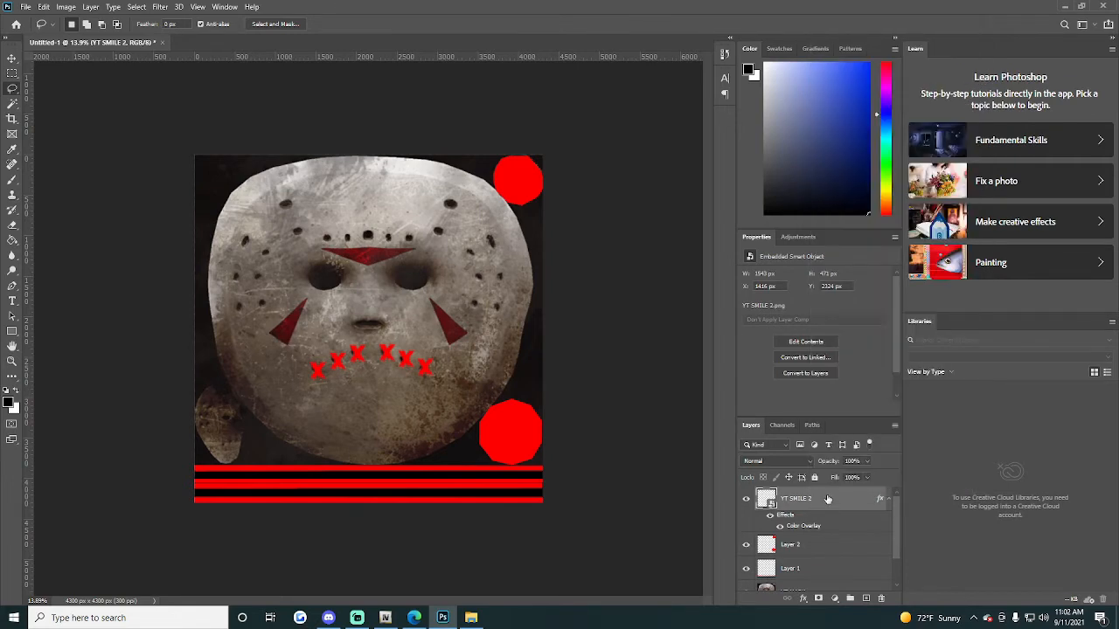
pyautogui.doubleClick(828, 497)
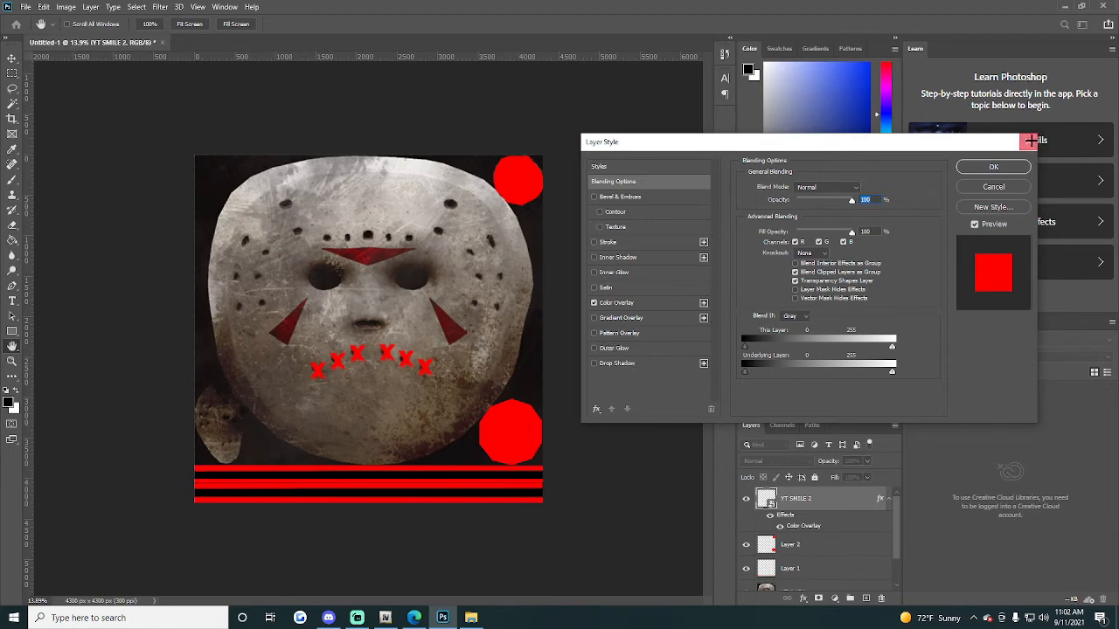
pyautogui.click(1028, 140)
# Step: Switch to Discord and browse the clothing-pngs images for another graphic that suits the mask, such as a drip
pyautogui.click(329, 618)
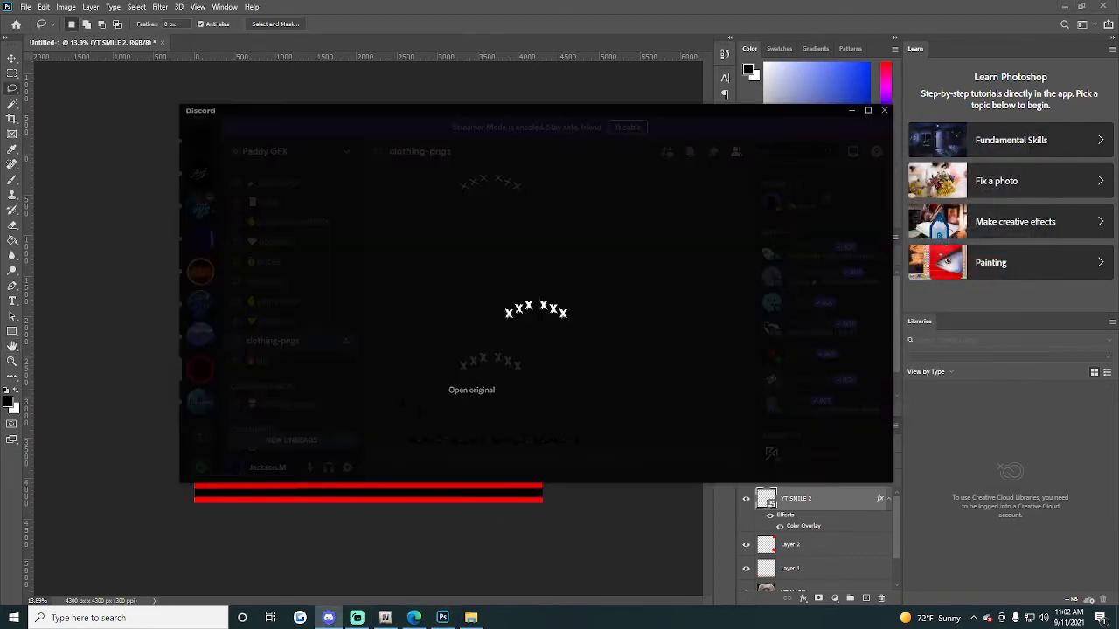
pyautogui.click(550, 407)
pyautogui.scroll(-15, 529, 393)
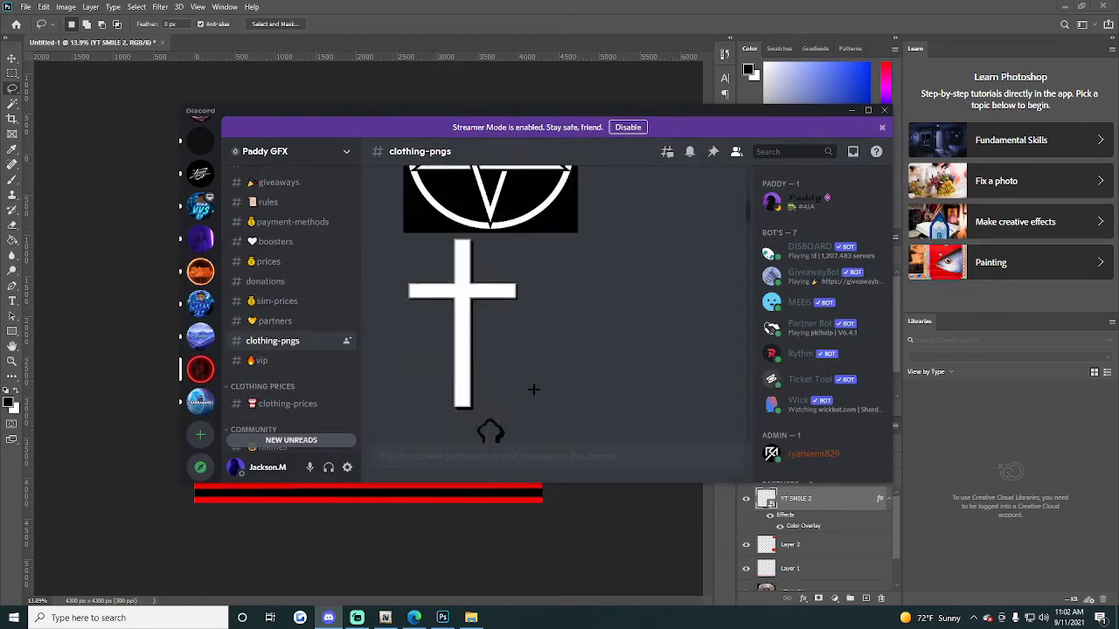
pyautogui.scroll(-20, 533, 390)
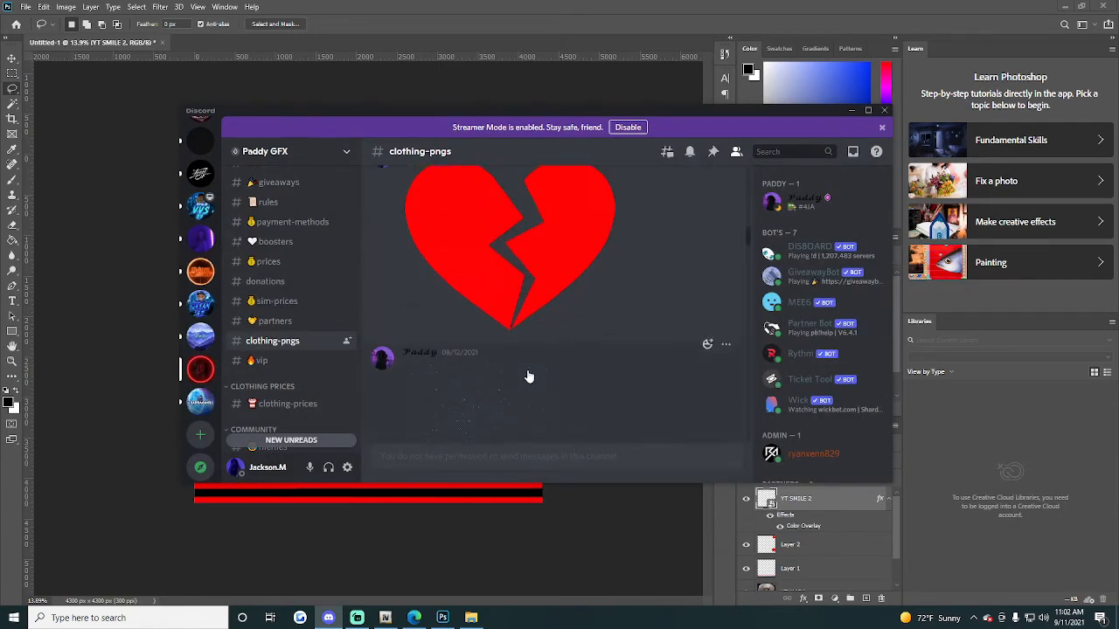
pyautogui.scroll(15, 529, 375)
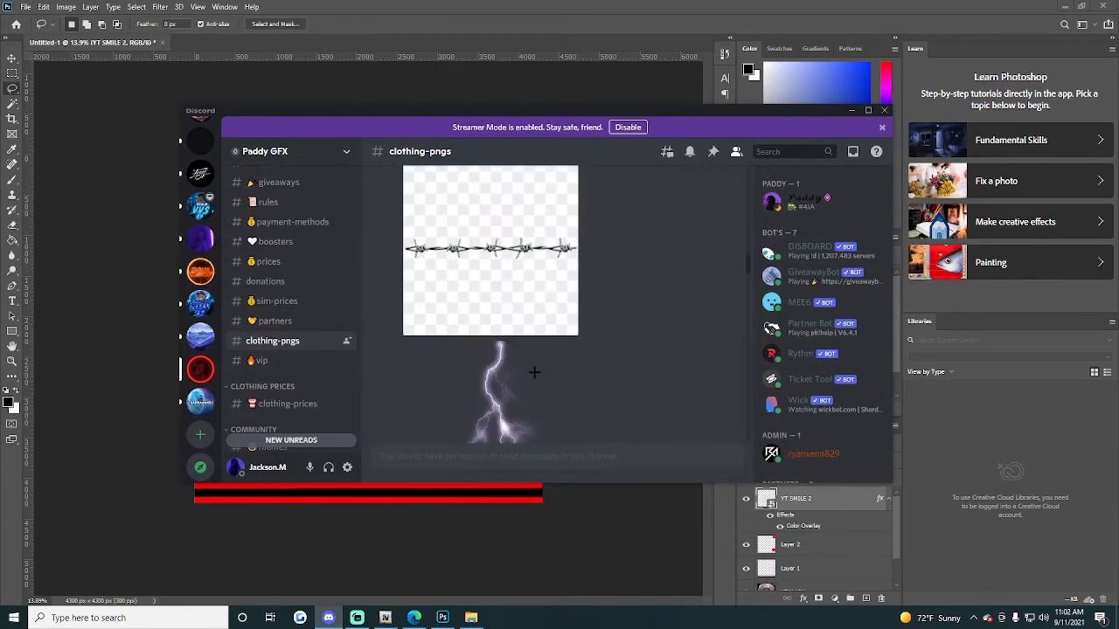
pyautogui.scroll(15, 534, 372)
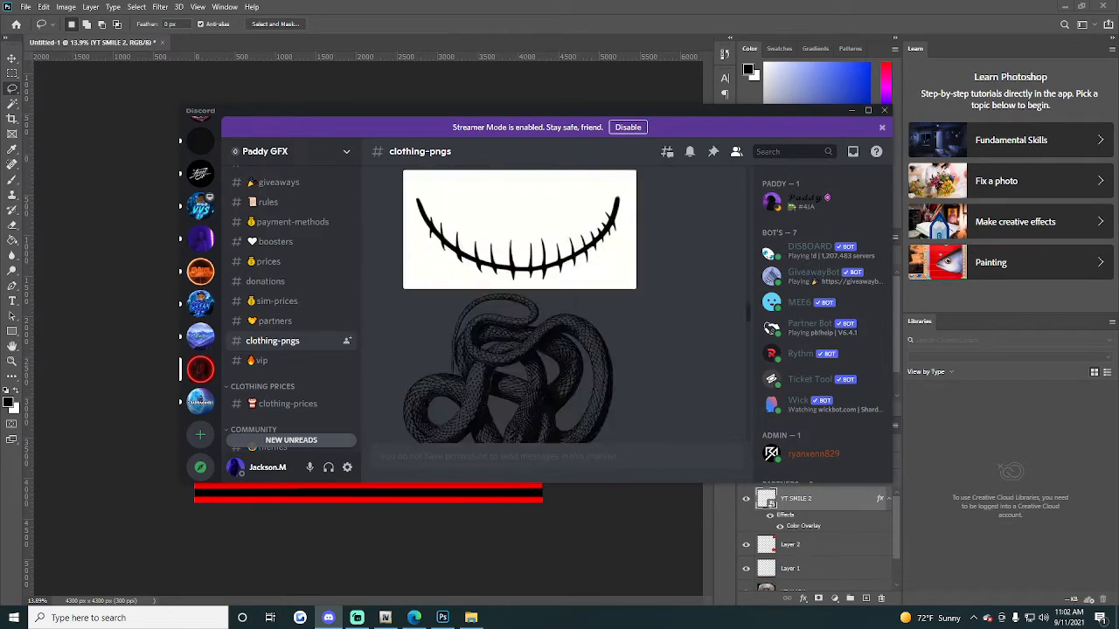
pyautogui.scroll(15, 539, 390)
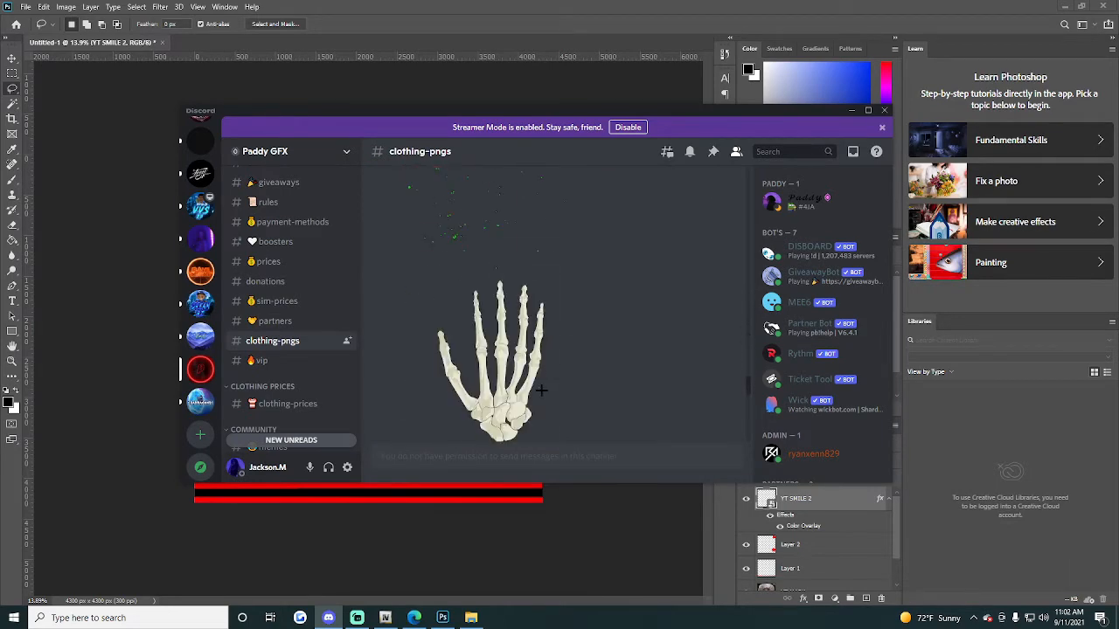
pyautogui.scroll(15, 537, 389)
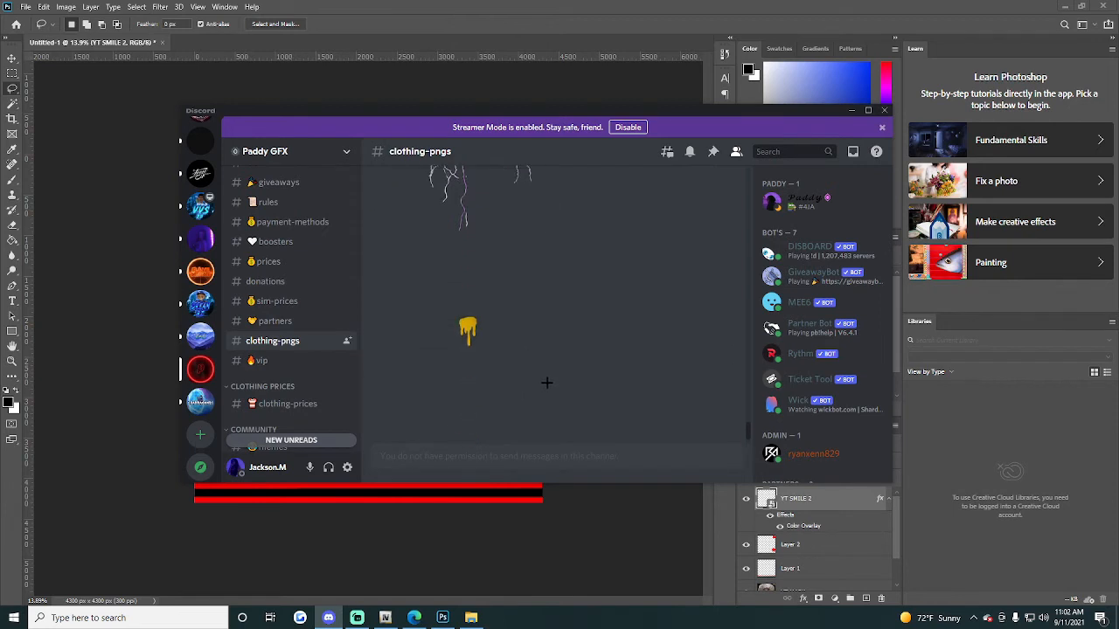
pyautogui.scroll(10, 551, 386)
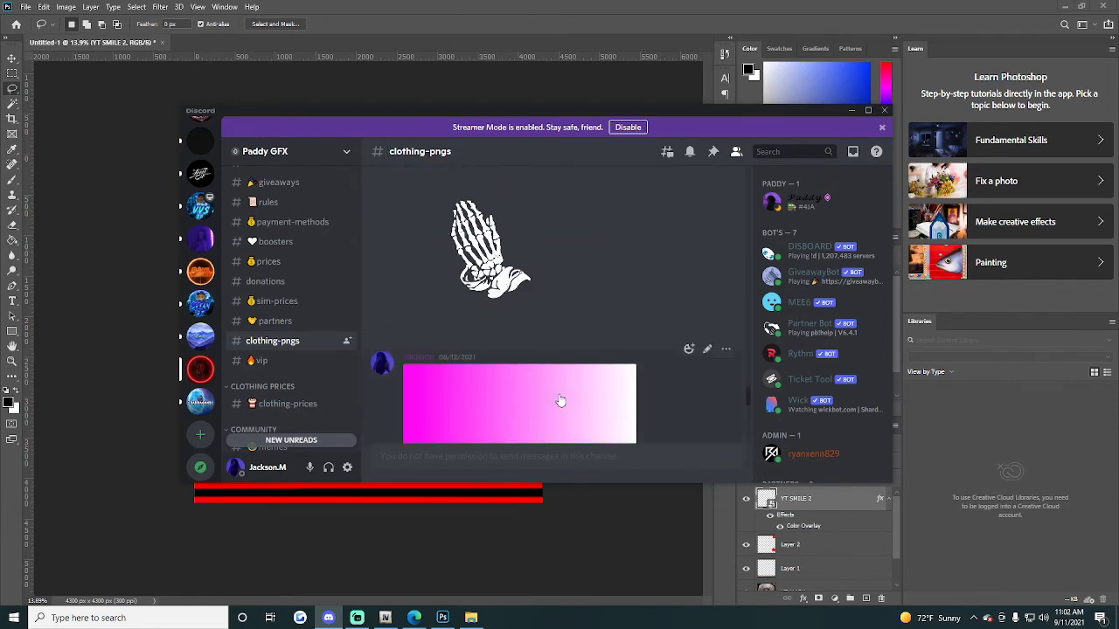
pyautogui.scroll(5, 554, 399)
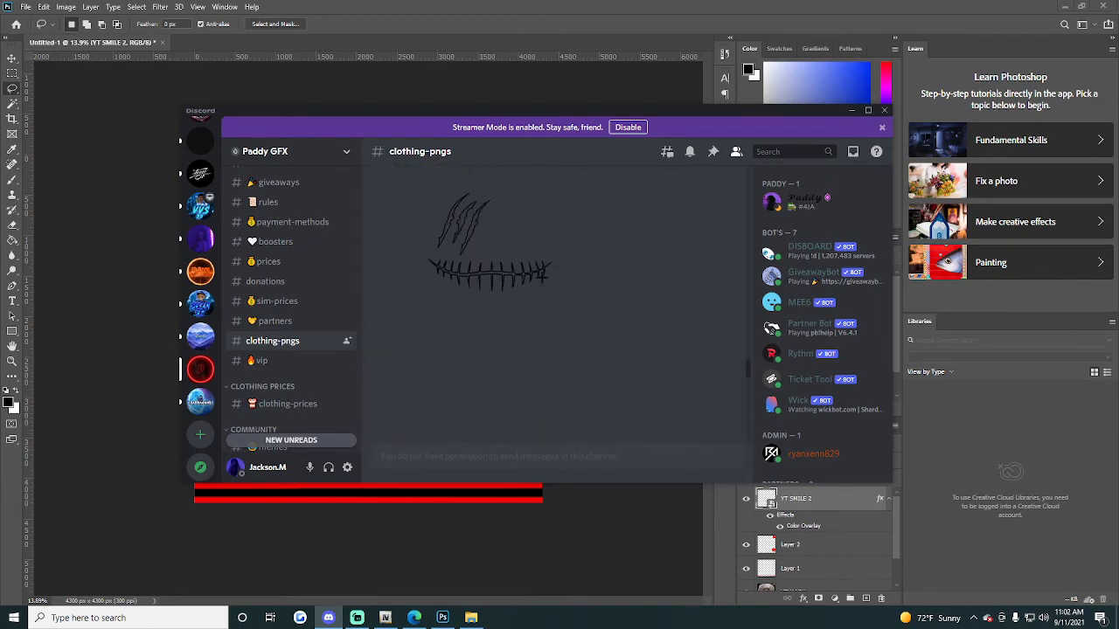
pyautogui.scroll(10, 541, 281)
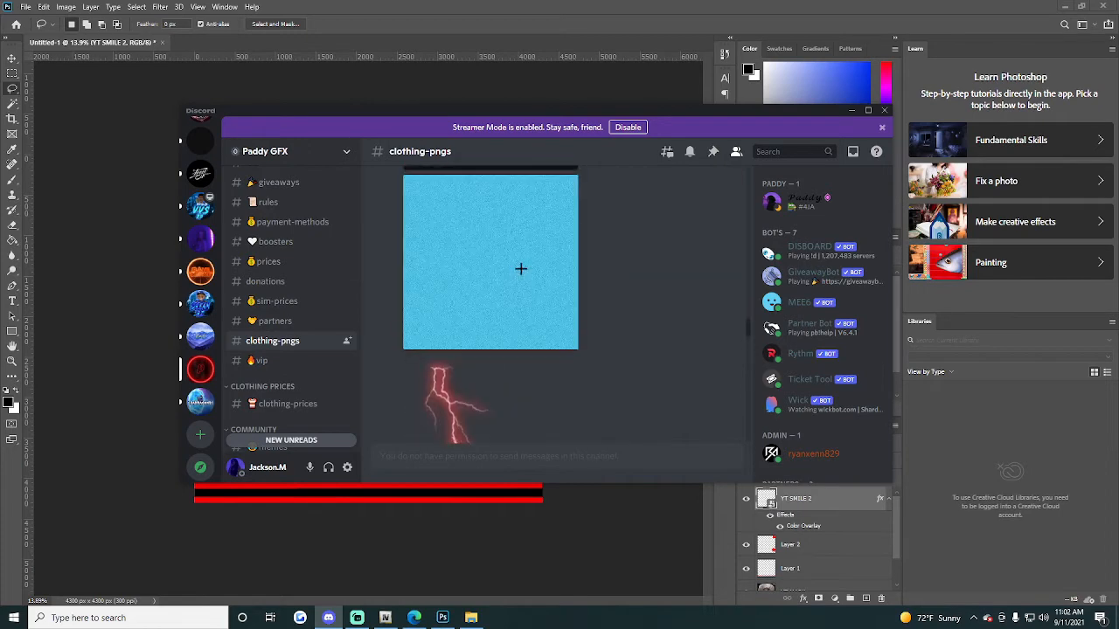
pyautogui.scroll(15, 521, 269)
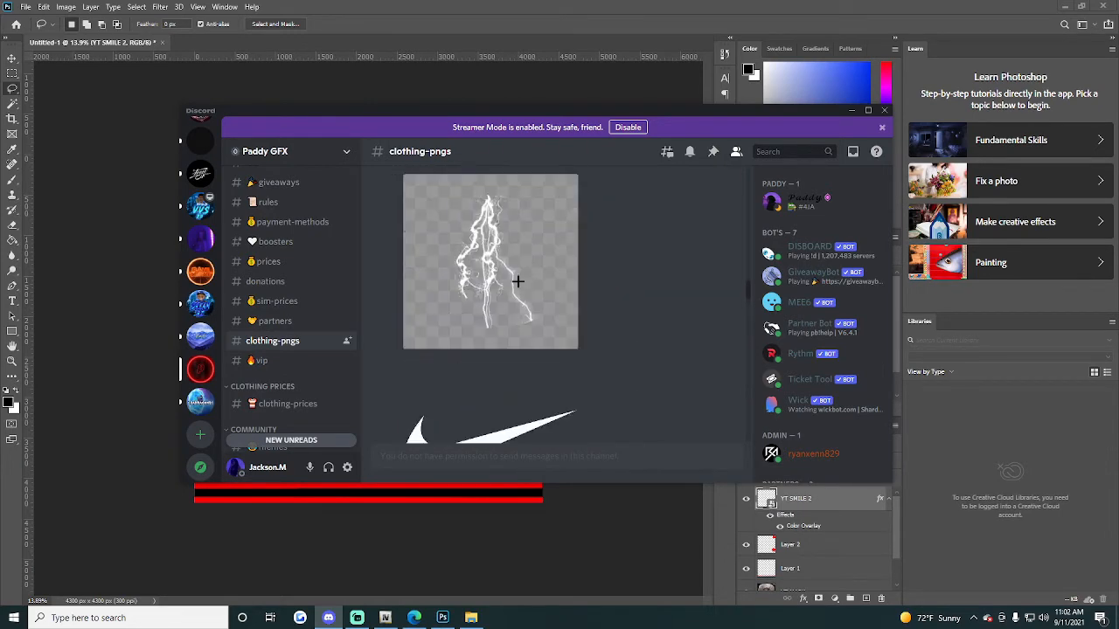
pyautogui.scroll(10, 519, 280)
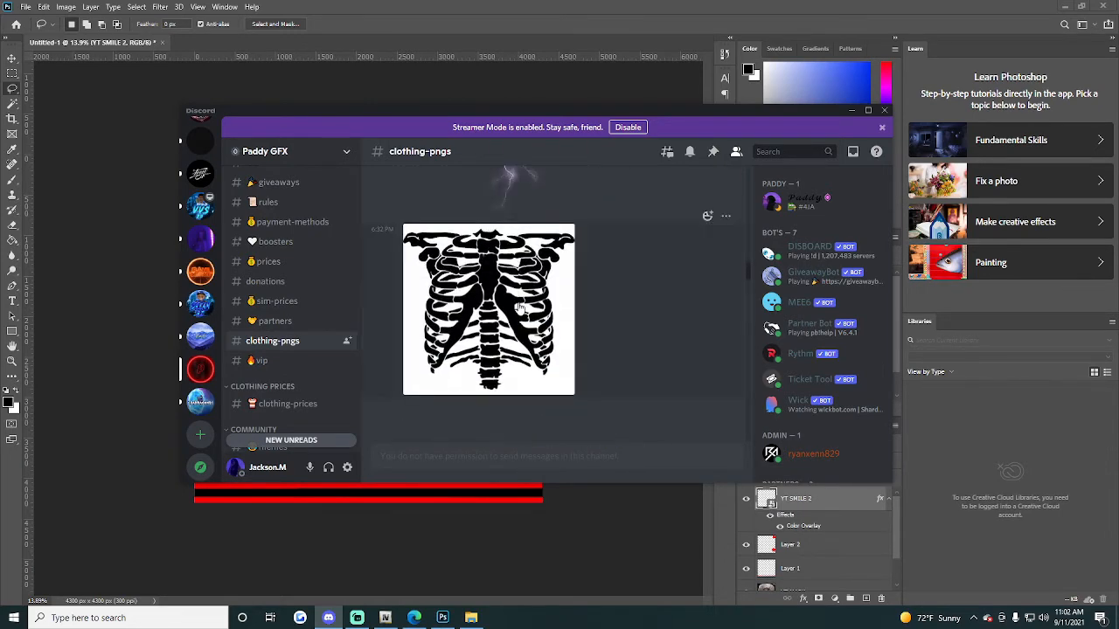
pyautogui.scroll(-3, 521, 307)
# Step: Open the original of the black drip image with the white outline in the browser and save it to Downloads as TEAR
pyautogui.click(517, 352)
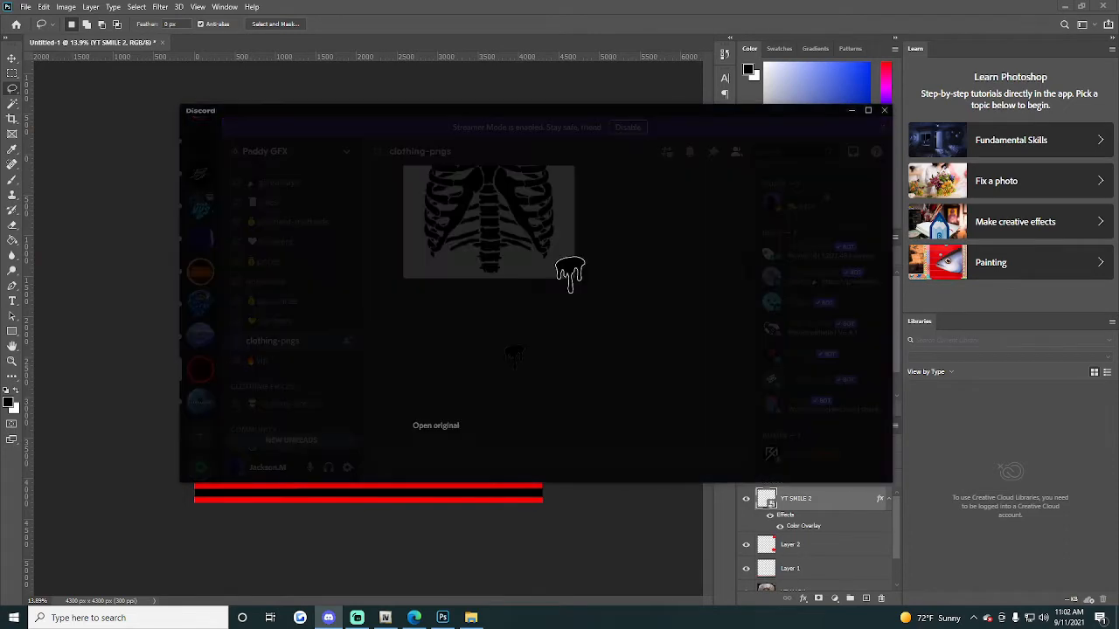
pyautogui.click(451, 425)
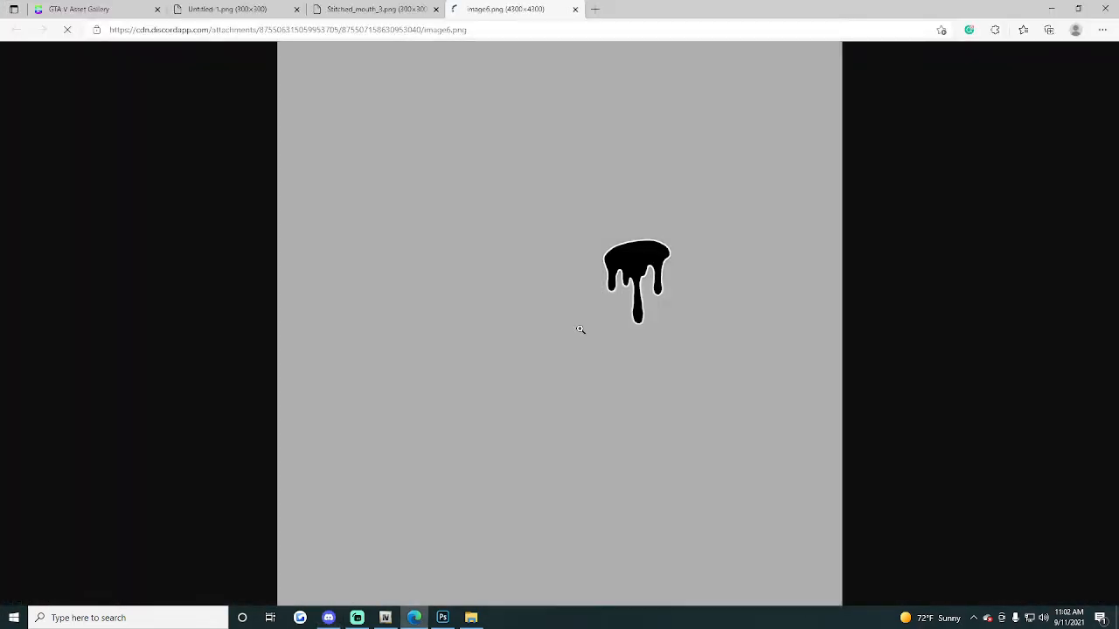
pyautogui.rightClick(641, 308)
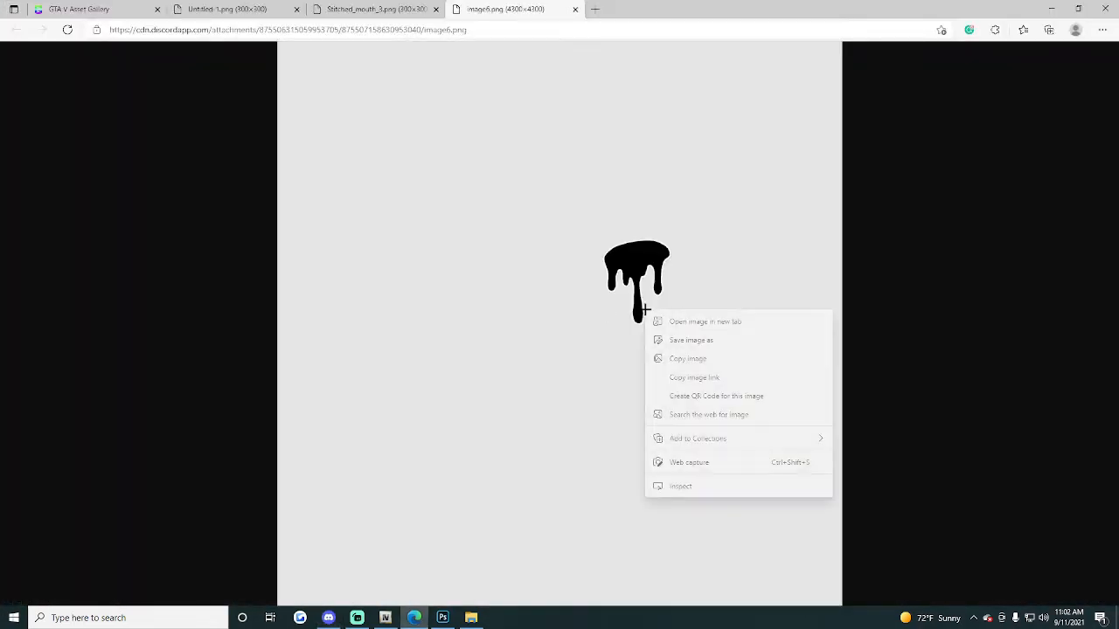
pyautogui.click(692, 340)
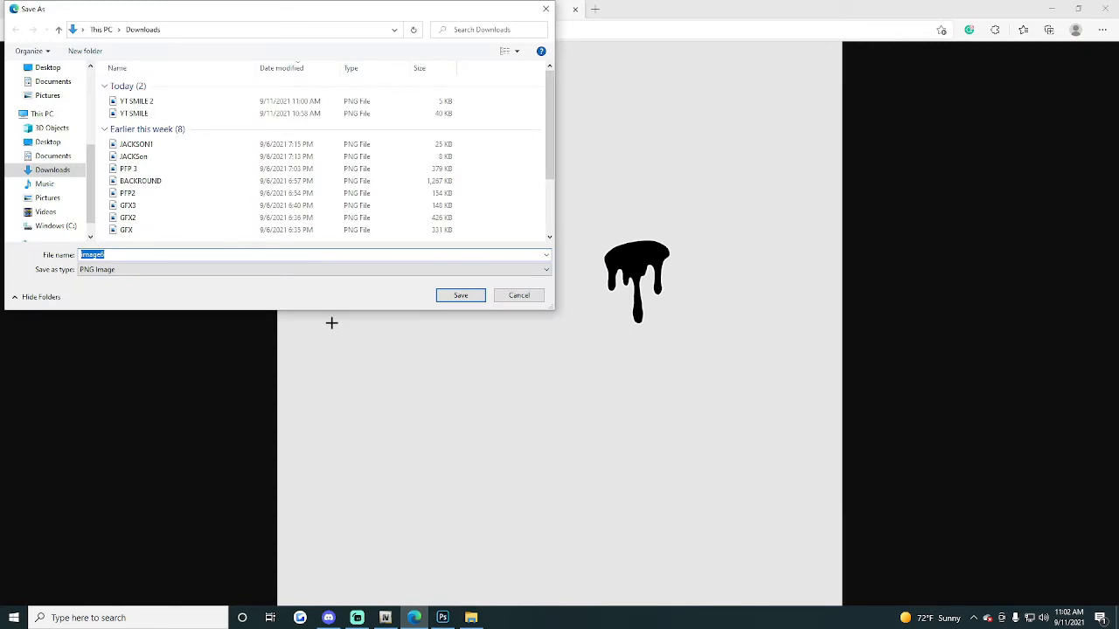
pyautogui.write('TEART')
pyautogui.press('Return')
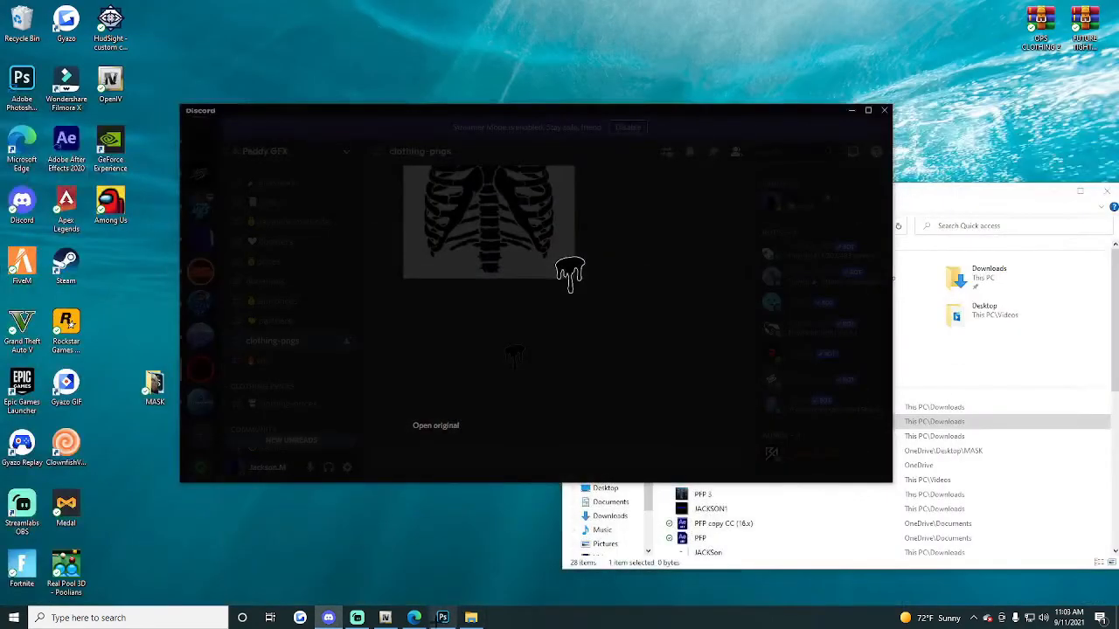
# Step: Return to Photoshop and place TEAR from Downloads just below the mask's left eye hole, the drip about 345 px wide
pyautogui.click(442, 619)
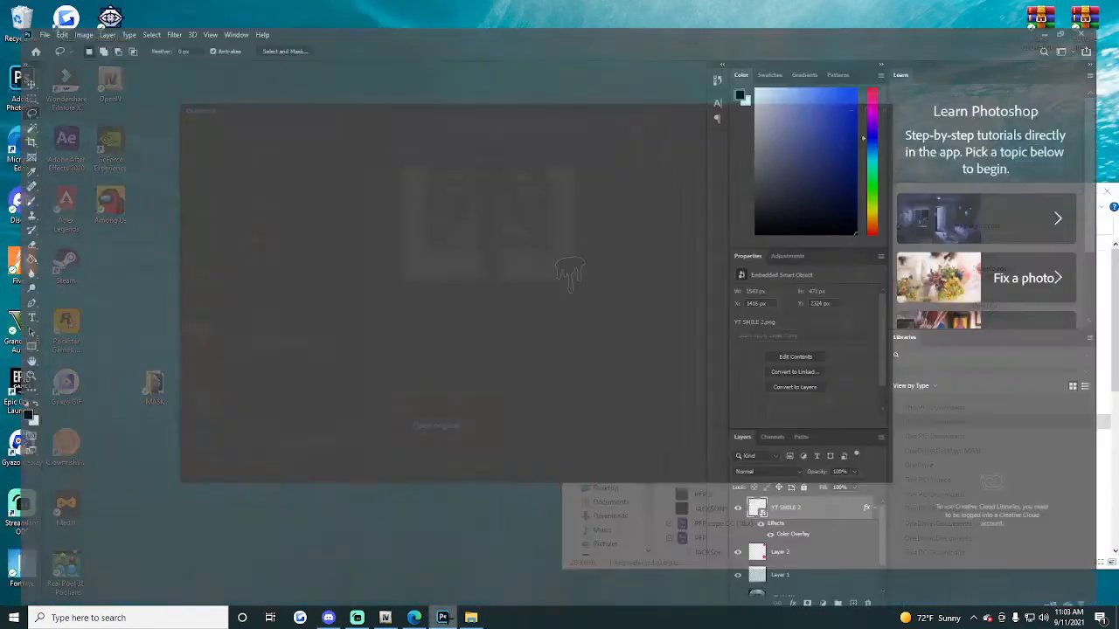
pyautogui.click(469, 619)
pyautogui.moveTo(733, 407); pyautogui.dragTo(348, 263)
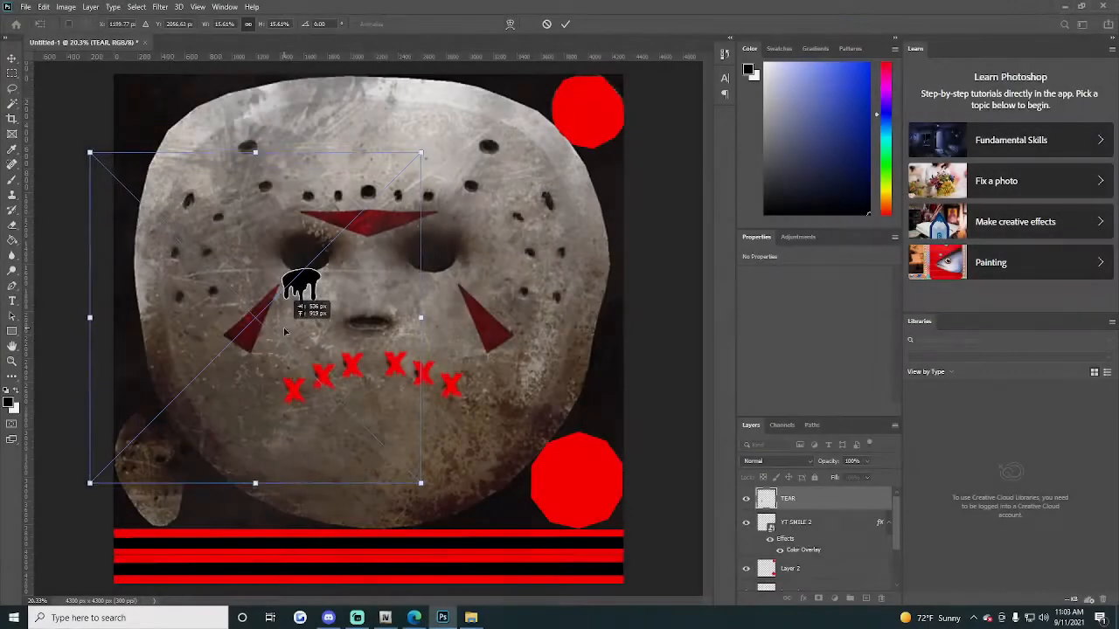
pyautogui.moveTo(284, 284); pyautogui.dragTo(288, 322)
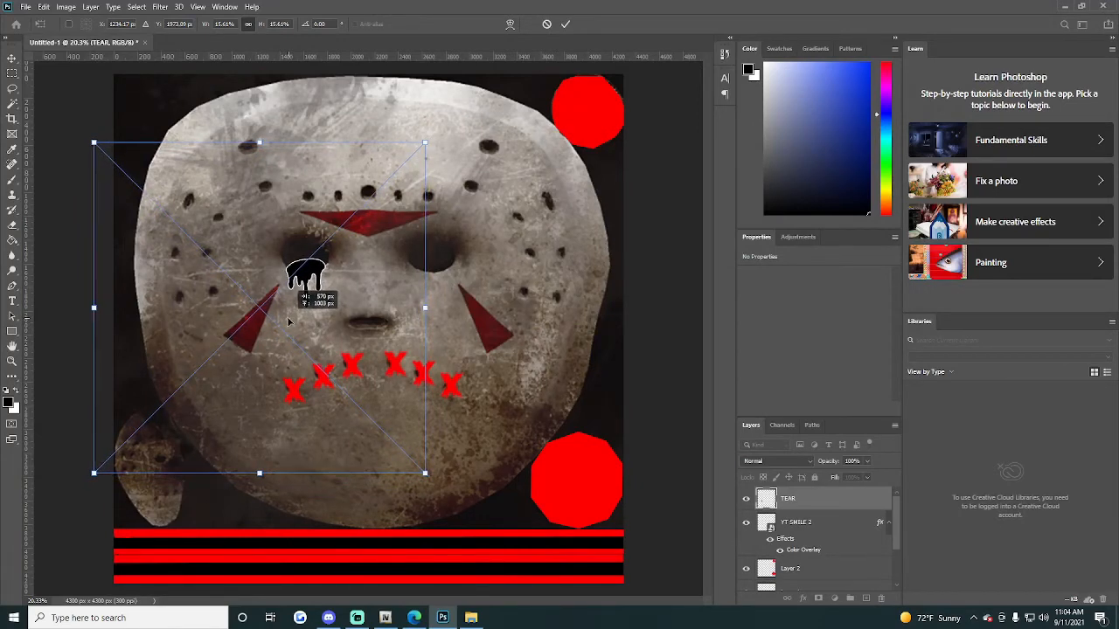
pyautogui.press('Return')
# Step: Apply a red Color Overlay in Normal mode at 100% opacity to the TEAR layer
pyautogui.doubleClick(828, 503)
pyautogui.click(616, 302)
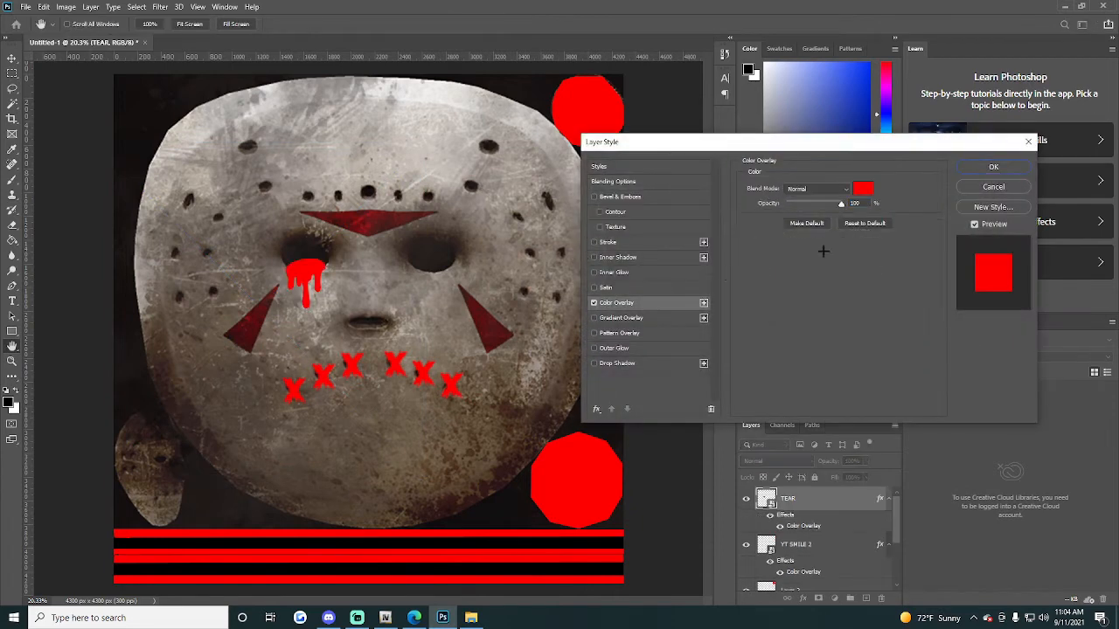
pyautogui.click(994, 166)
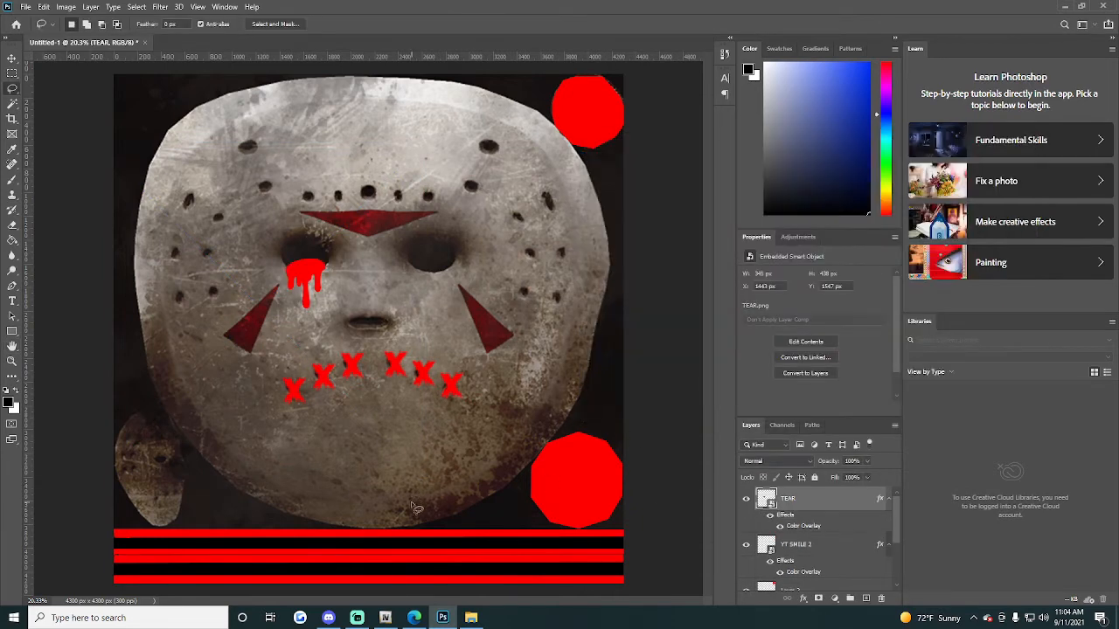
# Step: Switch to Discord, find the outlined black cross among the clothing-pngs images and copy its image link
pyautogui.click(327, 618)
pyautogui.click(717, 382)
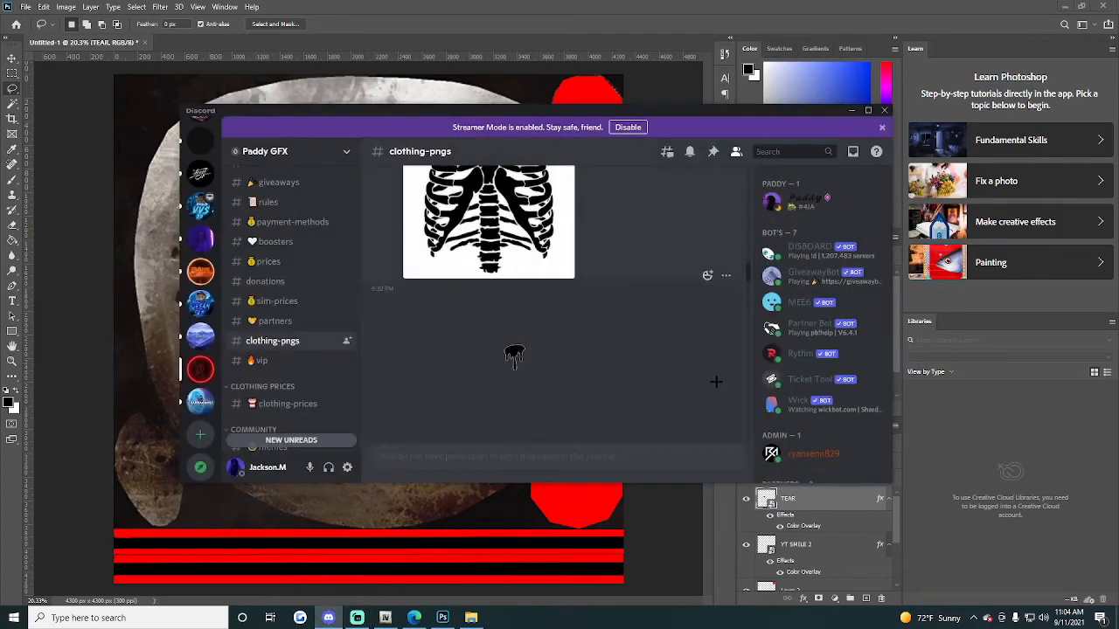
pyautogui.scroll(15, 588, 297)
pyautogui.scroll(10, 559, 298)
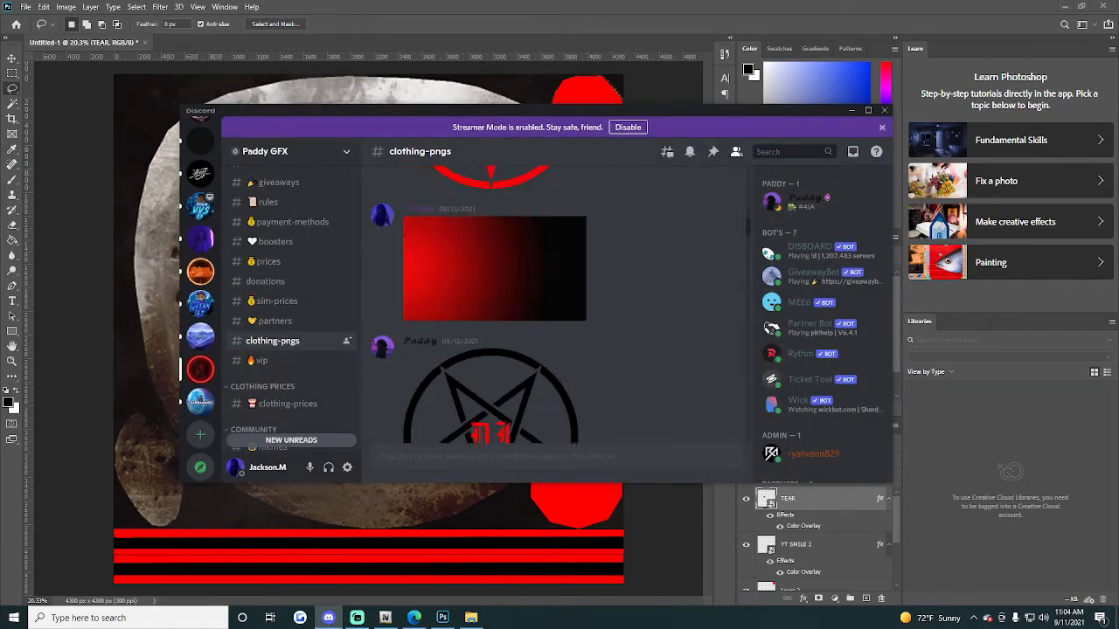
pyautogui.scroll(-6, 551, 325)
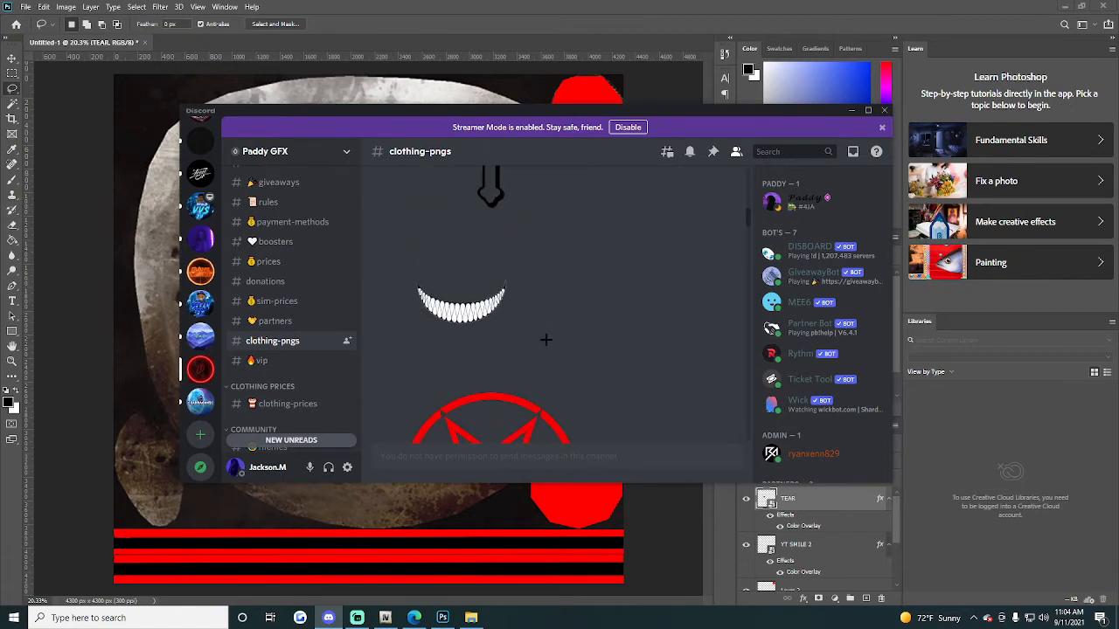
pyautogui.scroll(7, 539, 330)
pyautogui.scroll(-4, 515, 341)
pyautogui.rightClick(513, 350)
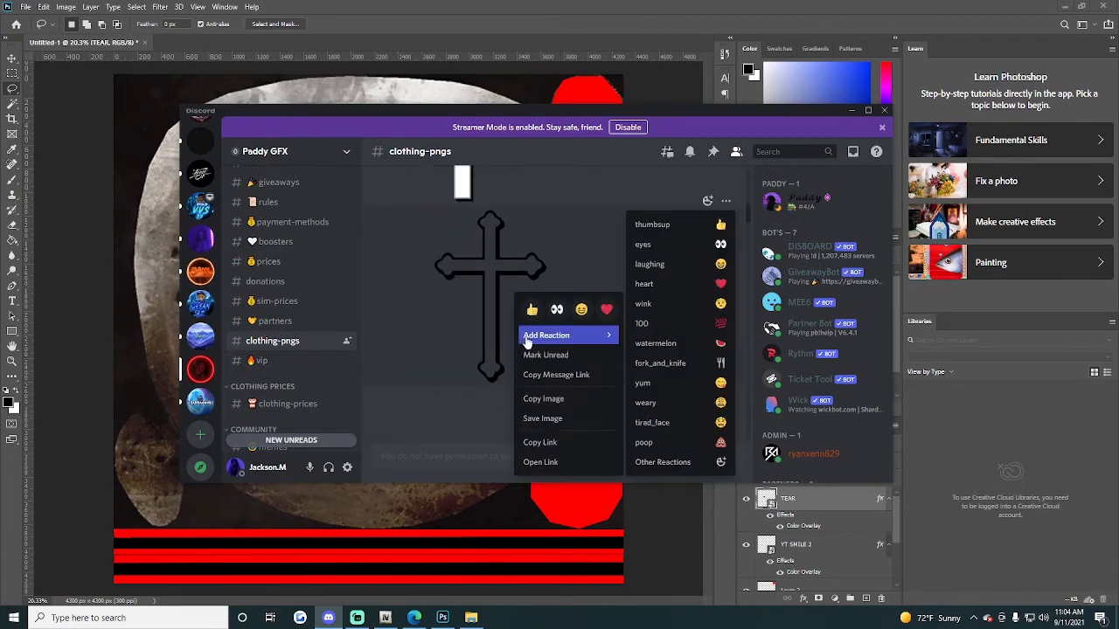
pyautogui.click(555, 442)
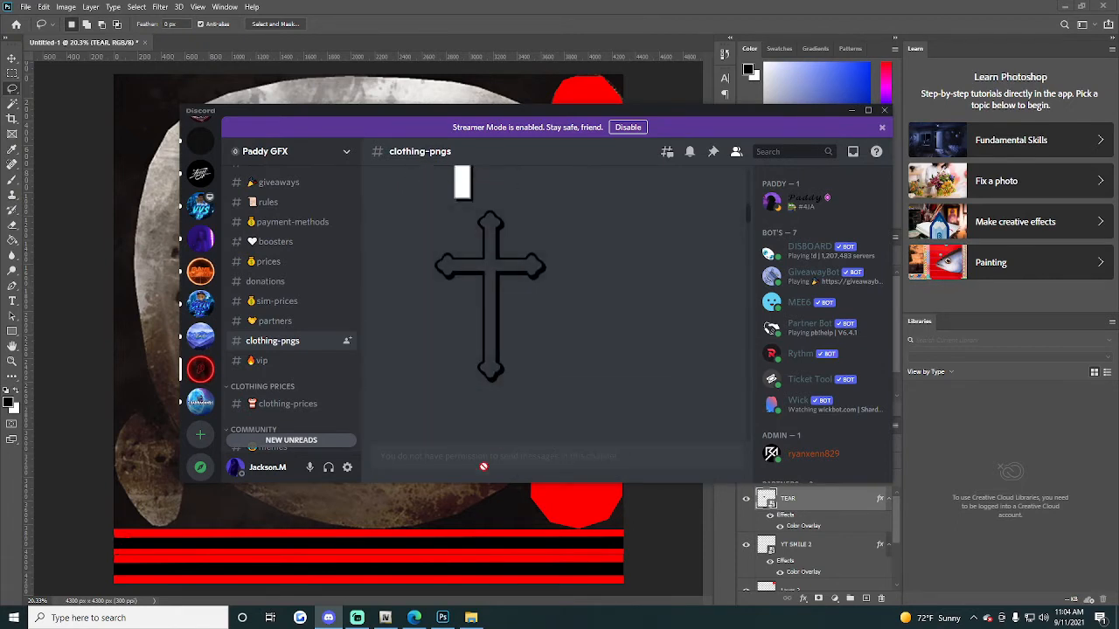
# Step: Switch to the browser, close the leftover tabs beside the drip image and open the copied cross_png.png link
pyautogui.click(415, 618)
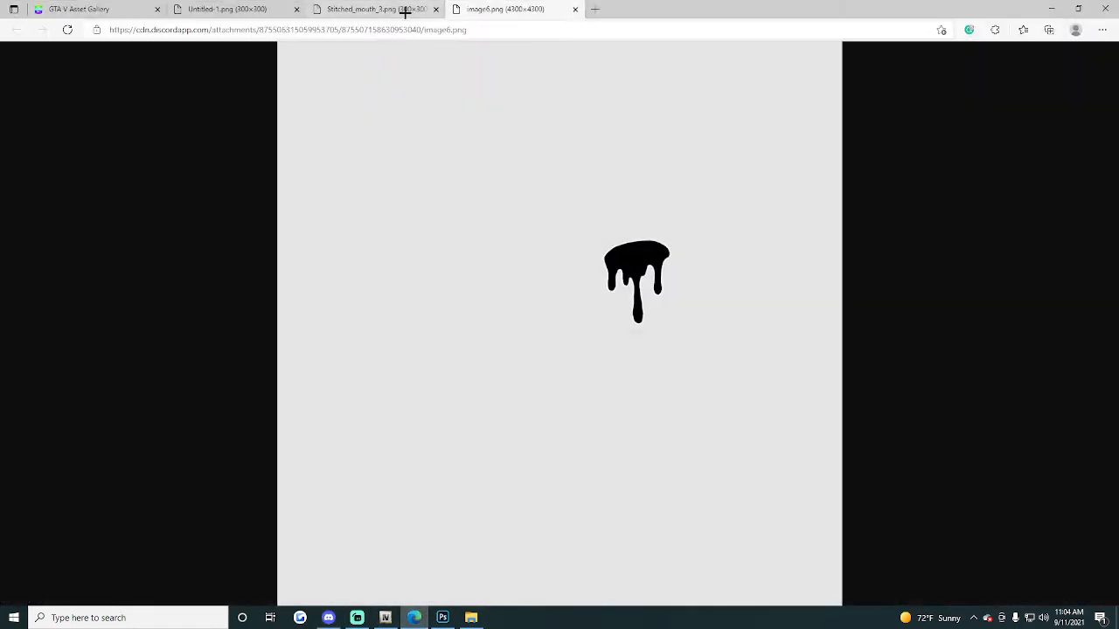
pyautogui.click(295, 9)
pyautogui.click(295, 8)
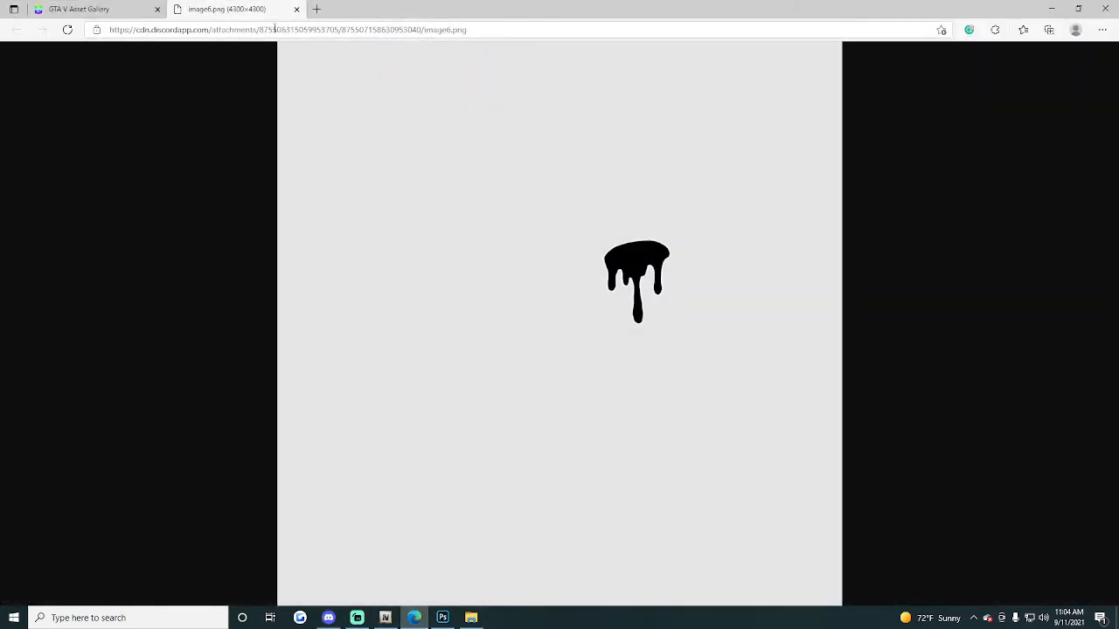
pyautogui.click(158, 9)
pyautogui.click(429, 29)
pyautogui.hotkey('ctrl', 'v')
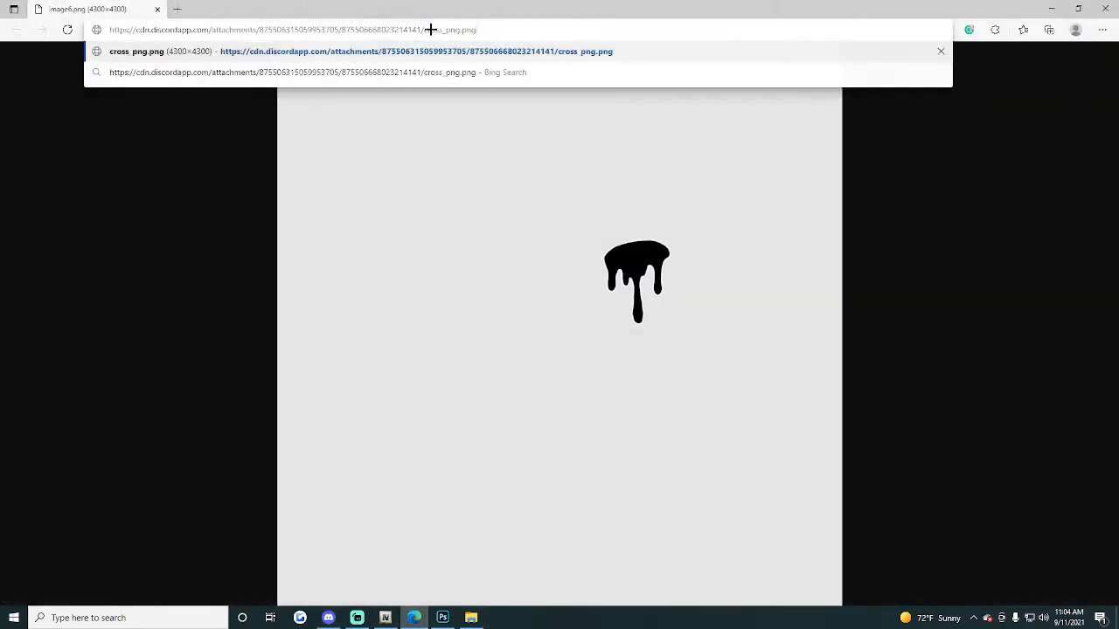
pyautogui.press('Return')
# Step: Save the cross image to Downloads as a PNG named CROSS
pyautogui.rightClick(529, 318)
pyautogui.click(579, 342)
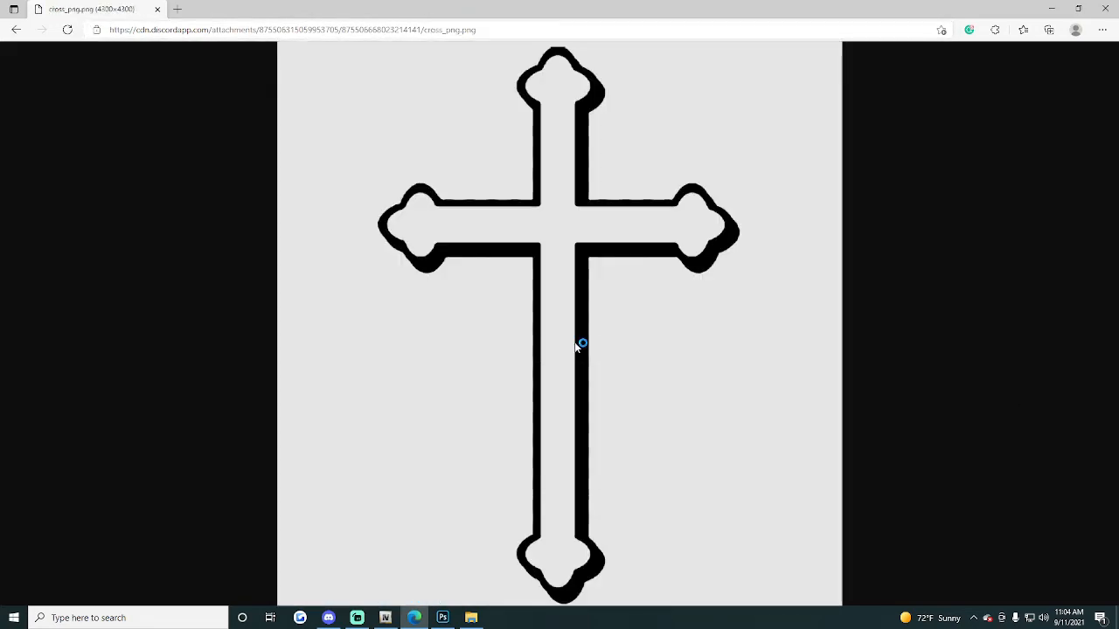
pyautogui.write('CROSS')
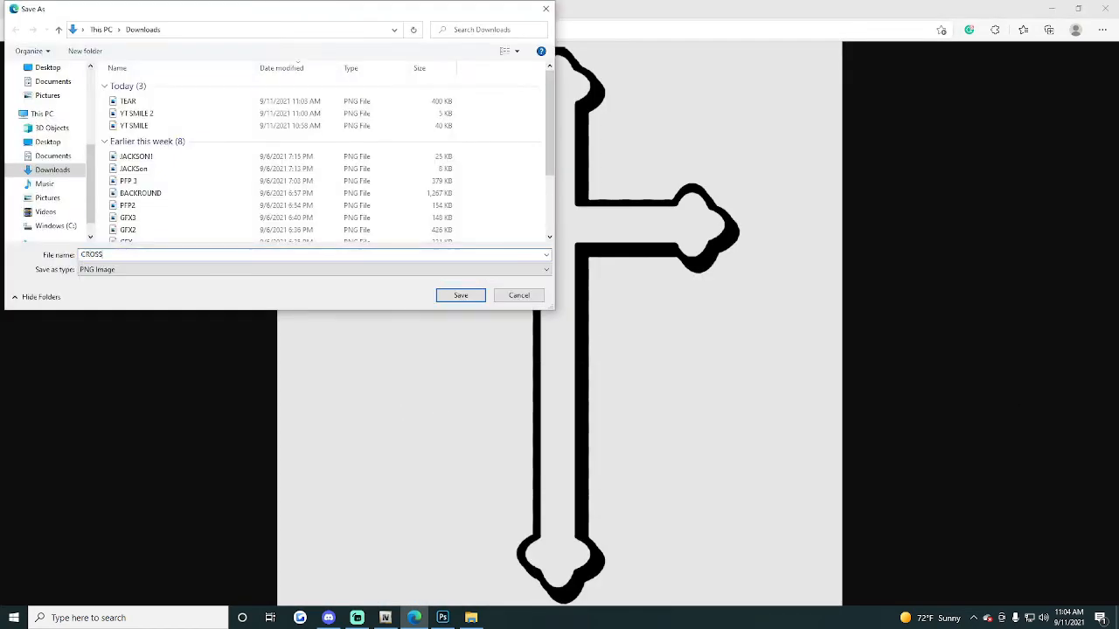
pyautogui.press('Return')
# Step: Return to Photoshop and place CROSS from Downloads below the mask's right eye hole, scaled to about 7%
pyautogui.click(1049, 9)
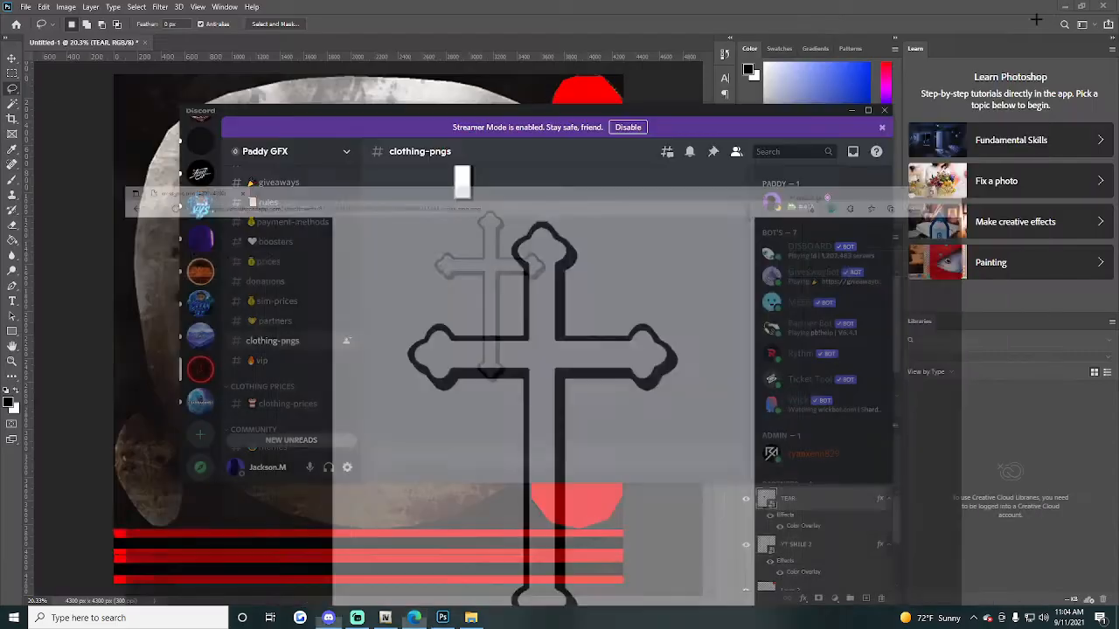
pyautogui.click(444, 618)
pyautogui.click(472, 619)
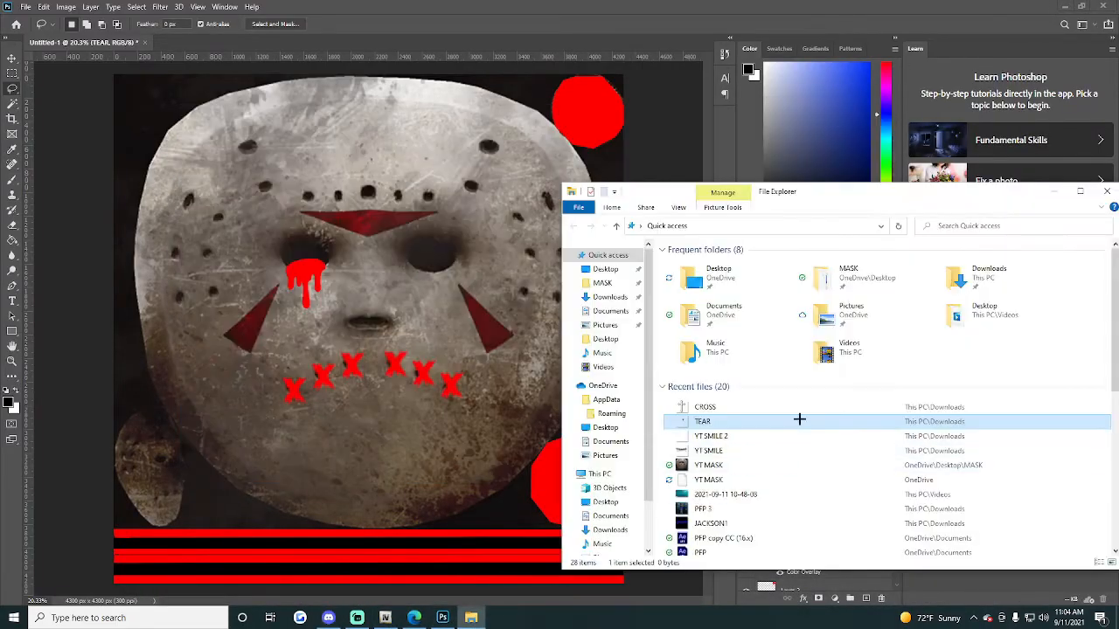
pyautogui.moveTo(748, 407); pyautogui.dragTo(585, 399)
pyautogui.moveTo(444, 356); pyautogui.dragTo(519, 350)
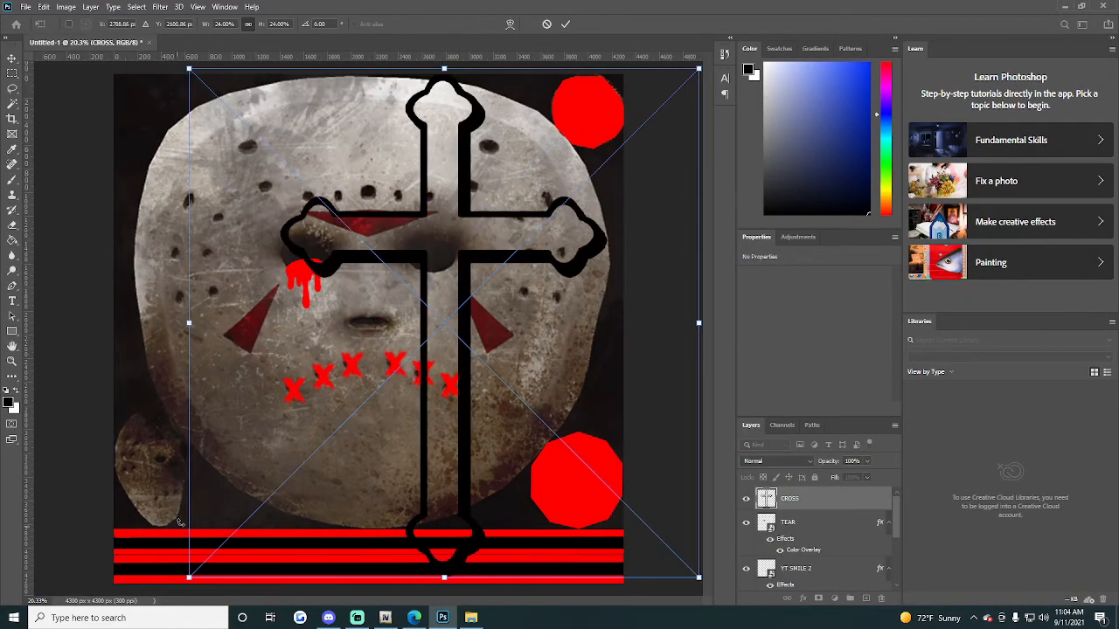
pyautogui.moveTo(184, 588); pyautogui.dragTo(624, 315)
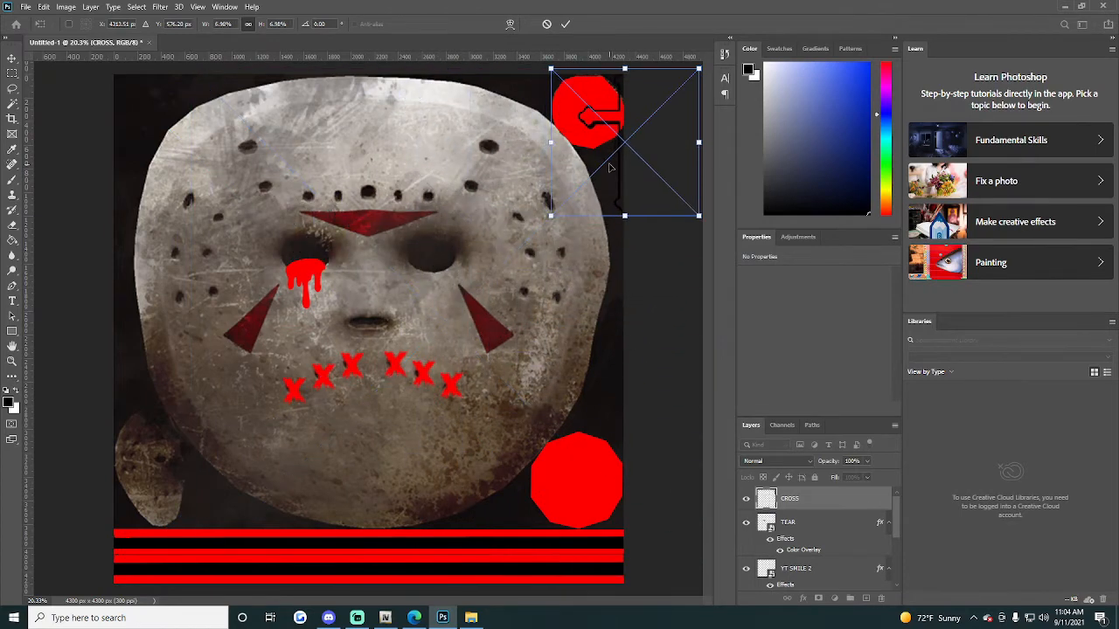
pyautogui.moveTo(610, 173); pyautogui.dragTo(421, 348)
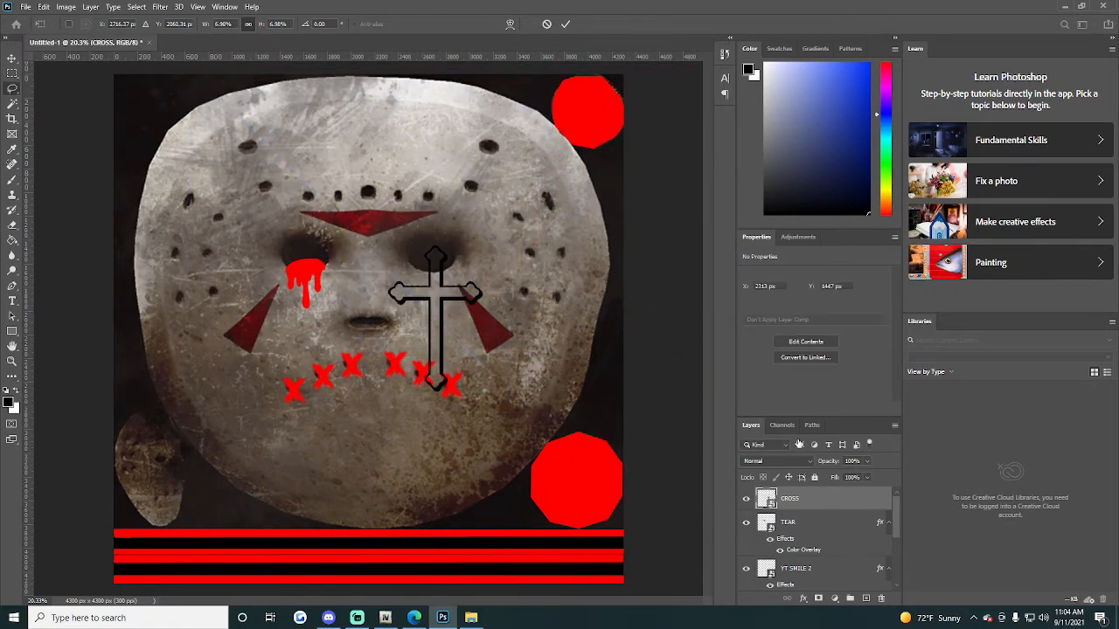
# Step: Apply a red Color Overlay in Normal mode at 100% opacity to the CROSS layer
pyautogui.doubleClick(817, 499)
pyautogui.click(617, 302)
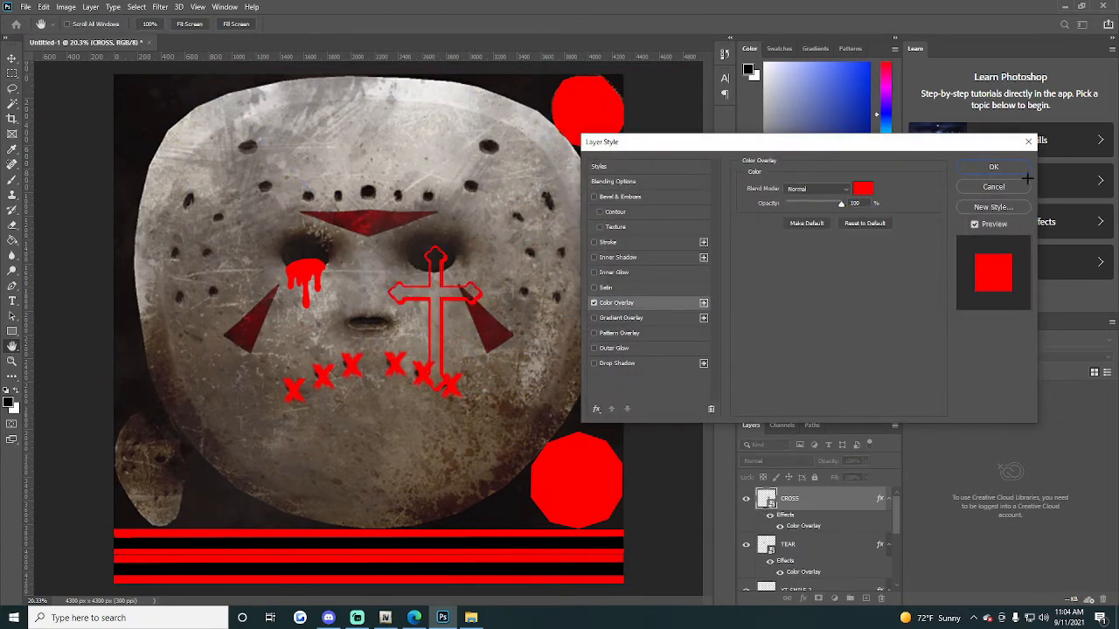
pyautogui.click(990, 165)
# Step: Shrink the cross to about 232 px wide, tilt it about -12.28° and set it just beside the right cheek triangle
pyautogui.hotkey('ctrl', 't')
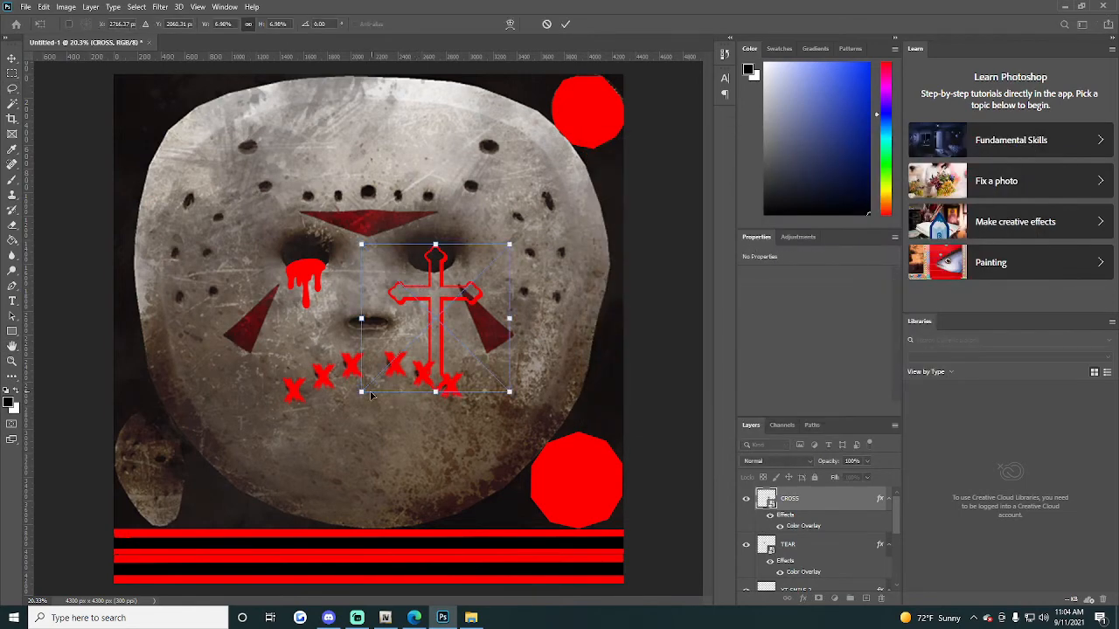
pyautogui.moveTo(373, 397); pyautogui.dragTo(474, 340)
pyautogui.moveTo(479, 300); pyautogui.dragTo(456, 301)
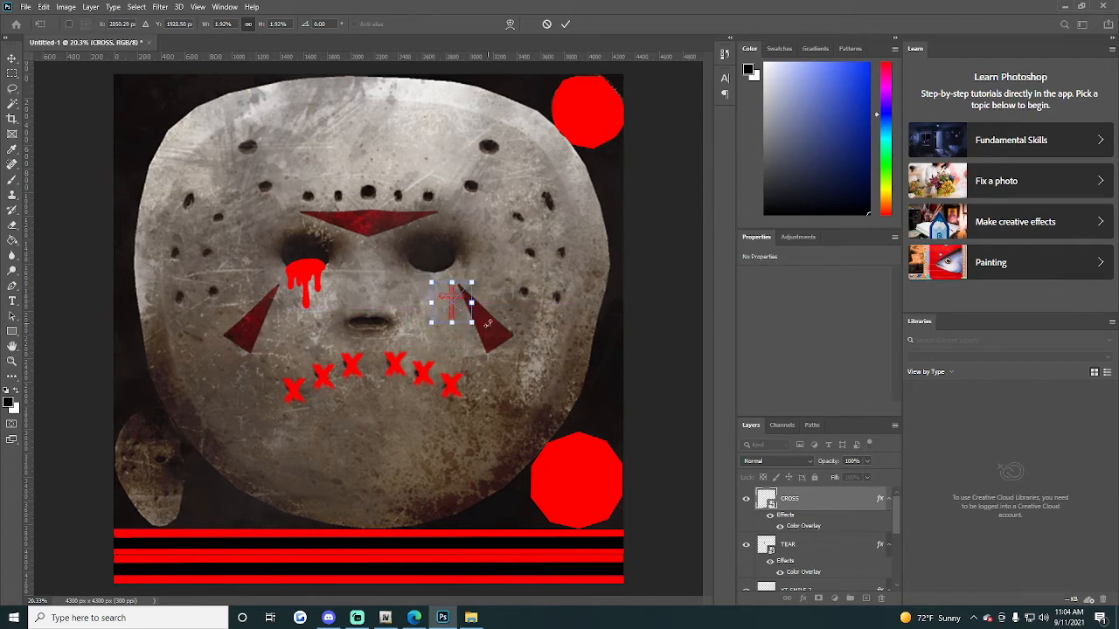
pyautogui.moveTo(449, 305); pyautogui.dragTo(450, 307)
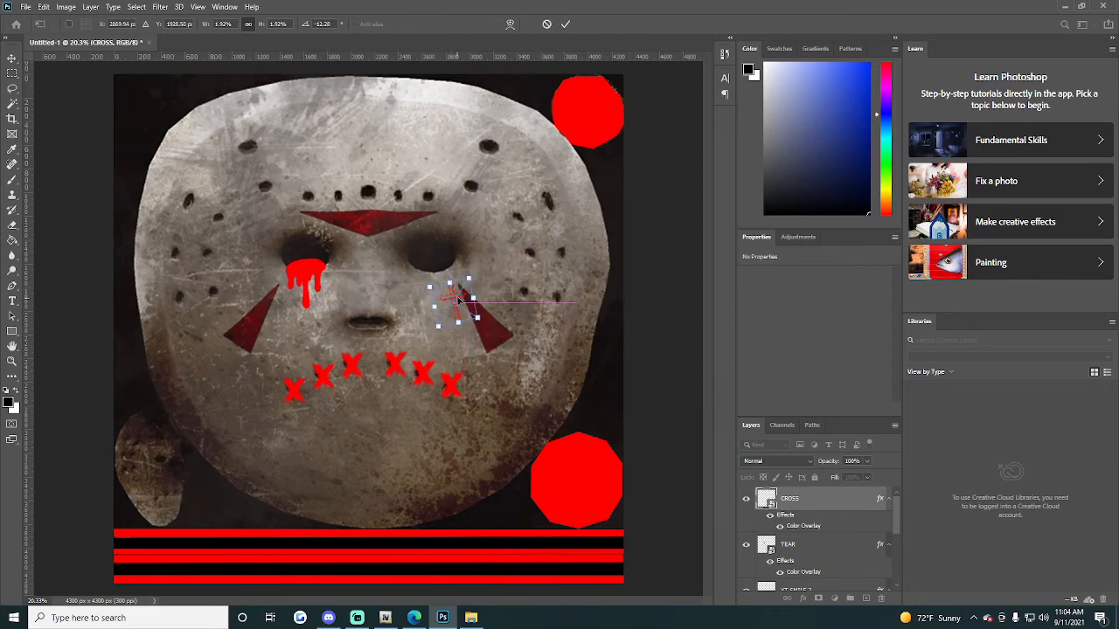
pyautogui.moveTo(469, 277); pyautogui.dragTo(454, 306)
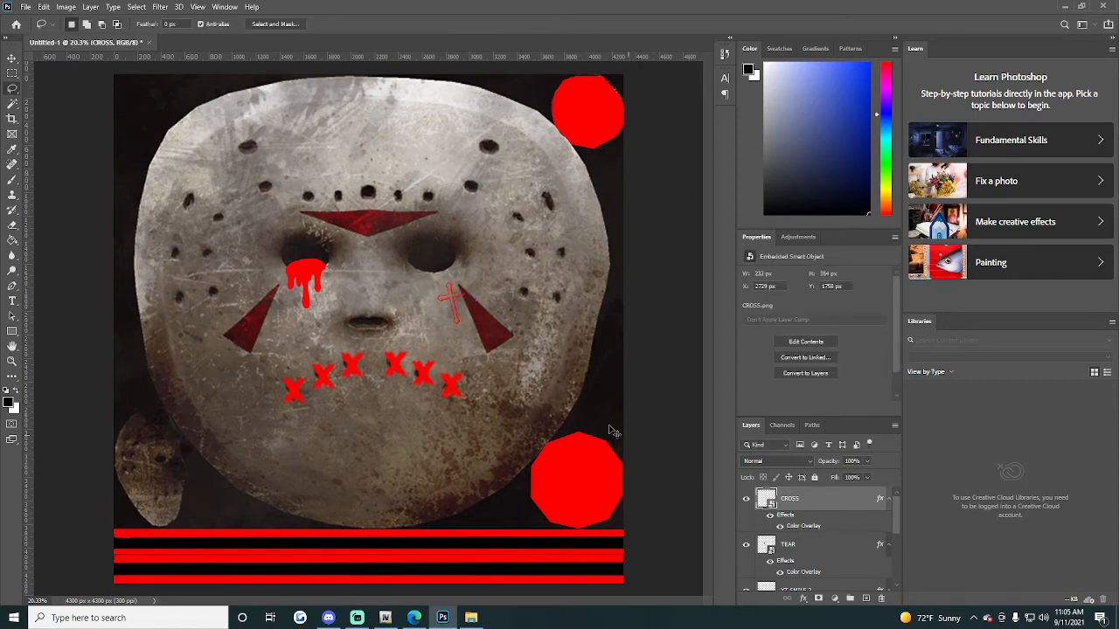
pyautogui.hotkey('ctrl', 't')
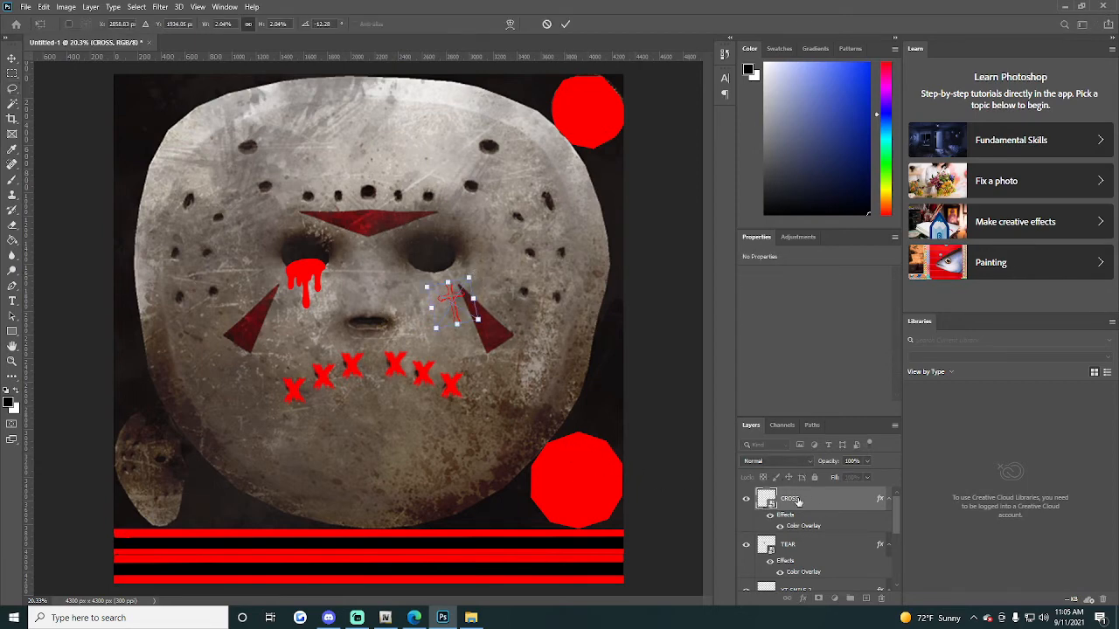
pyautogui.press('Return')
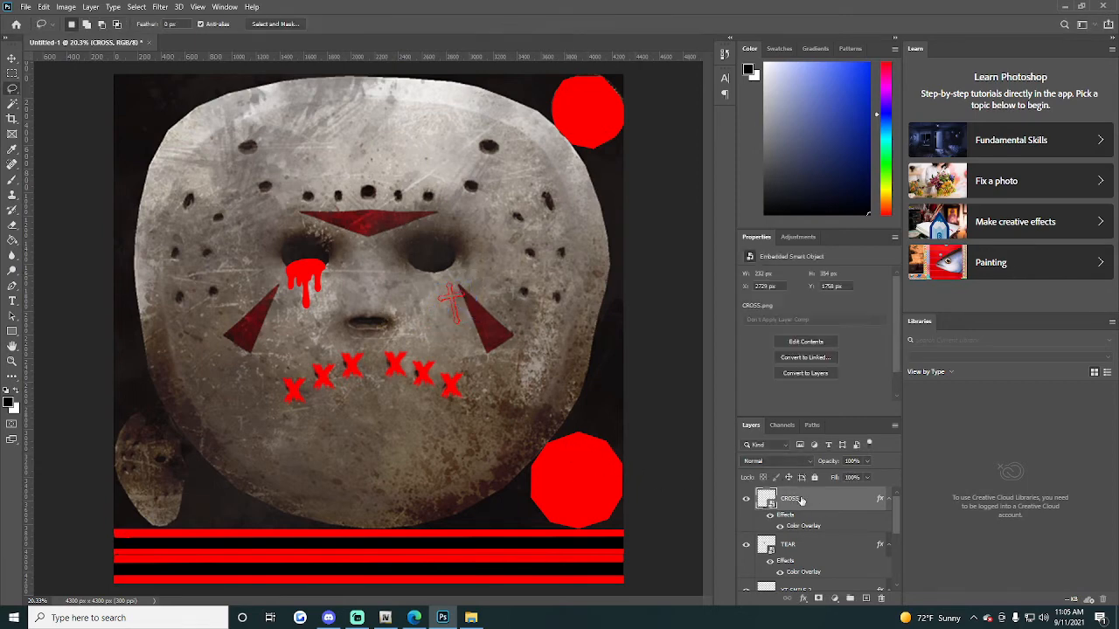
# Step: Add the black text YOUTUBE across the mask's forehead in Road Rage Regular at about 85.54 pt
pyautogui.click(9, 300)
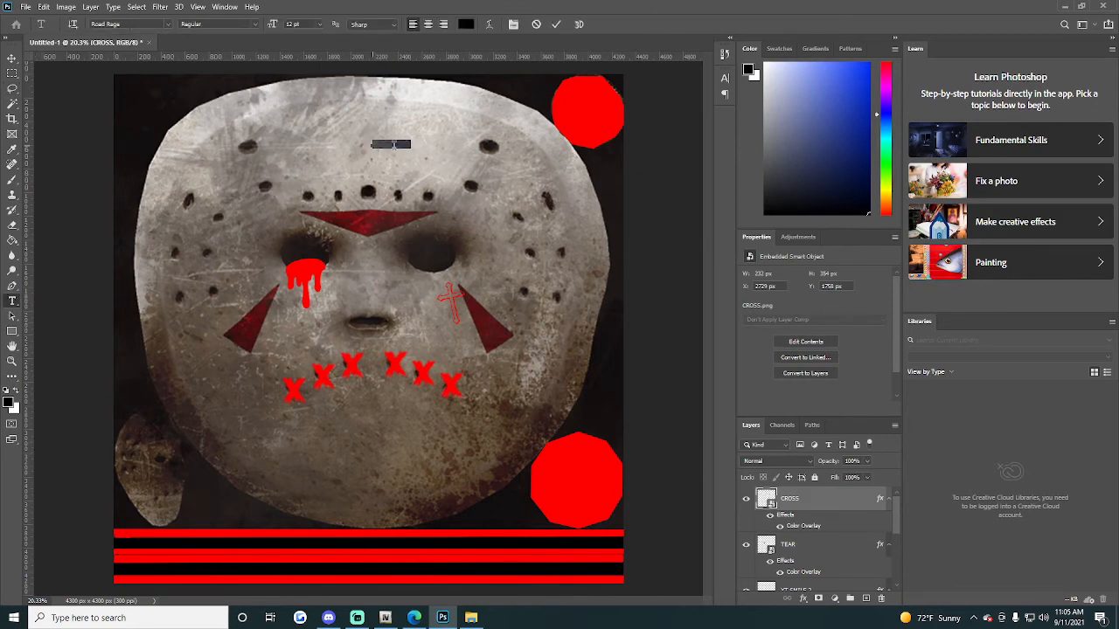
pyautogui.click(390, 145)
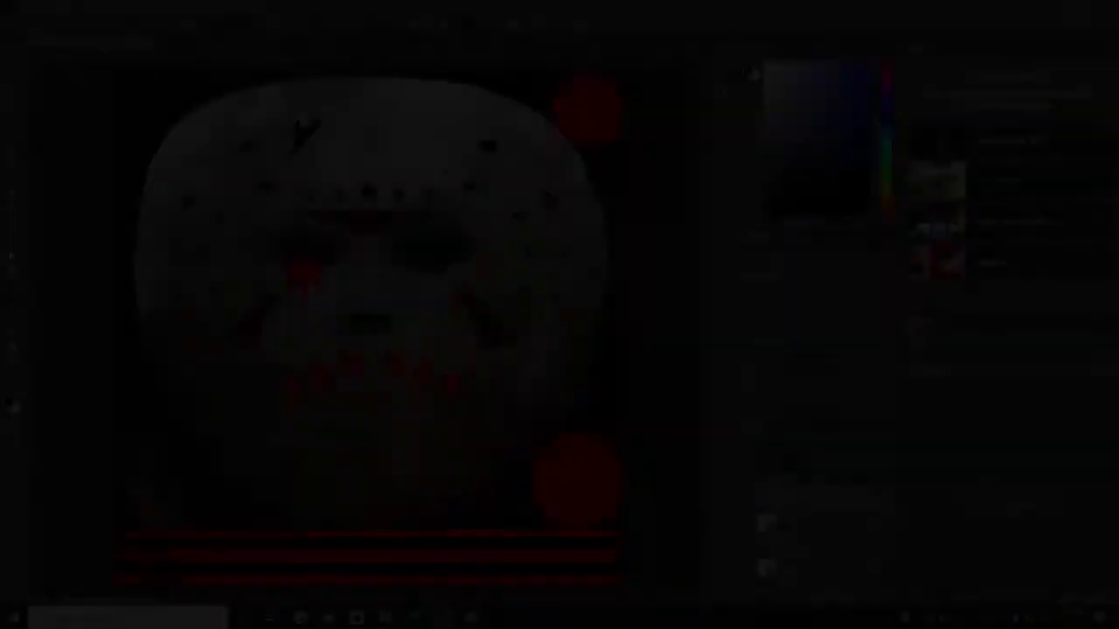
pyautogui.write('UND')
pyautogui.press('BackSpace')
pyautogui.press('BackSpace')
pyautogui.press('BackSpace')
pyautogui.press('BackSpace')
pyautogui.press('BackSpace')
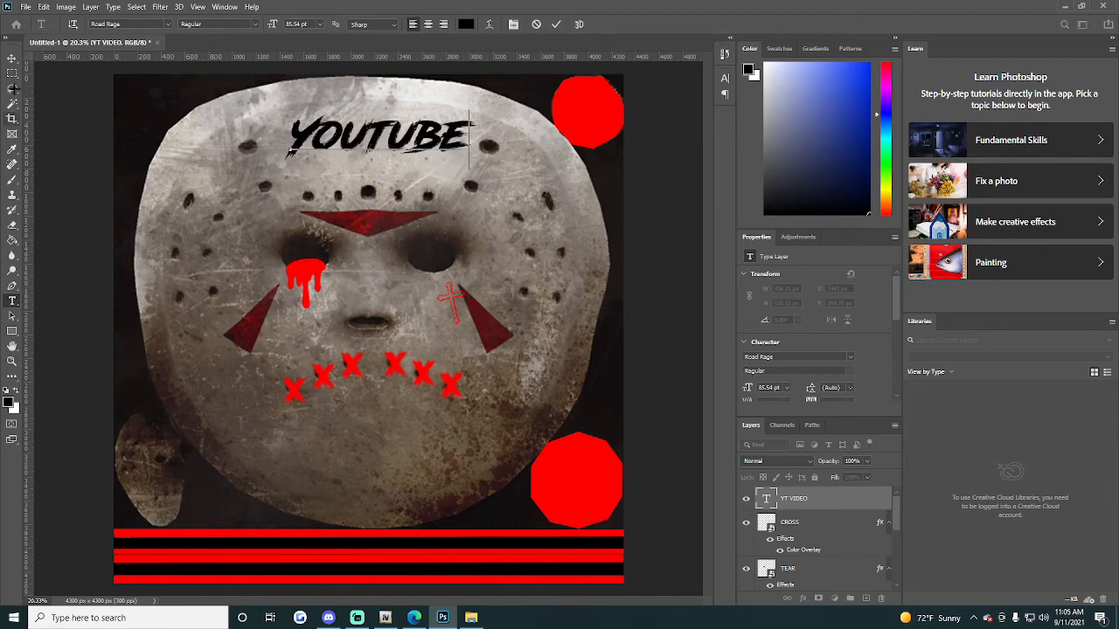
# Step: Scale the YOUTUBE text to about 76% and centre it on the forehead above the row of small holes
pyautogui.hotkey('ctrl', 't')
pyautogui.moveTo(403, 132); pyautogui.dragTo(400, 145)
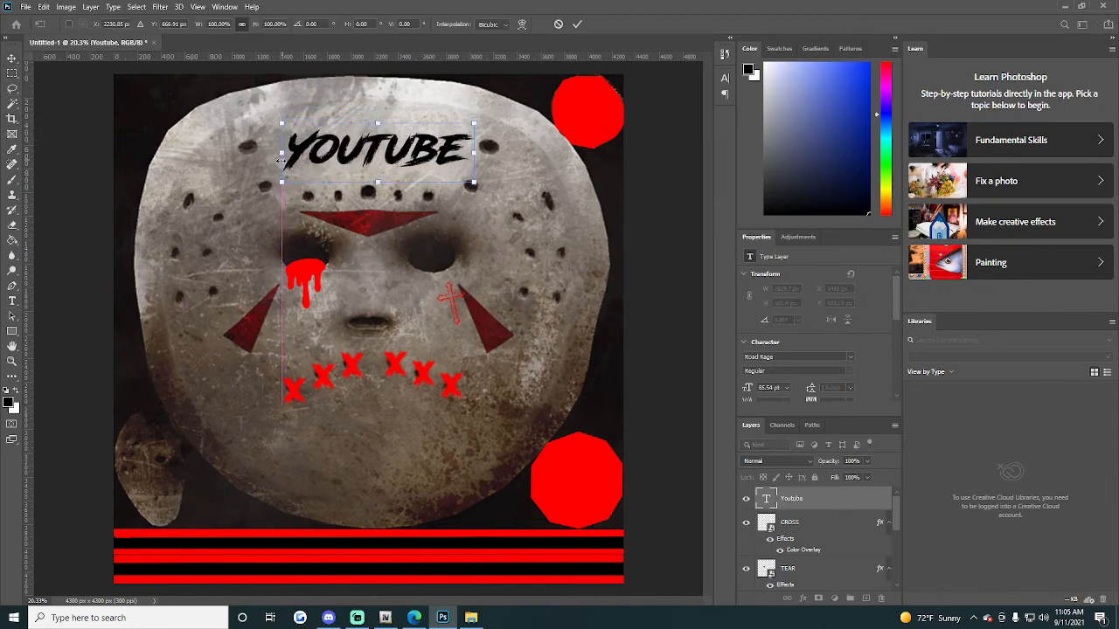
pyautogui.moveTo(286, 181); pyautogui.dragTo(331, 168)
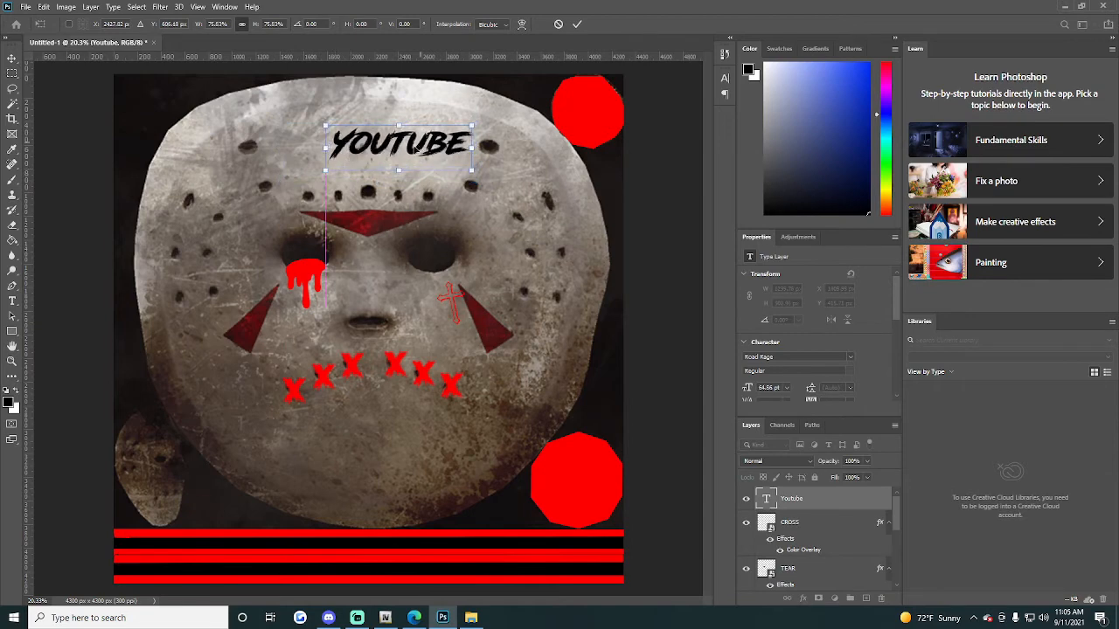
pyautogui.moveTo(422, 146); pyautogui.dragTo(394, 151)
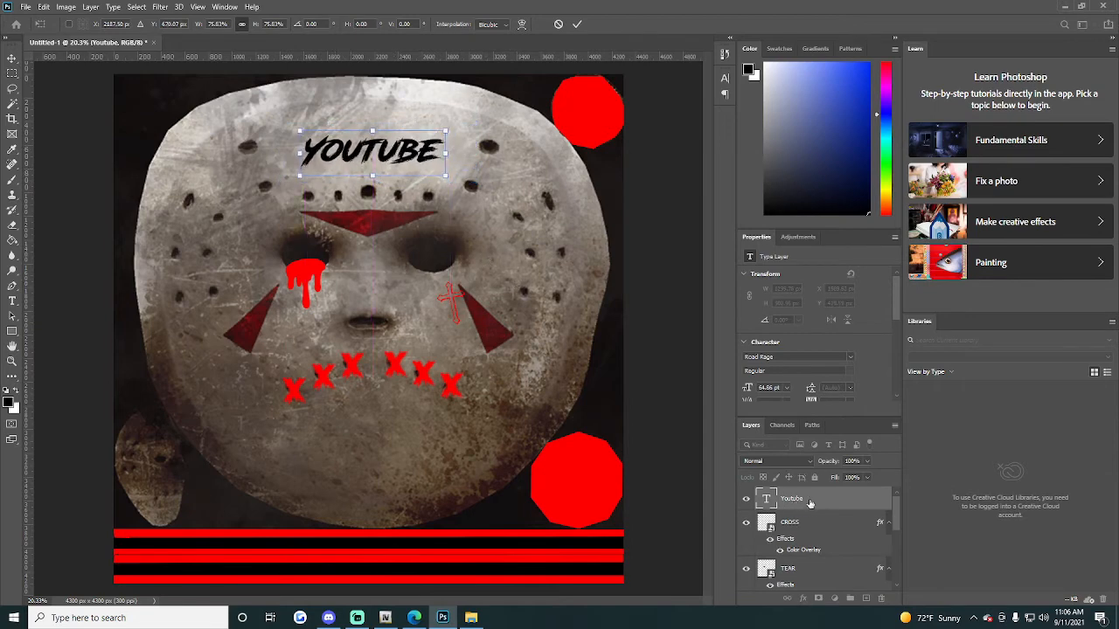
pyautogui.press('Return')
pyautogui.doubleClick(811, 502)
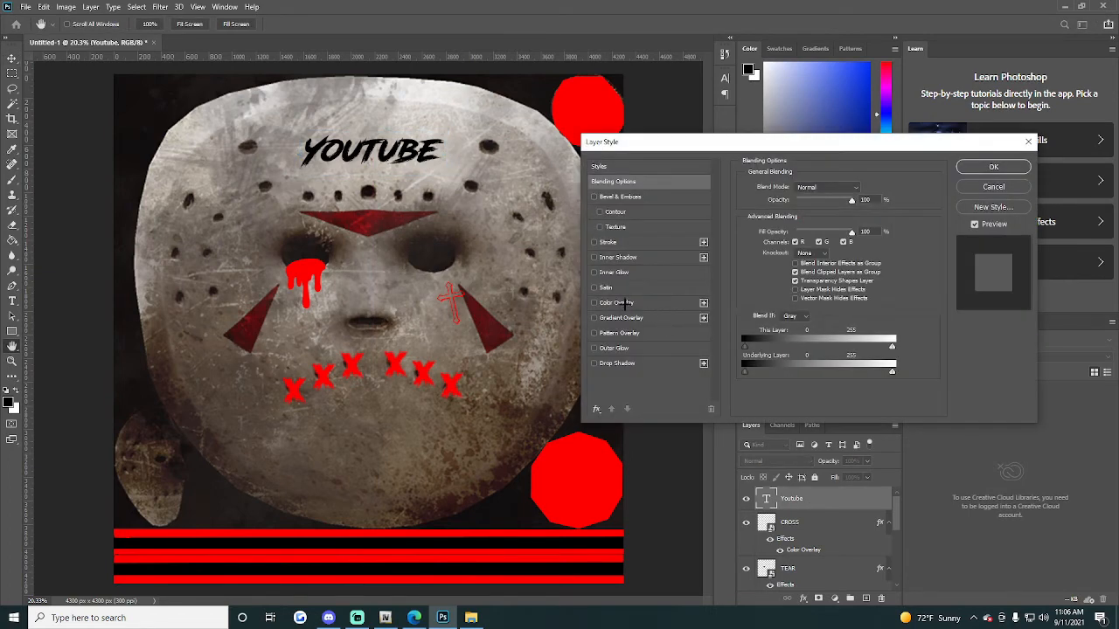
pyautogui.click(616, 302)
pyautogui.click(961, 186)
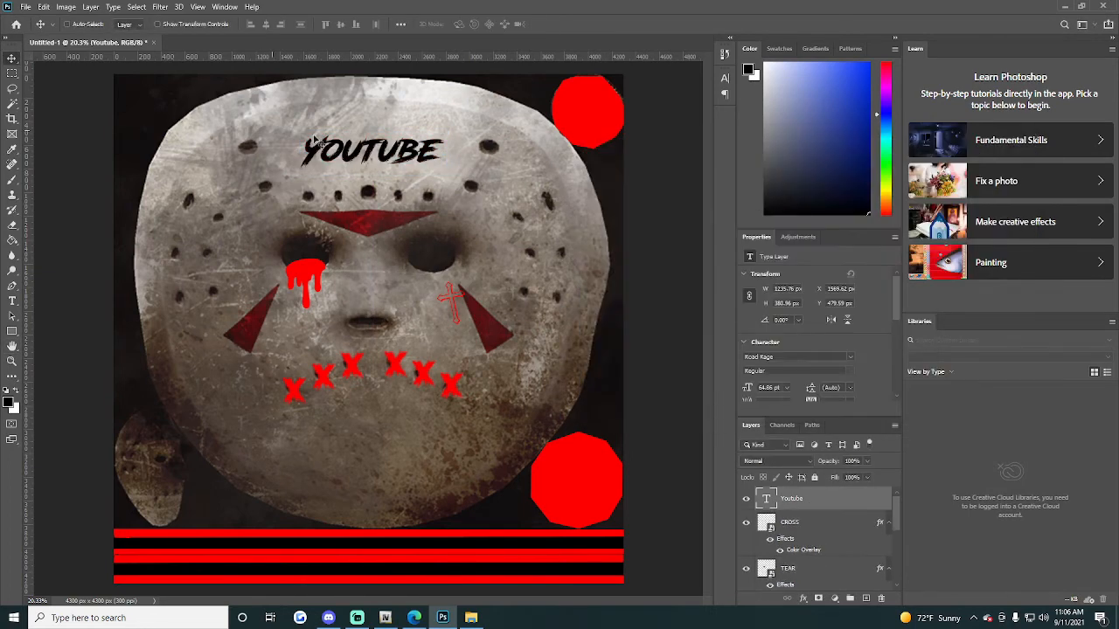
# Step: Move the YOUTUBE text slightly lower on the forehead, closer to the row of small holes
pyautogui.hotkey('ctrl', 't')
pyautogui.moveTo(376, 158); pyautogui.dragTo(376, 163)
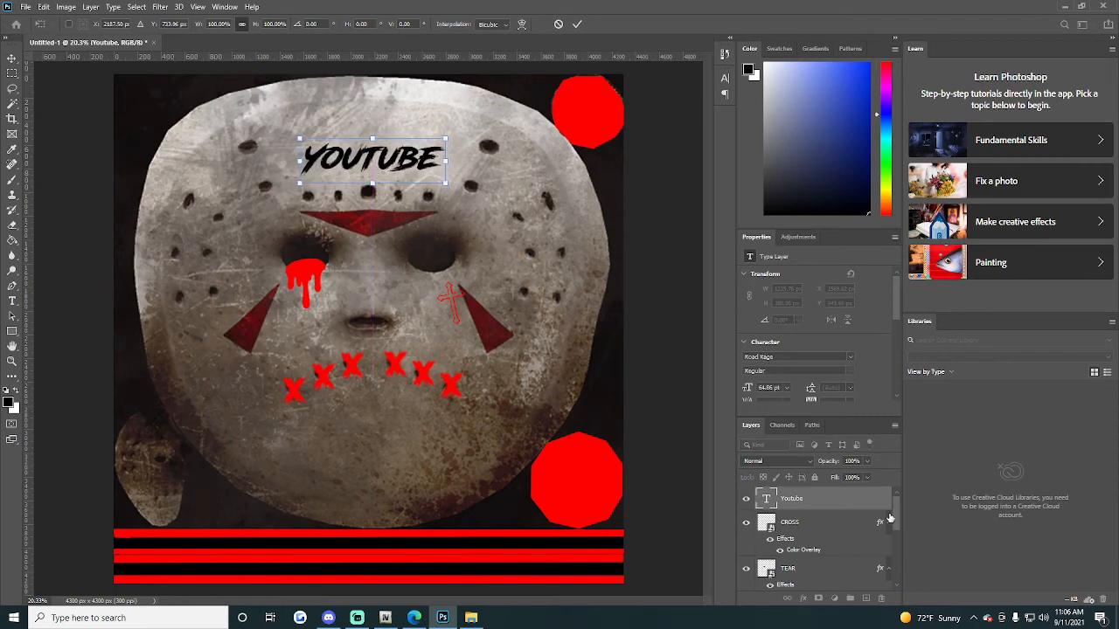
pyautogui.press('Return')
# Step: Hide the YT MASK layer and quick-export the design as a PNG, replacing Untitled-1 in the OneDrive folder
pyautogui.scroll(-5, 830, 524)
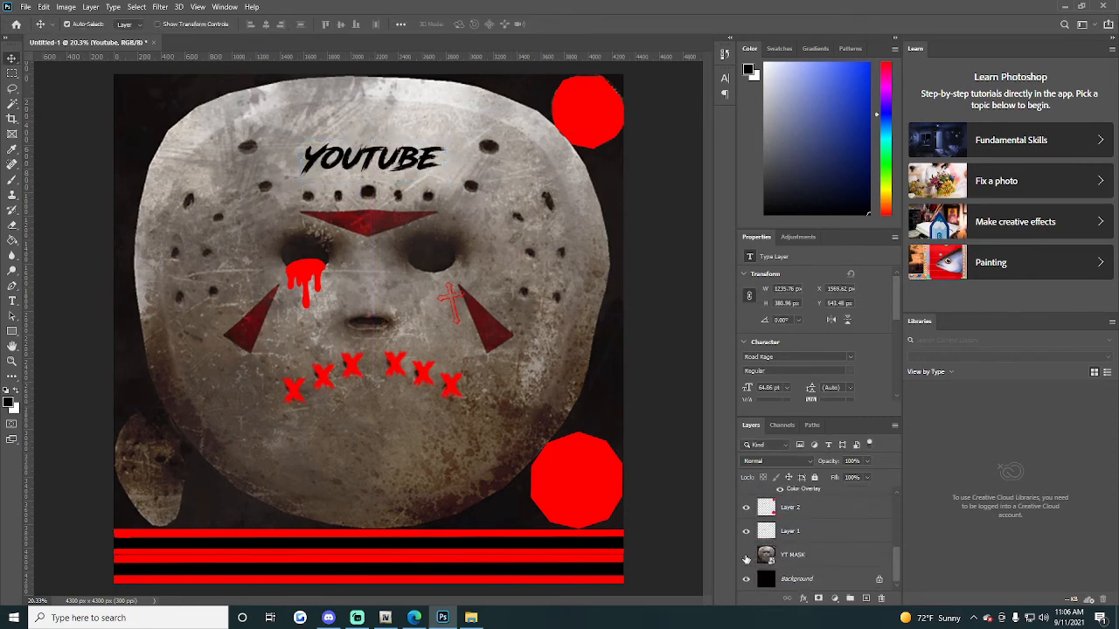
pyautogui.click(745, 555)
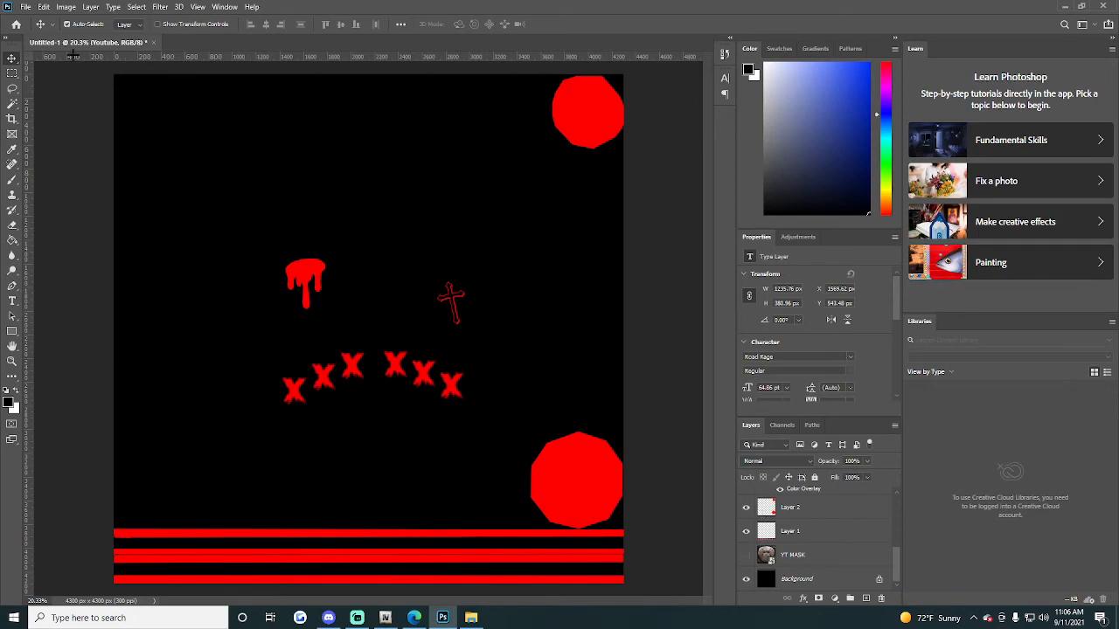
pyautogui.click(26, 7)
pyautogui.moveTo(52, 175)
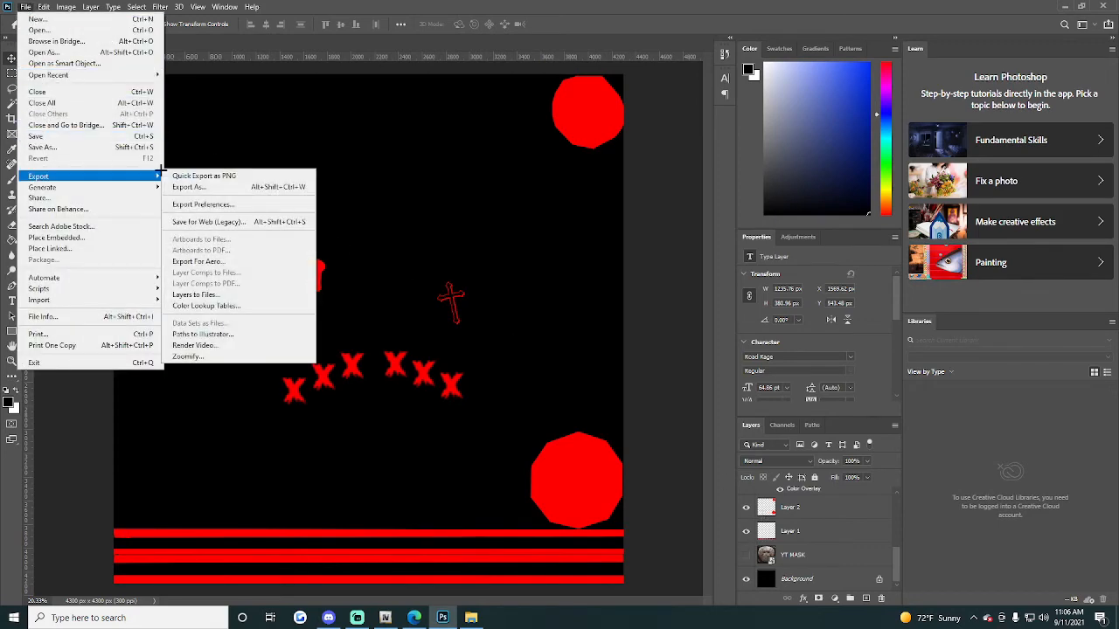
pyautogui.click(196, 177)
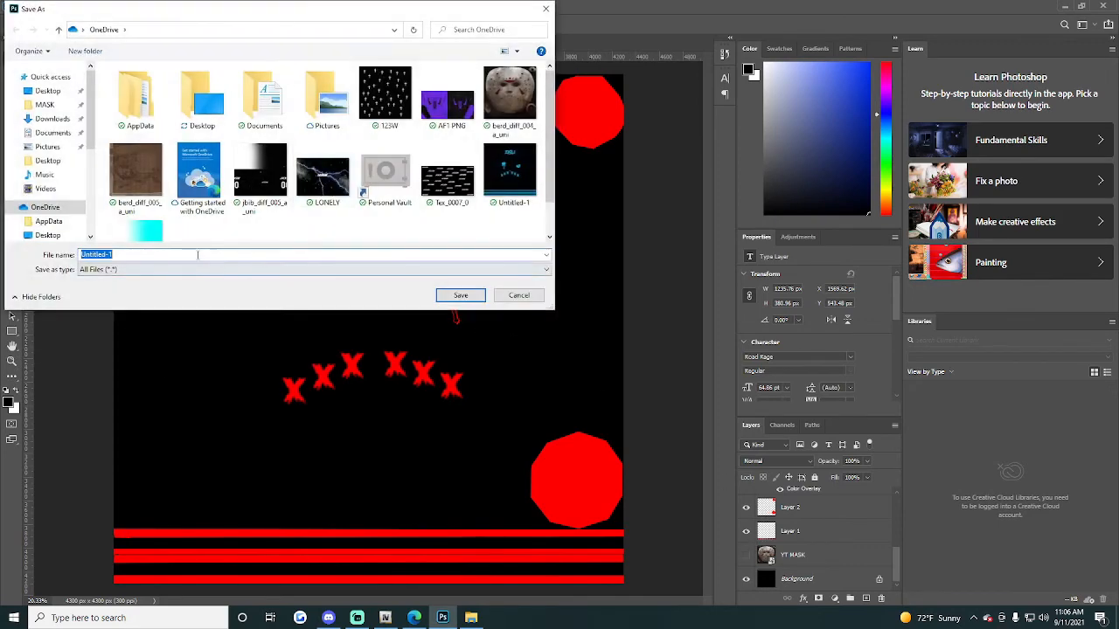
pyautogui.scroll(-1, 487, 194)
pyautogui.scroll(1, 487, 194)
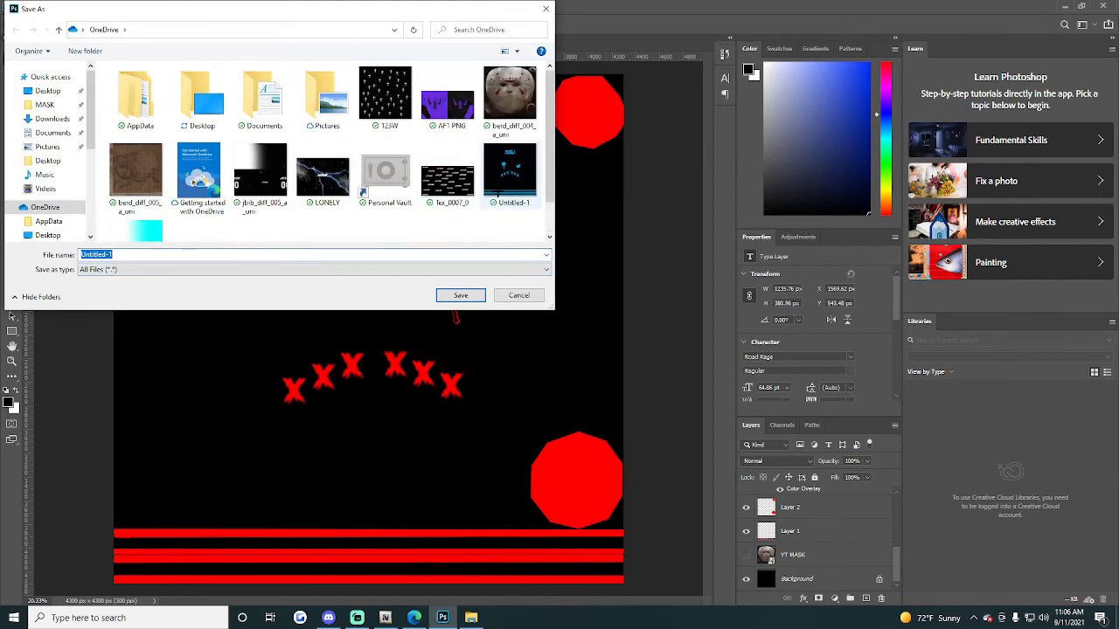
pyautogui.click(459, 295)
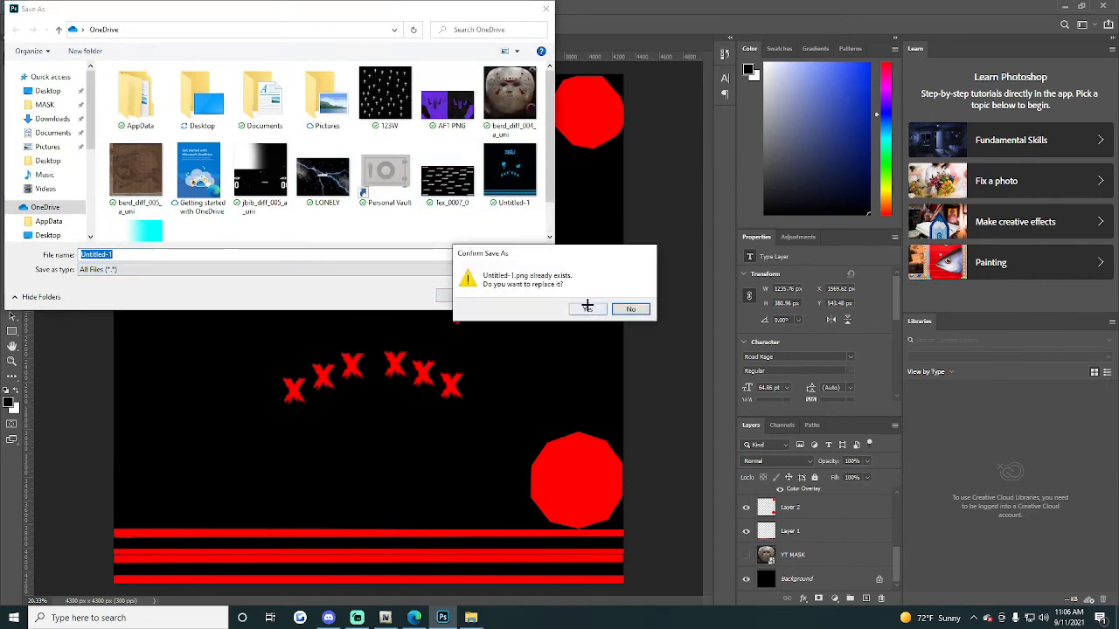
pyautogui.click(587, 309)
# Step: Switch to OpenIV and open the MASK folder inside GTA V's mods folder
pyautogui.hotkey('alt', 'Tab')
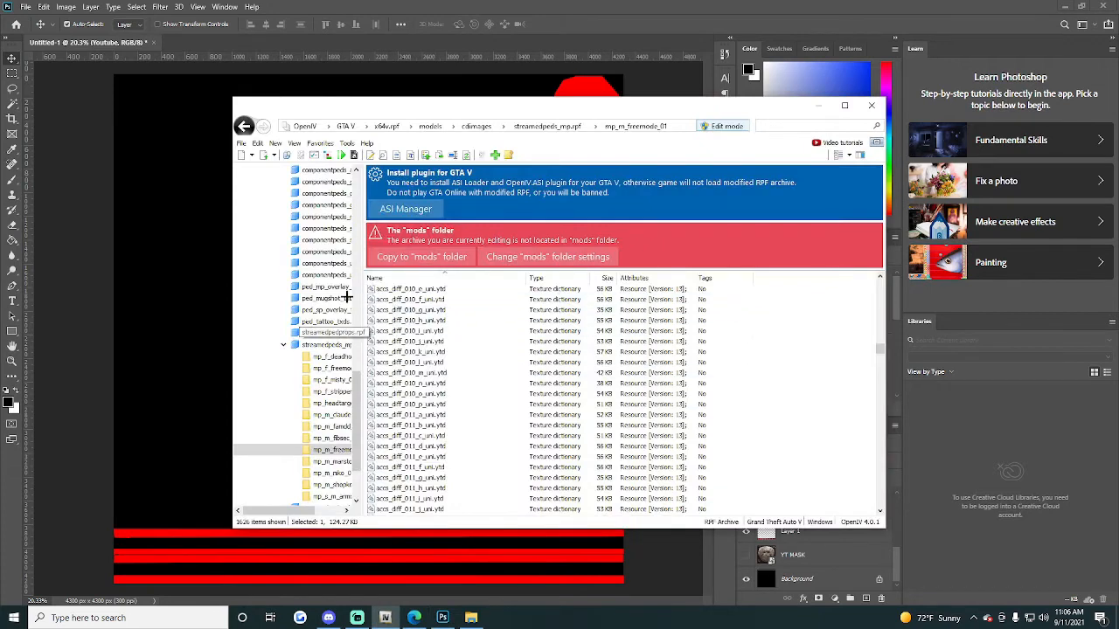
pyautogui.scroll(10, 265, 267)
pyautogui.click(284, 194)
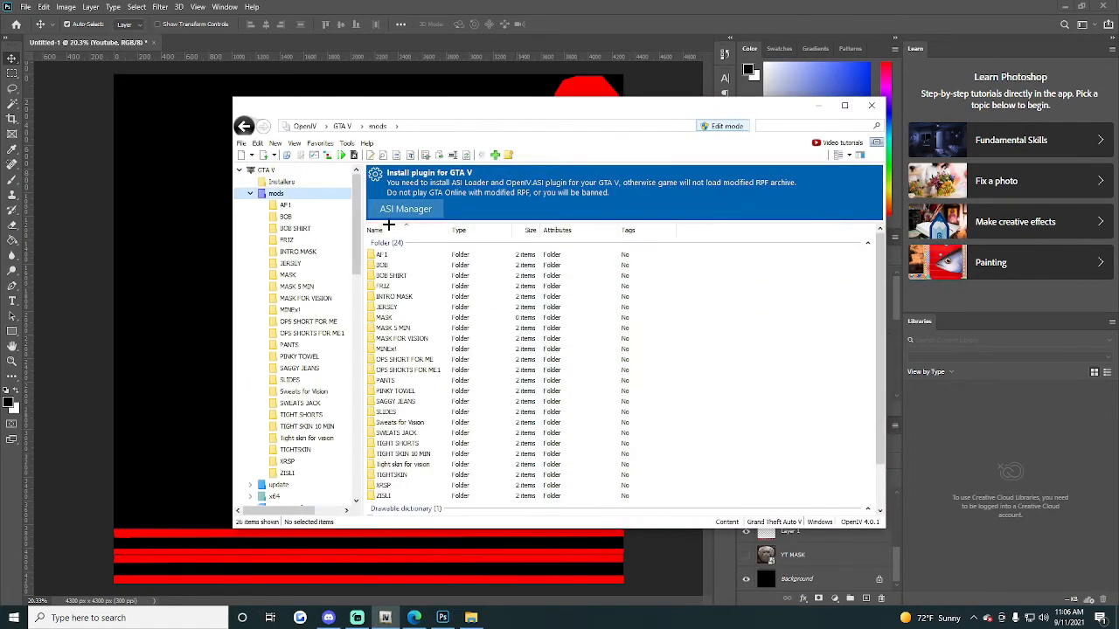
pyautogui.doubleClick(406, 316)
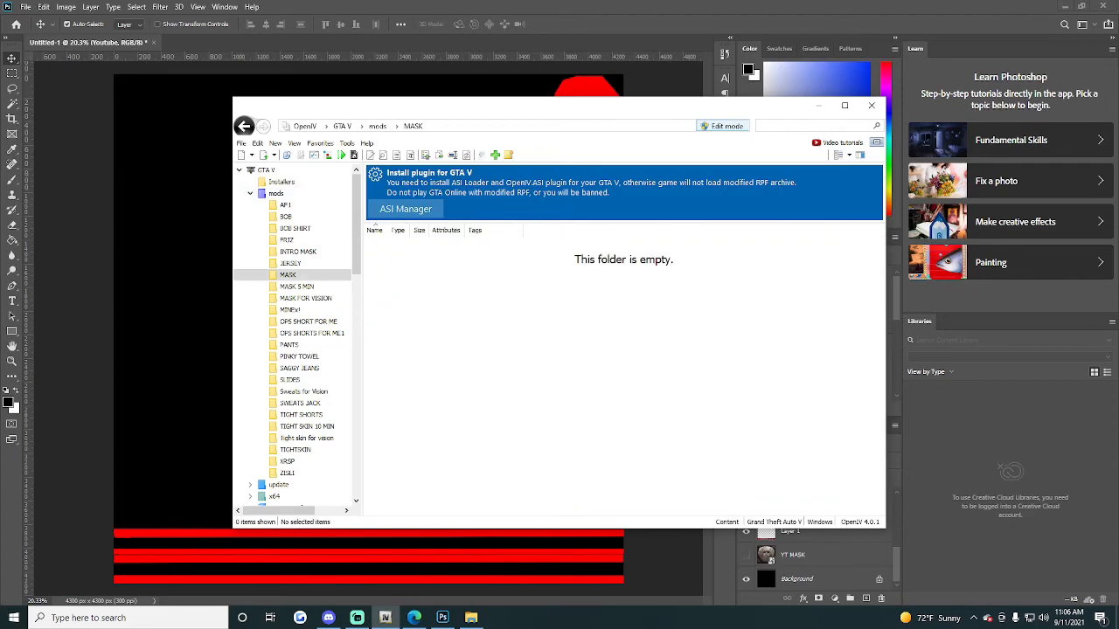
# Step: Copy berd_diff_004_a_uni and berd_004_u.ydd from the desktop MASK folder into OpenIV's mods MASK folder, and close the desktop folder's window
pyautogui.click(1065, 6)
pyautogui.doubleClick(155, 383)
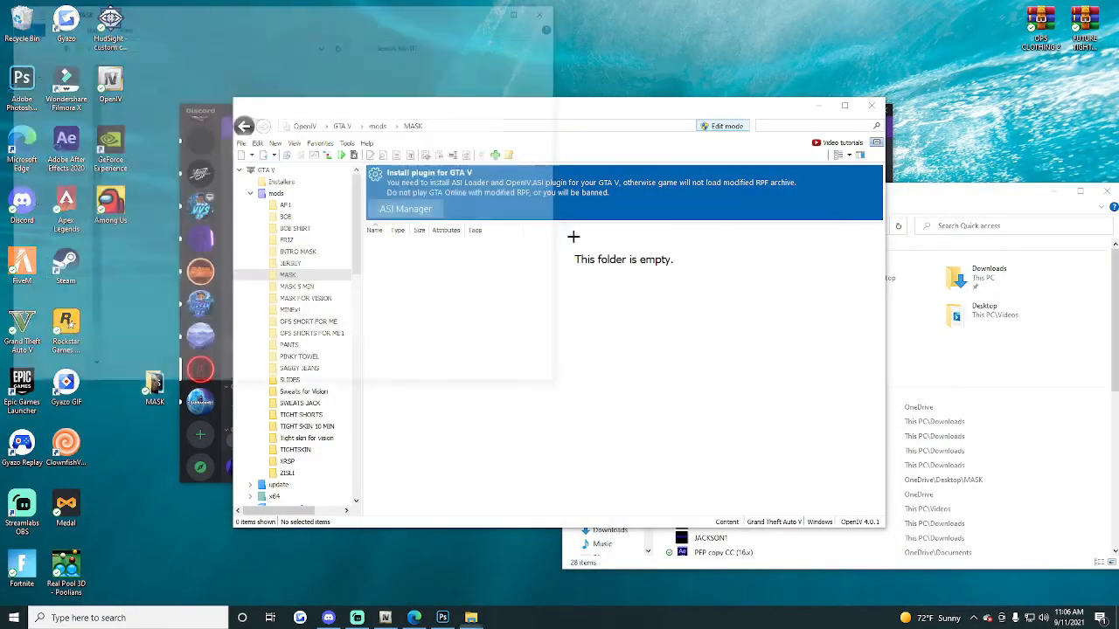
pyautogui.moveTo(315, 18); pyautogui.dragTo(1011, 297)
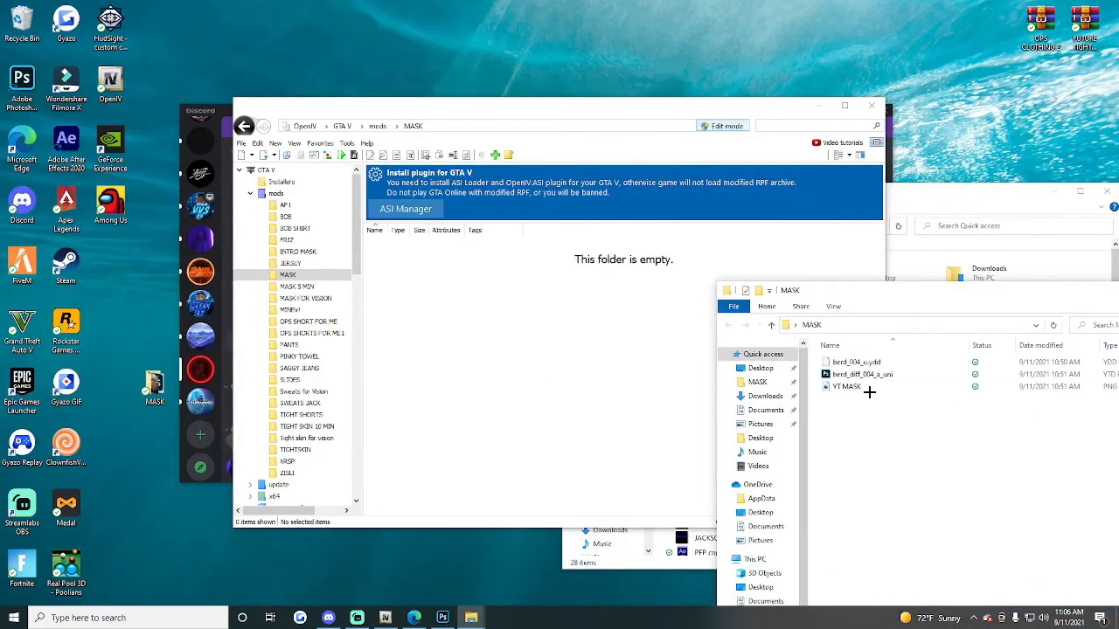
pyautogui.moveTo(862, 374); pyautogui.dragTo(555, 365)
pyautogui.click(865, 362)
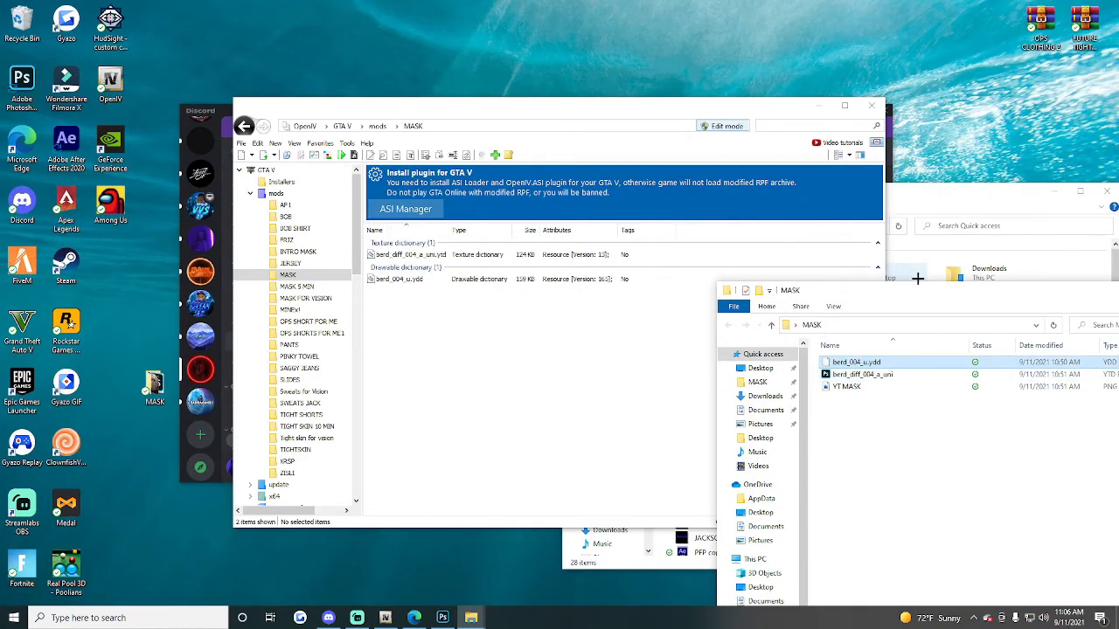
pyautogui.moveTo(916, 294); pyautogui.dragTo(748, 232)
pyautogui.click(924, 233)
# Step: Replace the texture inside berd_diff_004_a_uni.ytd in OpenIV with the exported Untitled-1 image and save the texture dictionary
pyautogui.click(443, 617)
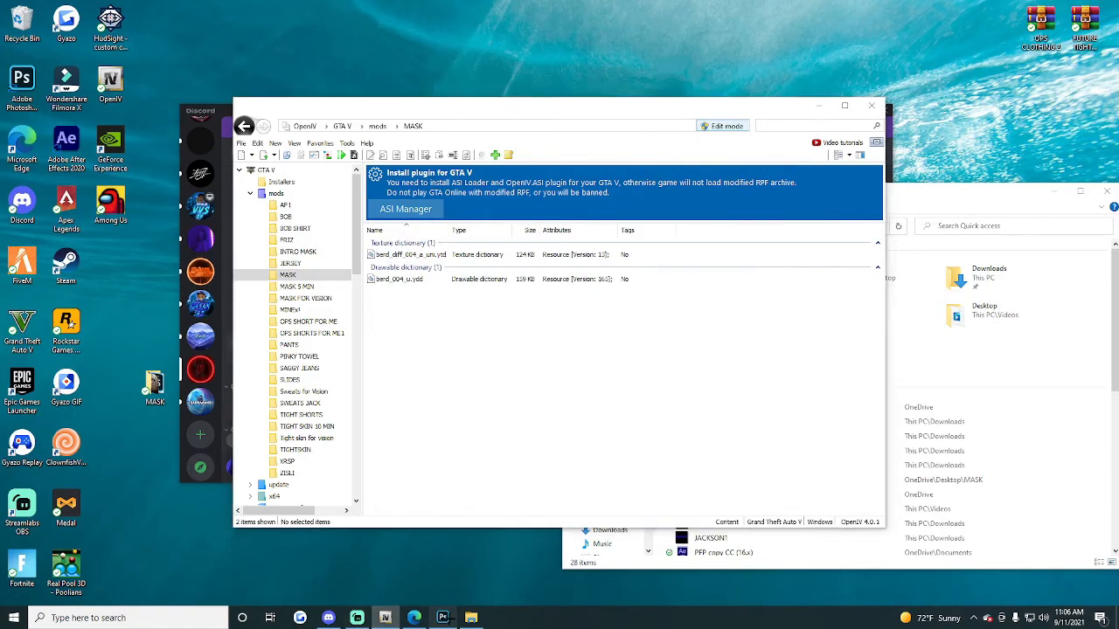
pyautogui.click(471, 617)
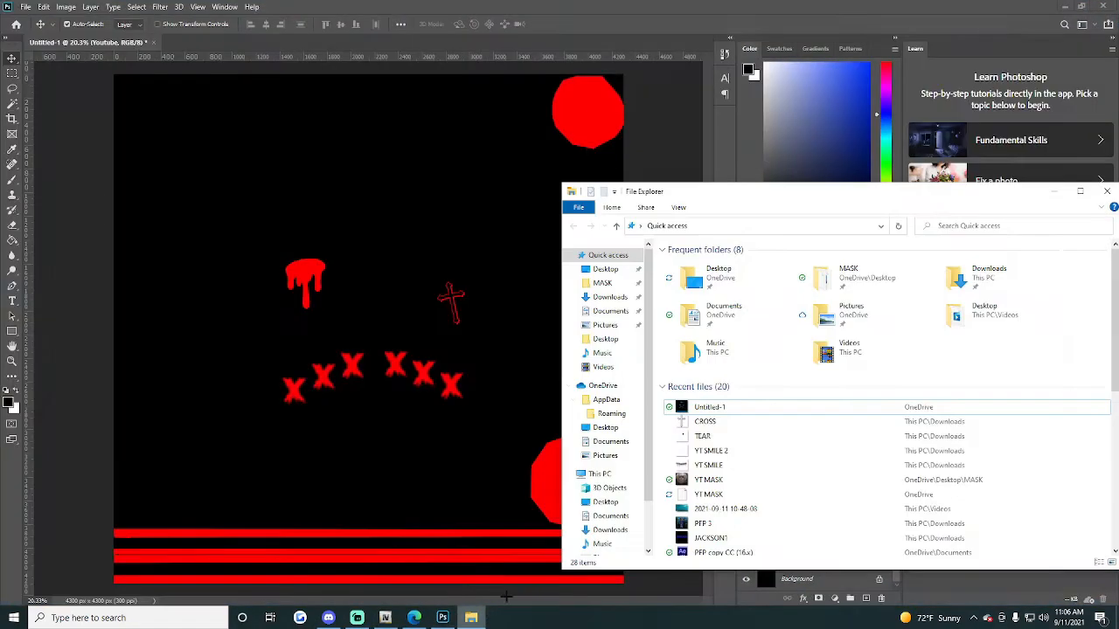
pyautogui.click(1065, 191)
pyautogui.click(384, 618)
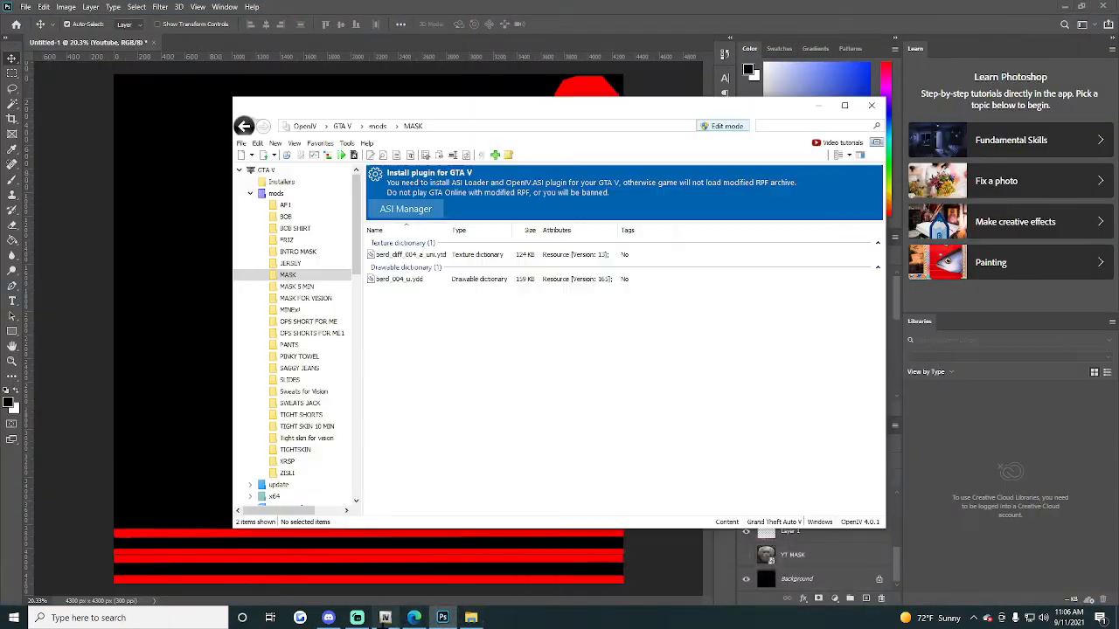
pyautogui.click(432, 254)
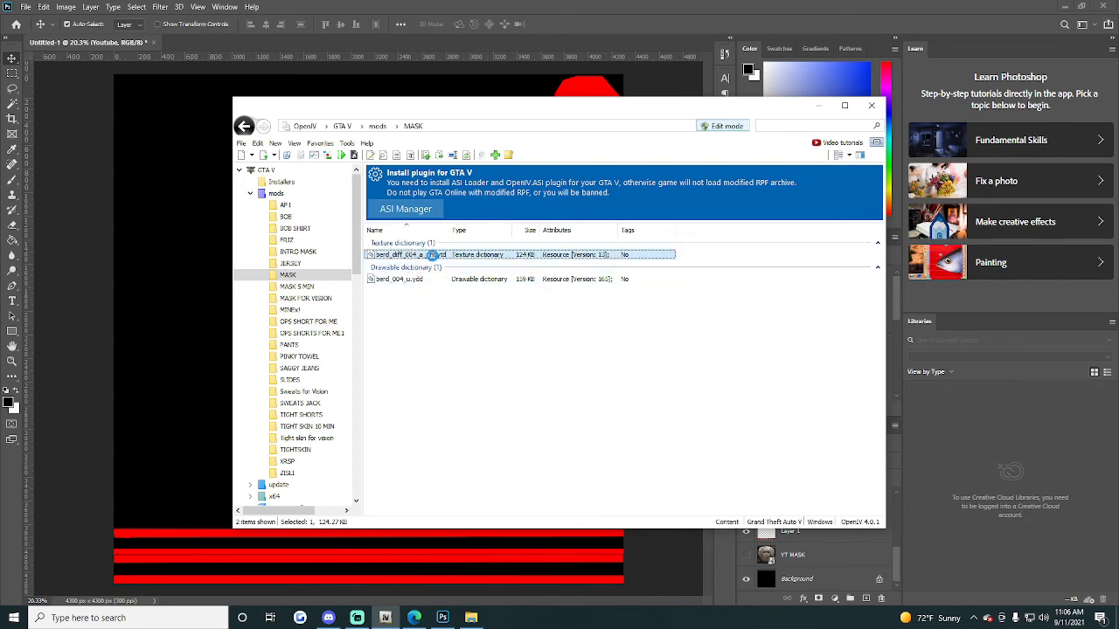
pyautogui.doubleClick(431, 254)
pyautogui.click(852, 166)
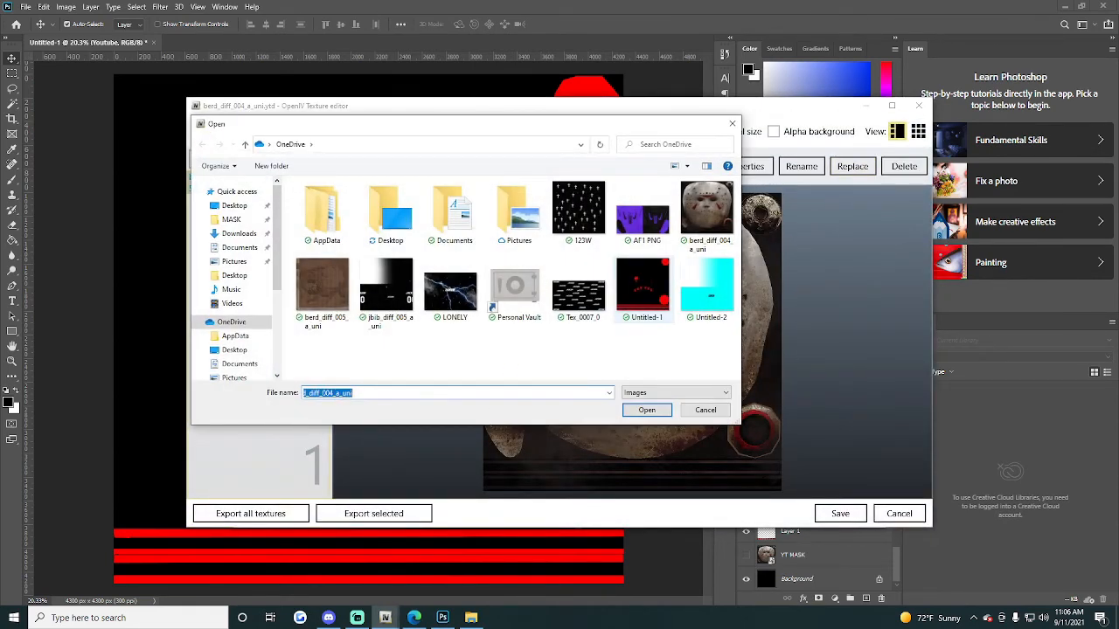
pyautogui.doubleClick(642, 284)
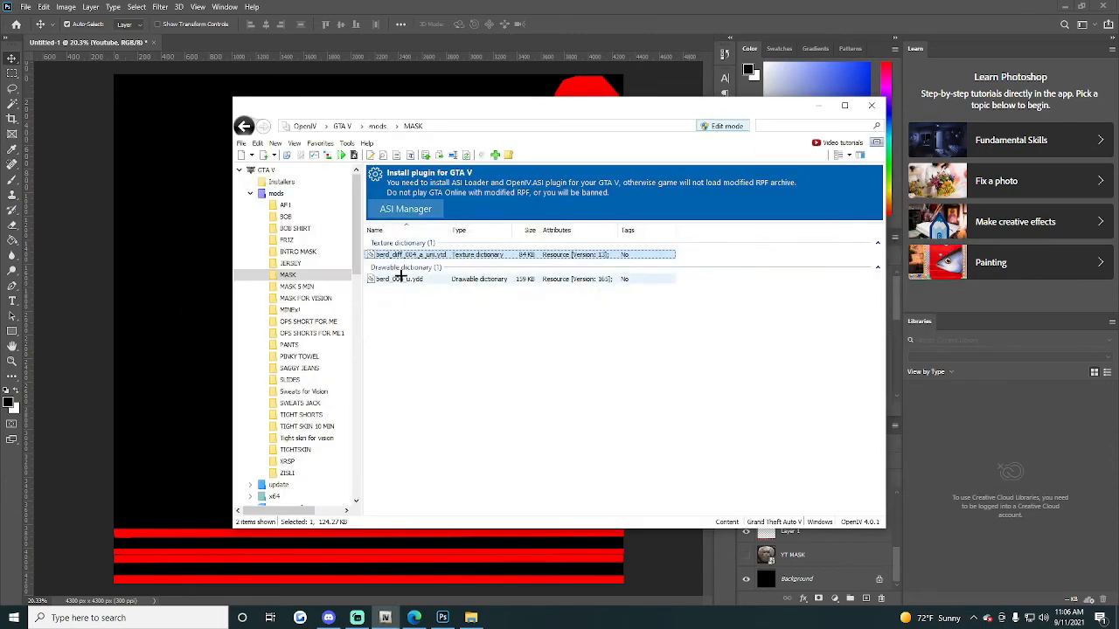
# Step: Open the berd_004_u.ydd model and inspect the mask with its new texture from the front and above
pyautogui.click(399, 278)
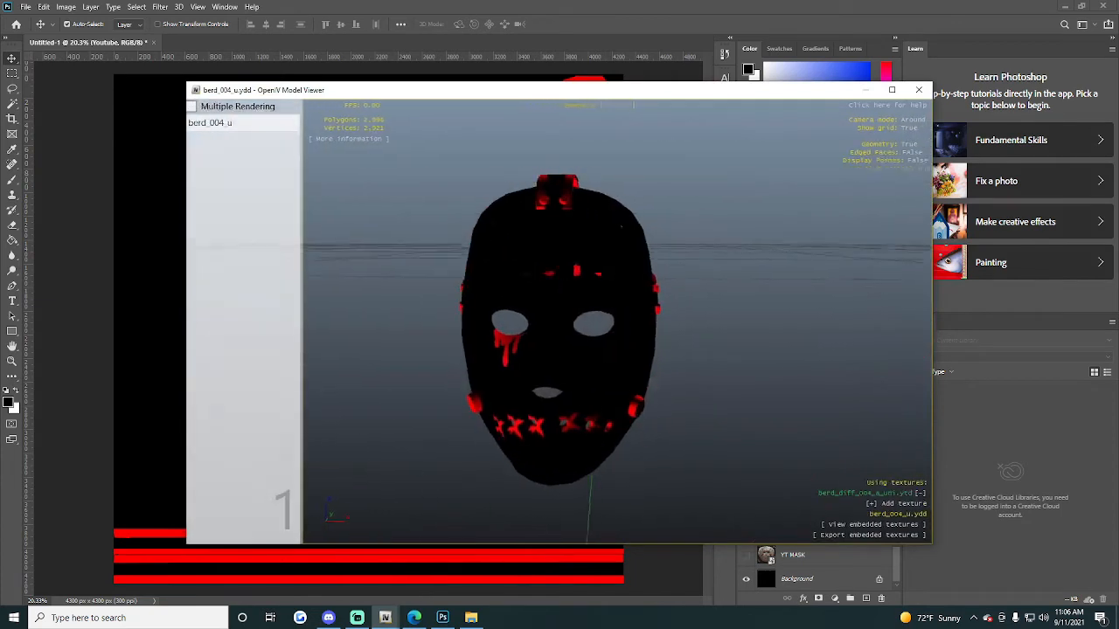
pyautogui.moveTo(559, 315); pyautogui.dragTo(653, 369)
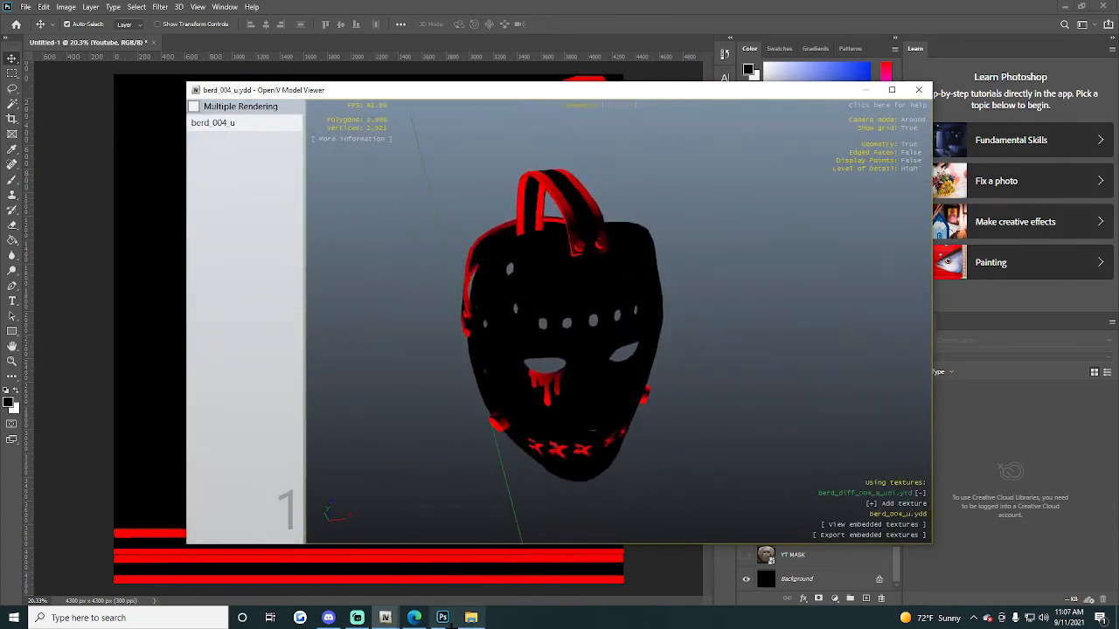
# Step: Switch to Photoshop and apply a red Color Overlay to the Youtube text layer
pyautogui.click(447, 621)
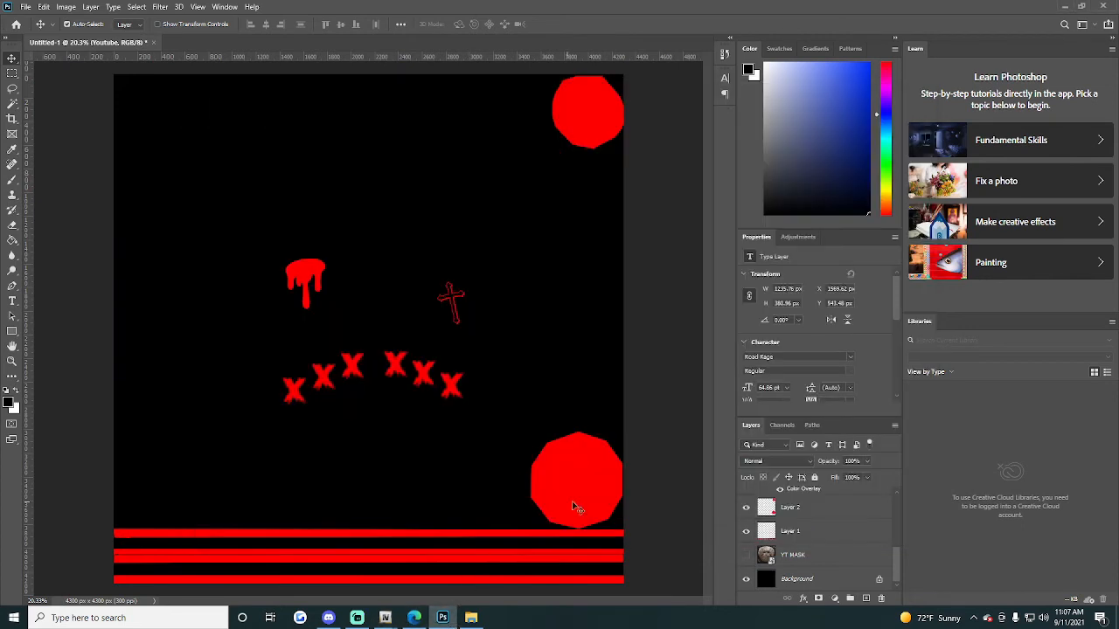
pyautogui.scroll(5, 782, 546)
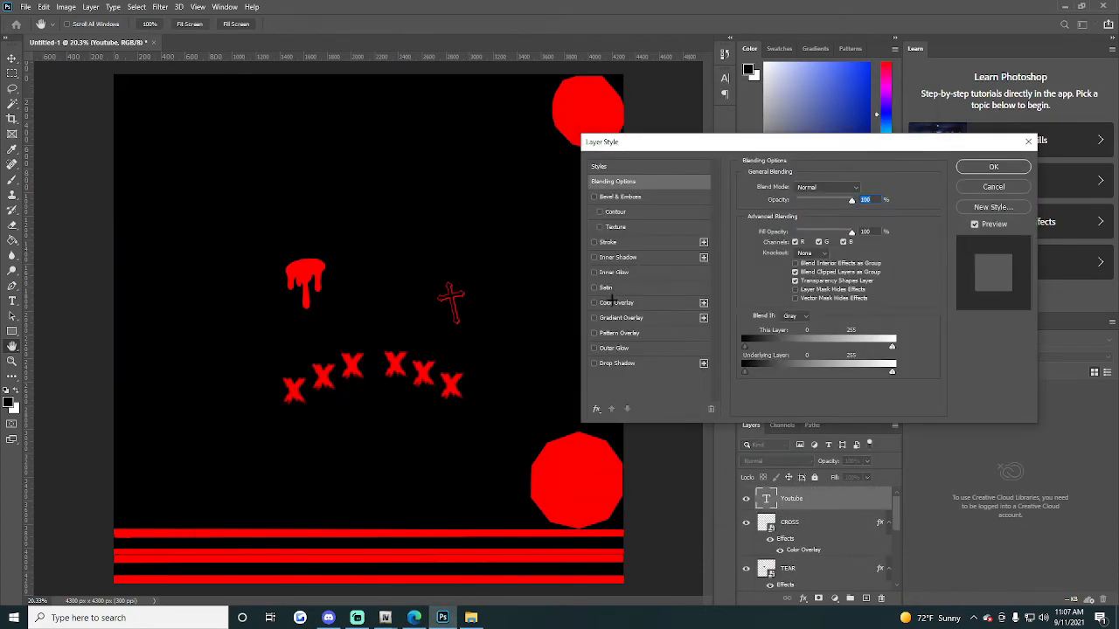
pyautogui.click(614, 301)
pyautogui.click(980, 166)
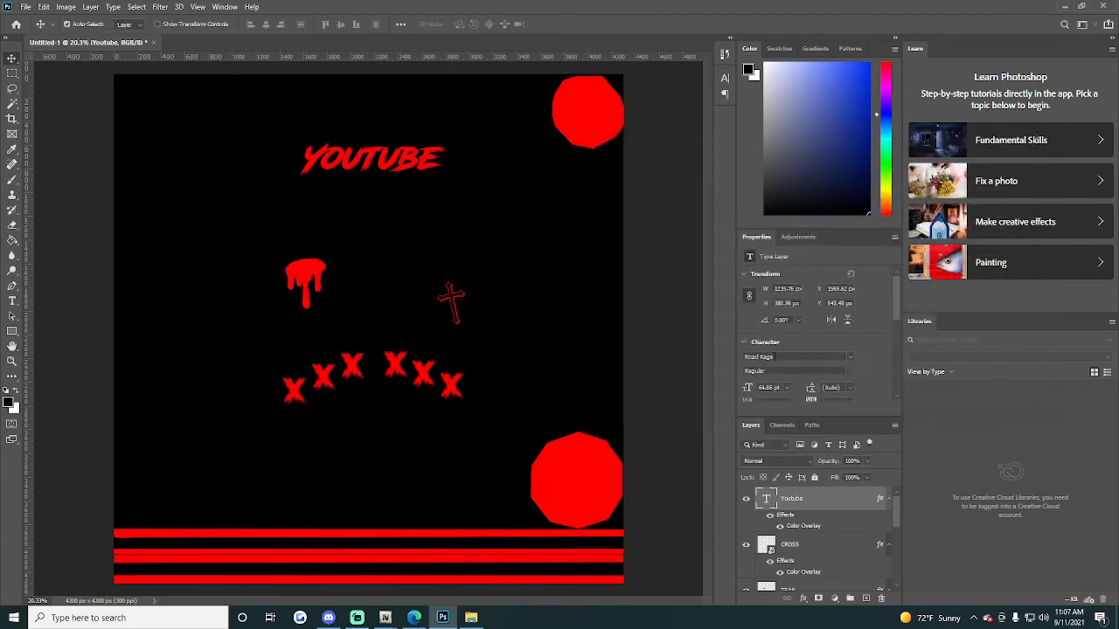
# Step: Switch to Discord, find the red dots image in the clothing-pngs channel and copy its link
pyautogui.click(328, 617)
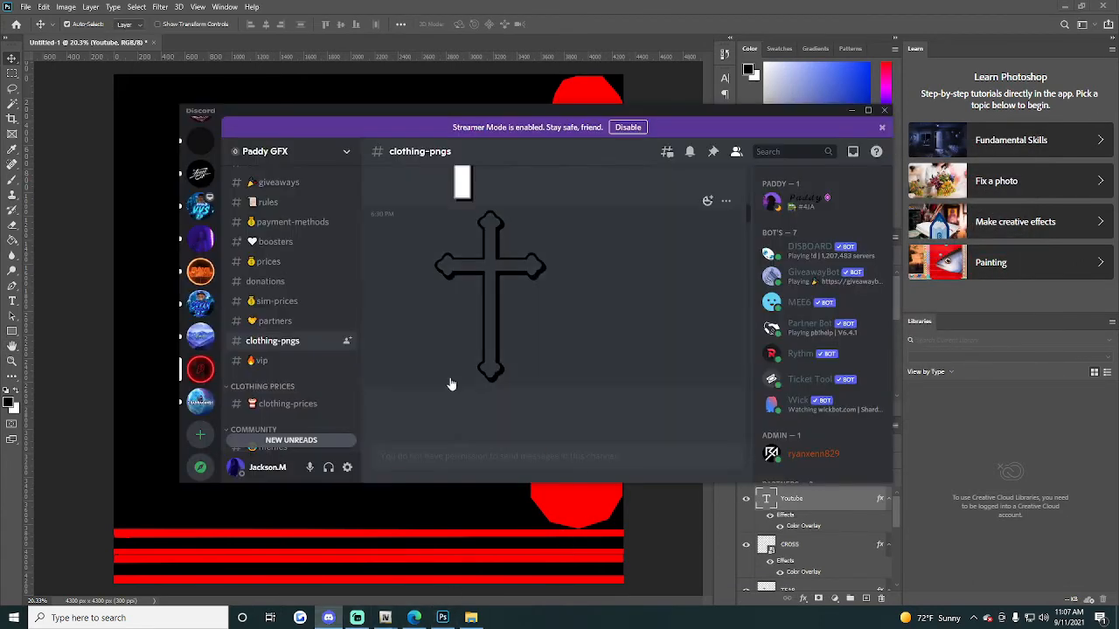
pyautogui.moveTo(759, 218); pyautogui.dragTo(751, 473)
pyautogui.scroll(15, 612, 326)
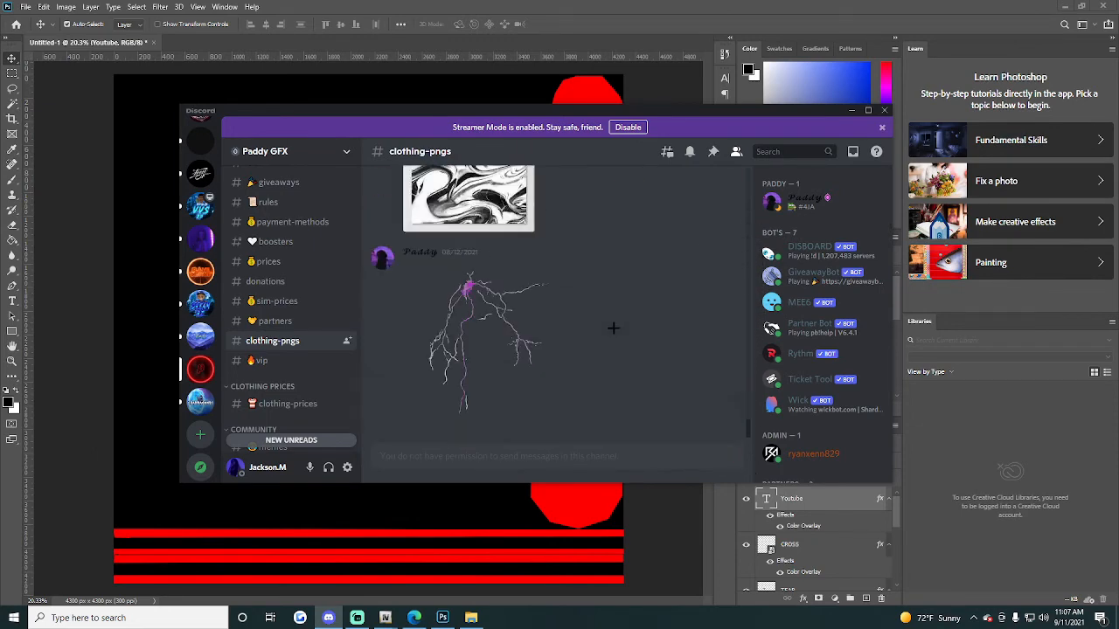
pyautogui.scroll(10, 616, 310)
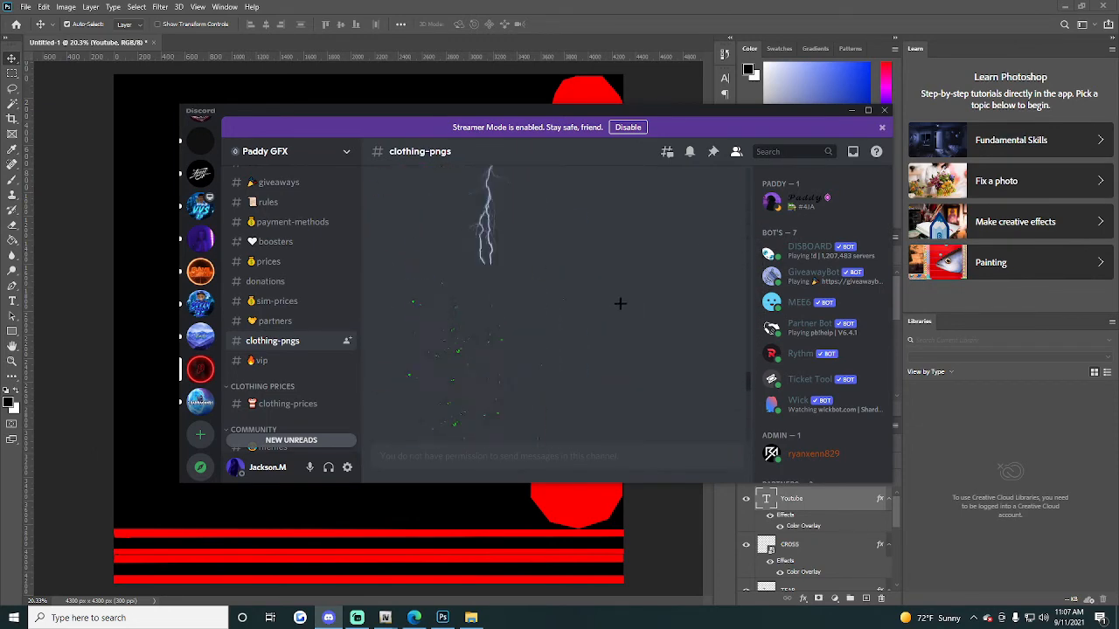
pyautogui.scroll(10, 614, 292)
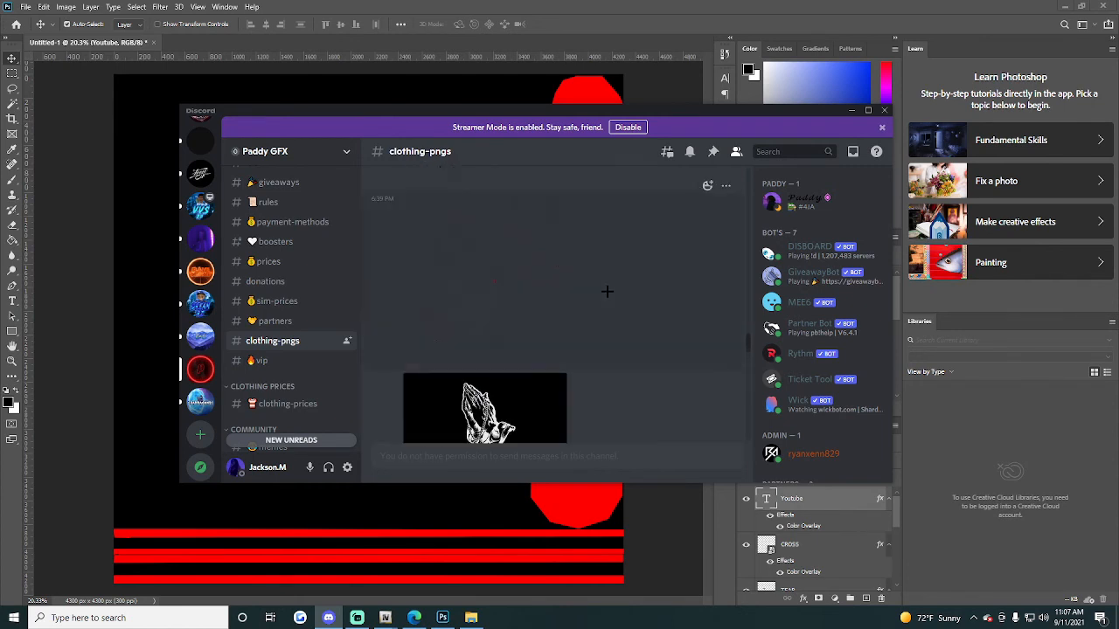
pyautogui.scroll(2, 505, 302)
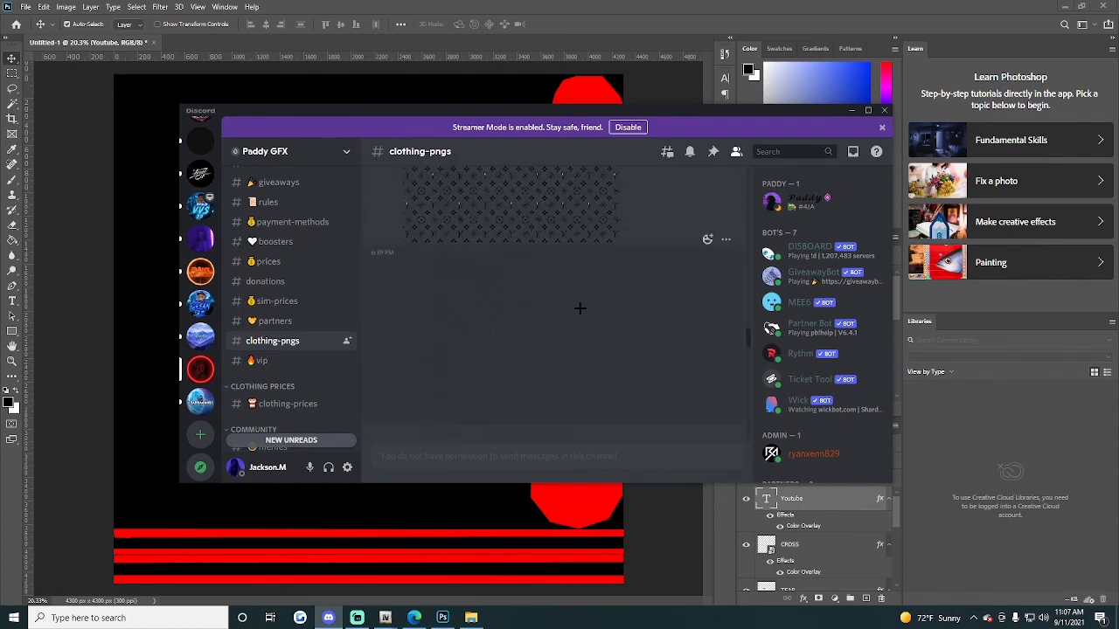
pyautogui.scroll(-2, 580, 307)
pyautogui.rightClick(528, 300)
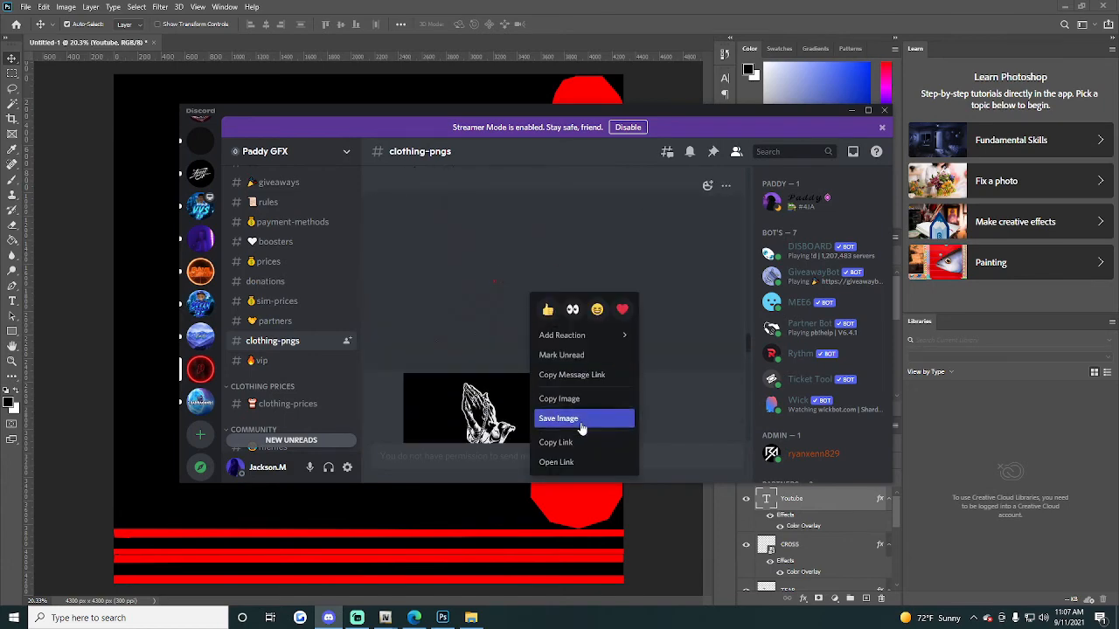
pyautogui.click(580, 421)
# Step: Open the copied link in Edge, save the image as red_dots in Downloads and minimize the browser
pyautogui.click(413, 619)
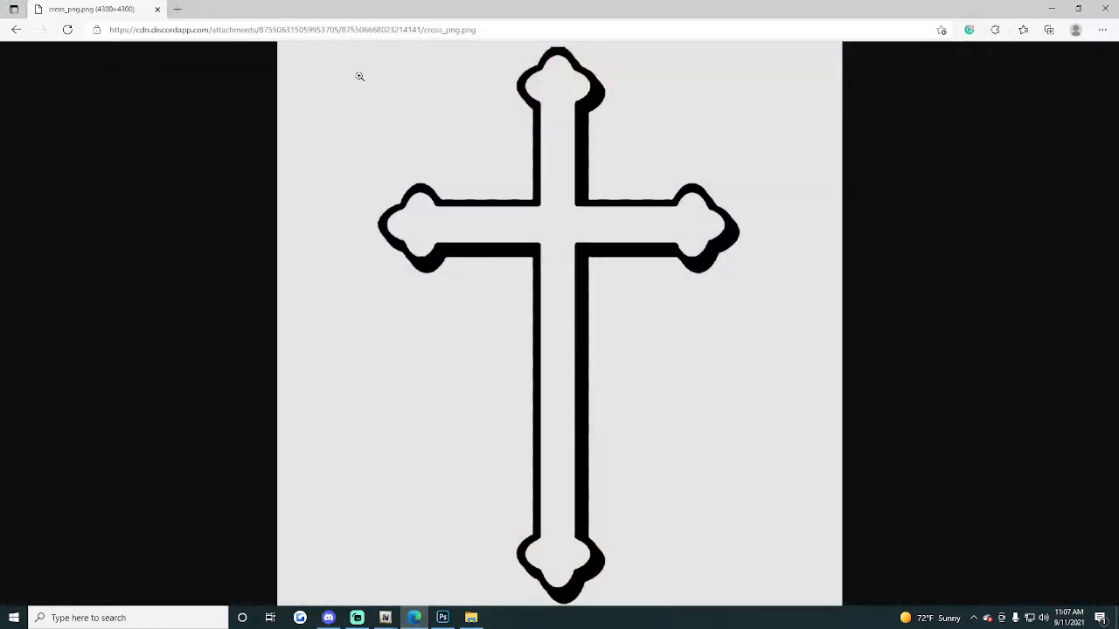
pyautogui.click(254, 29)
pyautogui.hotkey('ctrl', 'v')
pyautogui.press('Return')
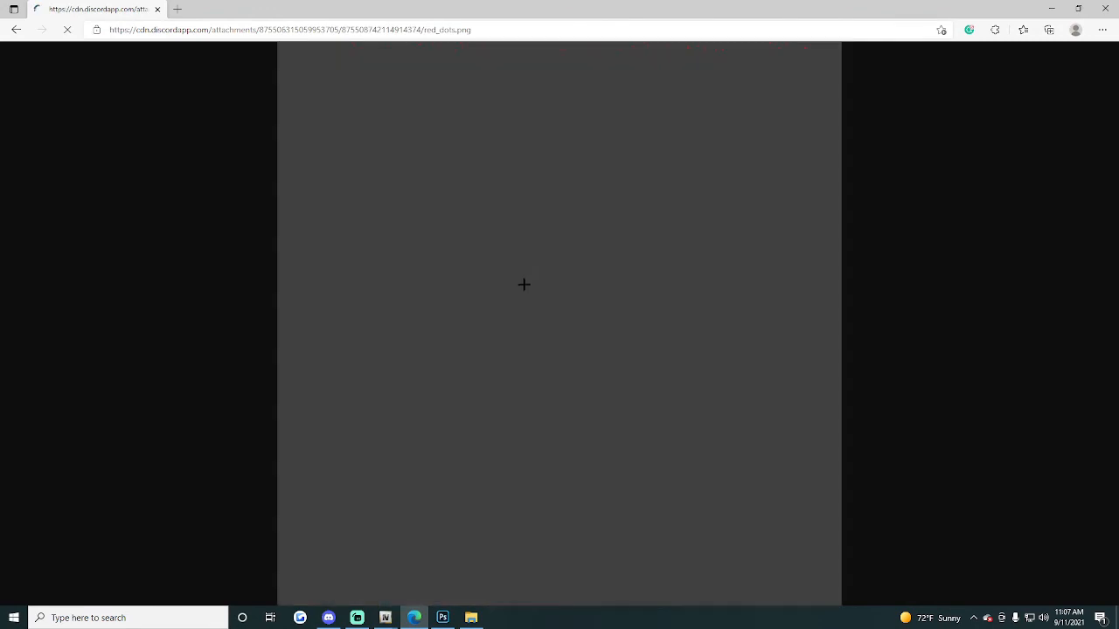
pyautogui.rightClick(557, 281)
pyautogui.click(592, 305)
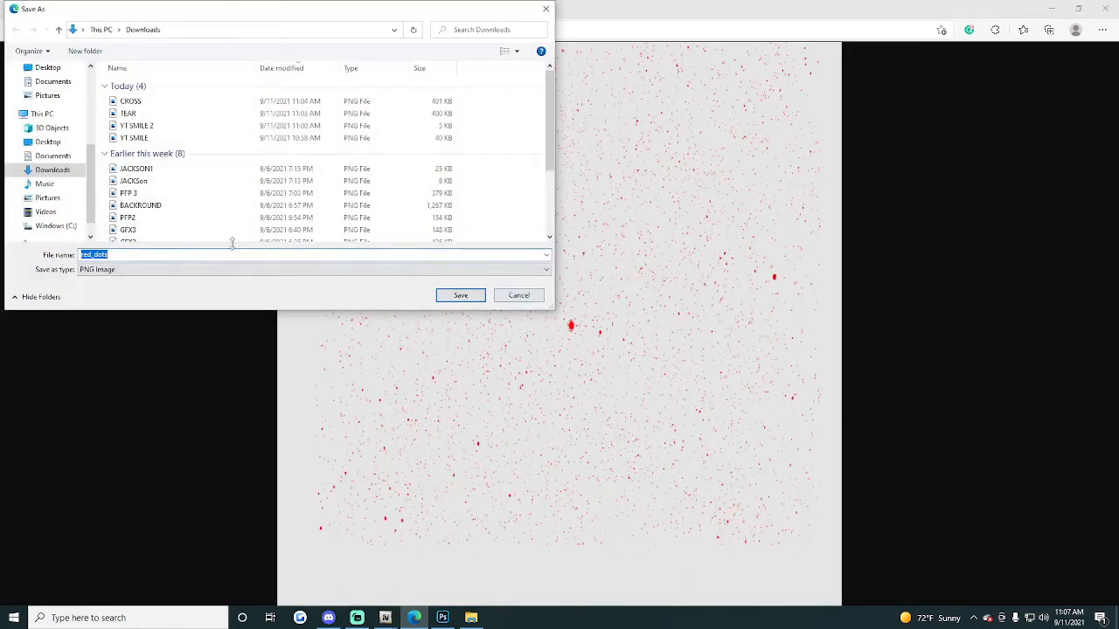
pyautogui.press('Return')
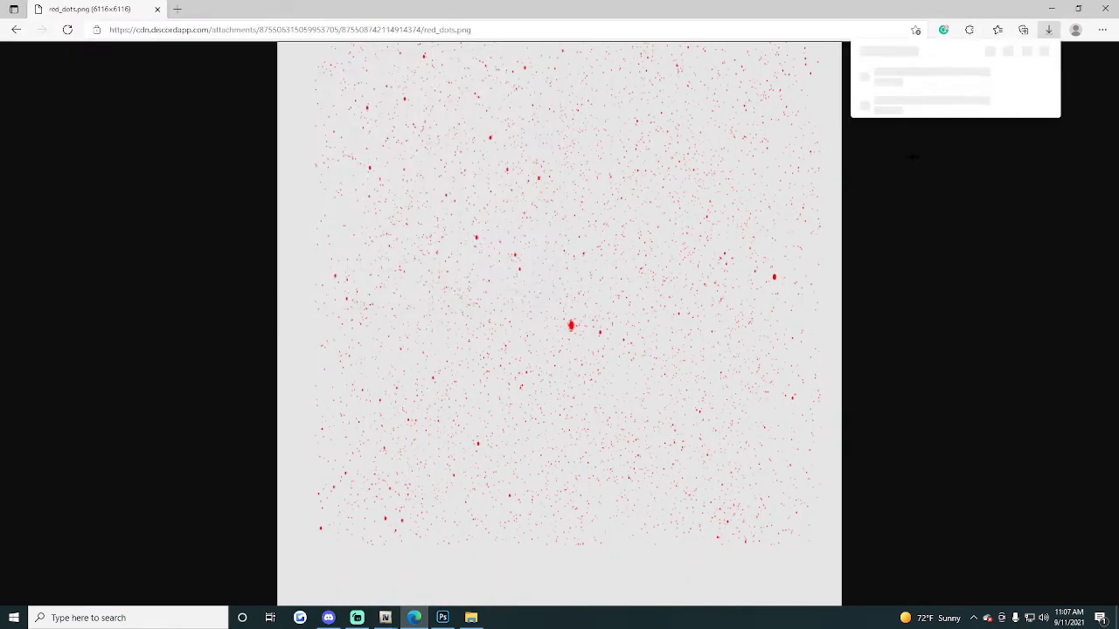
pyautogui.click(1053, 8)
pyautogui.click(1054, 7)
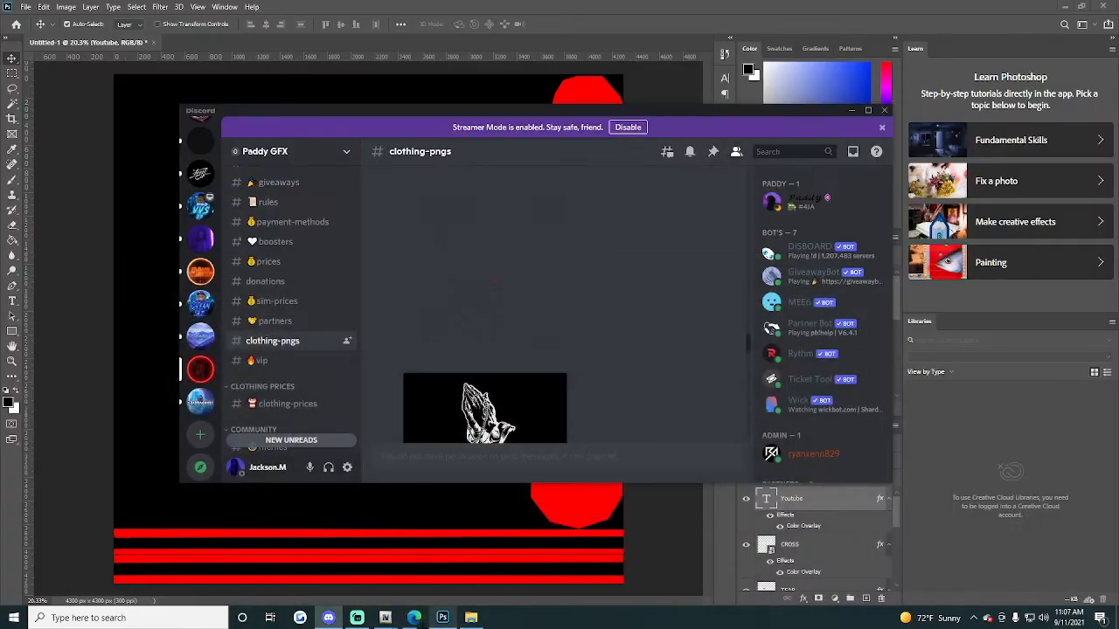
# Step: Place the red_dots image from File Explorer into the Photoshop document and scale and position it to cover the whole canvas
pyautogui.click(442, 617)
pyautogui.click(471, 618)
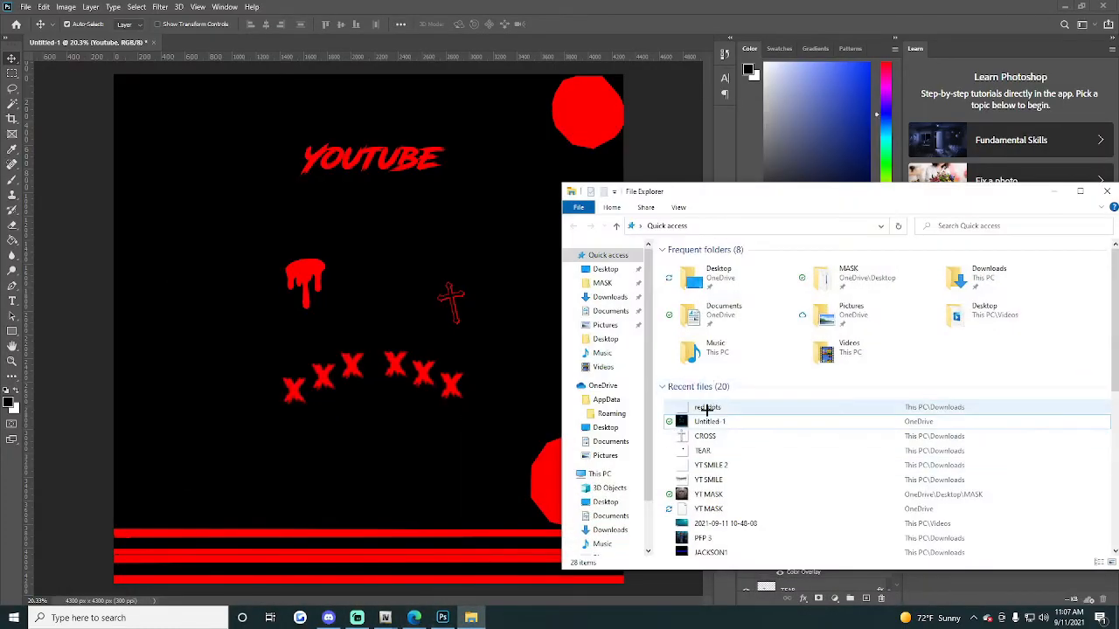
pyautogui.moveTo(708, 407); pyautogui.dragTo(392, 320)
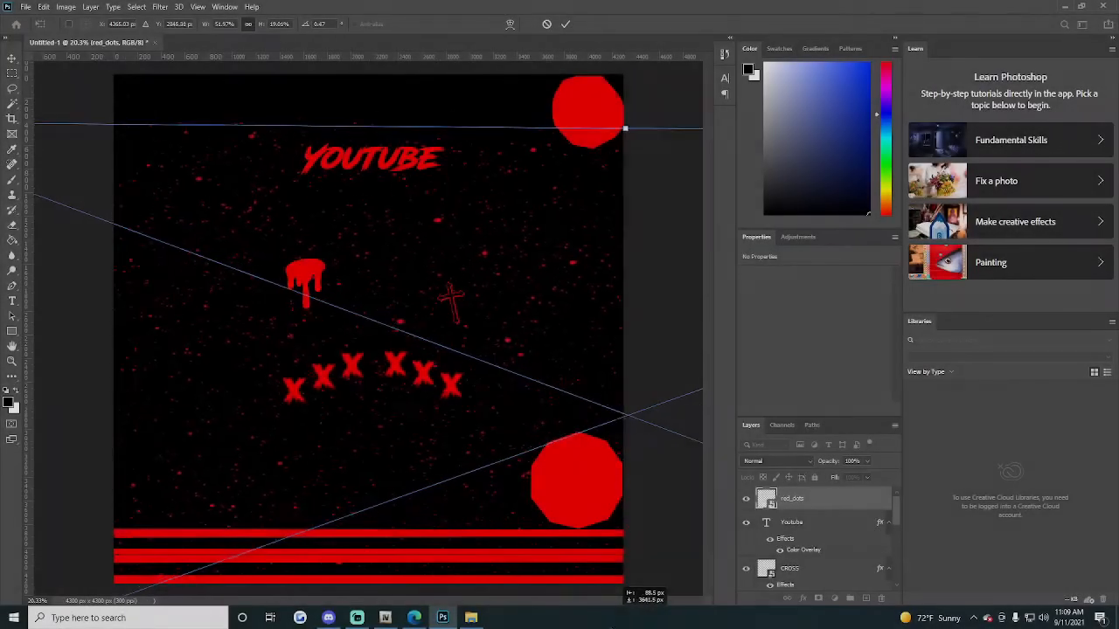
pyautogui.moveTo(629, 595)
pyautogui.mouseDown()
pyautogui.moveTo(630, 529)
pyautogui.moveTo(629, 539)
pyautogui.moveTo(641, 509)
pyautogui.moveTo(636, 575)
pyautogui.mouseUp()
pyautogui.moveTo(640, 559); pyautogui.dragTo(500, 436)
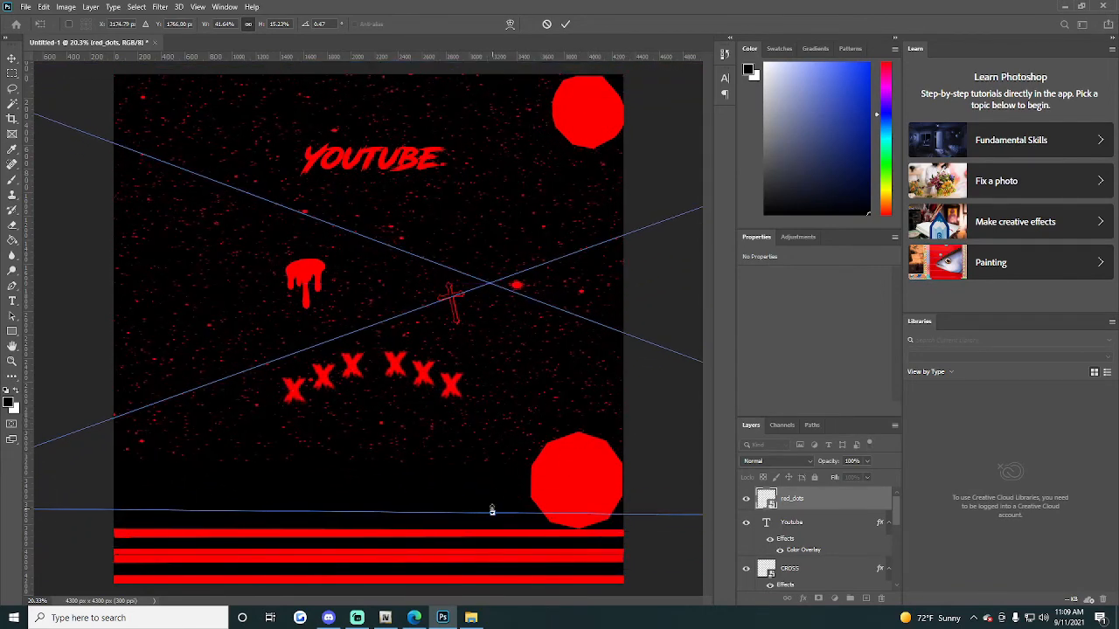
pyautogui.moveTo(491, 510); pyautogui.dragTo(496, 595)
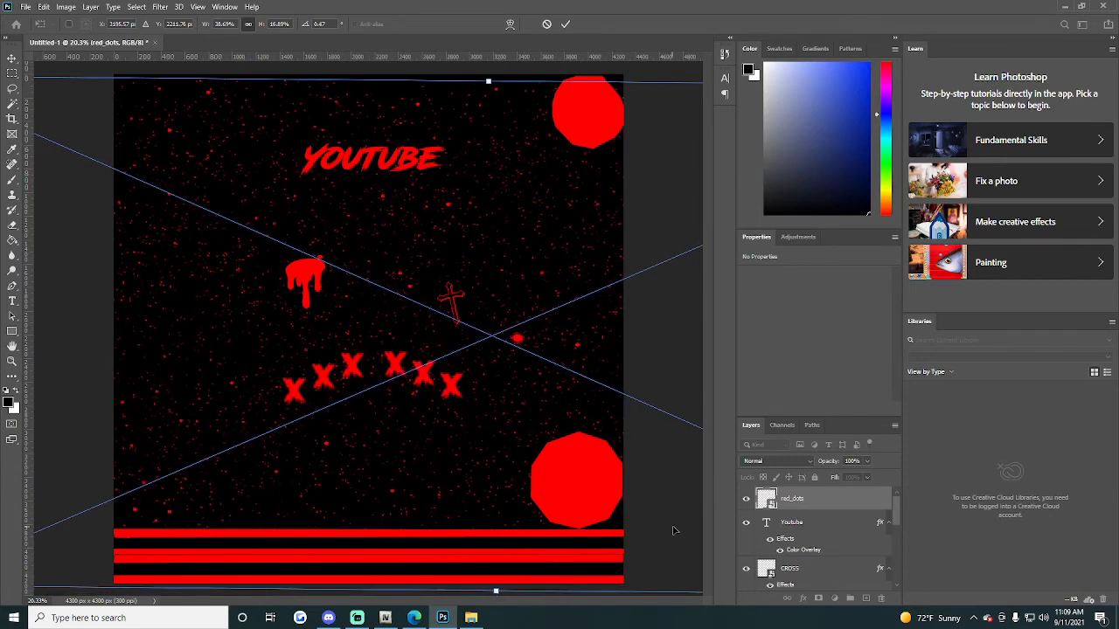
pyautogui.click(814, 500)
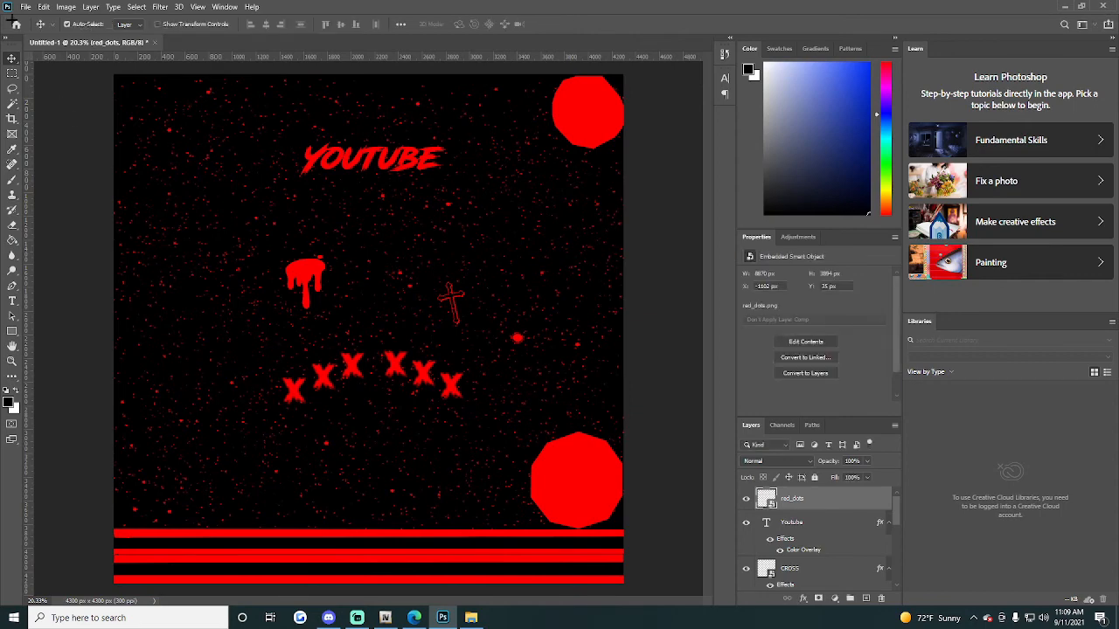
# Step: Quick-export the artwork with the red dots as PNG, replacing Untitled-1 in the OneDrive folder
pyautogui.click(25, 6)
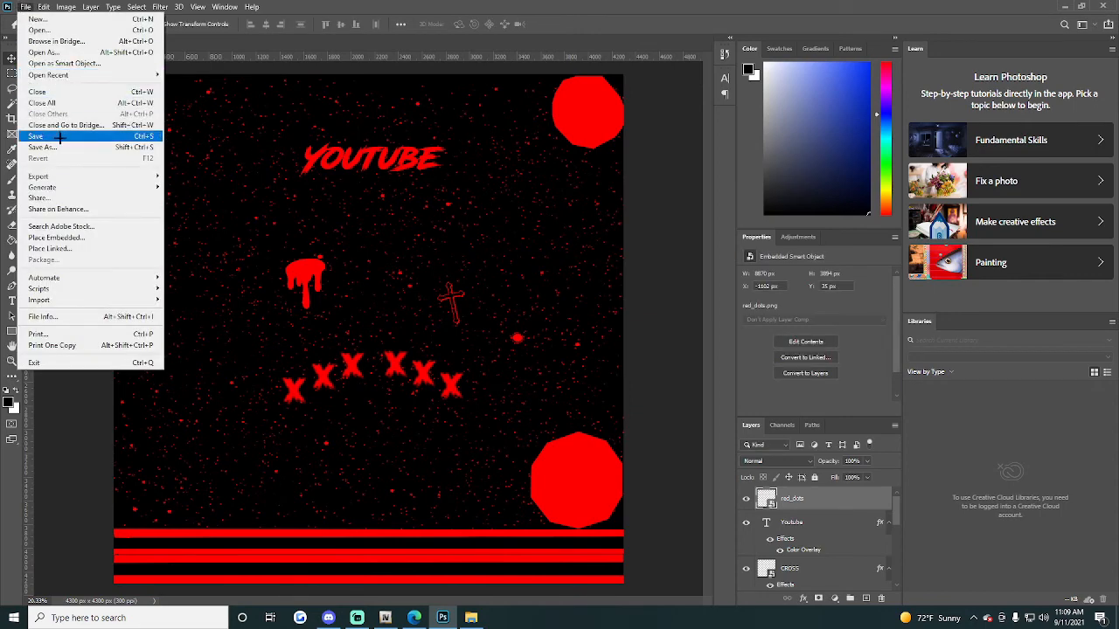
pyautogui.moveTo(57, 176)
pyautogui.click(214, 176)
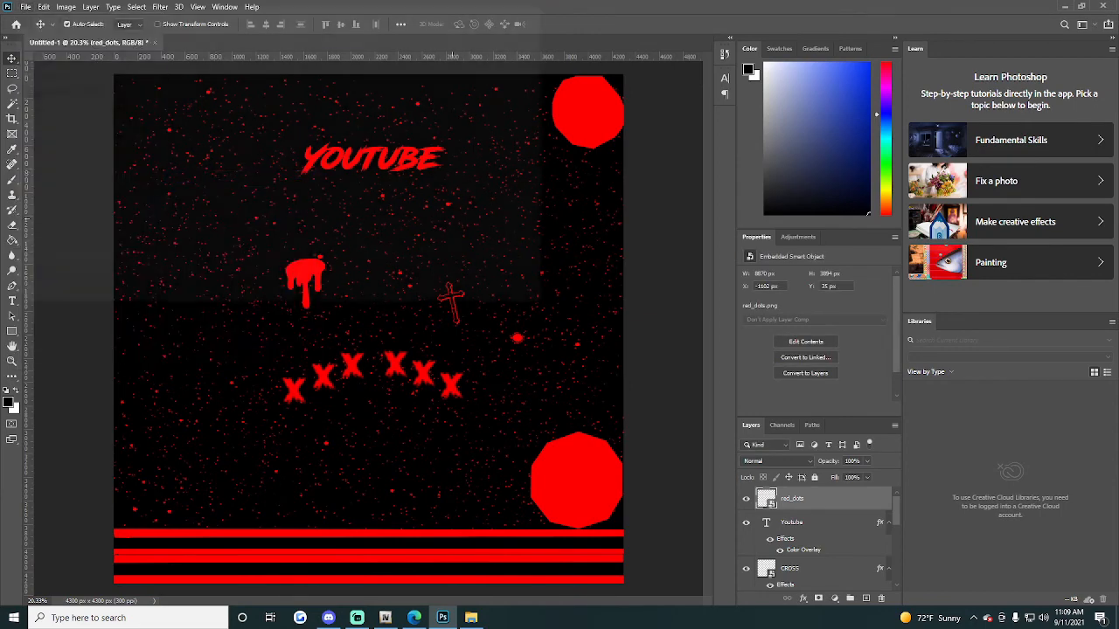
pyautogui.doubleClick(509, 171)
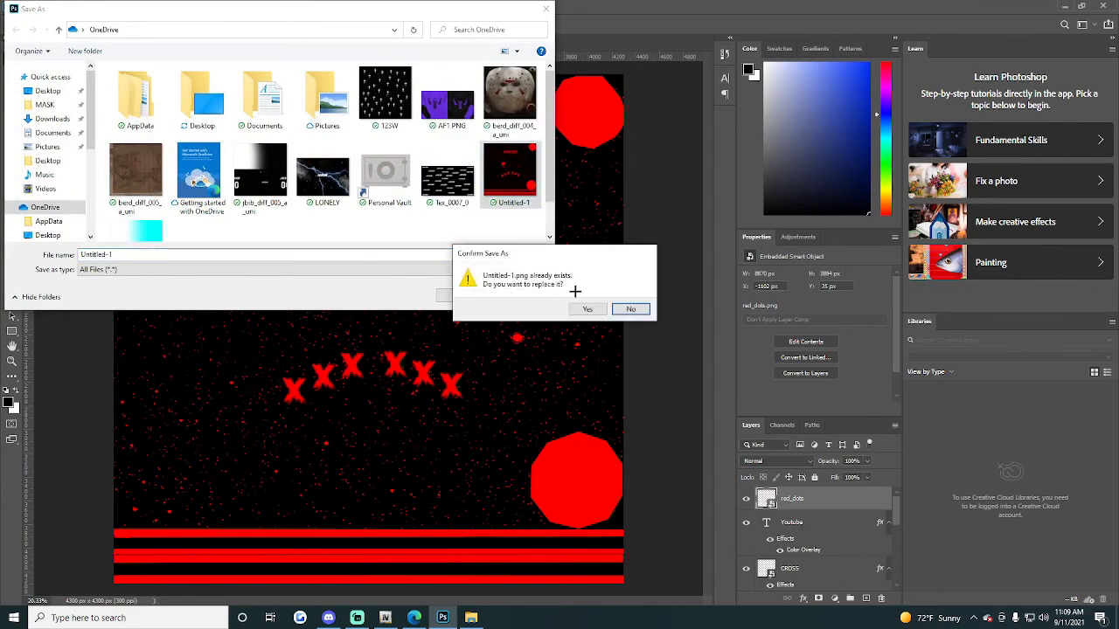
pyautogui.click(577, 307)
# Step: Switch to OpenIV, replace the berd_diff_004_a_uni texture with Untitled-1, save it and inspect the result on the berd_004_u.ydd model
pyautogui.click(385, 618)
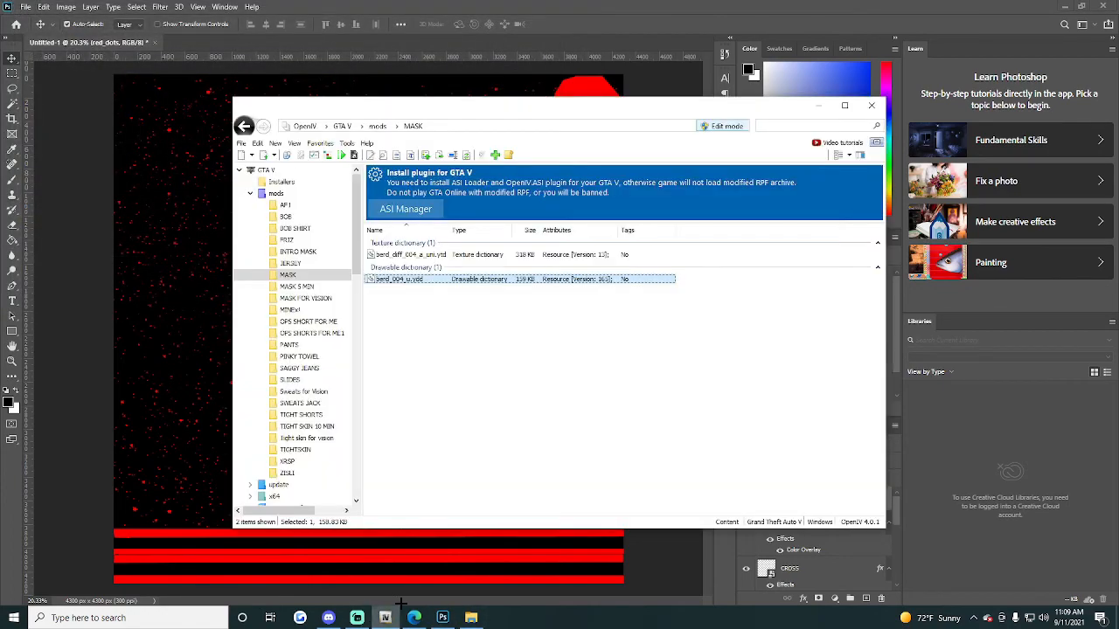
pyautogui.doubleClick(442, 251)
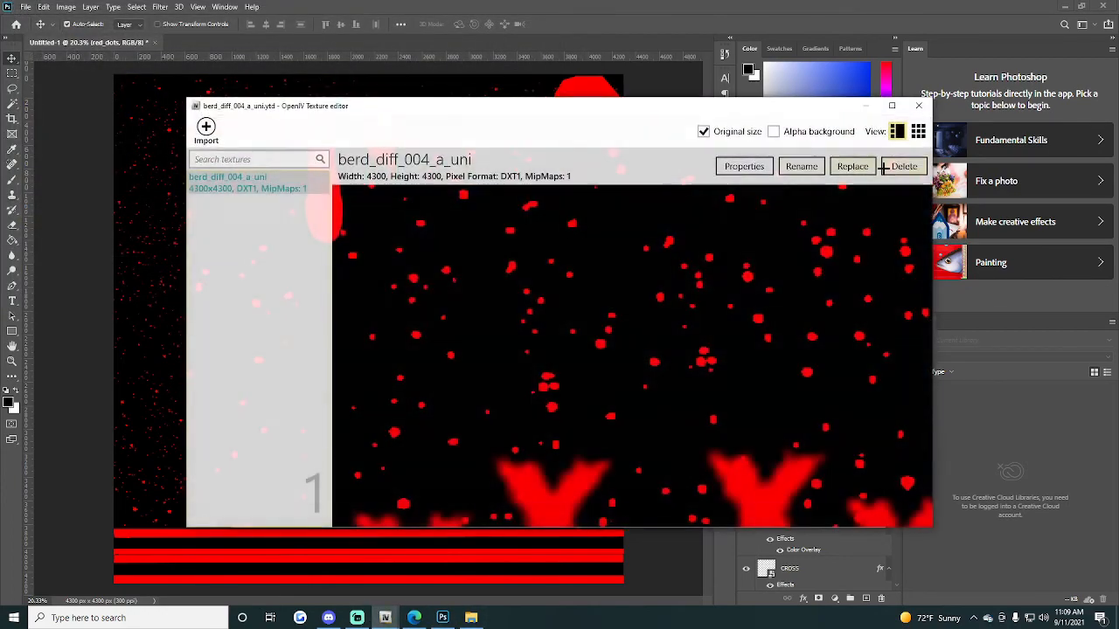
pyautogui.click(851, 166)
pyautogui.doubleClick(645, 288)
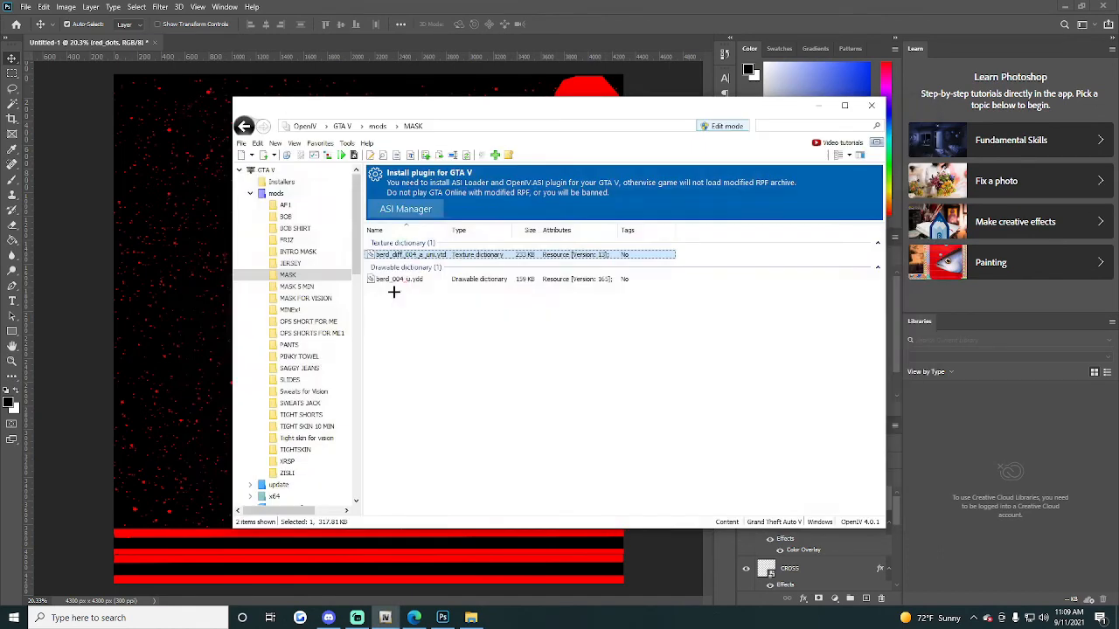
pyautogui.click(400, 279)
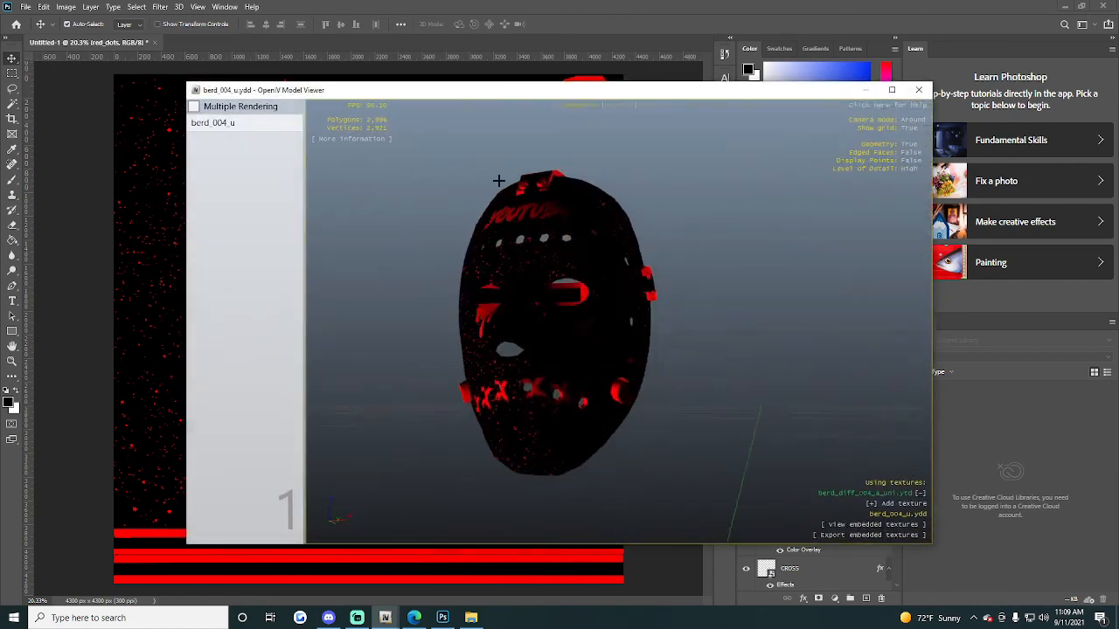
pyautogui.moveTo(515, 138); pyautogui.dragTo(434, 127)
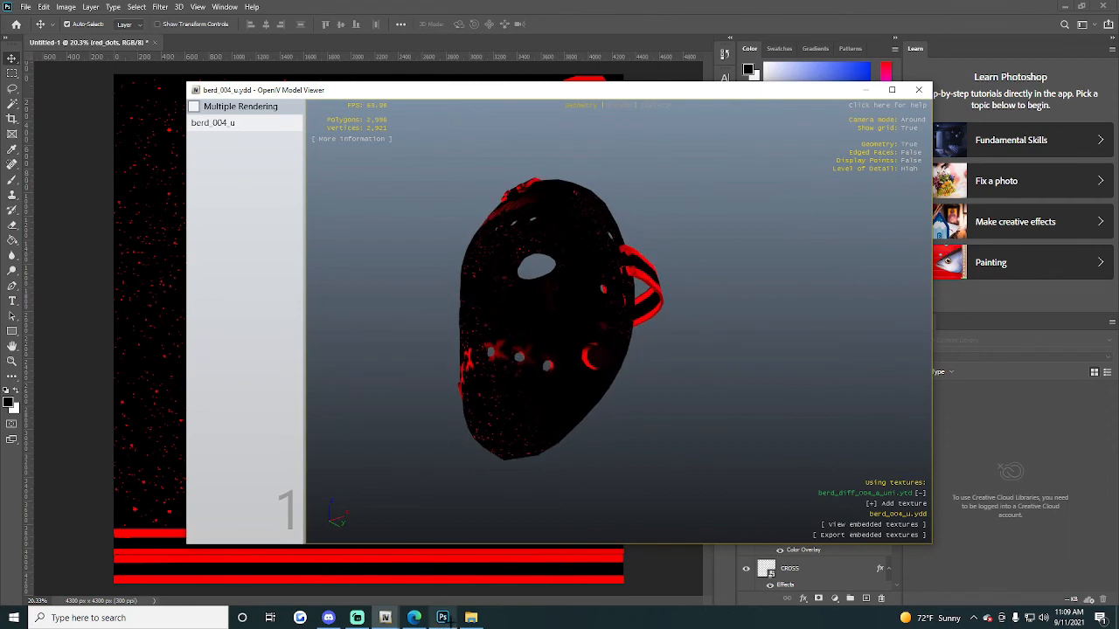
# Step: Switch to Photoshop and nudge the YT SMILE 2 layer up and left to about X 1378 px, Y 2308 px
pyautogui.click(442, 618)
pyautogui.scroll(-5, 824, 534)
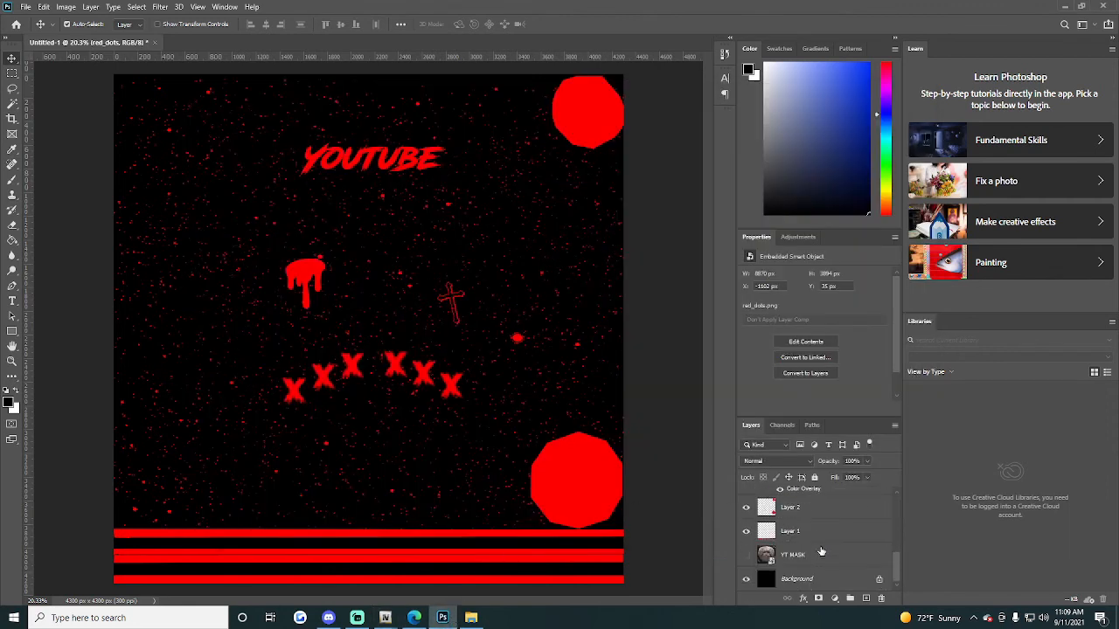
pyautogui.click(821, 510)
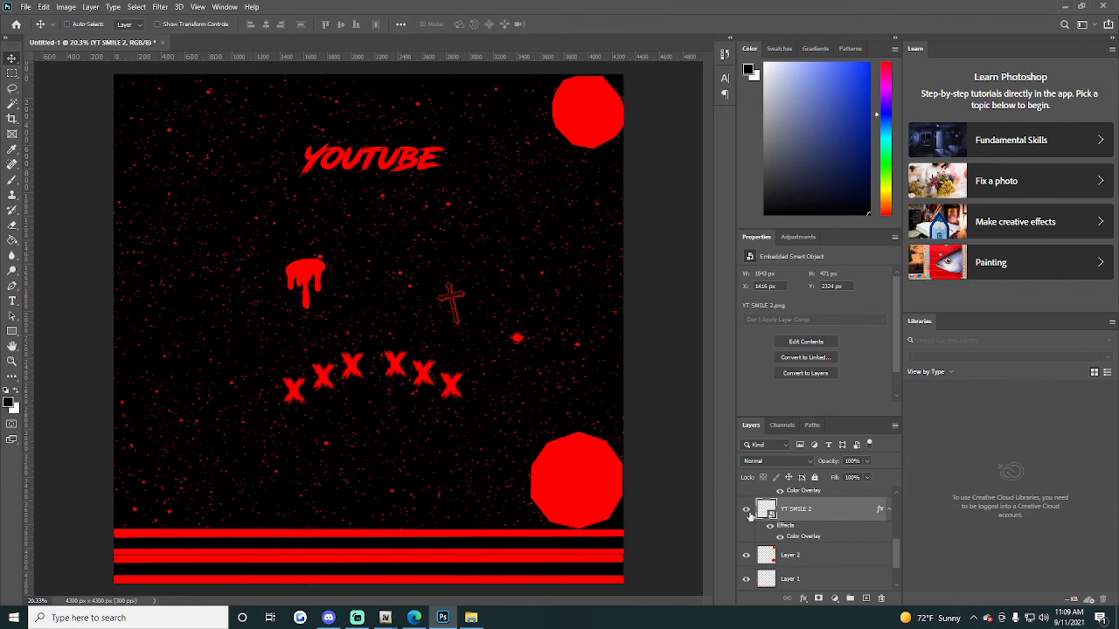
pyautogui.hotkey('ctrl', 't')
pyautogui.moveTo(428, 409); pyautogui.dragTo(423, 406)
pyautogui.press('Return')
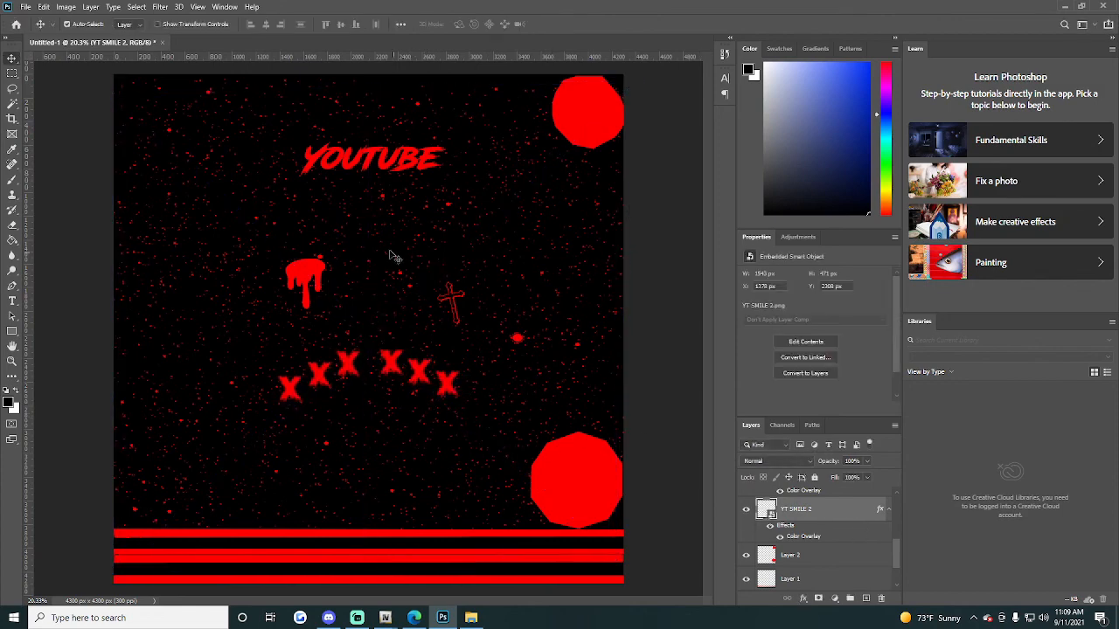
# Step: Show the YT MASK layer briefly to check the graphics' placement against the original mask, and hide it again
pyautogui.scroll(-2, 813, 569)
pyautogui.click(746, 557)
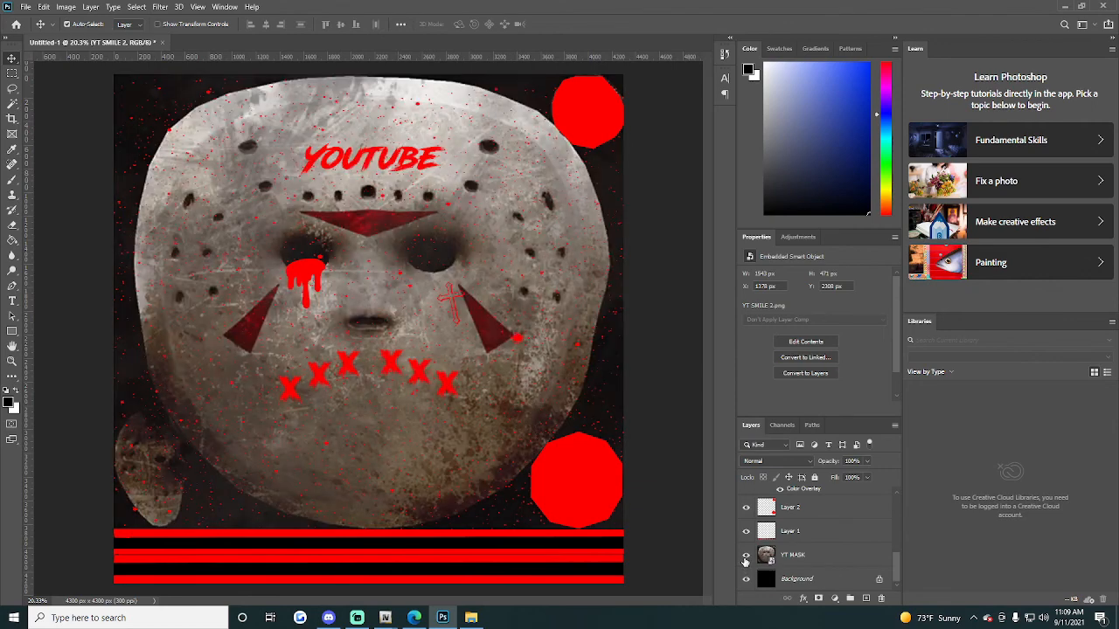
pyautogui.click(745, 556)
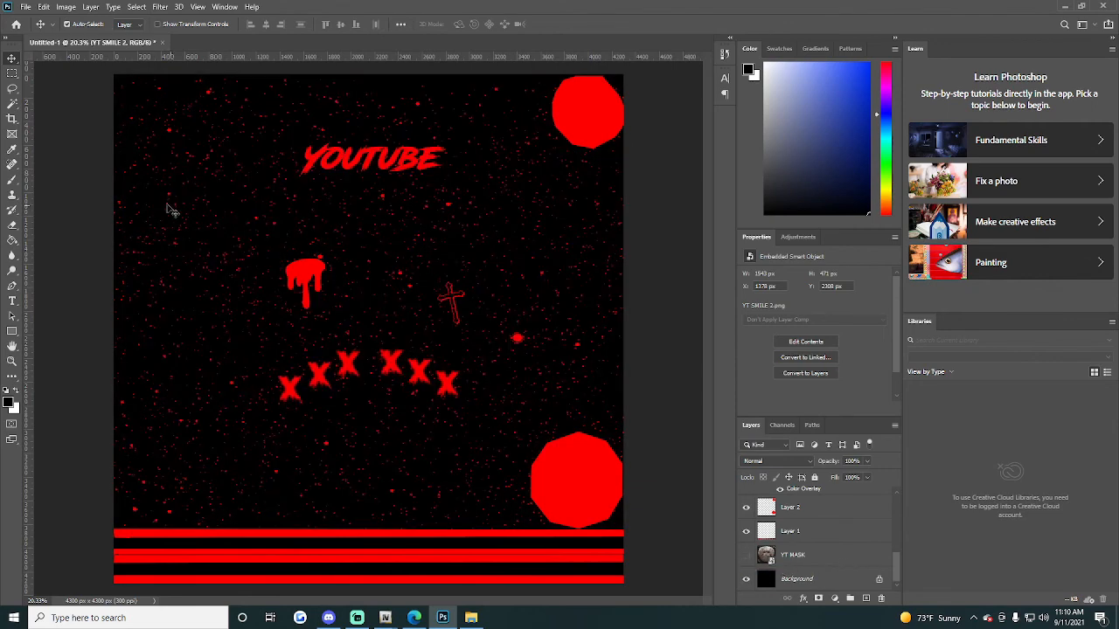
# Step: Quick-export the artwork with the moved smile as PNG over the existing Untitled-1.png in OneDrive
pyautogui.click(28, 7)
pyautogui.moveTo(52, 180)
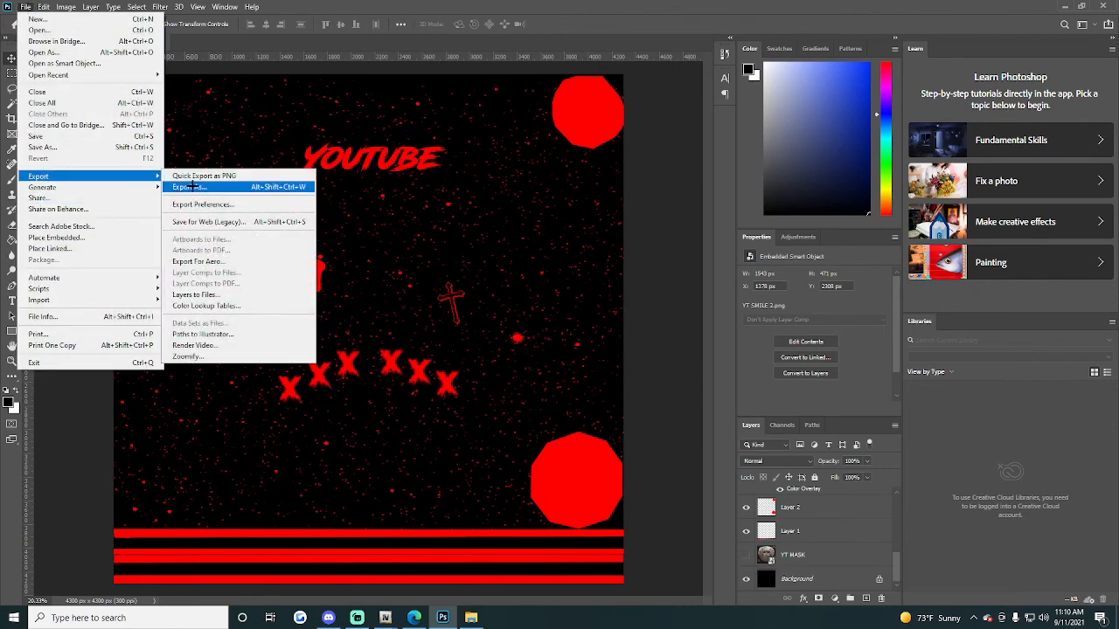
pyautogui.click(209, 177)
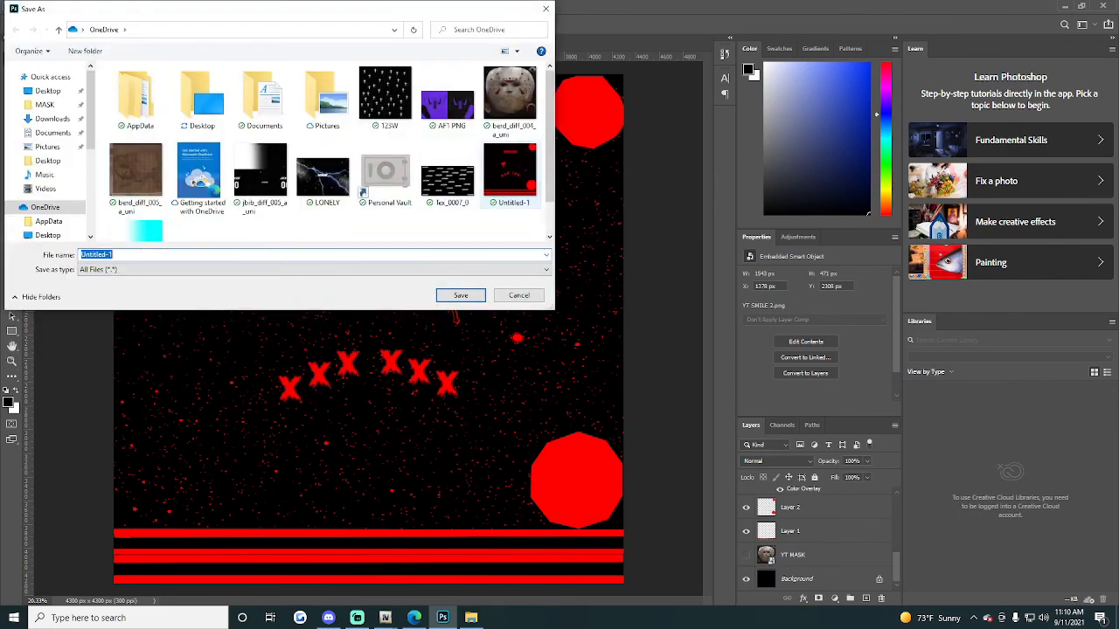
pyautogui.doubleClick(508, 176)
pyautogui.click(586, 309)
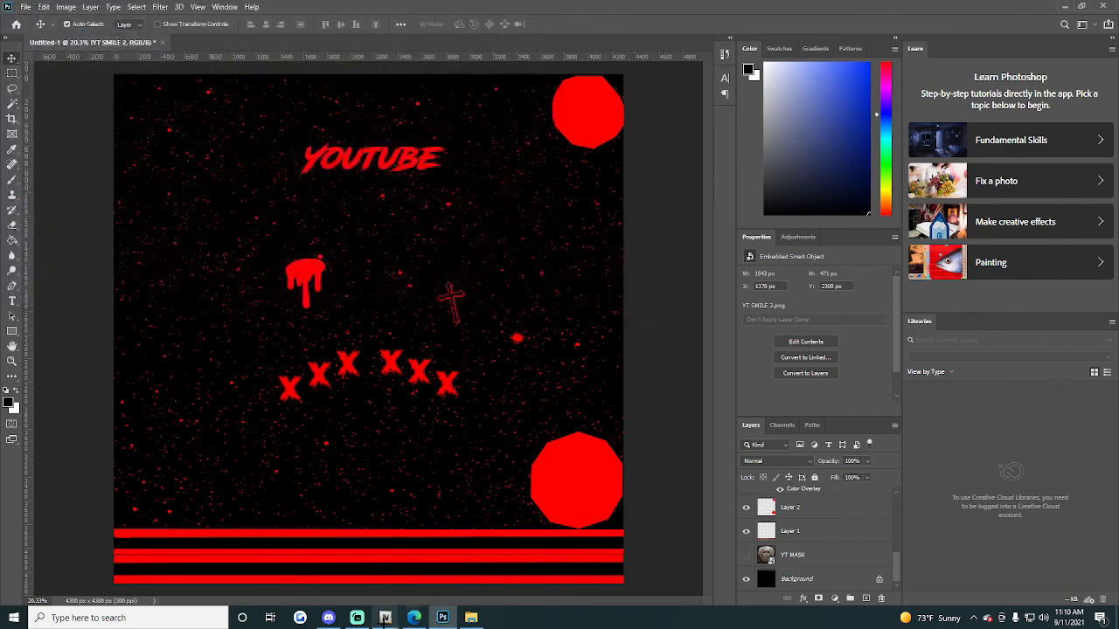
# Step: Switch to OpenIV, replace the texture in berd_diff_004_a_uni.ytd with the re-exported Untitled-1 image and save the texture dictionary
pyautogui.moveTo(384, 617)
pyautogui.click(328, 568)
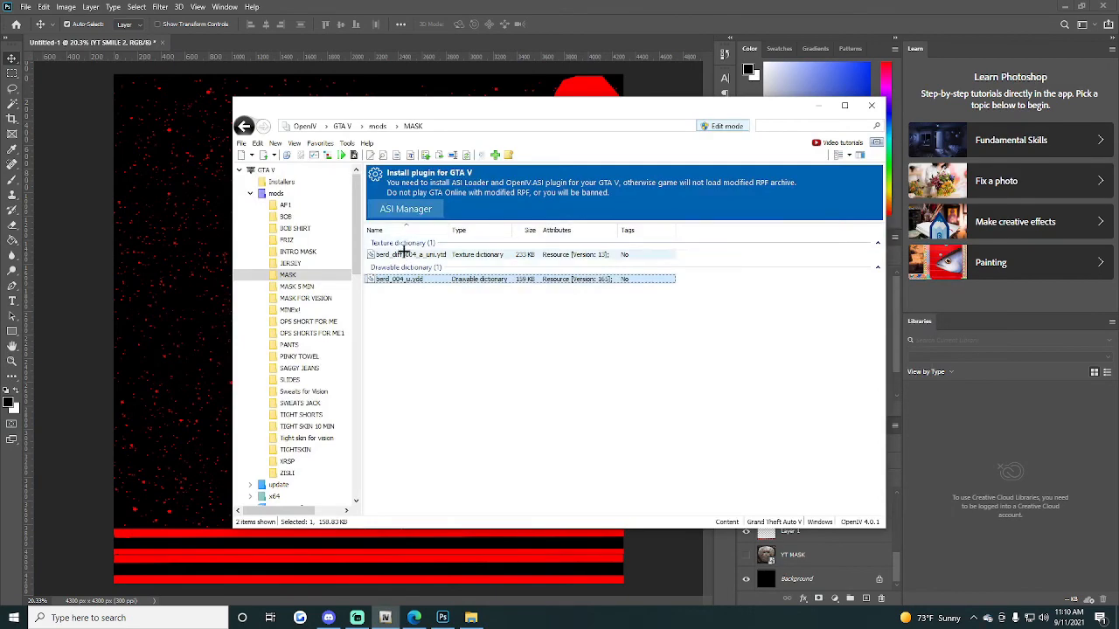
pyautogui.doubleClick(437, 252)
pyautogui.click(852, 166)
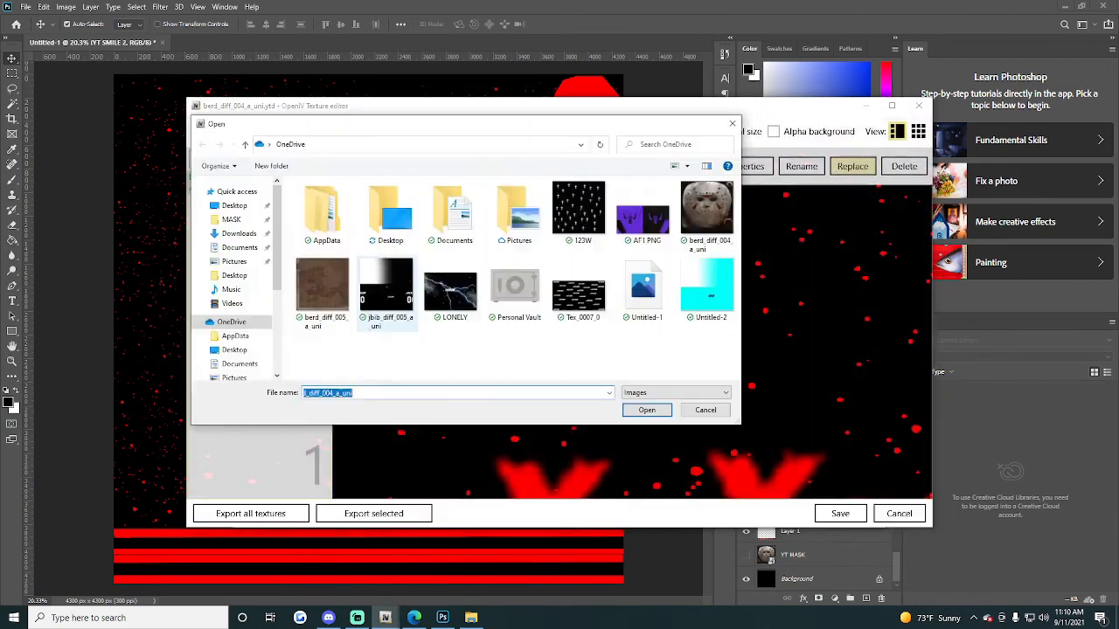
pyautogui.doubleClick(629, 297)
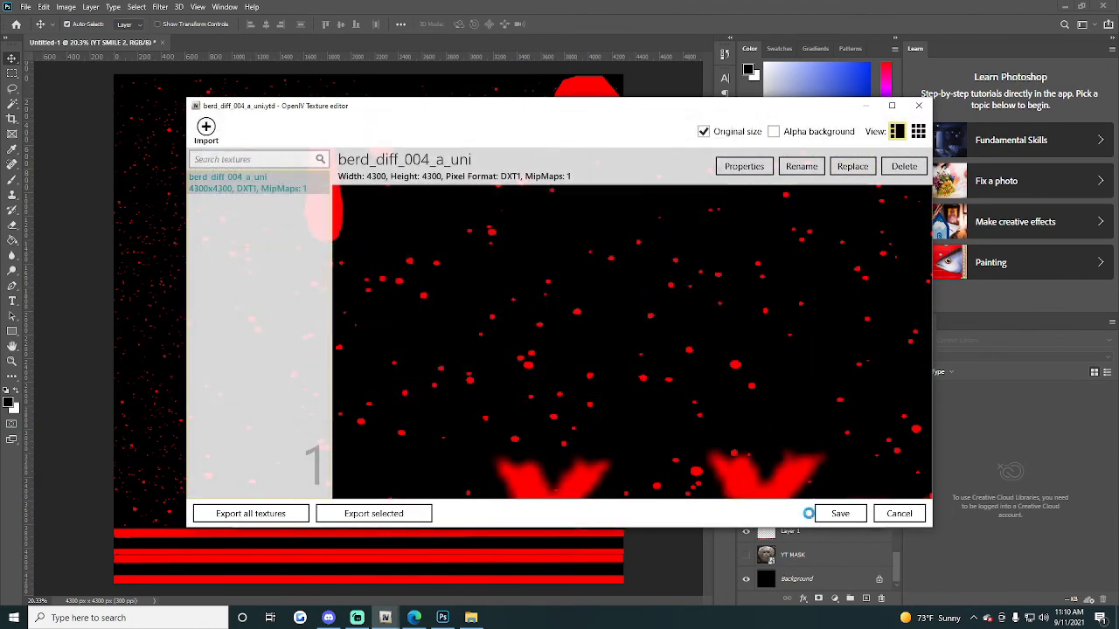
pyautogui.click(840, 513)
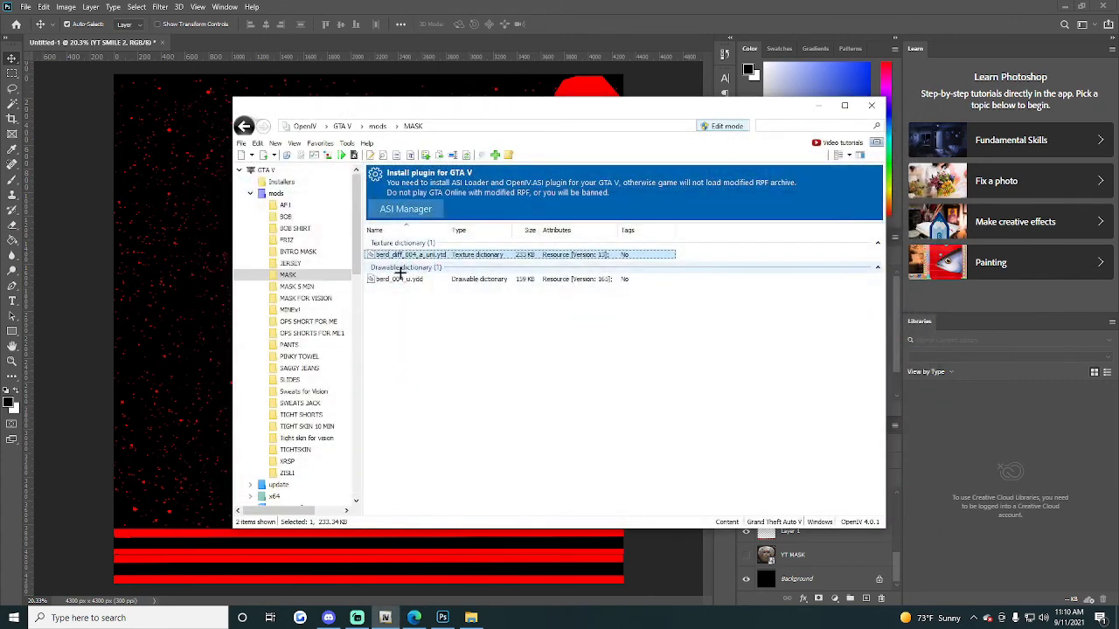
# Step: Open the berd_004_u.ydd model and inspect the retextured mask from the side and the front, including at full-screen size
pyautogui.doubleClick(398, 280)
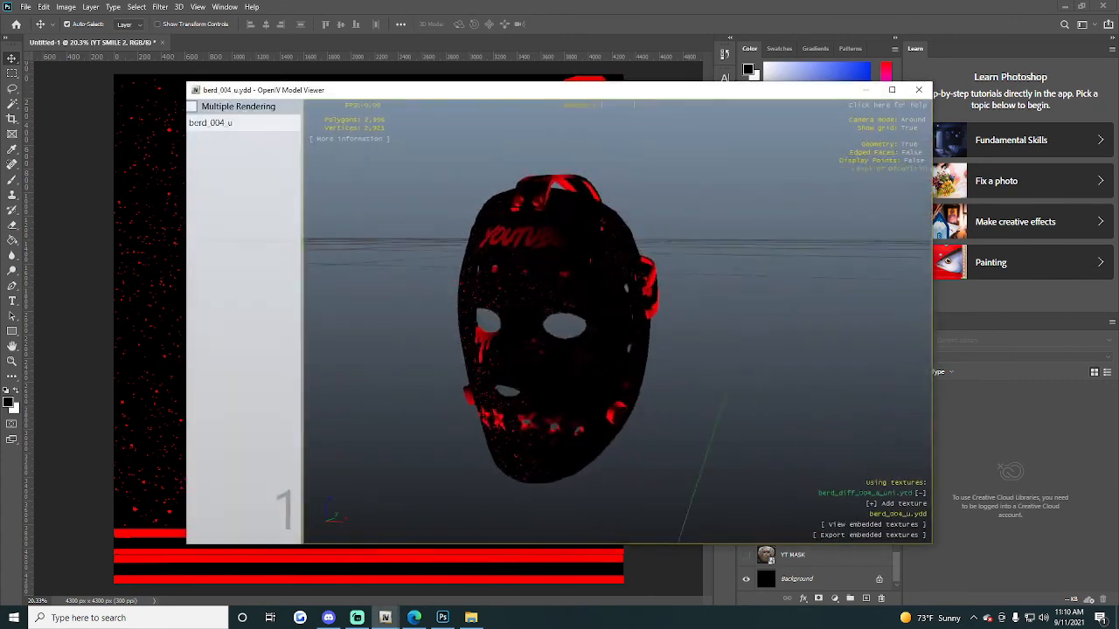
pyautogui.moveTo(654, 166); pyautogui.dragTo(247, 320)
pyautogui.moveTo(638, 311); pyautogui.dragTo(683, 276)
pyautogui.click(891, 89)
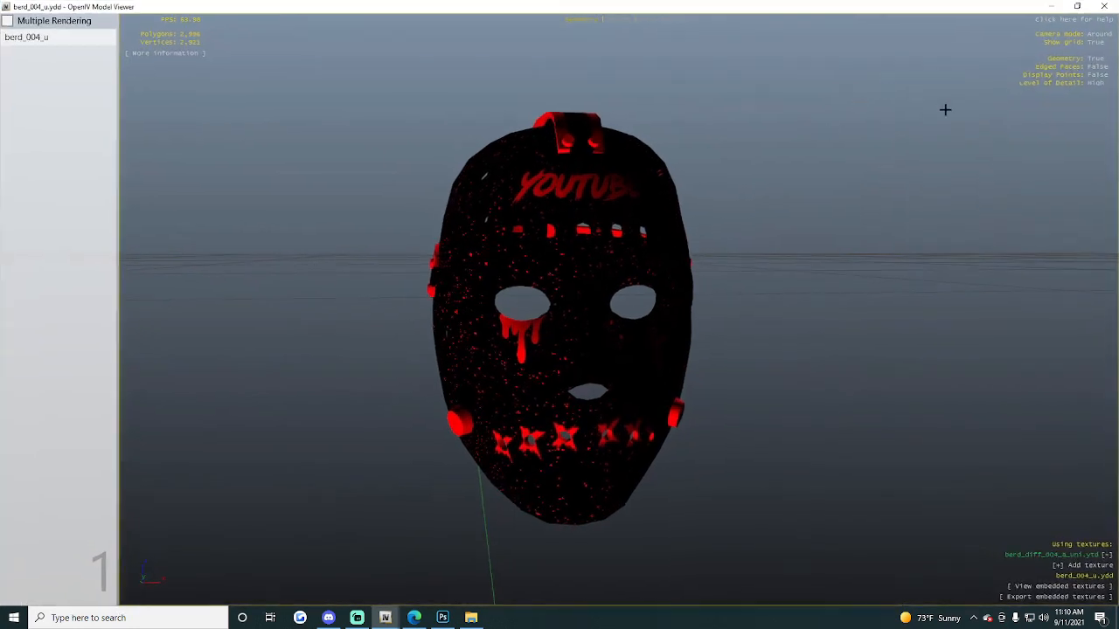
pyautogui.click(1071, 6)
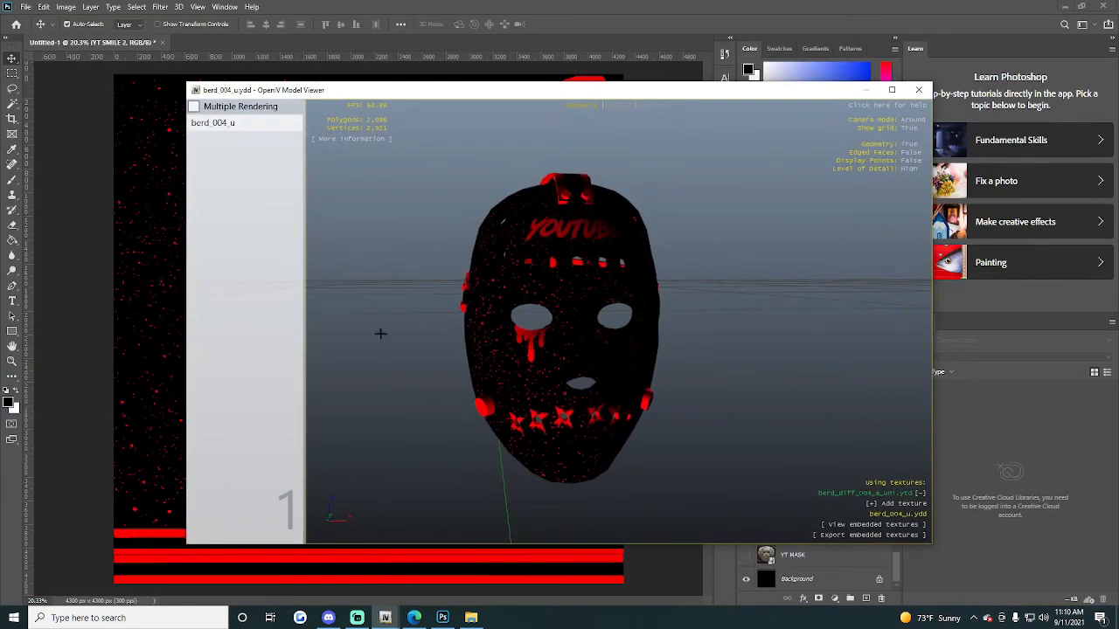